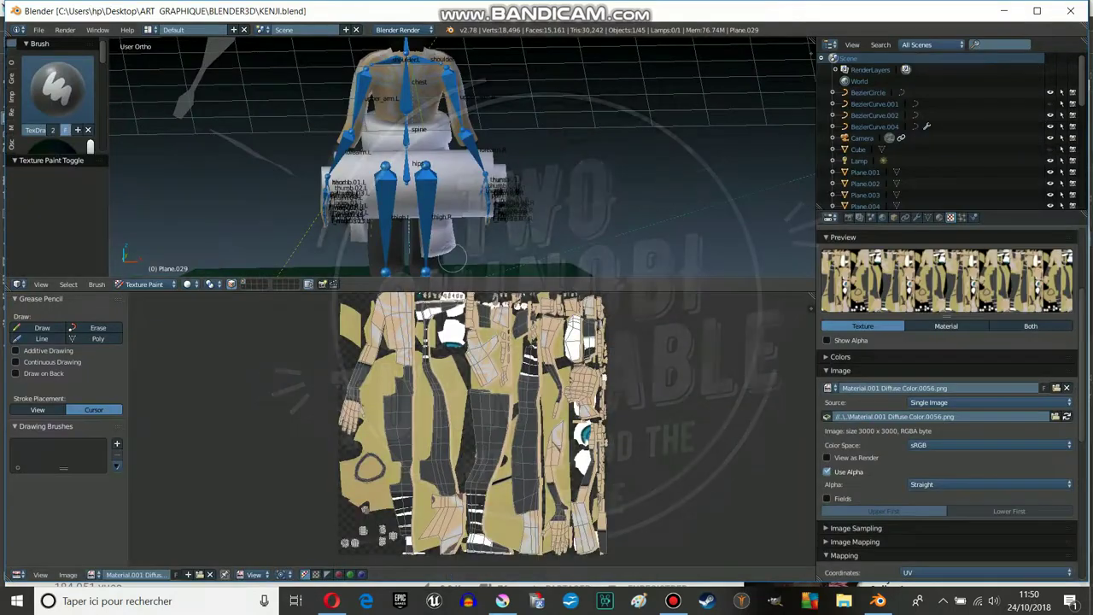
# - Zoom out and orbit the viewport to see the textured KENJI character from the side
pyautogui.scroll(-3, 453, 256)
pyautogui.moveTo(452, 256)
pyautogui.mouseDown(button='middle')
pyautogui.moveTo(518, 198)
pyautogui.moveTo(500, 191)
pyautogui.moveTo(542, 222)
pyautogui.moveTo(523, 224)
pyautogui.mouseUp(button='middle')
# - Reveal hidden faces, switch to Object Mode, and unhide the second character
pyautogui.hotkey('alt', 'h')
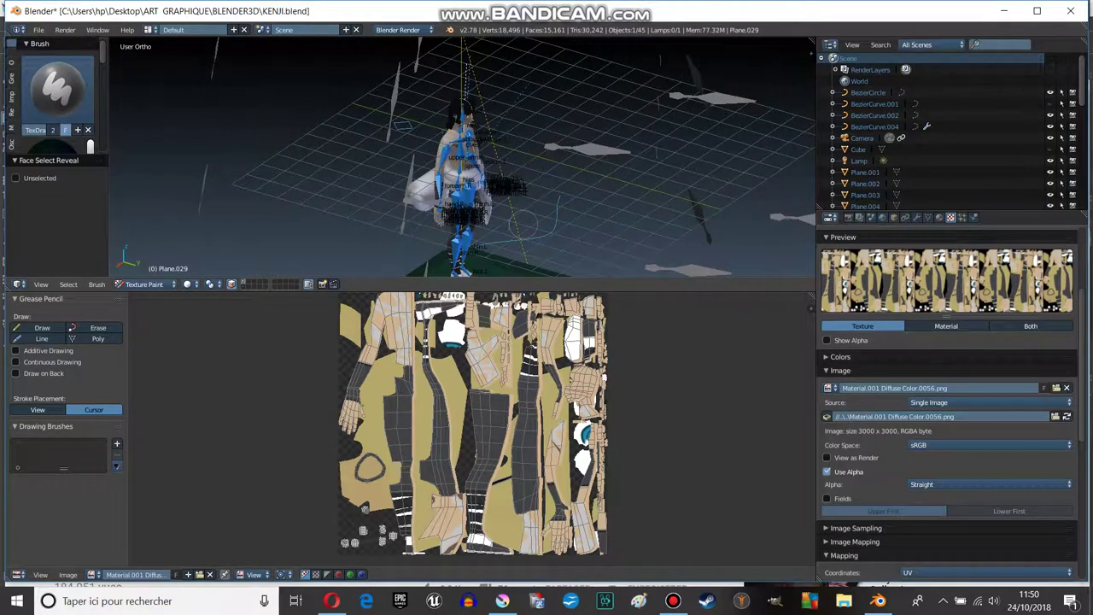
pyautogui.click(143, 284)
pyautogui.click(140, 208)
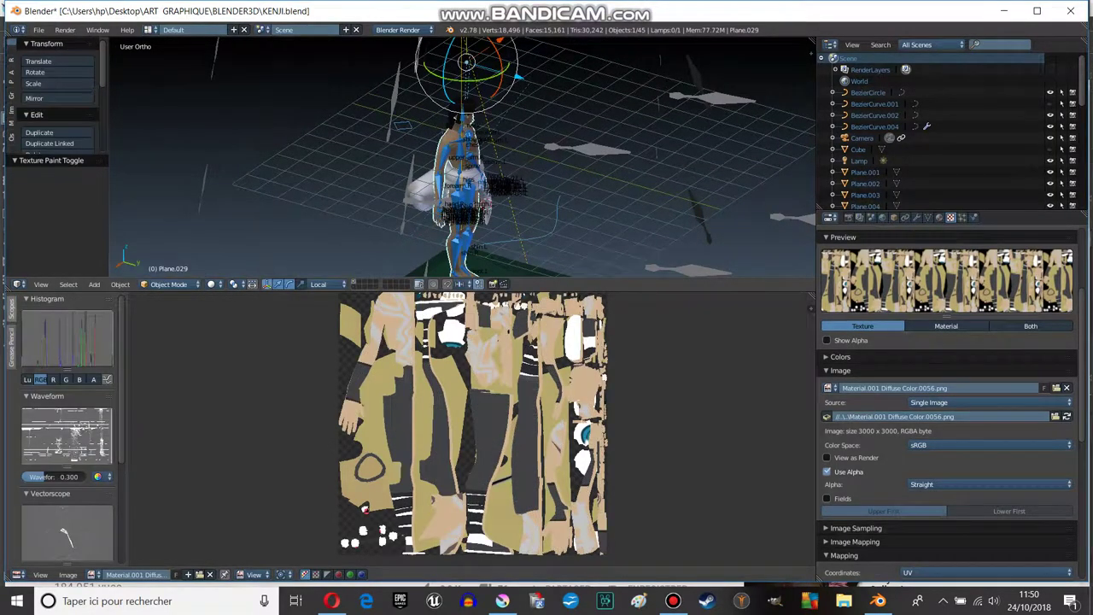
pyautogui.hotkey('alt', 'h')
pyautogui.scroll(4, 478, 162)
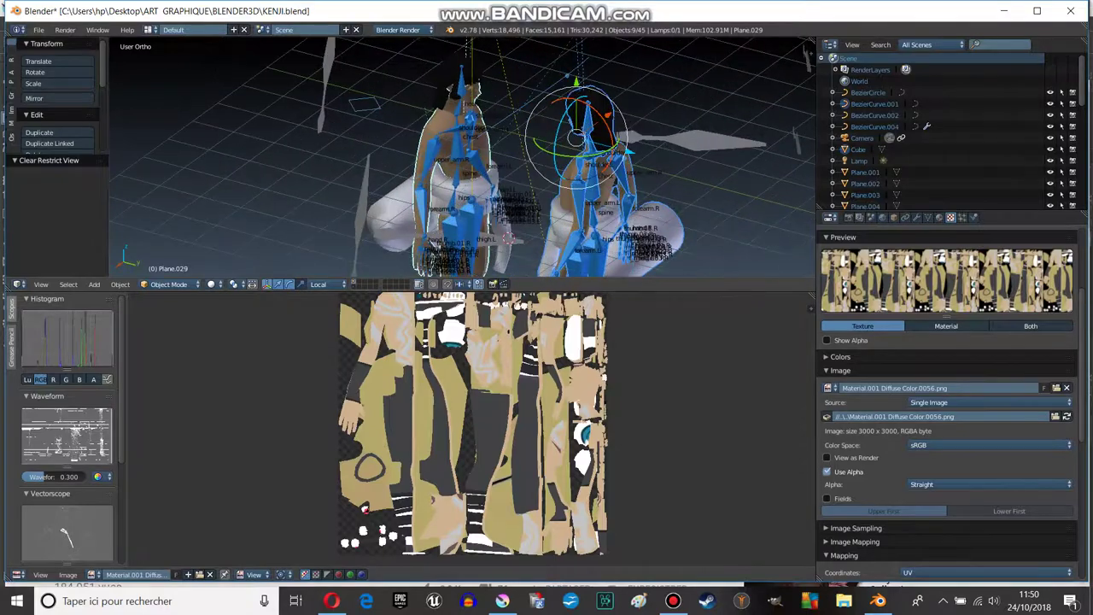
pyautogui.moveTo(478, 162); pyautogui.dragTo(512, 145, button='middle')
# - Set viewport shading to Material and enlarge the 3D view over the image editor
pyautogui.click(211, 284)
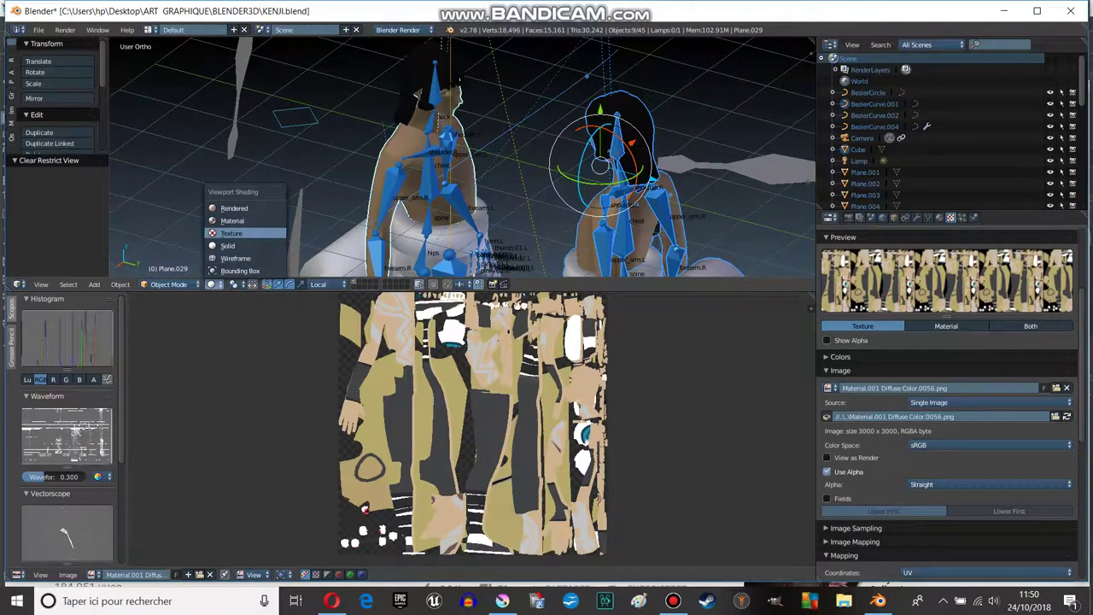
pyautogui.click(233, 220)
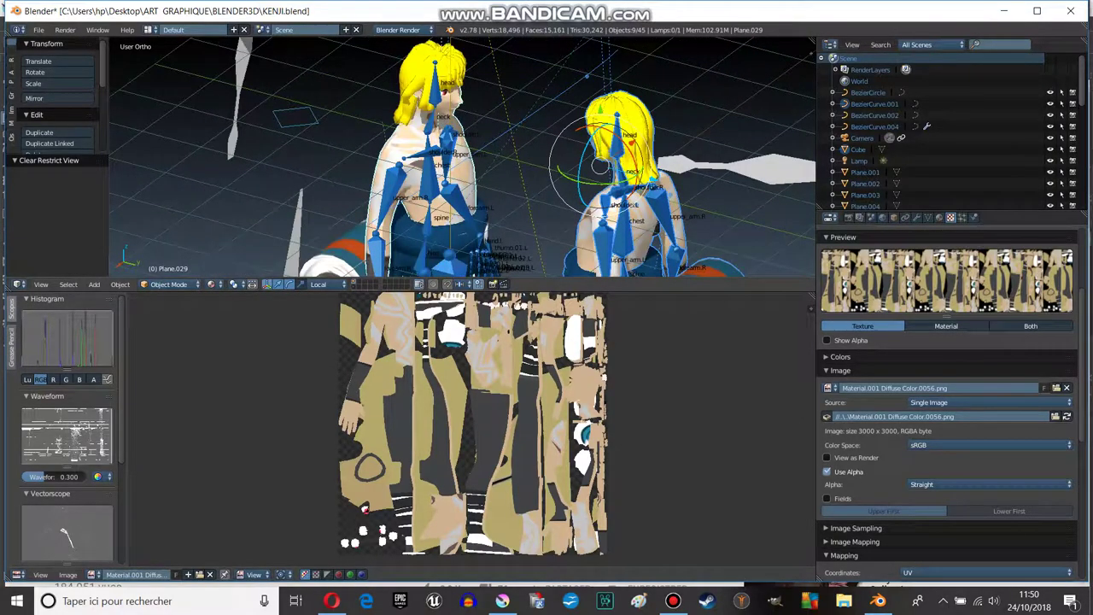
pyautogui.moveTo(469, 278); pyautogui.dragTo(469, 439)
pyautogui.scroll(3, 461, 239)
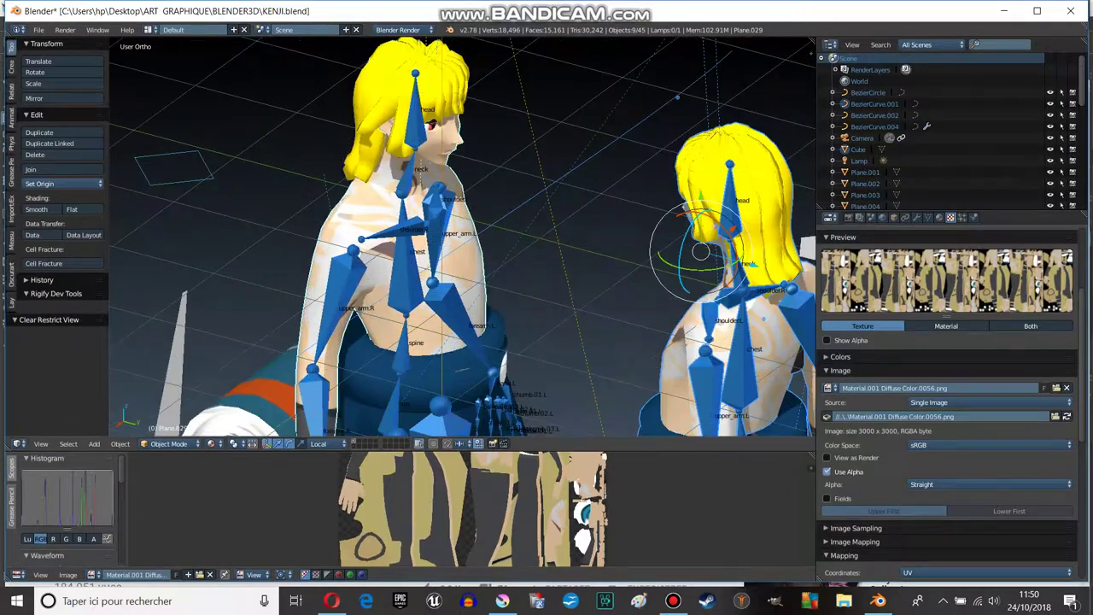
# - Give the left character's hair its own single-user material, HAIRT.001
pyautogui.moveTo(461, 239)
pyautogui.mouseDown(button='middle')
pyautogui.moveTo(512, 222)
pyautogui.moveTo(444, 256)
pyautogui.mouseUp(button='middle')
pyautogui.scroll(2, 461, 239)
pyautogui.rightClick(401, 171)
pyautogui.scroll(-2, 401, 171)
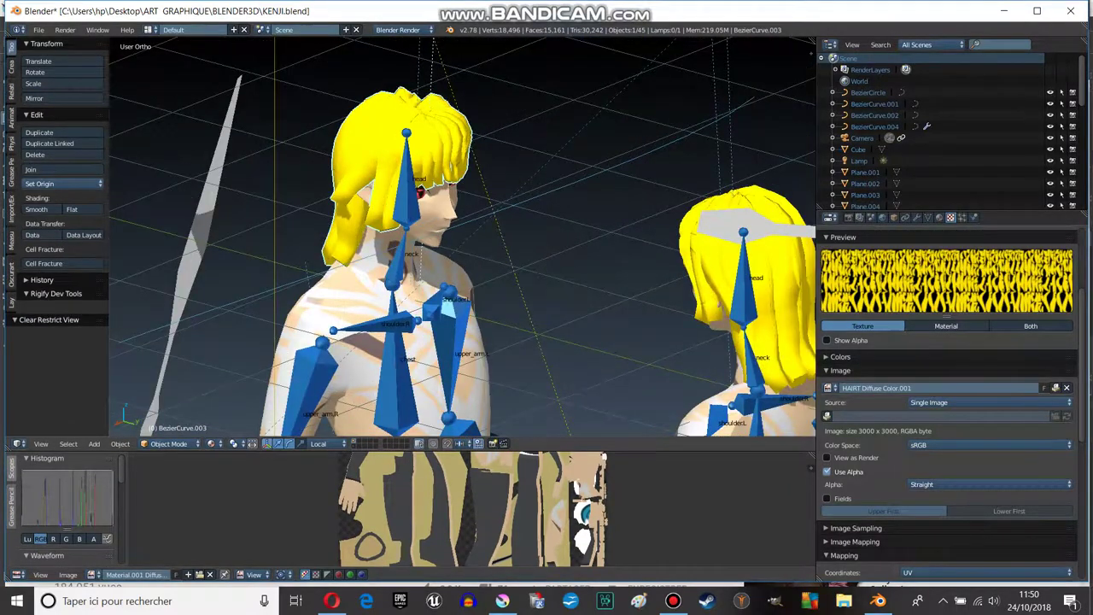
pyautogui.click(939, 217)
pyautogui.rightClick(751, 256)
pyautogui.rightClick(410, 145)
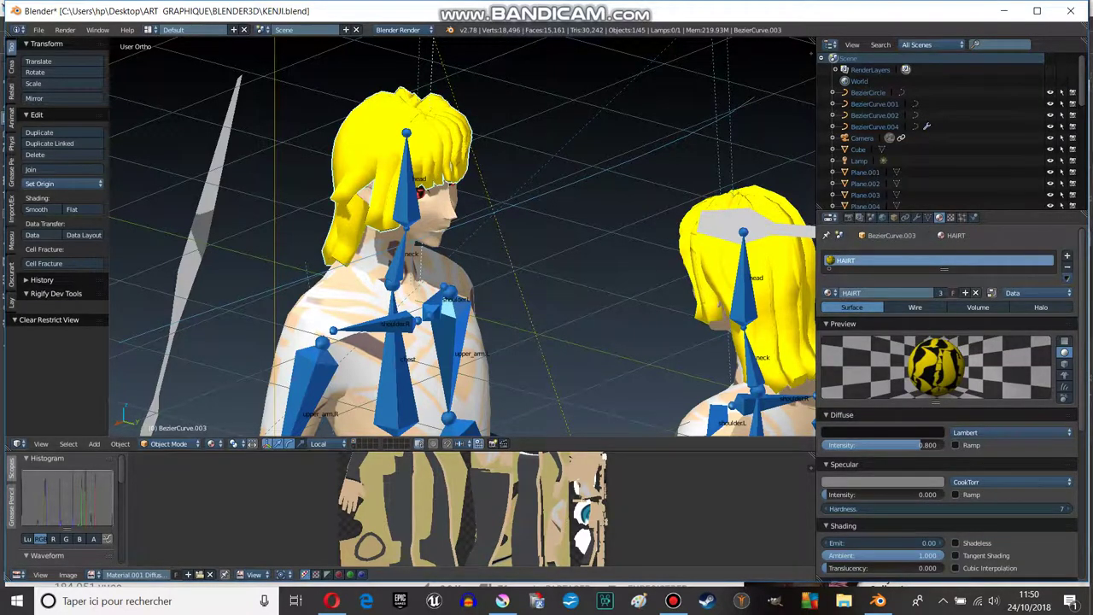
pyautogui.click(940, 292)
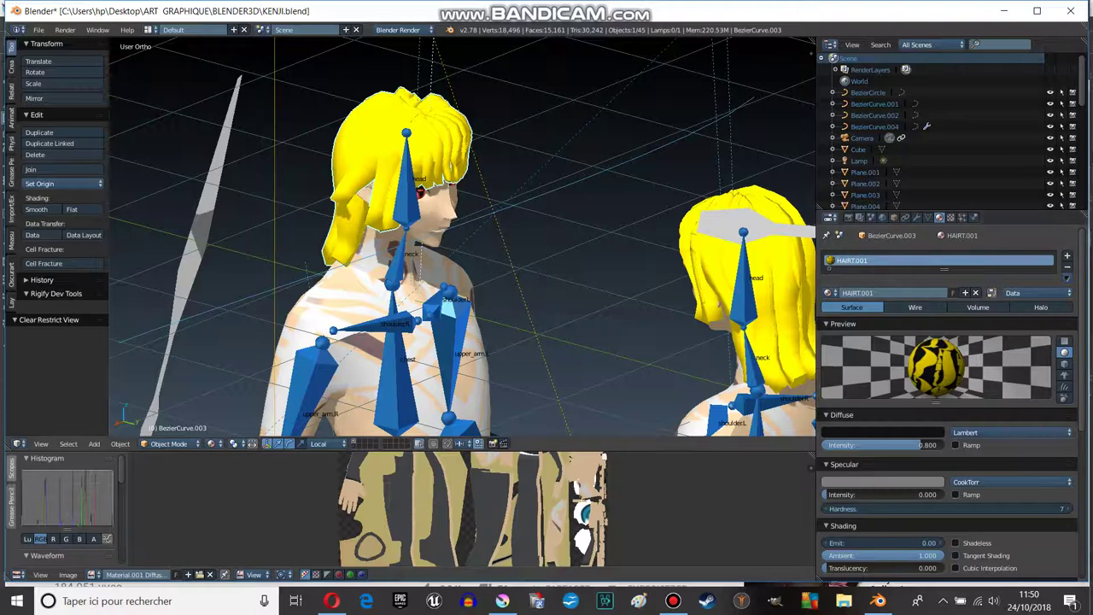
# - Replace the hair texture's image with HAIRT Diffuse Color
pyautogui.click(951, 217)
pyautogui.scroll(-1, 939, 401)
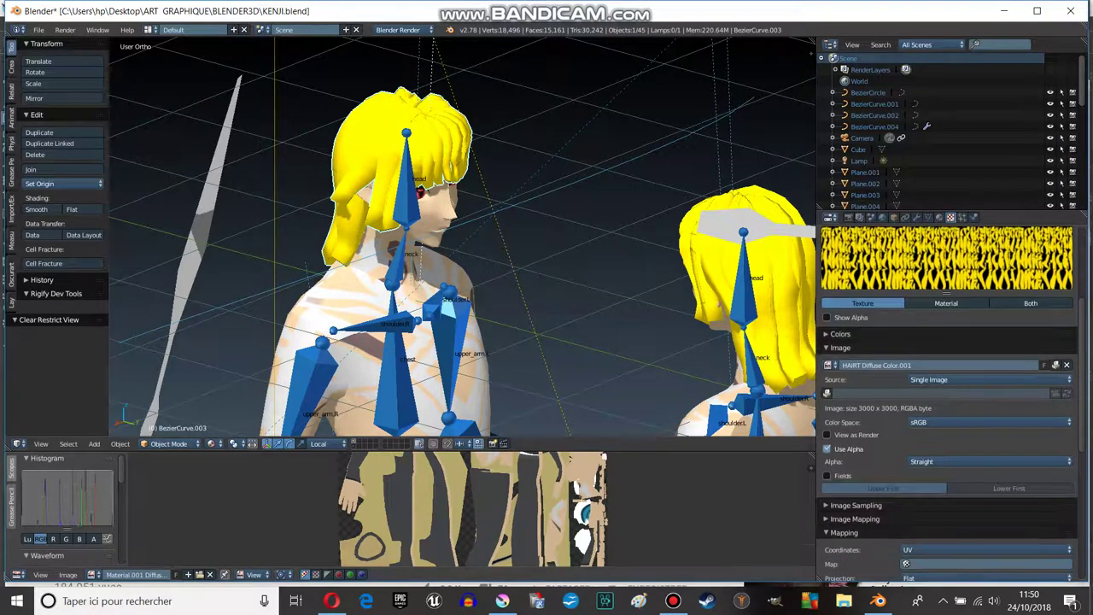
pyautogui.click(1065, 365)
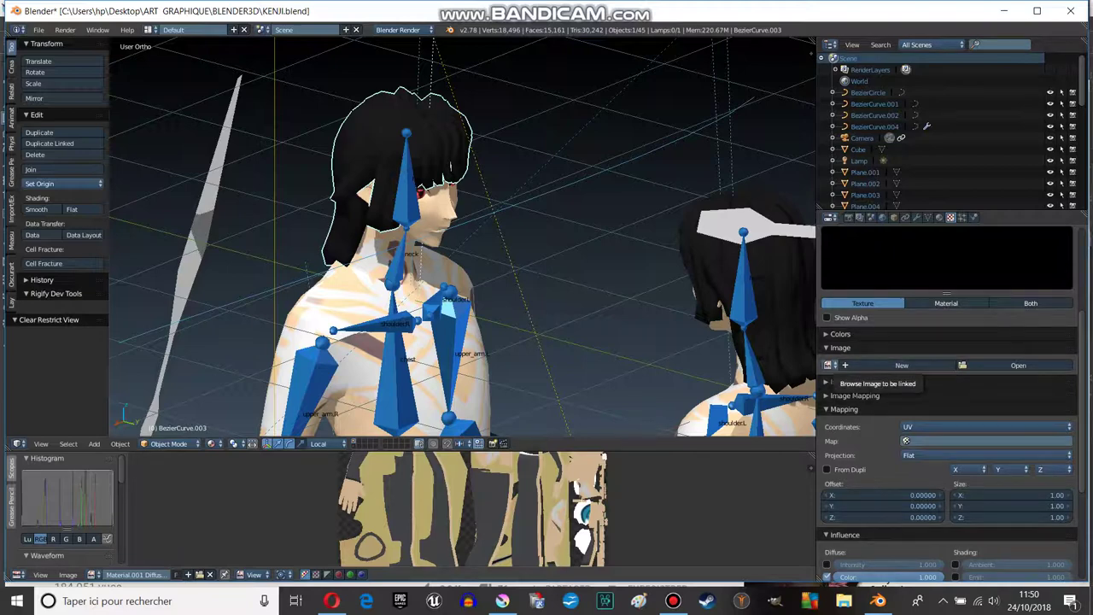
pyautogui.click(828, 364)
pyautogui.click(866, 437)
pyautogui.moveTo(145, 179); pyautogui.dragTo(111, 162, button='middle')
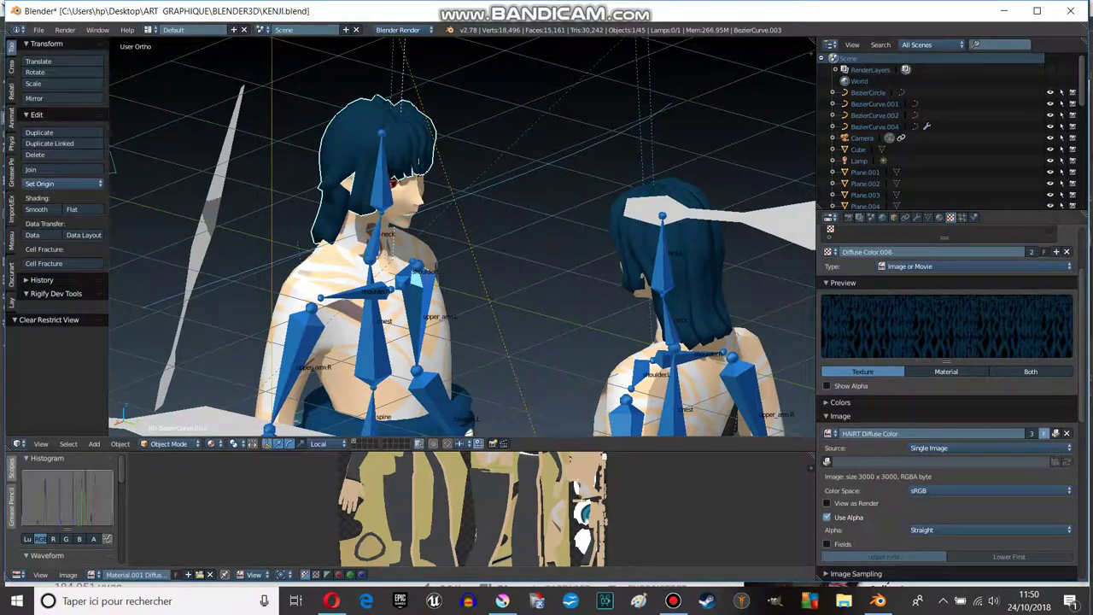
pyautogui.scroll(3, 948, 401)
# - Compare the right and left hair's material and texture settings without changing them
pyautogui.rightClick(675, 243)
pyautogui.click(938, 217)
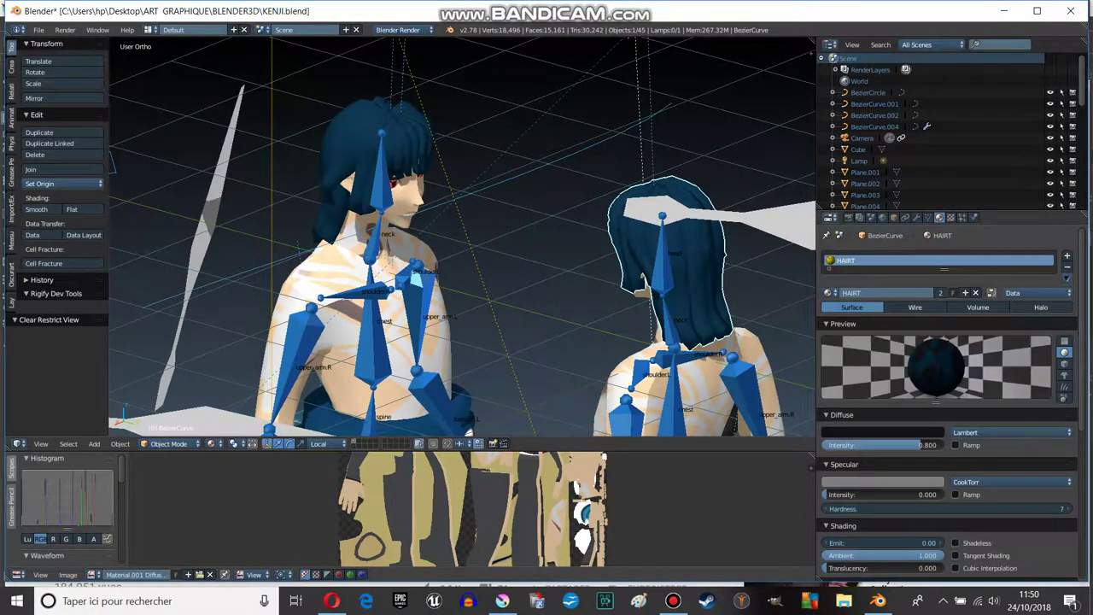
pyautogui.rightClick(376, 136)
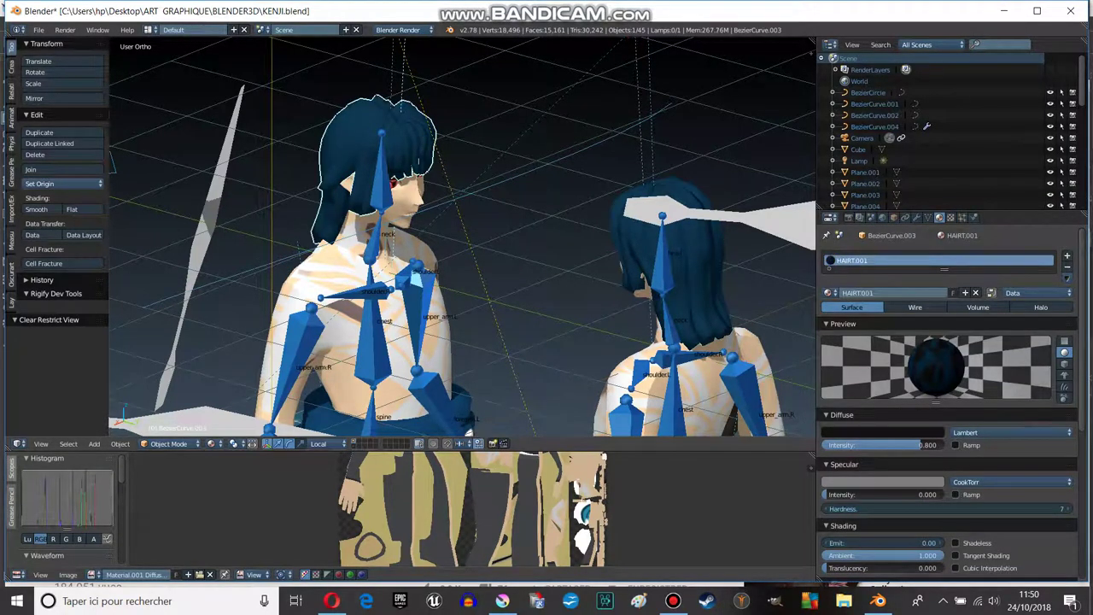
pyautogui.rightClick(675, 248)
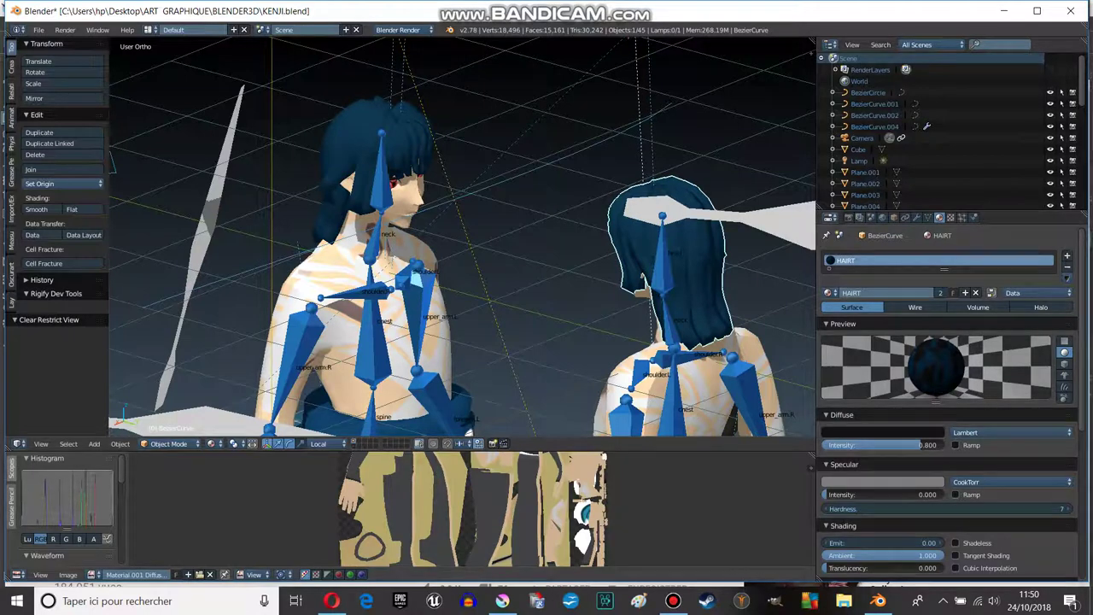
pyautogui.click(950, 217)
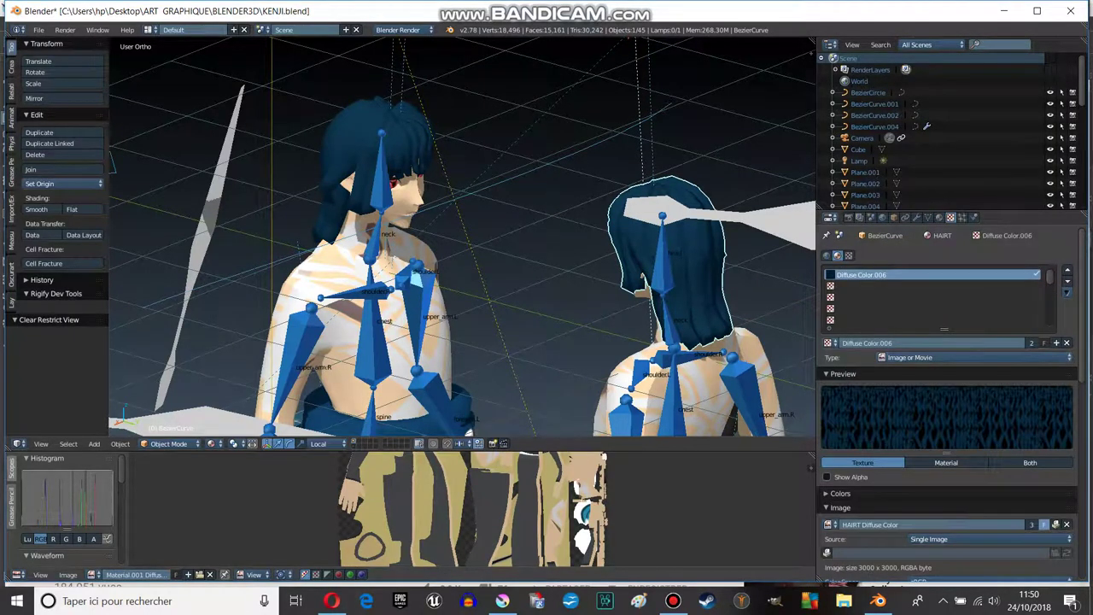
pyautogui.rightClick(376, 137)
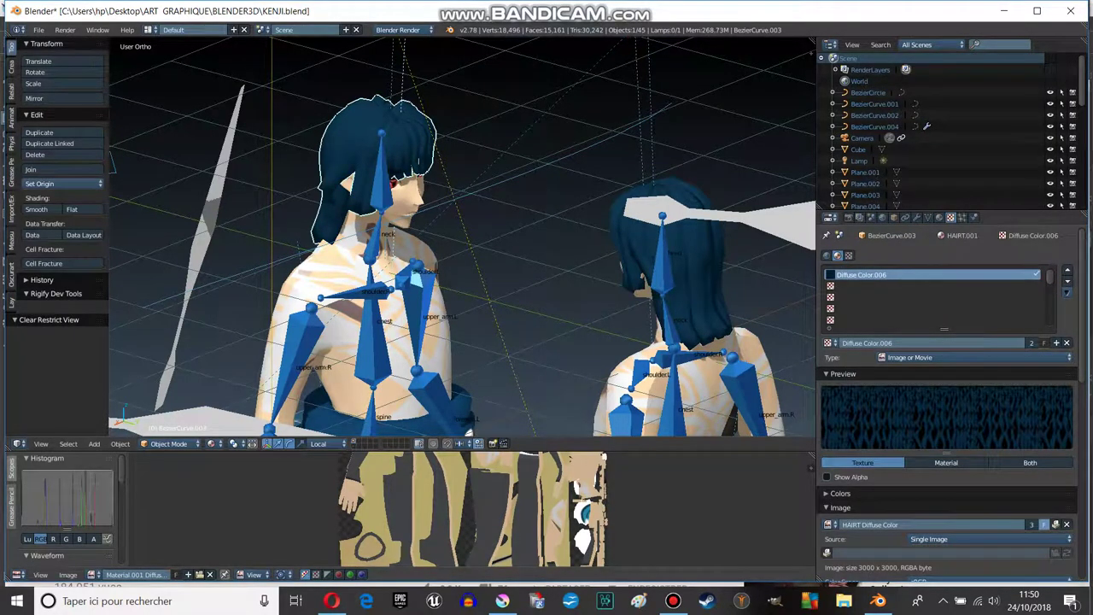
pyautogui.click(826, 342)
pyautogui.press('Escape')
# - Put the yellow HAIRT Diffuse Color.001 image back on the left character's hair
pyautogui.click(828, 524)
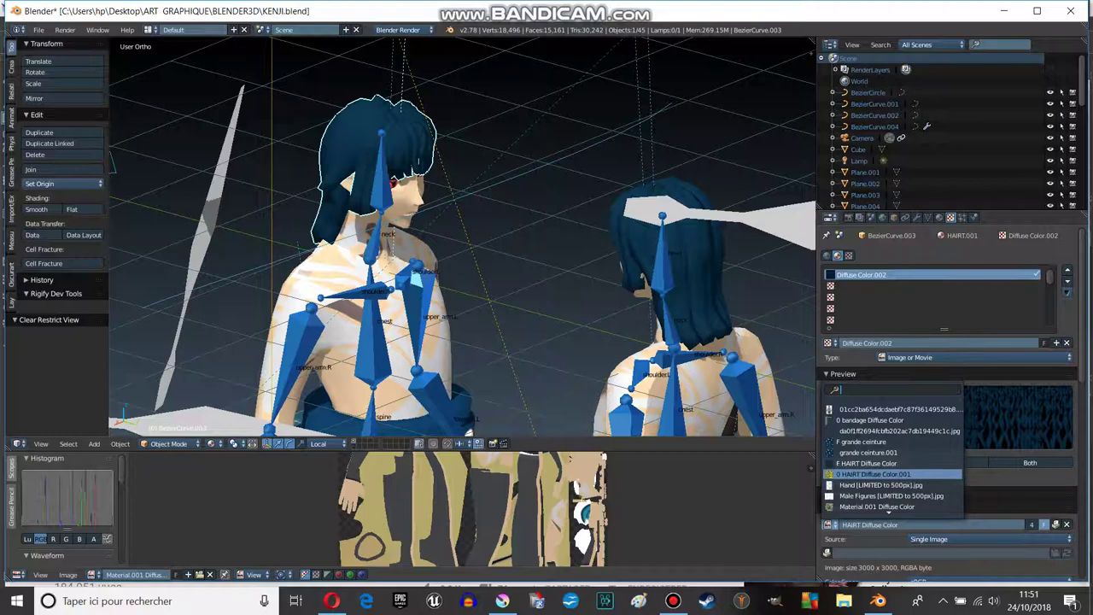
pyautogui.click(872, 473)
pyautogui.moveTo(512, 256); pyautogui.dragTo(547, 239, button='middle')
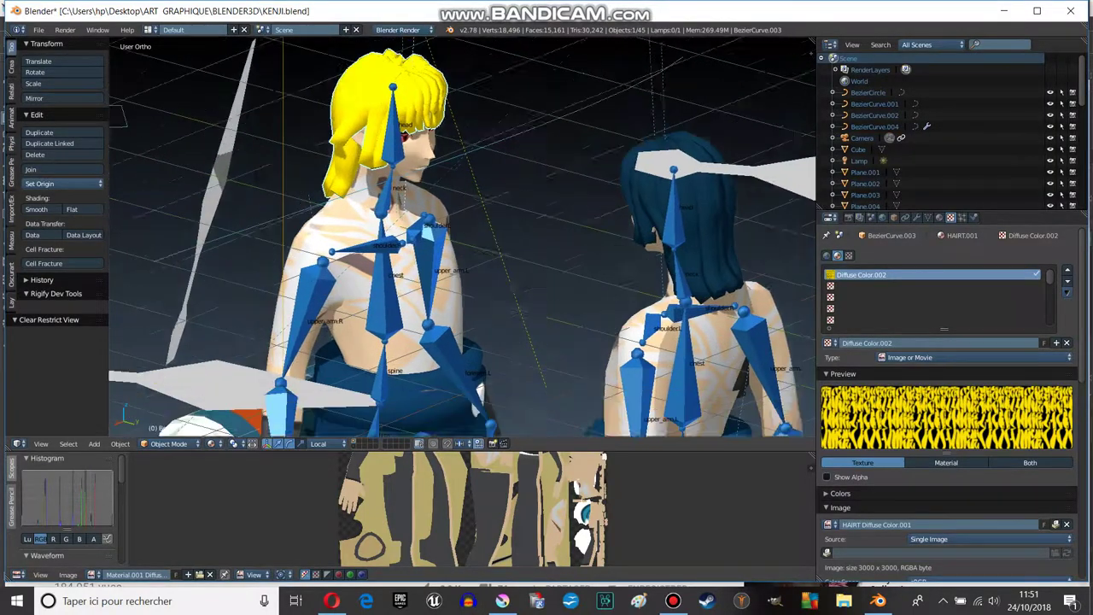
pyautogui.moveTo(461, 257); pyautogui.dragTo(521, 239, button='middle')
# - Make the left body's texture single-user and assign the Material.001 Diffuse Color.001 image
pyautogui.rightClick(401, 281)
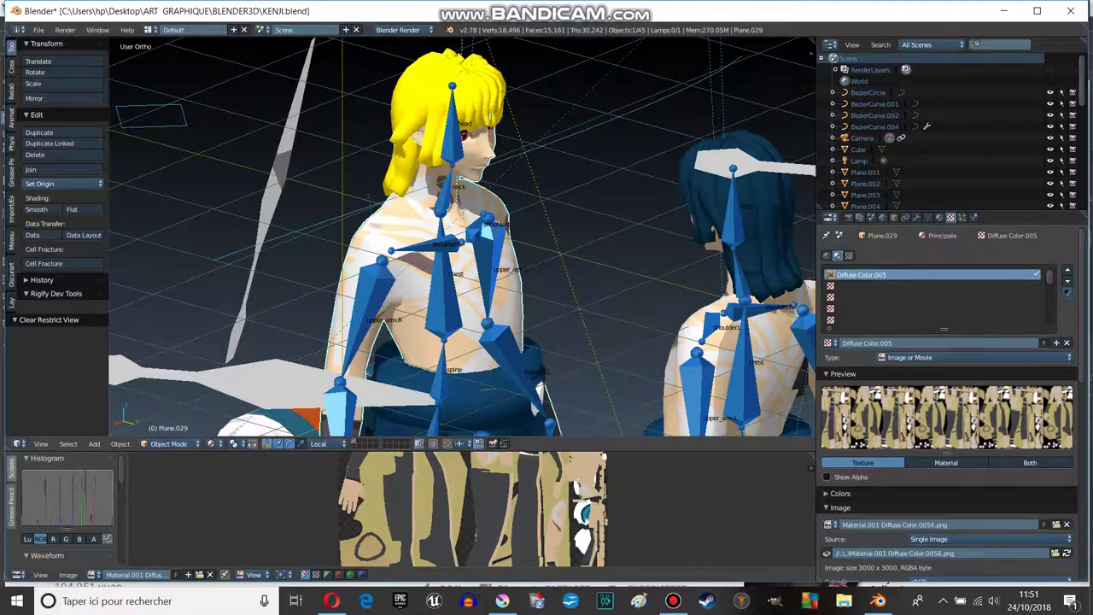
pyautogui.rightClick(708, 228)
pyautogui.rightClick(478, 281)
pyautogui.click(940, 217)
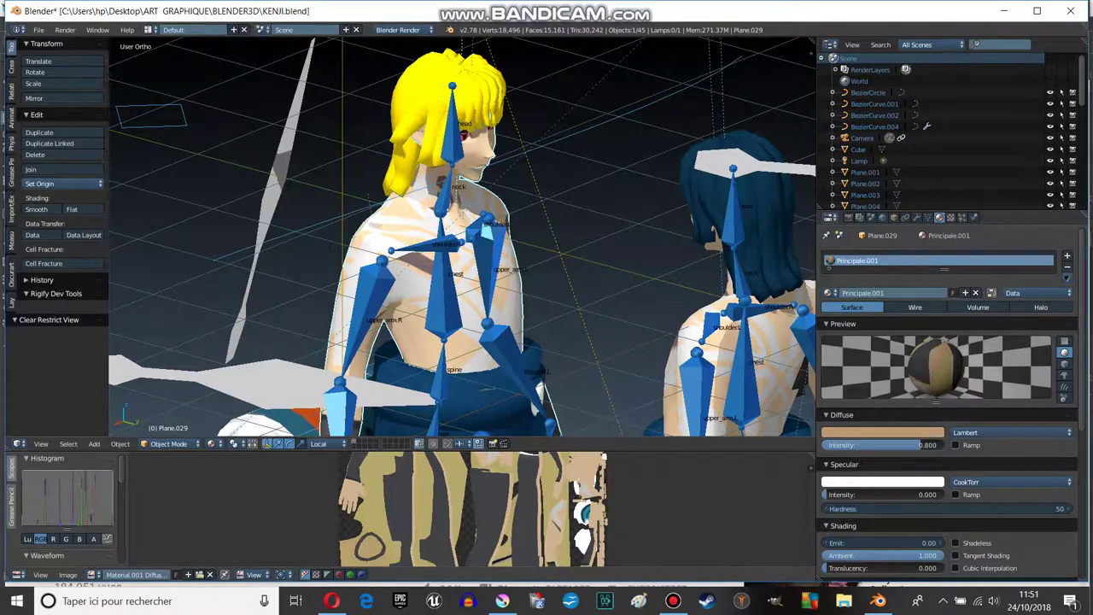
pyautogui.click(950, 217)
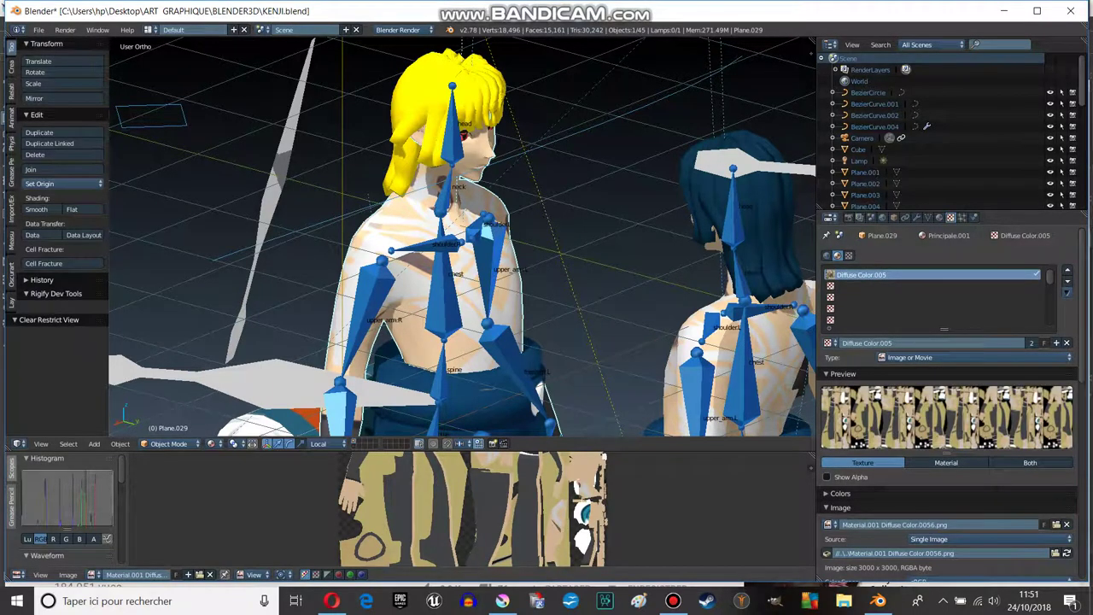
pyautogui.click(1031, 342)
pyautogui.click(827, 524)
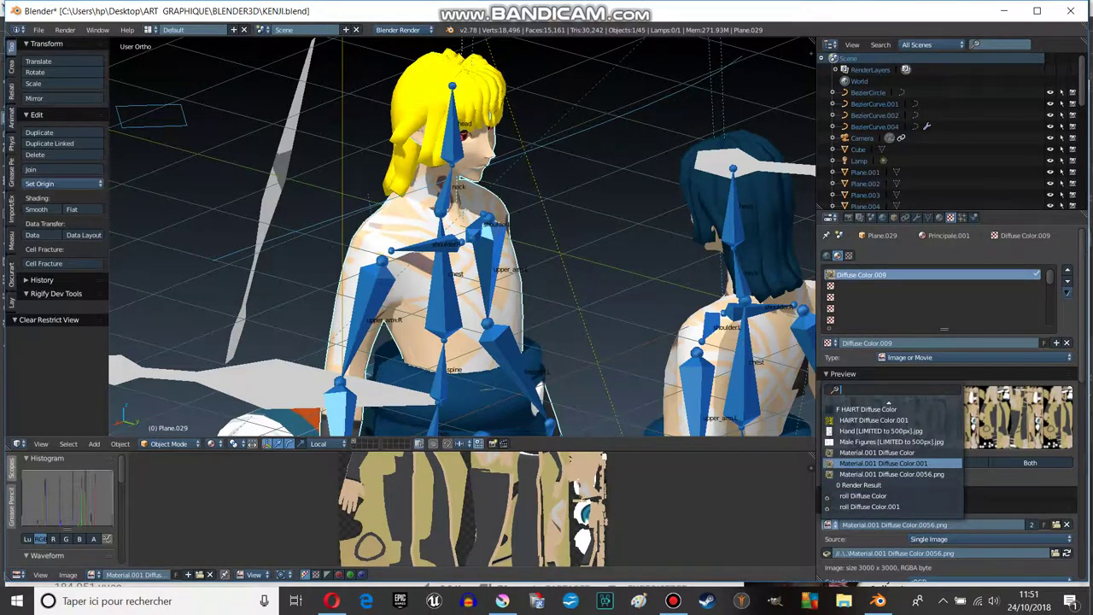
pyautogui.click(883, 463)
pyautogui.keyDown('shift'); pyautogui.scroll(-3, 507, 371); pyautogui.keyUp('shift')
pyautogui.moveTo(506, 370)
pyautogui.mouseDown(button='middle')
pyautogui.moveTo(689, 287)
pyautogui.moveTo(634, 328)
pyautogui.mouseUp(button='middle')
pyautogui.click(826, 524)
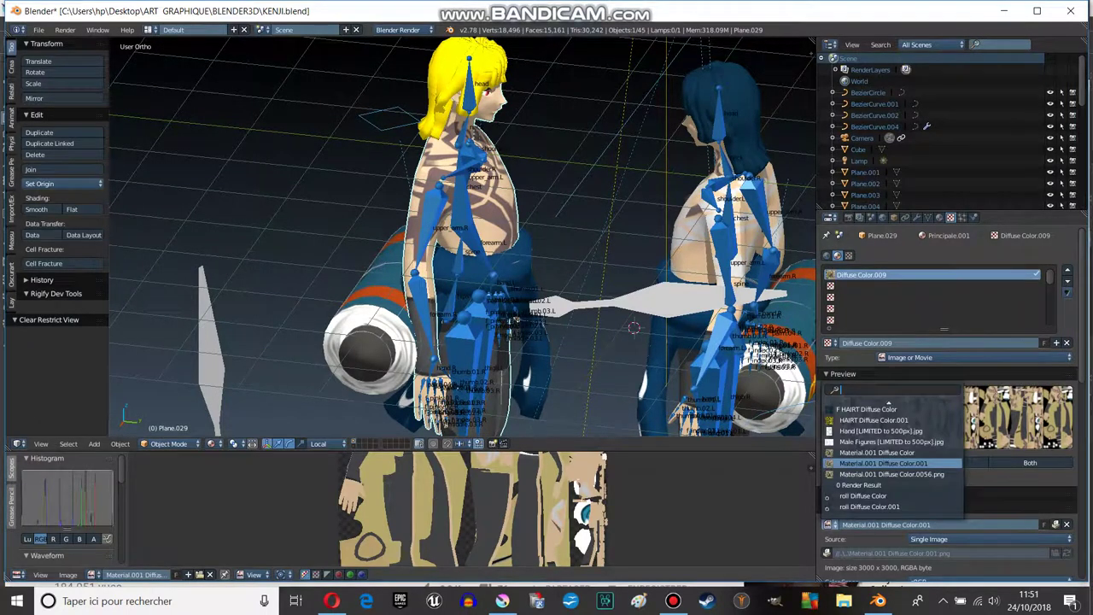
# - Swap the body images, giving the right body Material.001 Diffuse Color
pyautogui.click(879, 451)
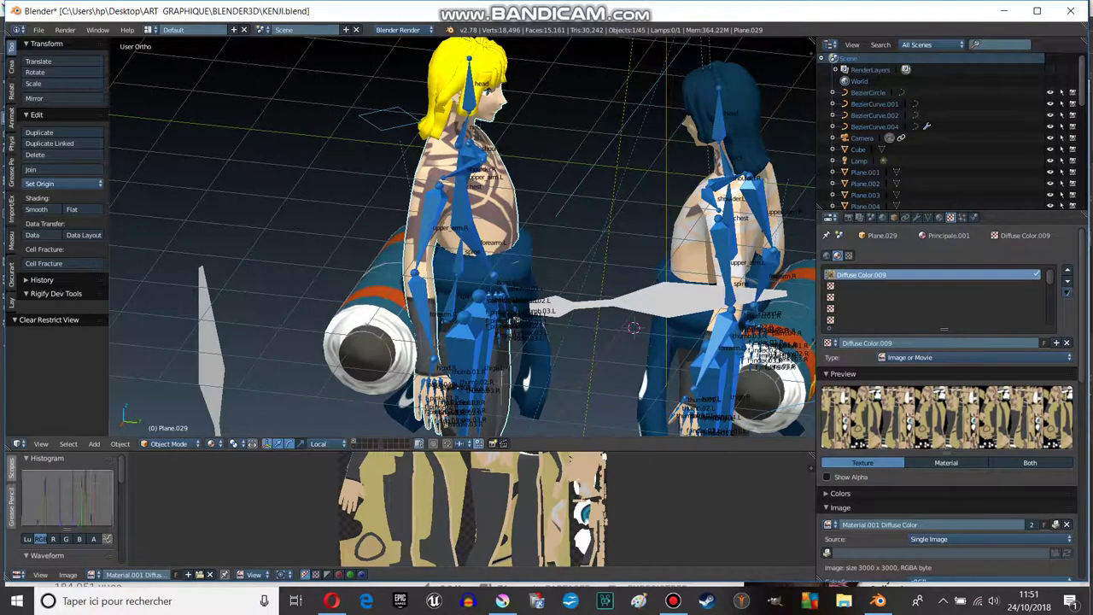
pyautogui.click(827, 524)
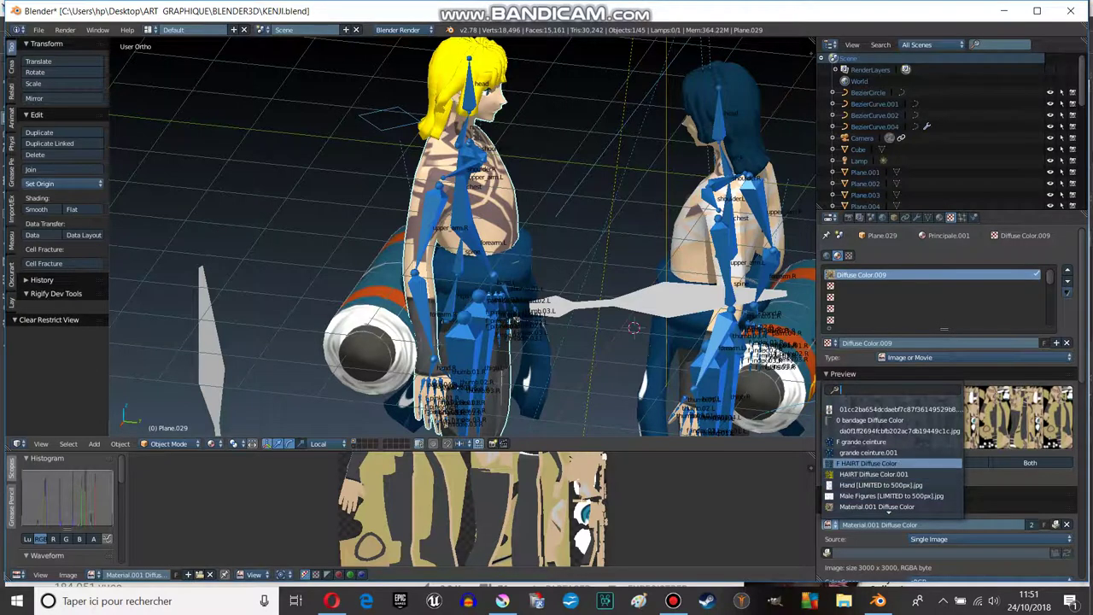
pyautogui.scroll(-1, 887, 503)
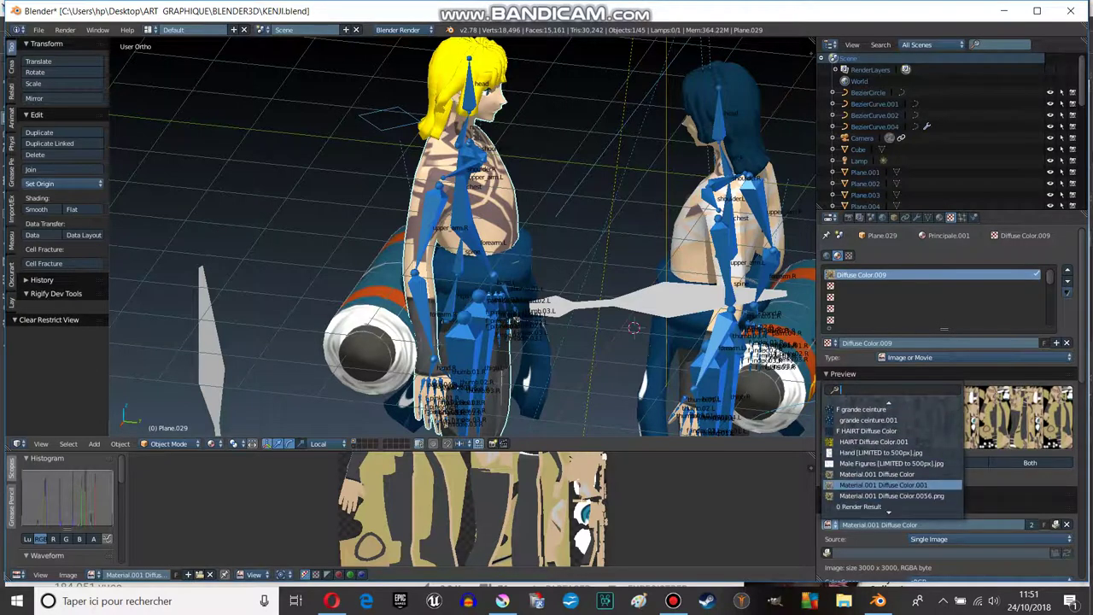
pyautogui.click(888, 495)
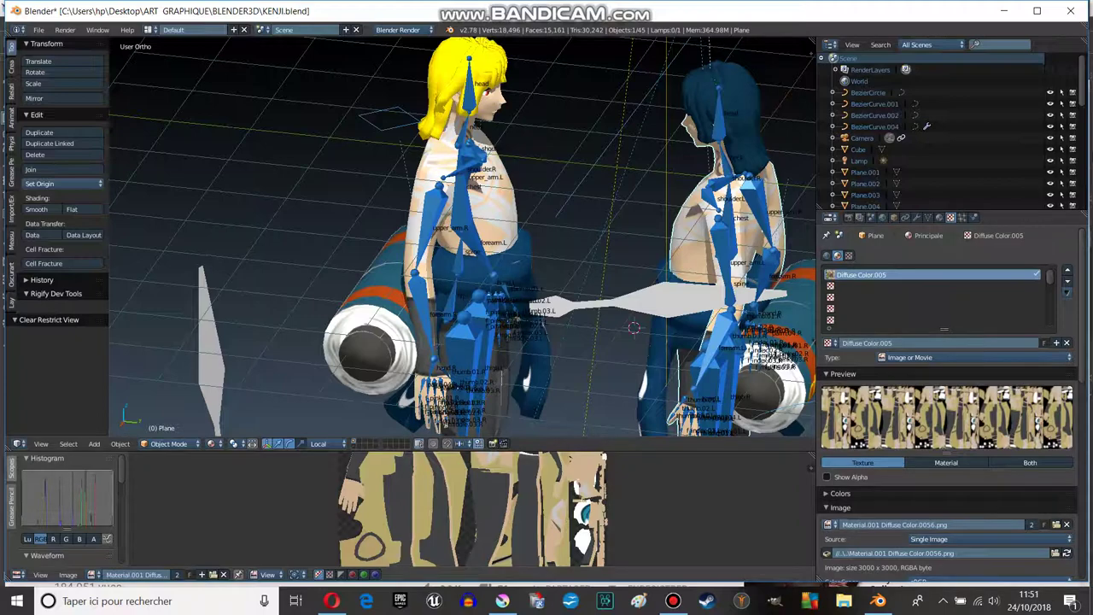
pyautogui.click(827, 524)
pyautogui.click(892, 452)
# - Remove the grande ceinture.001 image from the left character's Circle.000 clothing
pyautogui.moveTo(700, 410); pyautogui.dragTo(806, 427, button='middle')
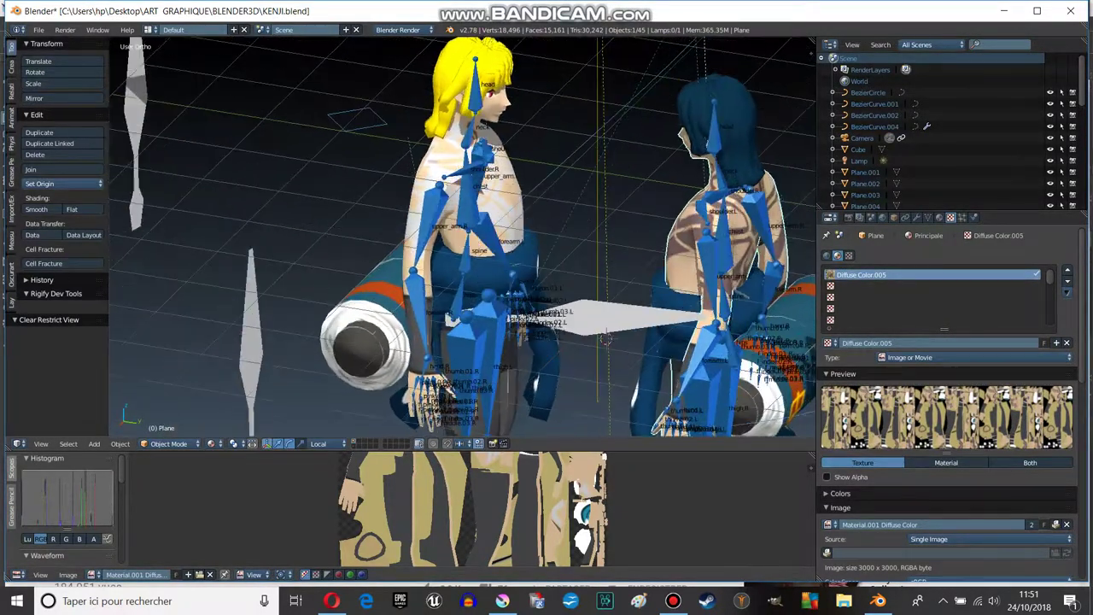
pyautogui.rightClick(491, 256)
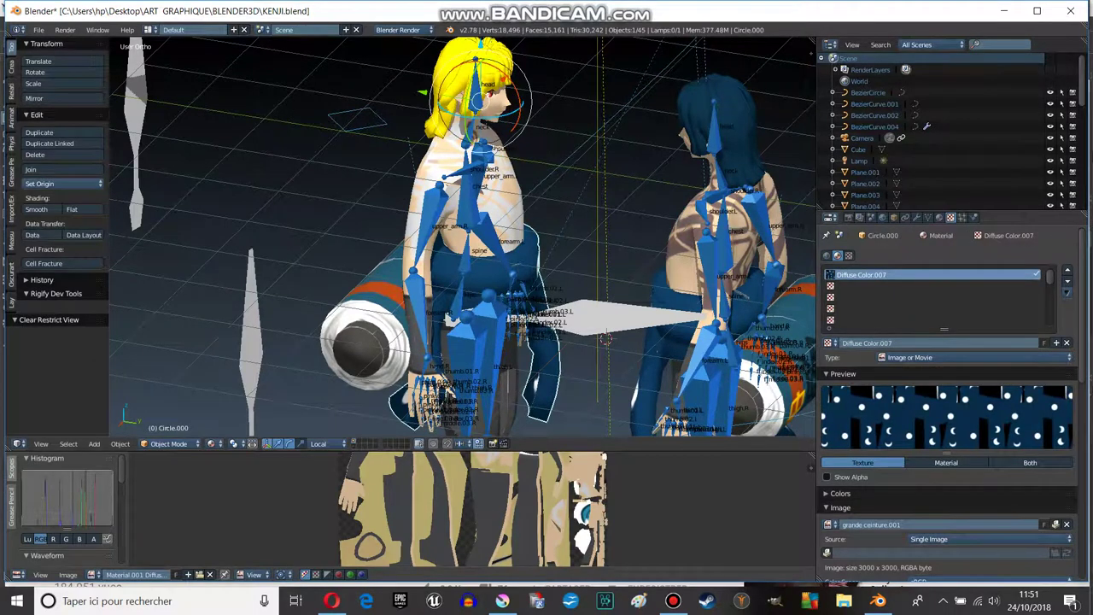
pyautogui.click(1066, 524)
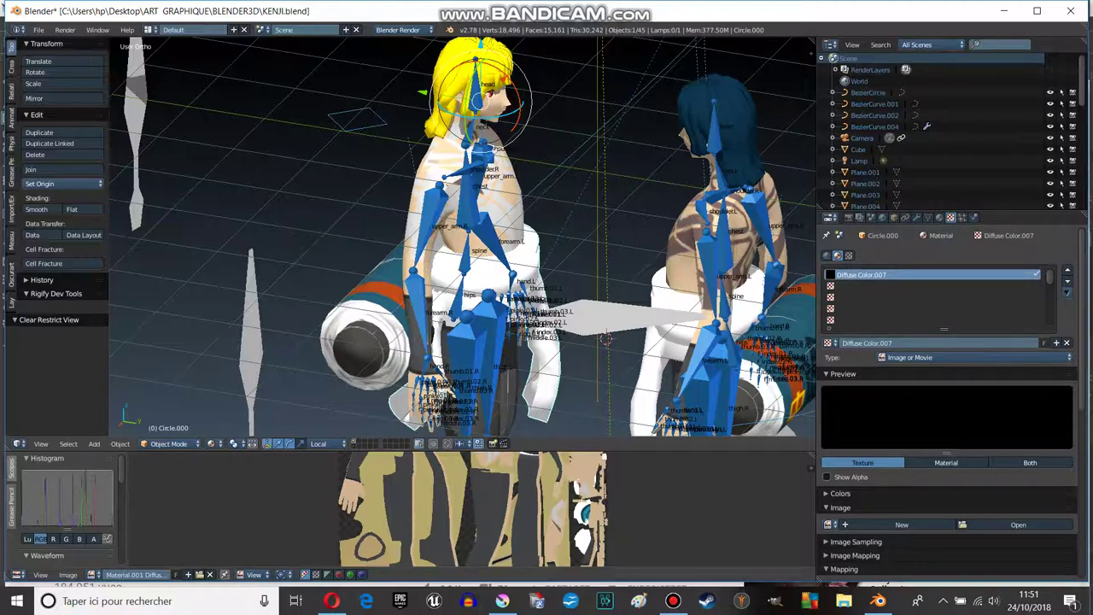
# - Bring the YouTube music video forward and start a new Blender 2.78 session
pyautogui.hotkey('alt', 'Tab')
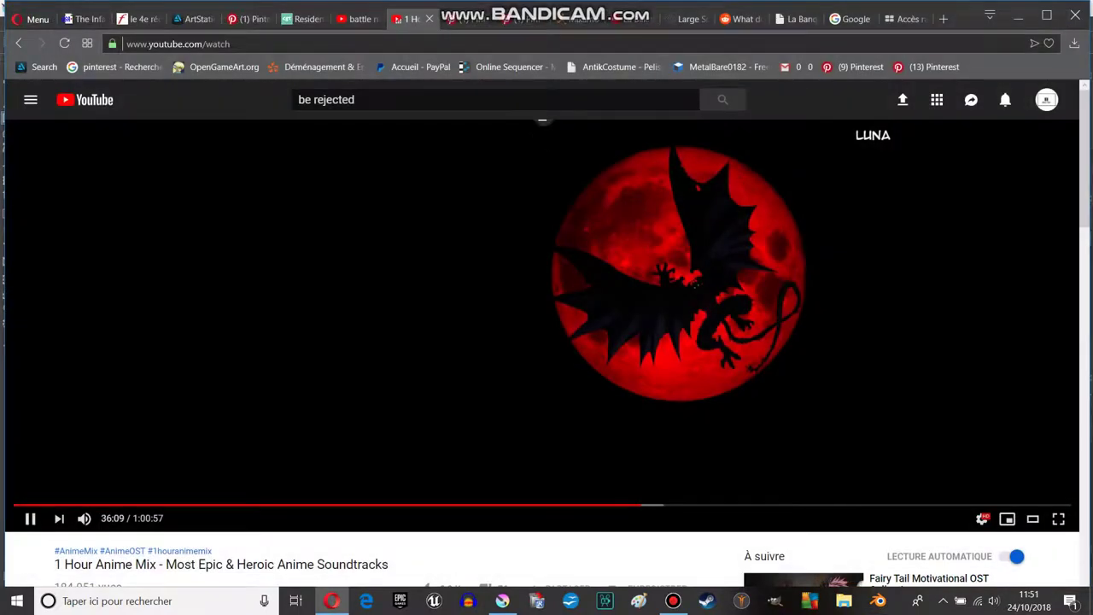
pyautogui.click(878, 600)
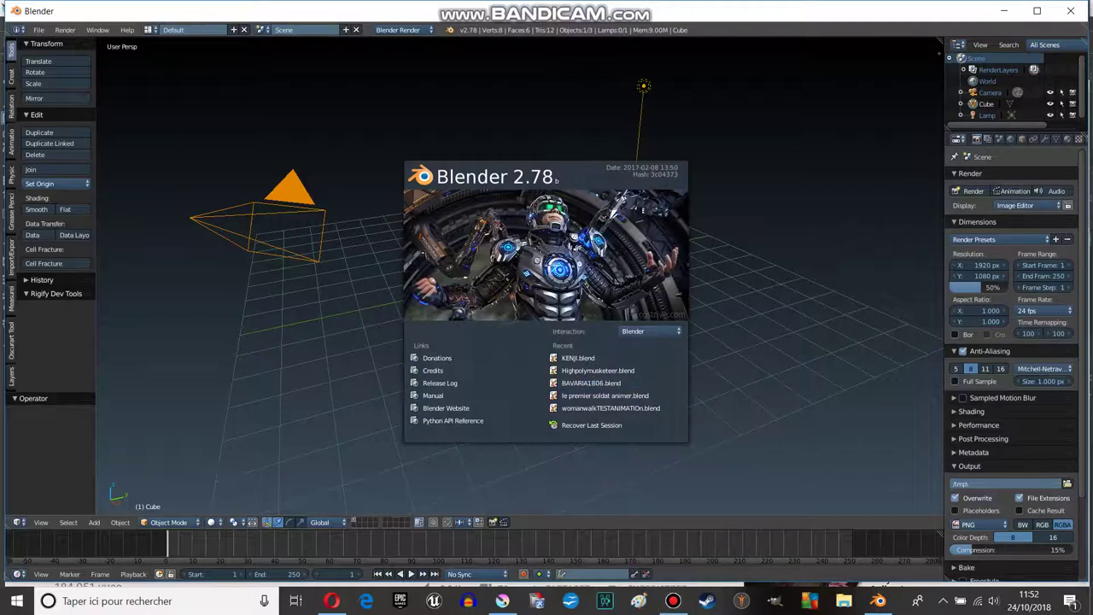
# - Reopen KENJI.blend, switch to Object Mode, and unhide all hidden objects
pyautogui.click(578, 358)
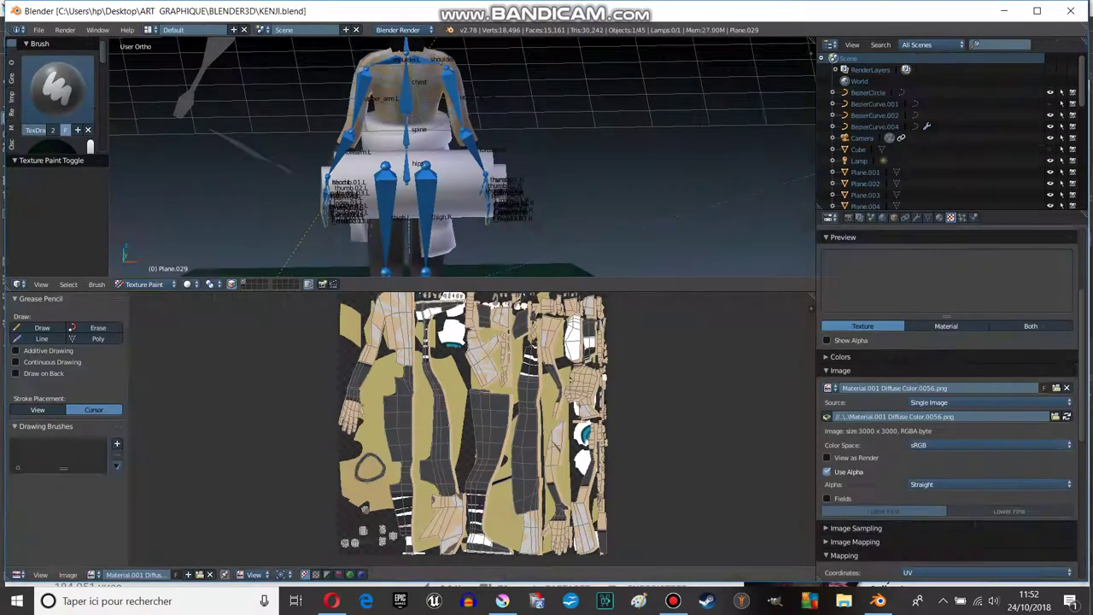
pyautogui.scroll(-5, 468, 190)
pyautogui.click(143, 283)
pyautogui.click(145, 270)
pyautogui.moveTo(468, 171)
pyautogui.mouseDown(button='middle')
pyautogui.moveTo(529, 153)
pyautogui.moveTo(512, 145)
pyautogui.moveTo(546, 149)
pyautogui.mouseUp(button='middle')
pyautogui.hotkey('alt', 'h')
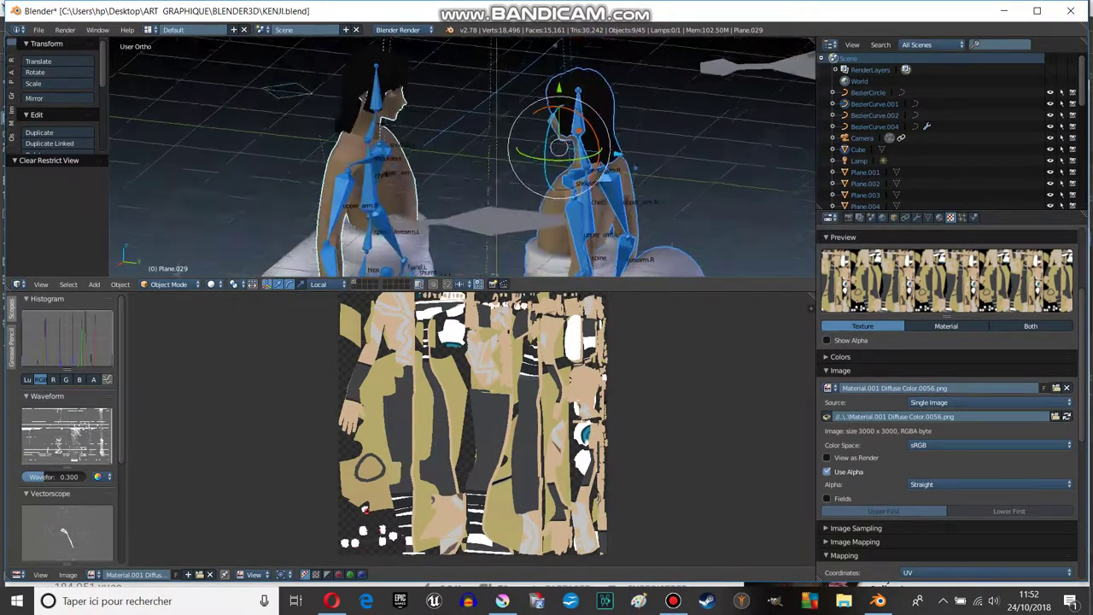
# - Remove the material slot from the right character's hair
pyautogui.rightClick(581, 103)
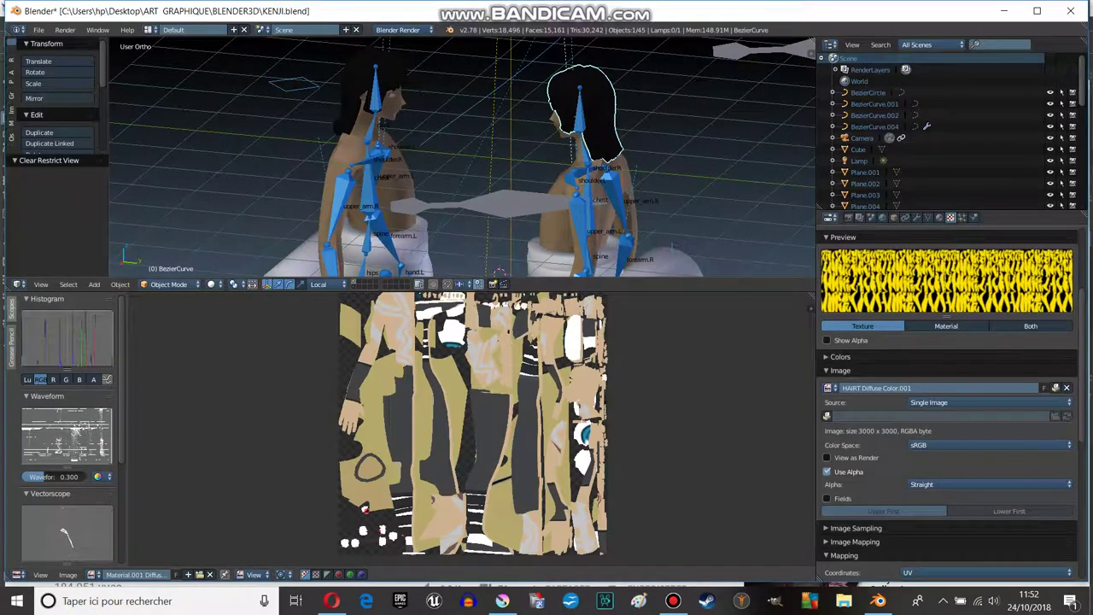
pyautogui.click(939, 217)
pyautogui.click(1066, 268)
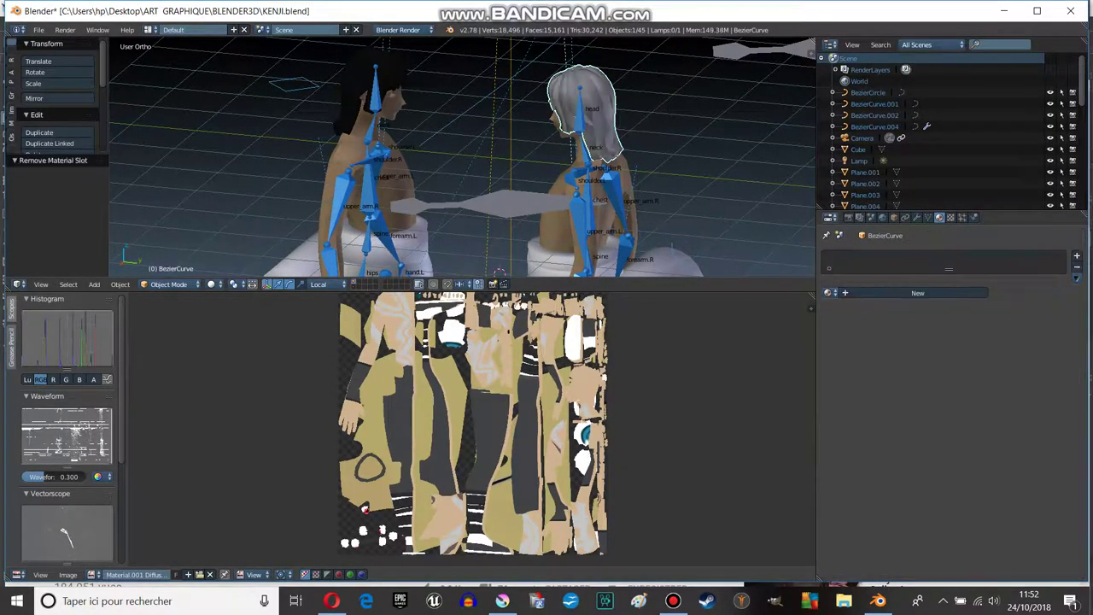
# - Remove the material slots from the plane, circle and cylinder pieces
pyautogui.rightClick(478, 203)
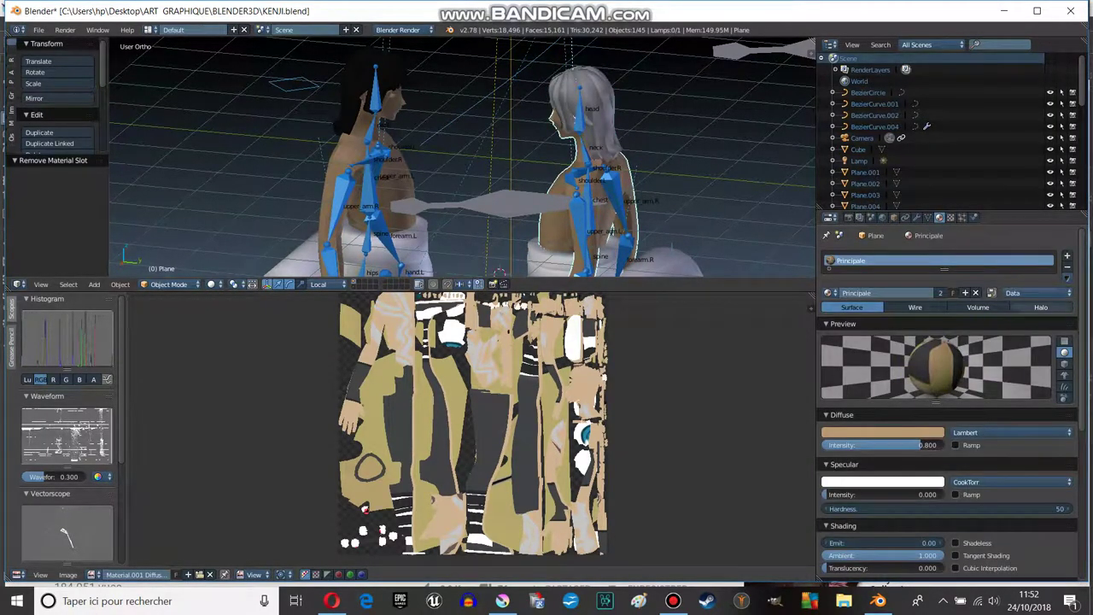
pyautogui.moveTo(461, 153); pyautogui.dragTo(547, 171, button='middle')
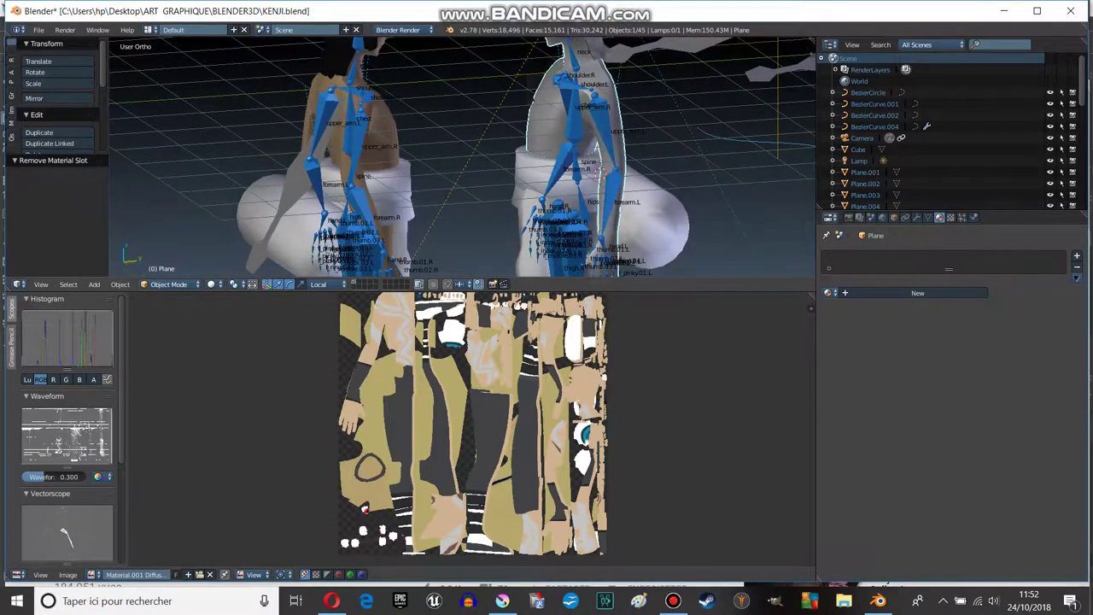
pyautogui.click(1067, 266)
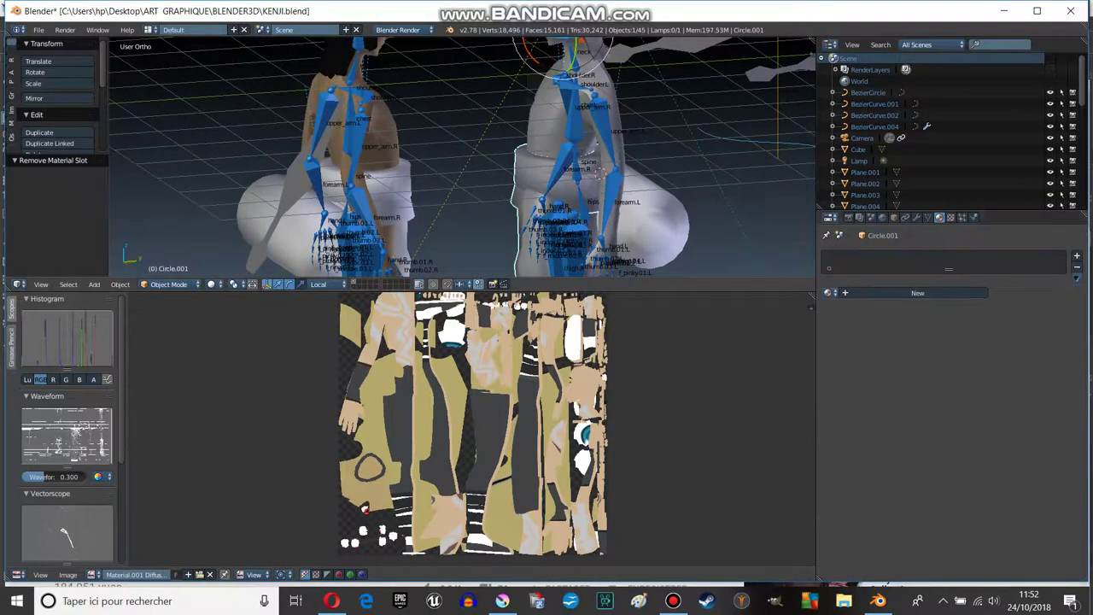
pyautogui.moveTo(479, 171); pyautogui.dragTo(495, 214, button='middle')
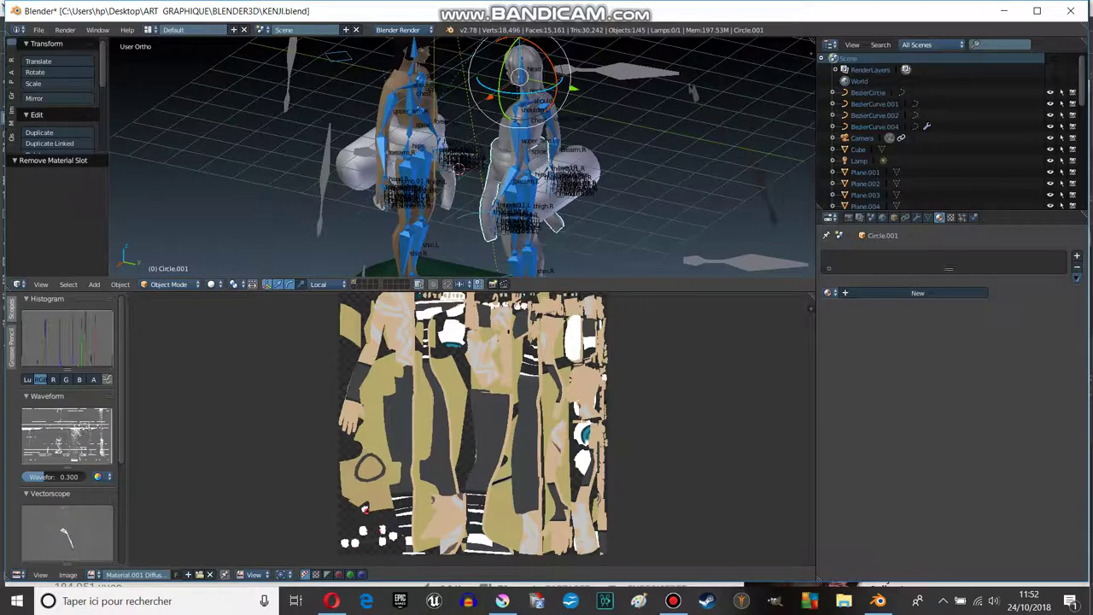
pyautogui.rightClick(585, 170)
pyautogui.click(1066, 267)
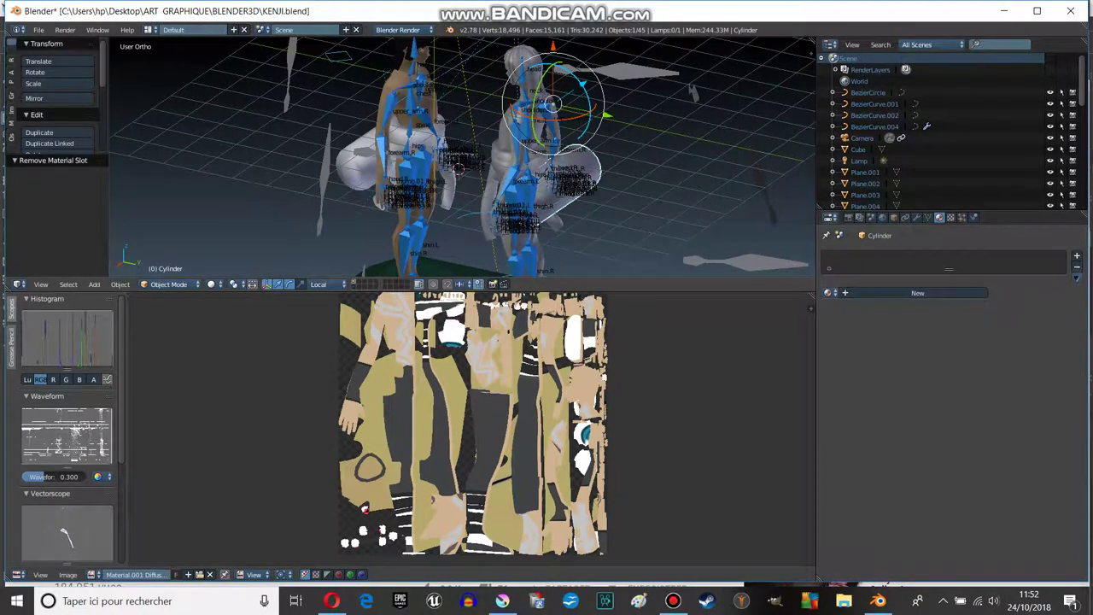
# - Set viewport shading to Material and enlarge the 3D view area
pyautogui.click(211, 283)
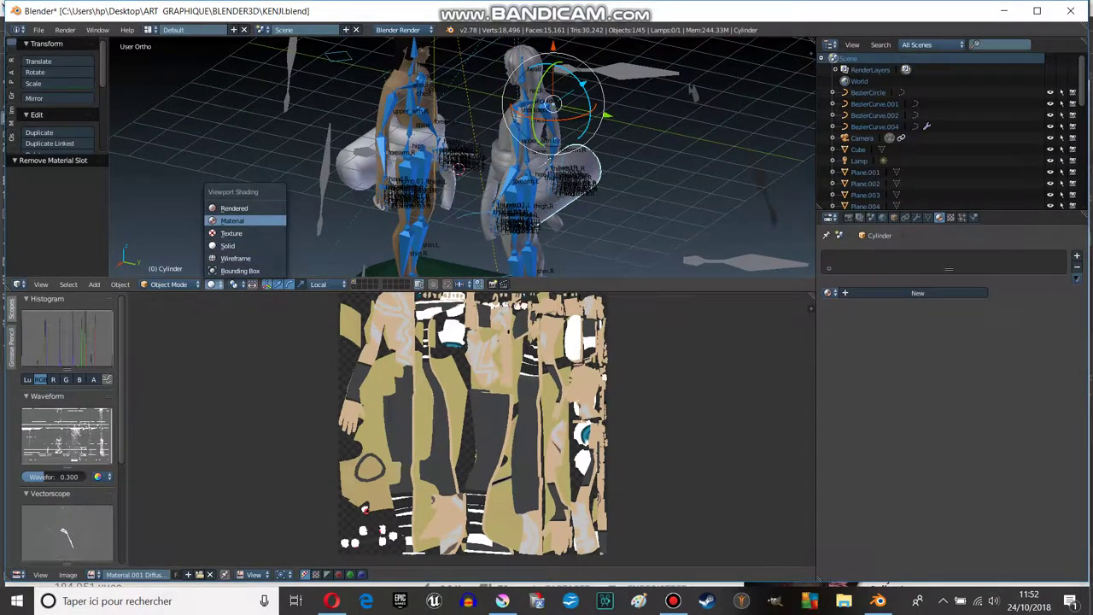
pyautogui.click(232, 220)
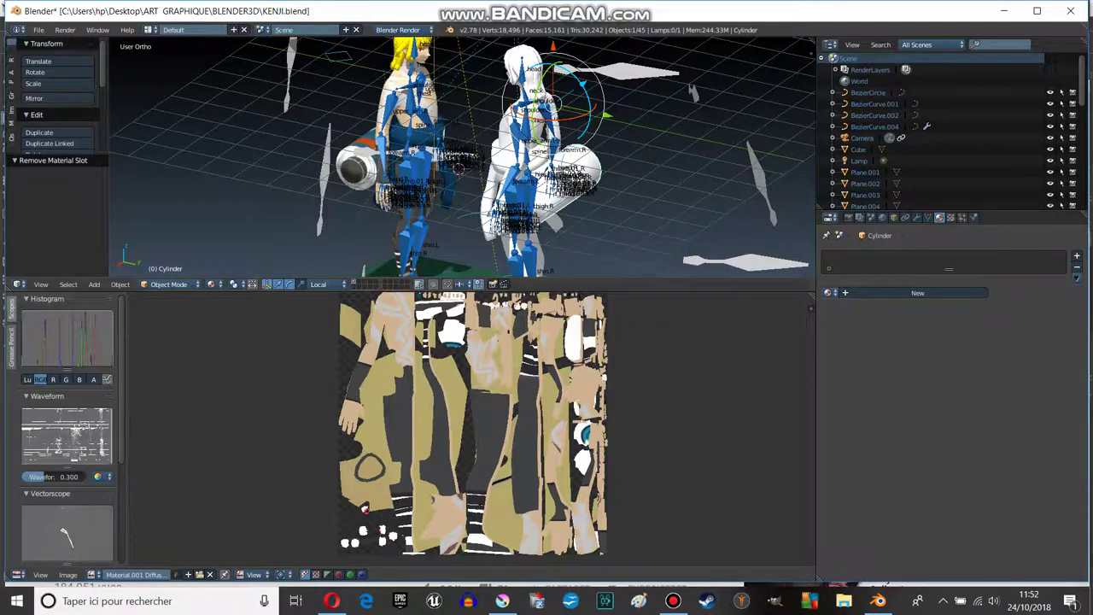
pyautogui.moveTo(513, 279); pyautogui.dragTo(512, 444)
pyautogui.scroll(5, 469, 256)
pyautogui.click(950, 217)
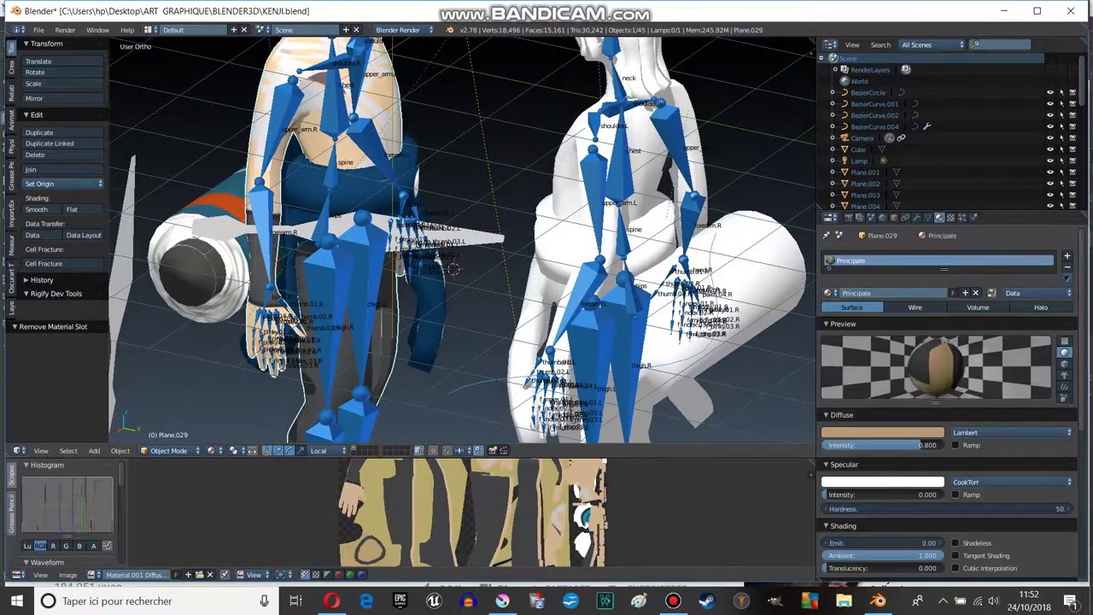
# - Hide the white cylinder and the metarig armature
pyautogui.click(882, 217)
pyautogui.press('h')
pyautogui.scroll(-2, 461, 239)
pyautogui.scroll(-3, 461, 239)
pyautogui.rightClick(550, 256)
pyautogui.scroll(1, 550, 256)
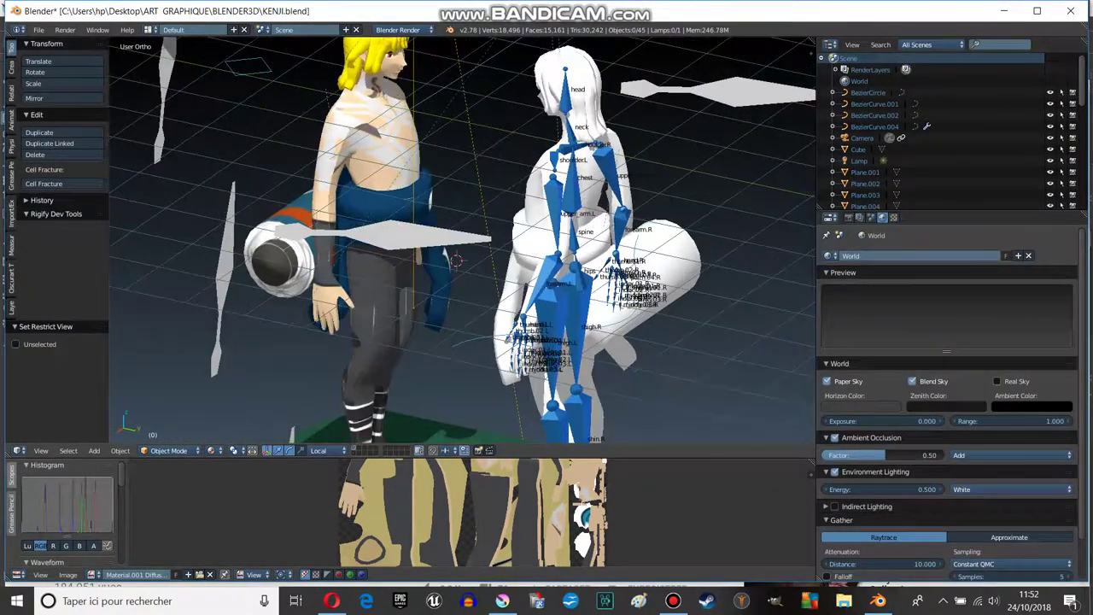
pyautogui.press('h')
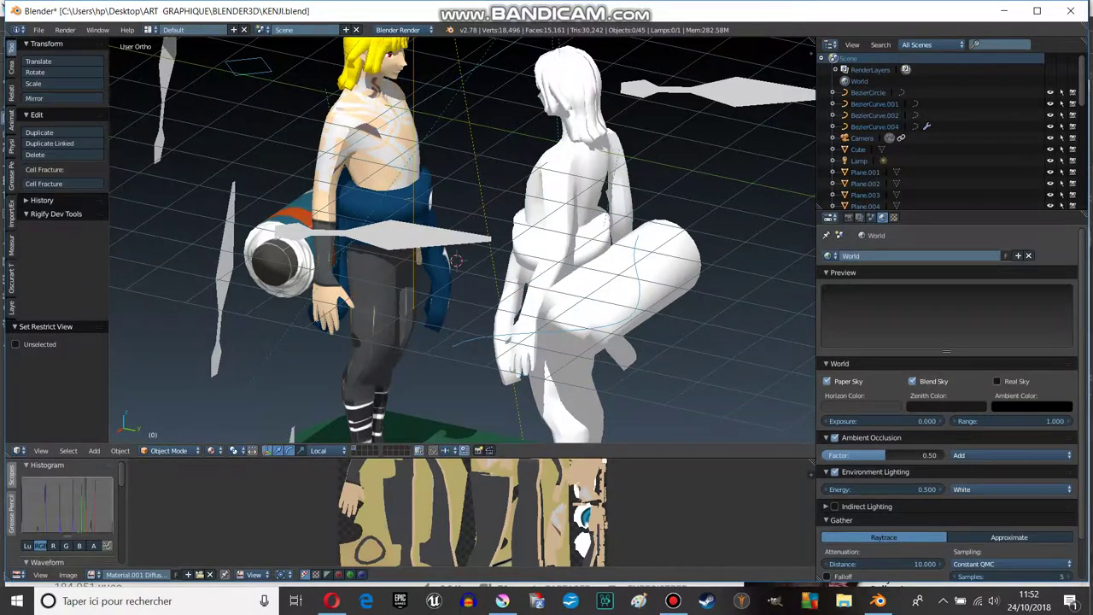
pyautogui.scroll(2, 461, 239)
pyautogui.scroll(2, 461, 239)
pyautogui.scroll(3, 461, 239)
pyautogui.scroll(-3, 461, 239)
pyautogui.moveTo(461, 239)
pyautogui.mouseDown(button='middle')
pyautogui.moveTo(649, 248)
pyautogui.moveTo(734, 239)
pyautogui.moveTo(751, 222)
pyautogui.moveTo(768, 230)
pyautogui.mouseUp(button='middle')
pyautogui.scroll(3, 751, 221)
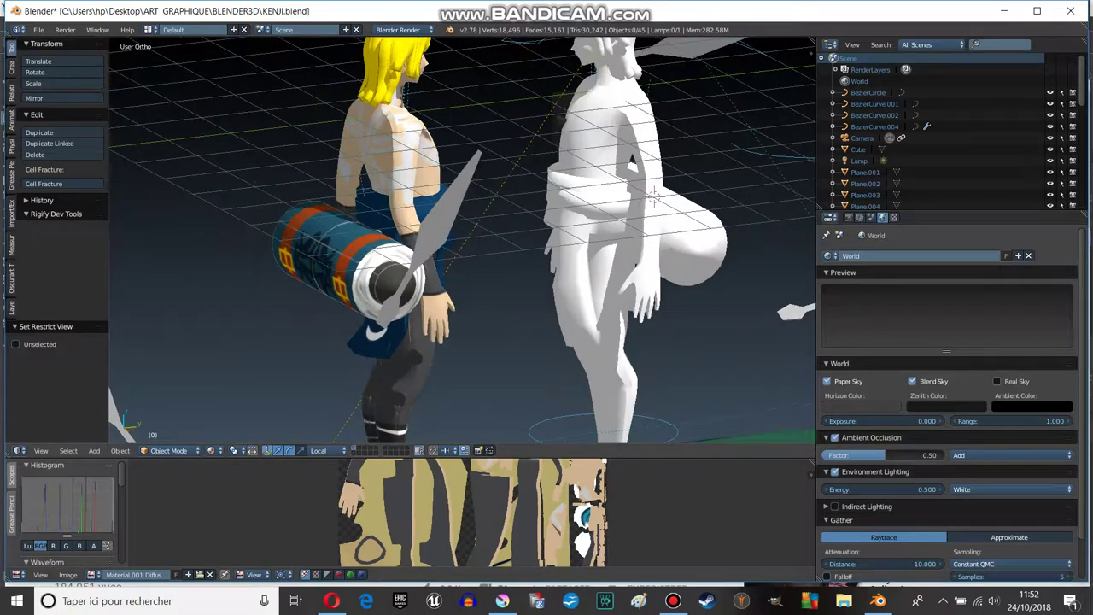
# - Select the striped rolled cylinder and browse its texture's image list without changing it
pyautogui.rightClick(350, 261)
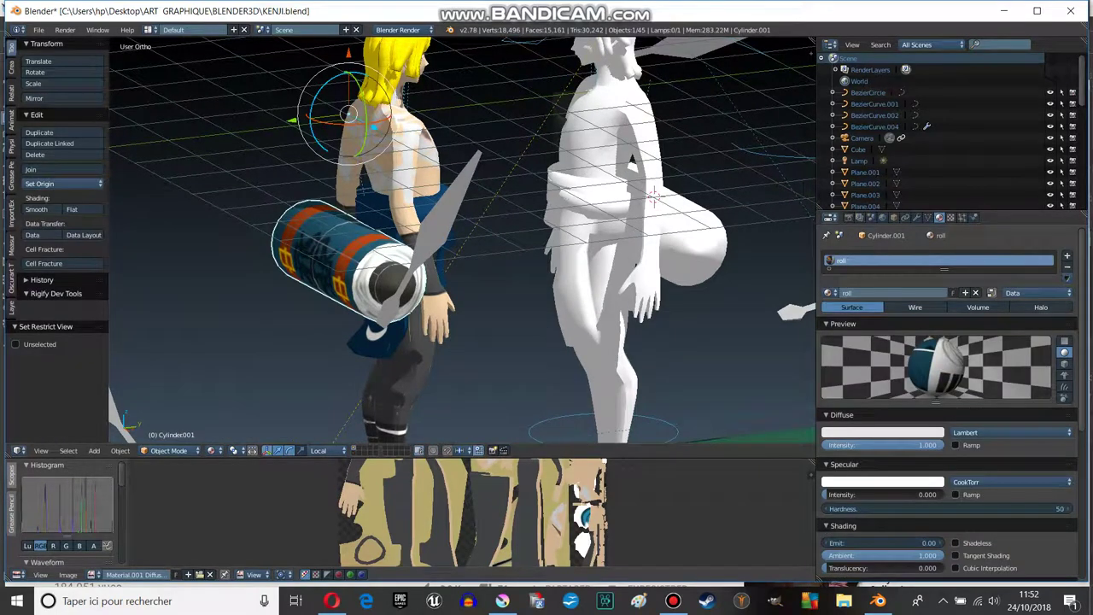
pyautogui.click(950, 217)
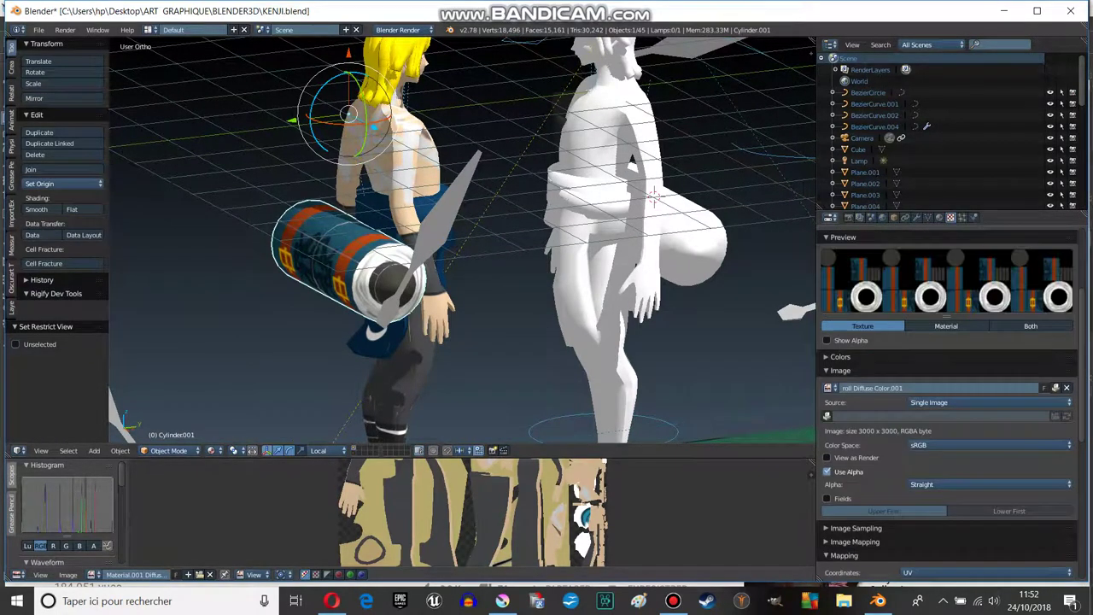
pyautogui.scroll(-1, 939, 385)
pyautogui.click(827, 365)
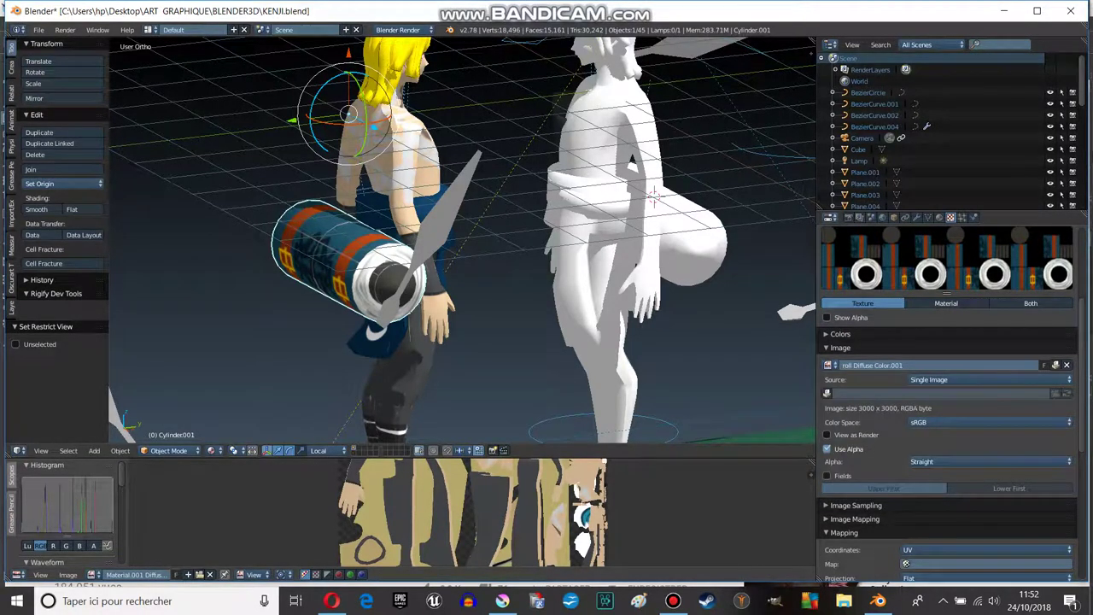
pyautogui.click(826, 364)
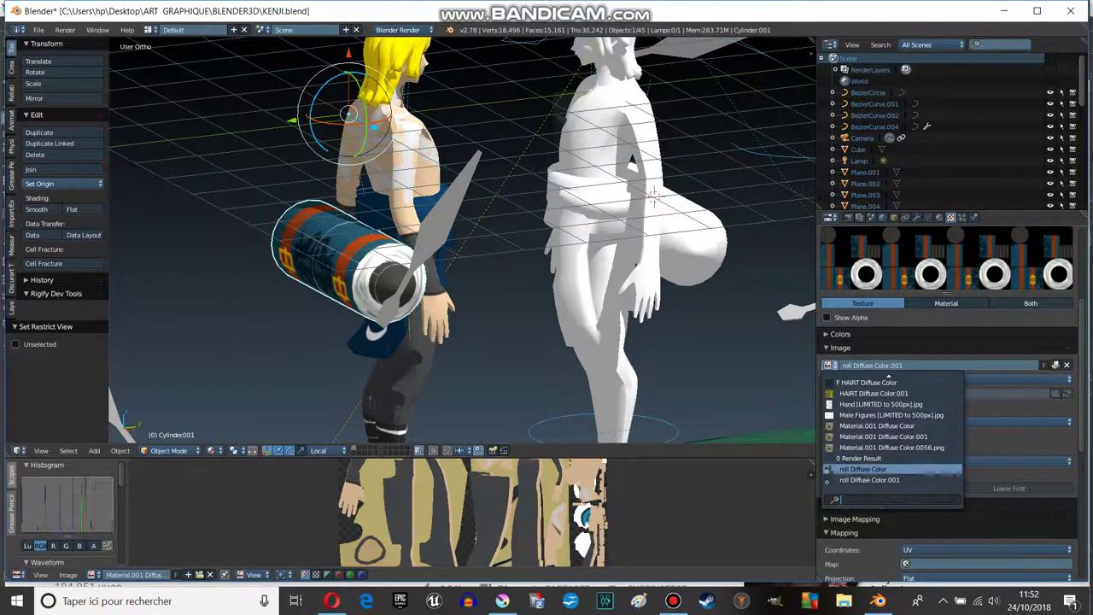
pyautogui.scroll(1, 892, 431)
pyautogui.scroll(3, 892, 431)
pyautogui.scroll(7, 892, 431)
pyautogui.scroll(2, 892, 431)
pyautogui.scroll(-3, 892, 431)
pyautogui.scroll(-3, 893, 431)
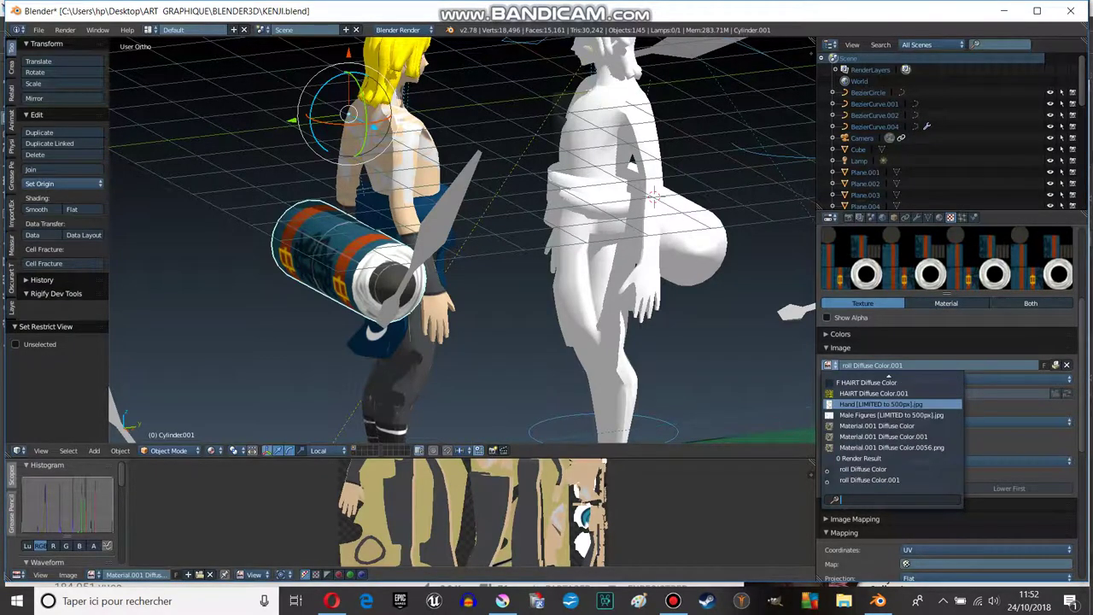
pyautogui.click(892, 431)
# - Replace the cylinder's image with roll Diffuse Color56.png loaded from the Desktop
pyautogui.click(1066, 365)
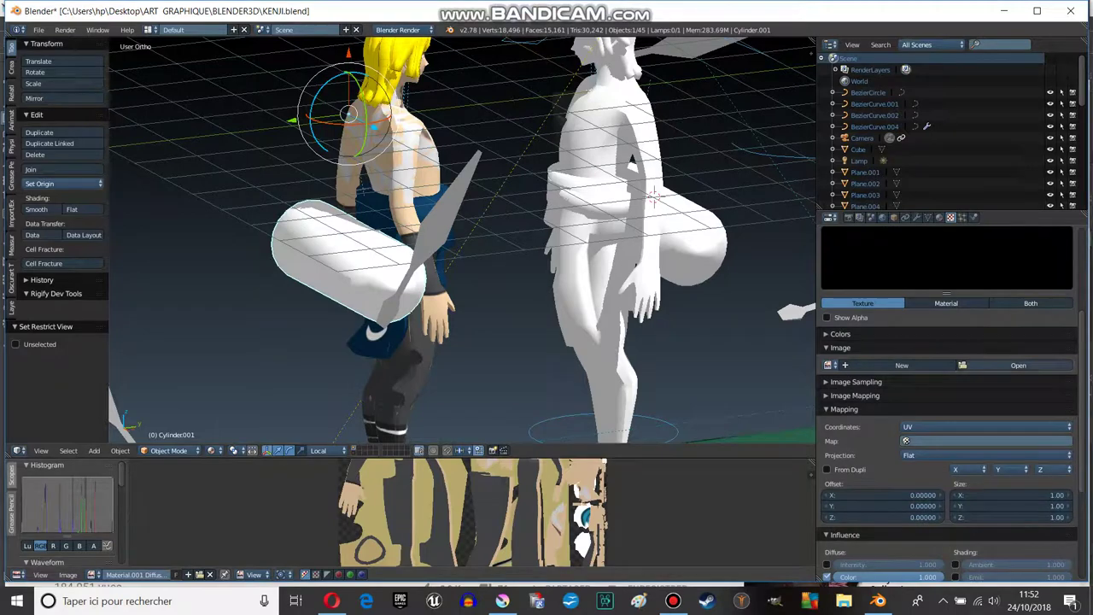
pyautogui.click(1016, 364)
pyautogui.click(37, 220)
pyautogui.click(197, 44)
pyautogui.click(618, 405)
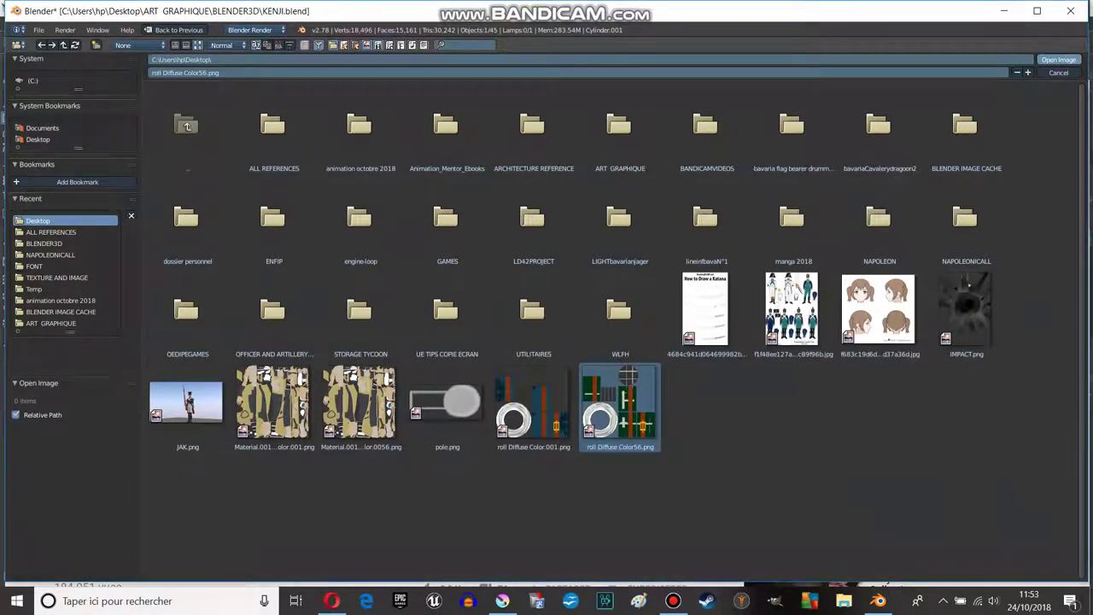
pyautogui.doubleClick(619, 406)
pyautogui.moveTo(597, 214); pyautogui.dragTo(675, 188, button='middle')
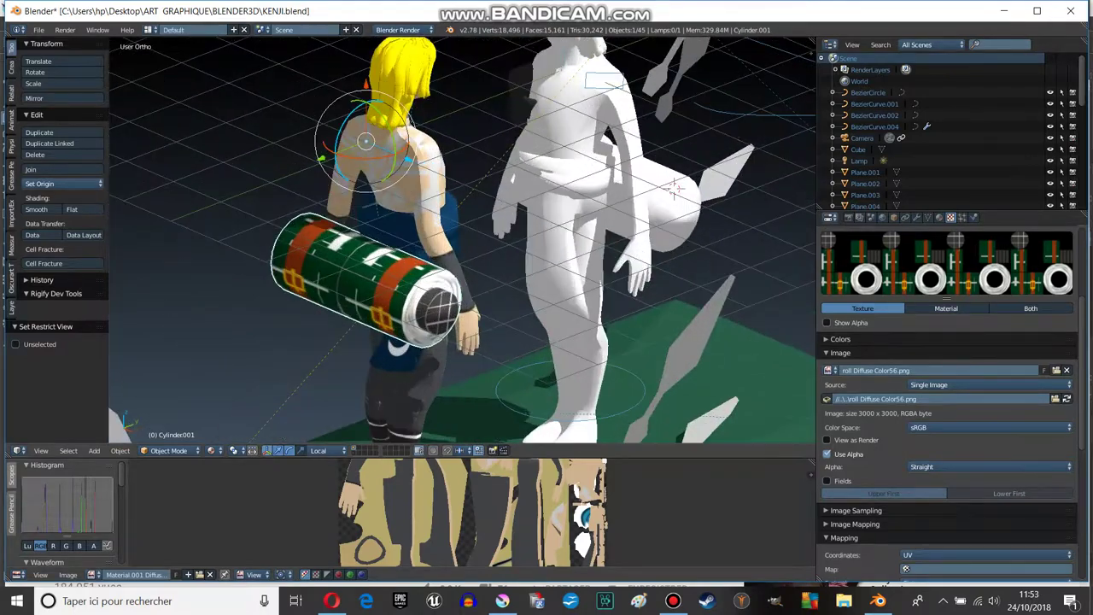
pyautogui.moveTo(598, 213); pyautogui.dragTo(512, 257, button='middle')
pyautogui.scroll(3, 461, 256)
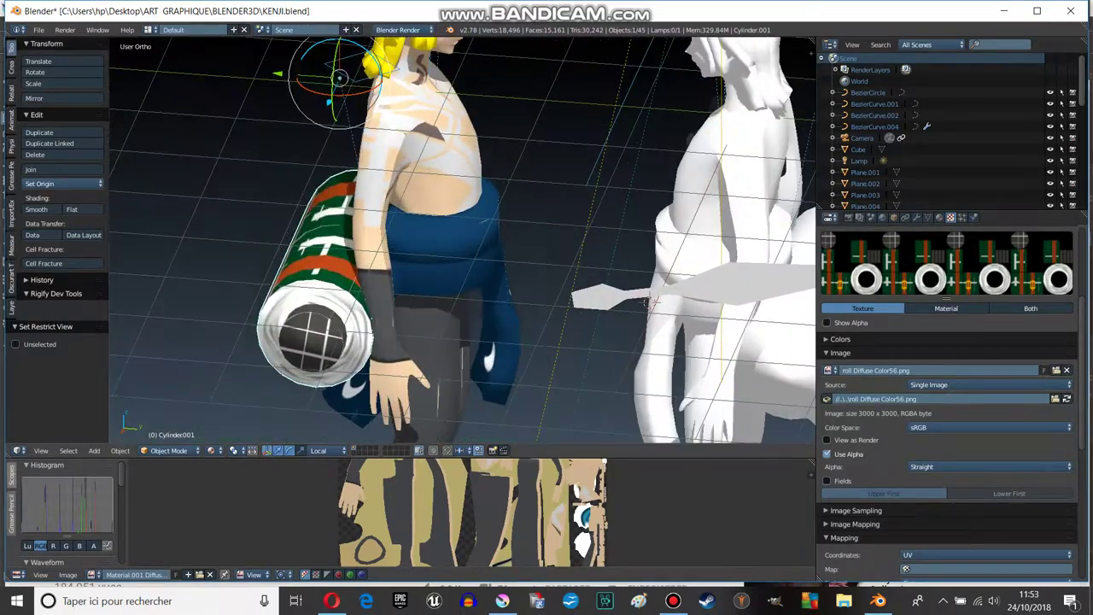
# - Select the blue belt wrap and unlink its grande ceinture.001 image
pyautogui.rightClick(478, 341)
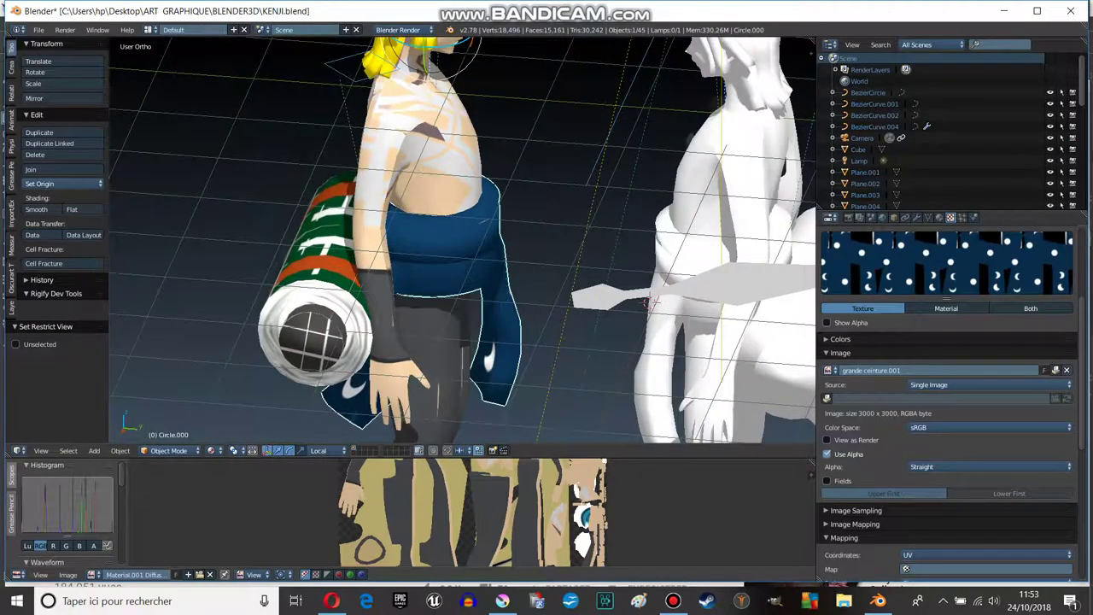
pyautogui.click(1065, 370)
pyautogui.click(829, 370)
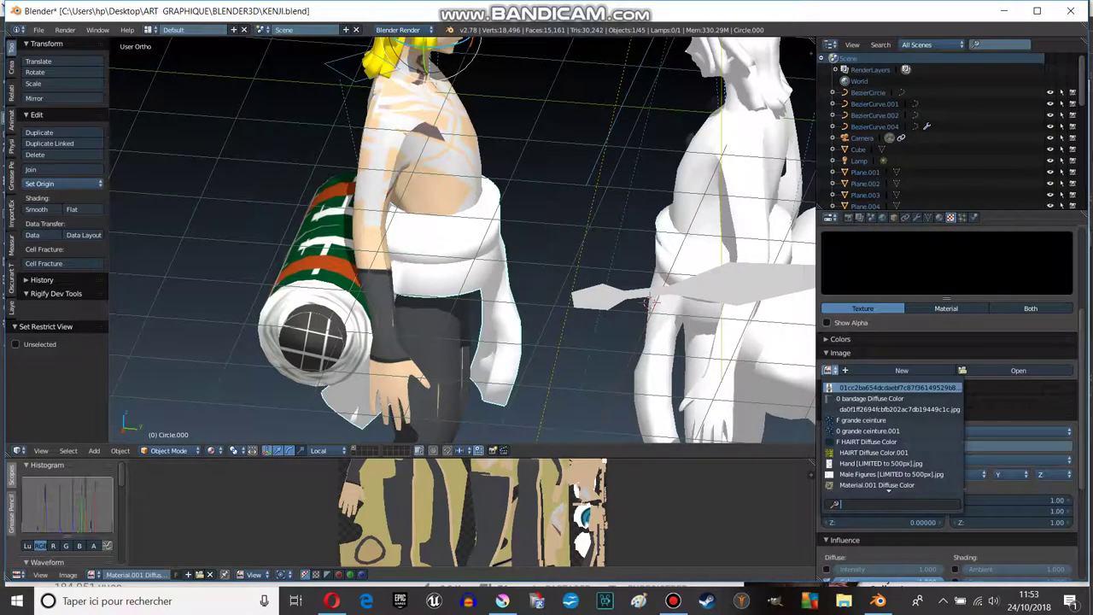
pyautogui.press('Escape')
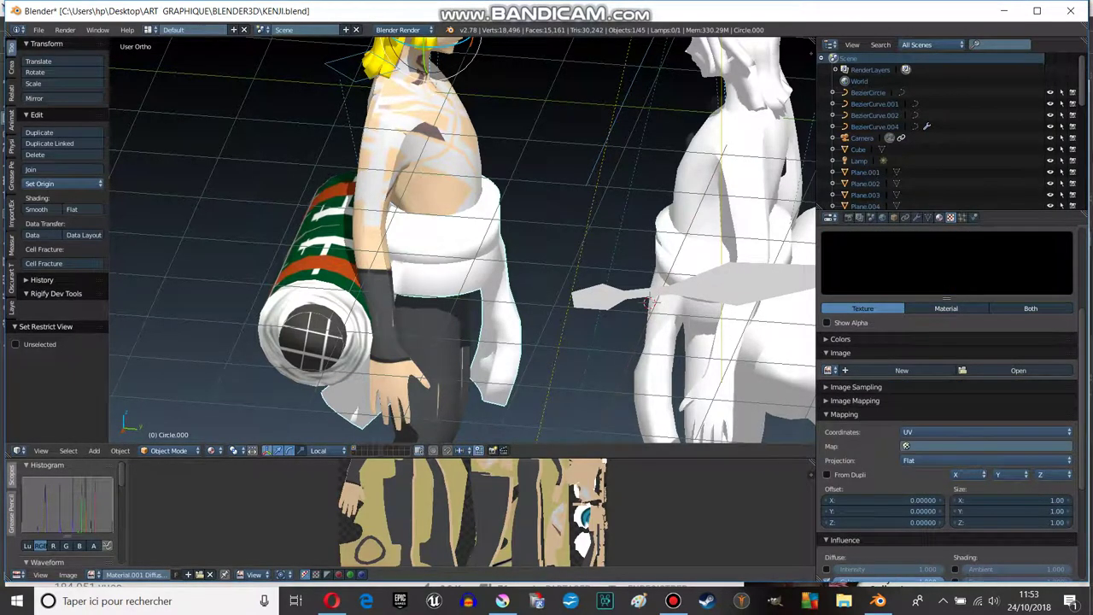
pyautogui.click(939, 216)
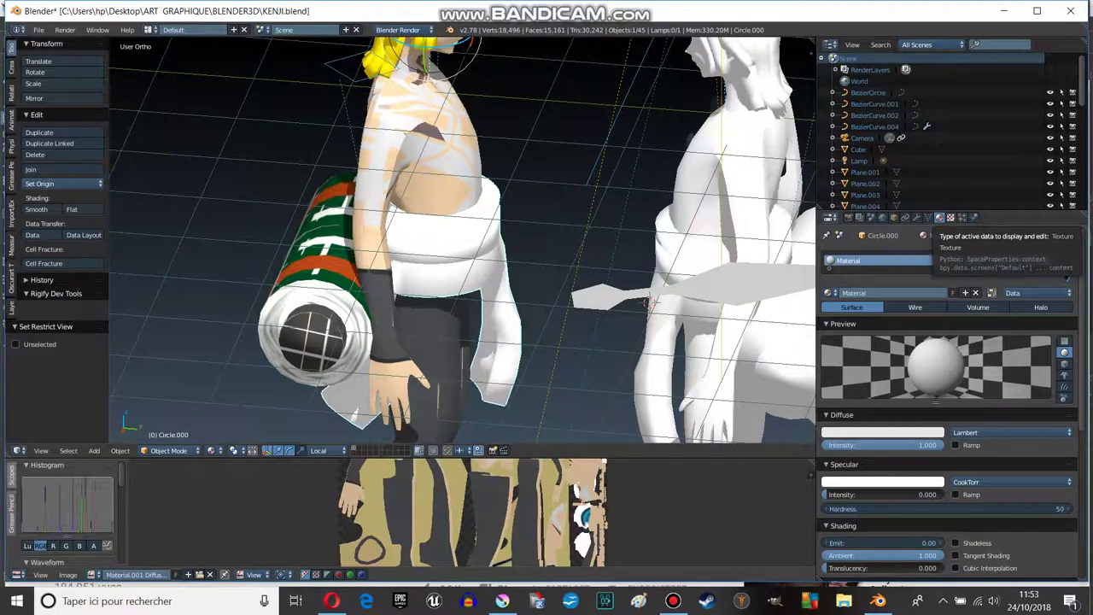
pyautogui.click(950, 216)
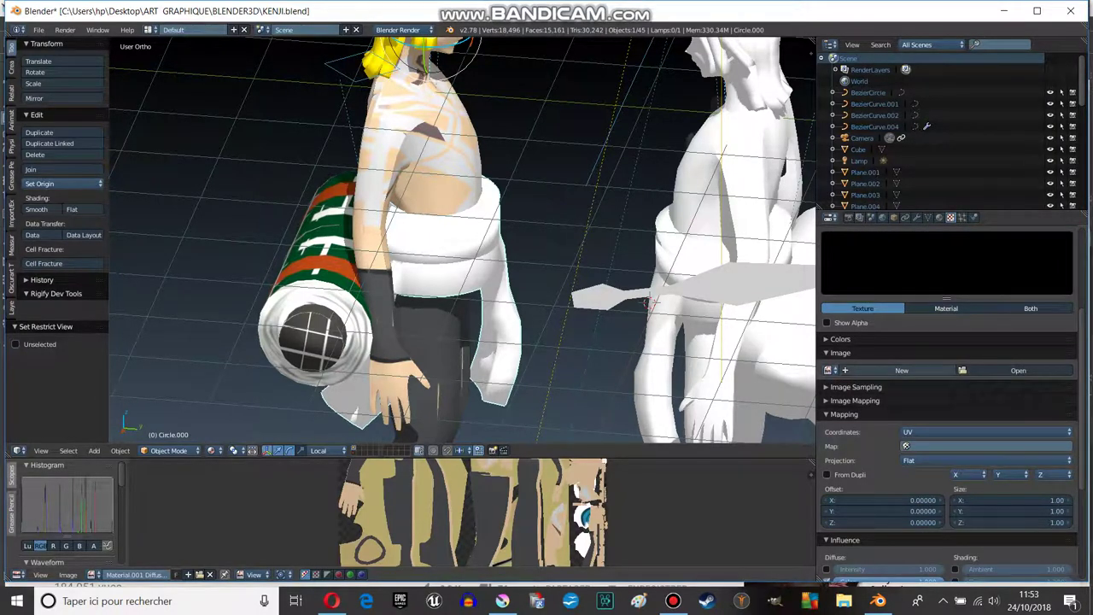
# - Assign the grande ceinture image to the belt texture and view it from the front
pyautogui.click(829, 370)
pyautogui.scroll(-3, 888, 474)
pyautogui.scroll(-3, 888, 485)
pyautogui.press('Down')
pyautogui.press('Up')
pyautogui.press('Up')
pyautogui.press('Up')
pyautogui.press('Up')
pyautogui.press('Up')
pyautogui.press('Up')
pyautogui.press('Up')
pyautogui.press('Up')
pyautogui.press('Up')
pyautogui.press('Down')
pyautogui.press('Down')
pyautogui.press('Down')
pyautogui.press('Down')
pyautogui.press('Up')
pyautogui.press('Up')
pyautogui.press('Down')
pyautogui.press('Up')
pyautogui.press('Return')
pyautogui.moveTo(648, 302); pyautogui.dragTo(478, 256, button='middle')
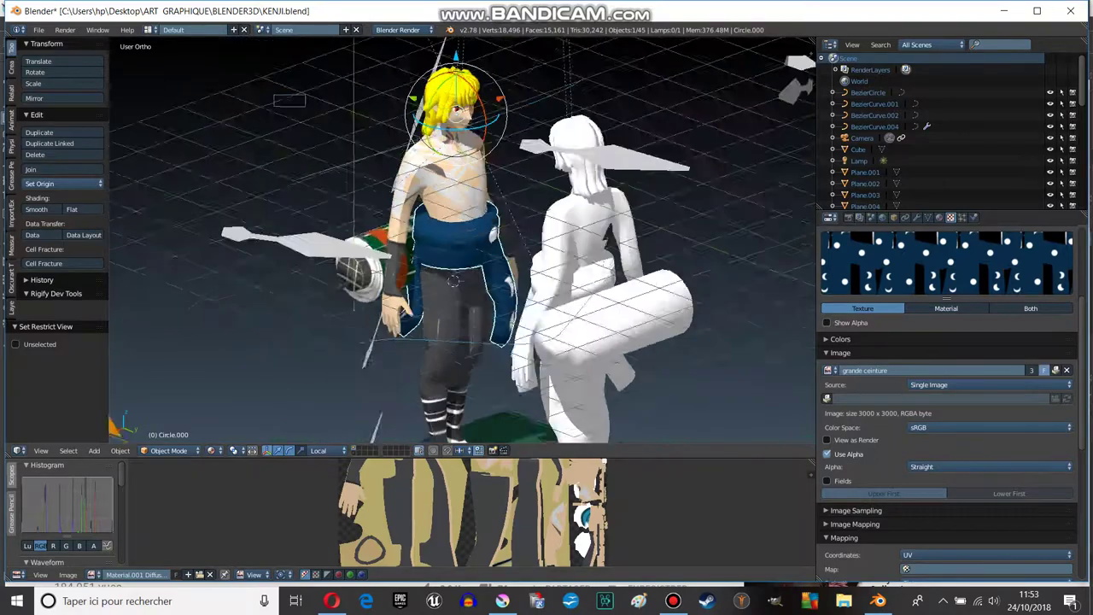
pyautogui.click(168, 450)
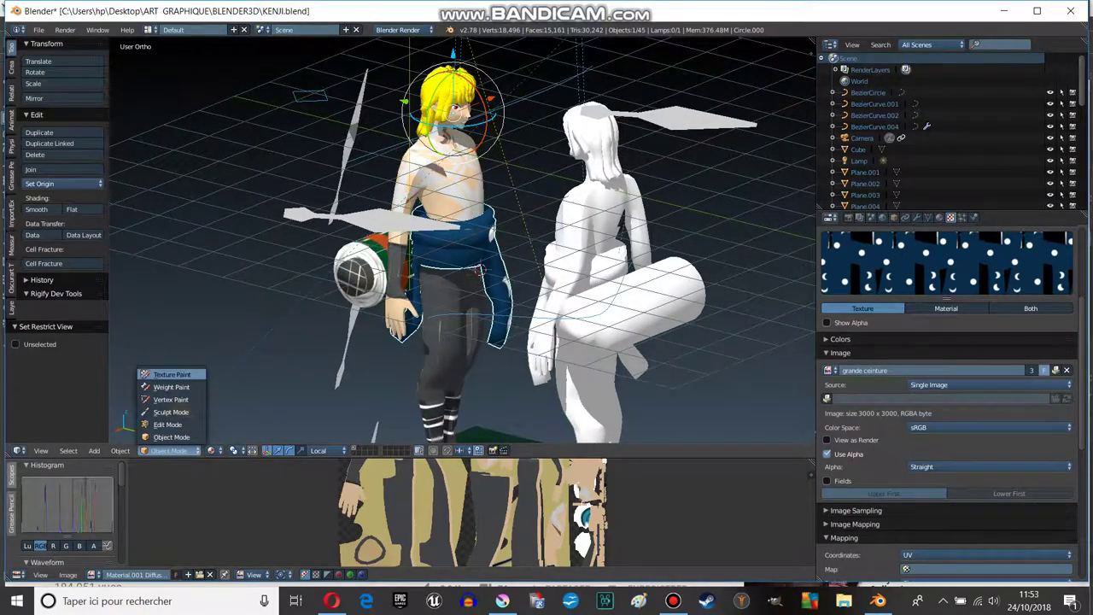
# - Enter Texture Paint mode with the Fill brush and the colour set to black
pyautogui.click(186, 374)
pyautogui.click(58, 86)
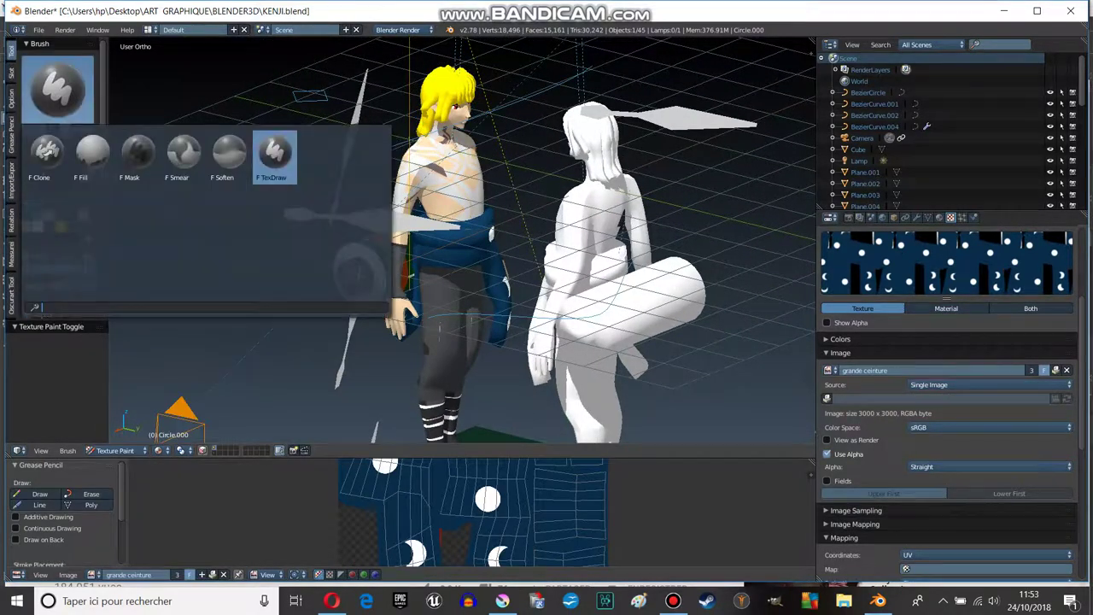
pyautogui.click(93, 156)
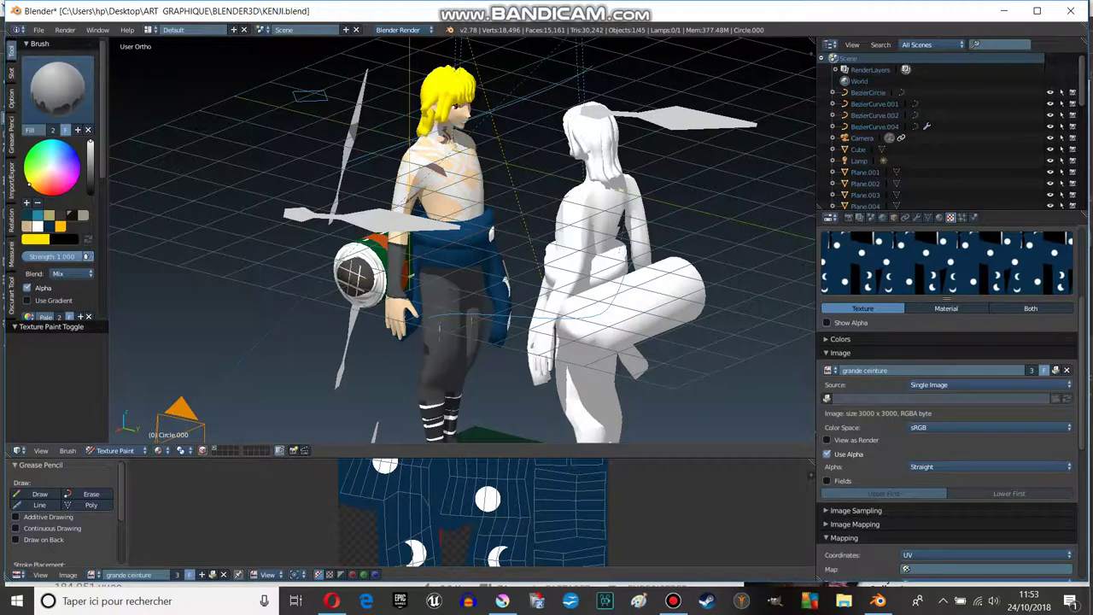
pyautogui.moveTo(90, 144); pyautogui.dragTo(89, 185)
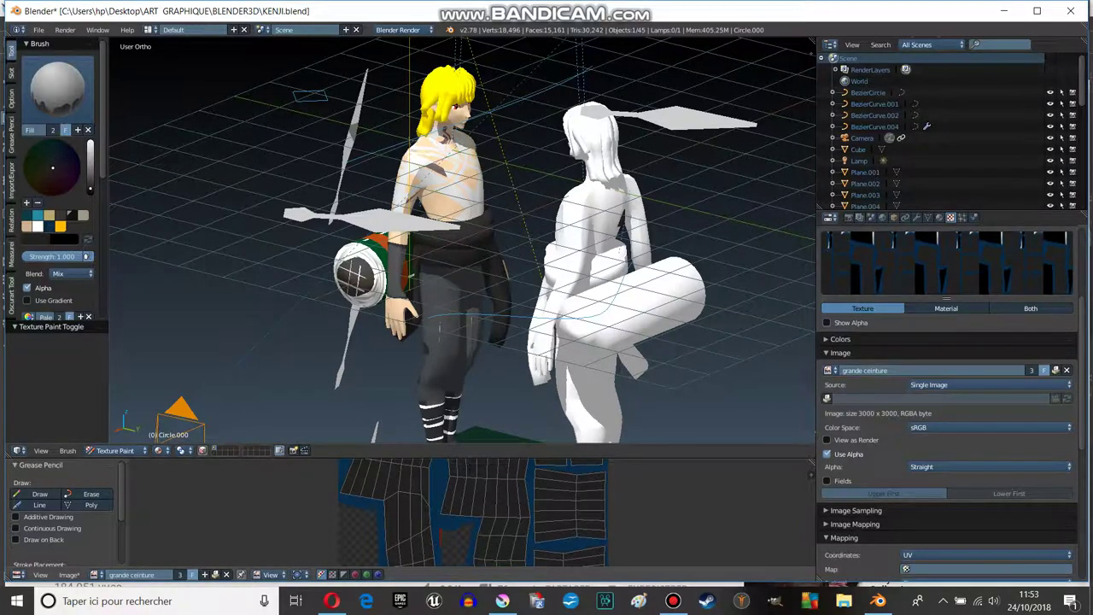
# - Undo and redo the black fill on the belt, then select the TexDraw brush
pyautogui.hotkey('ctrl', 'z')
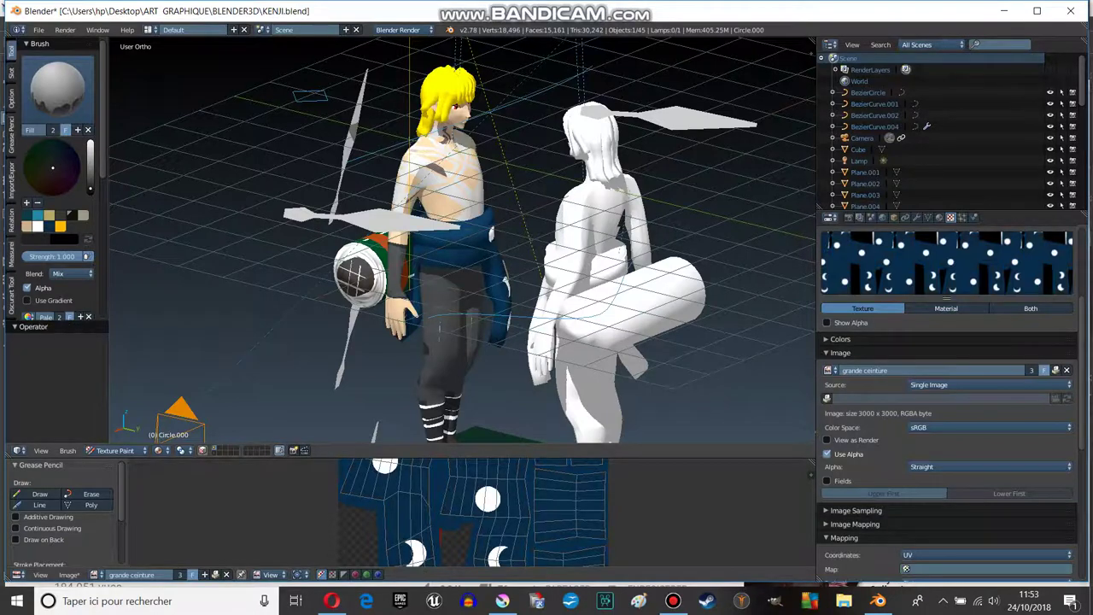
pyautogui.hotkey('ctrl', 'z')
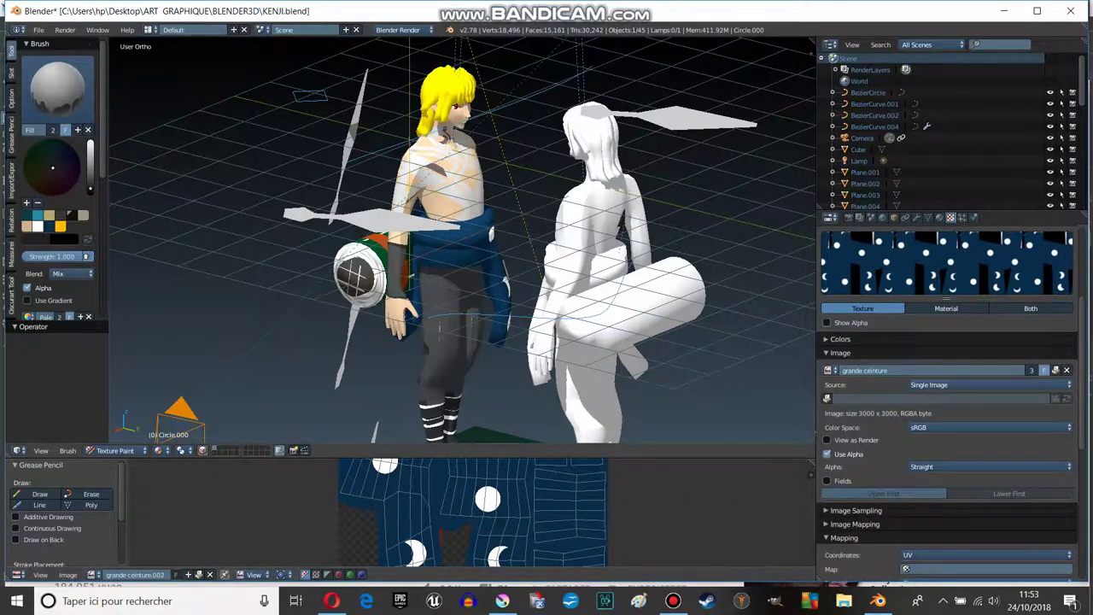
pyautogui.scroll(3, 461, 239)
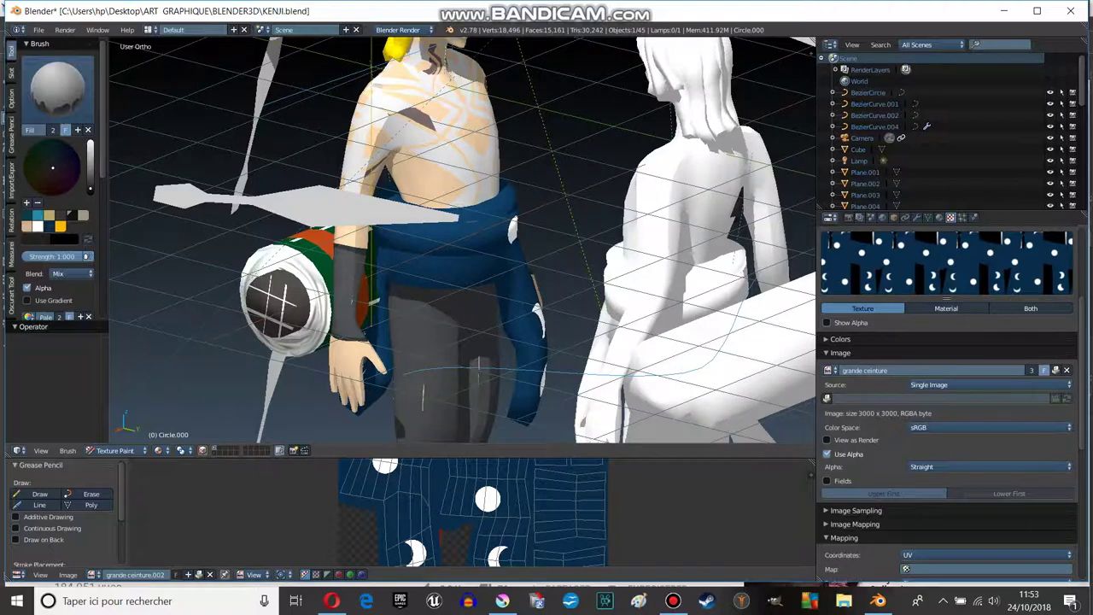
pyautogui.hotkey('ctrl', 'z')
pyautogui.scroll(-3, 461, 239)
pyautogui.scroll(2, 461, 239)
pyautogui.click(57, 86)
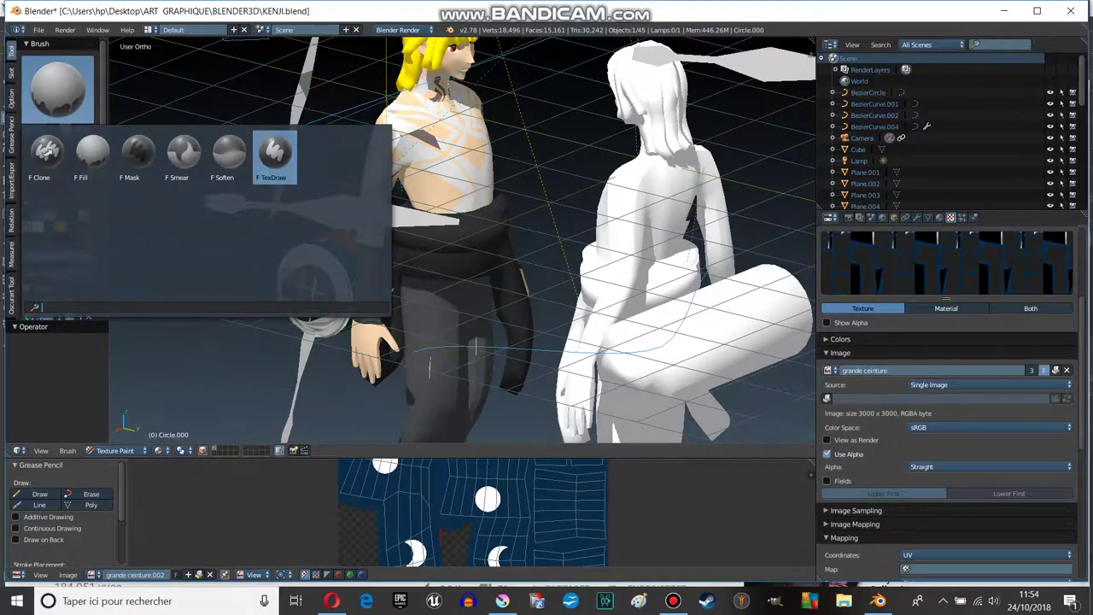
# - Show the belt's UVs in edit mode and set the image editor to Paint with a 111 px brush
pyautogui.click(275, 154)
pyautogui.press('f')
pyautogui.click(355, 296)
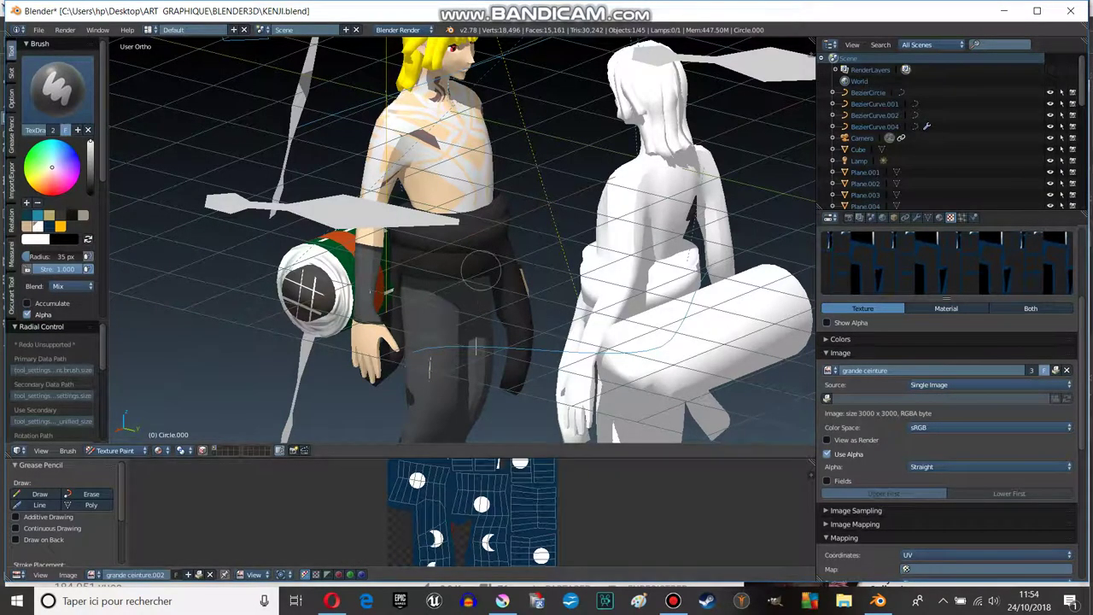
pyautogui.press('Tab')
pyautogui.press('Tab')
pyautogui.scroll(2, 469, 512)
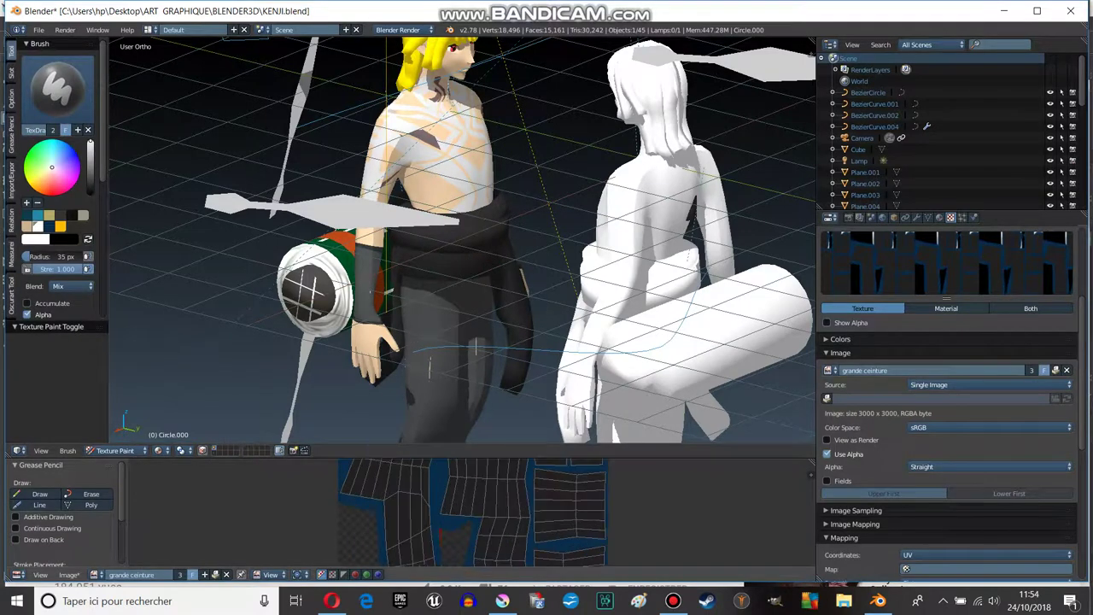
pyautogui.click(272, 574)
pyautogui.click(282, 548)
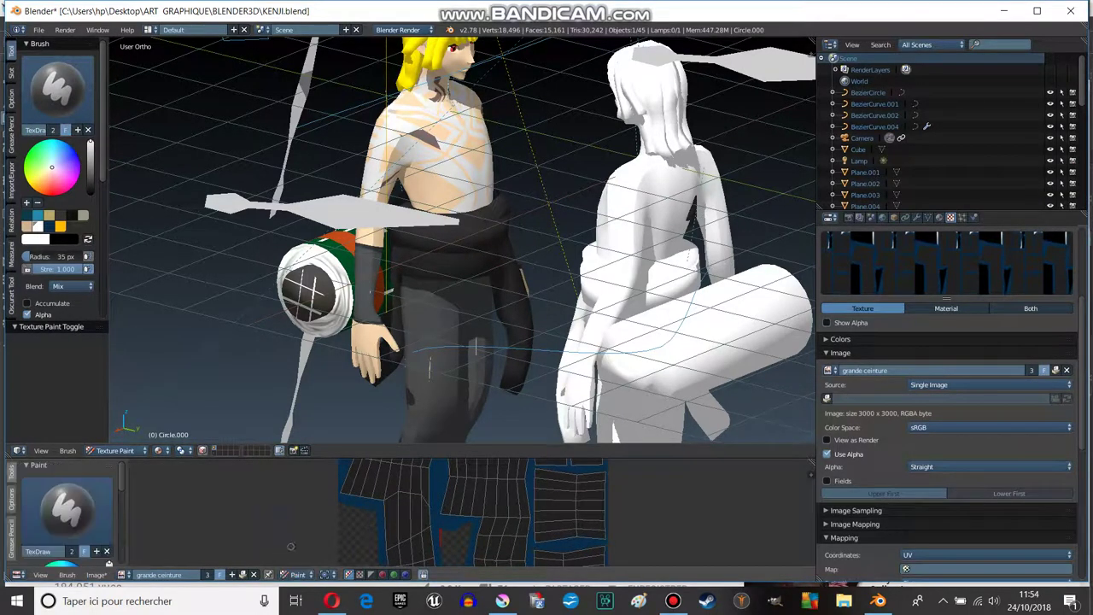
pyautogui.press('f')
pyautogui.click(493, 507)
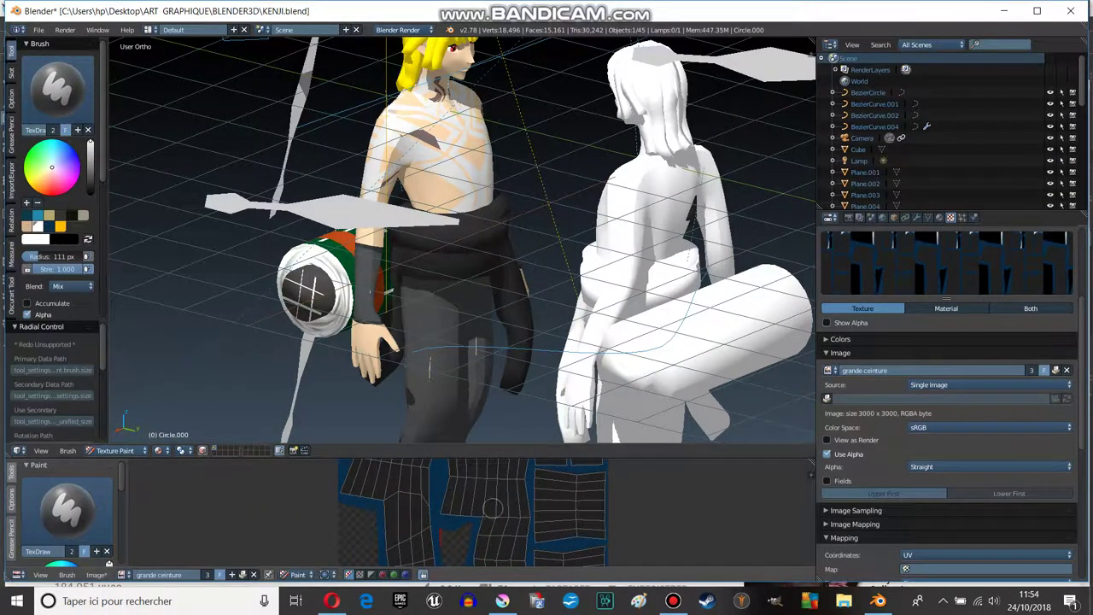
# - Enlarge the brush to about 321 px, stamp a test white circle, and undo it
pyautogui.scroll(-1, 489, 478)
pyautogui.press('f')
pyautogui.click(479, 489)
pyautogui.scroll(1, 478, 489)
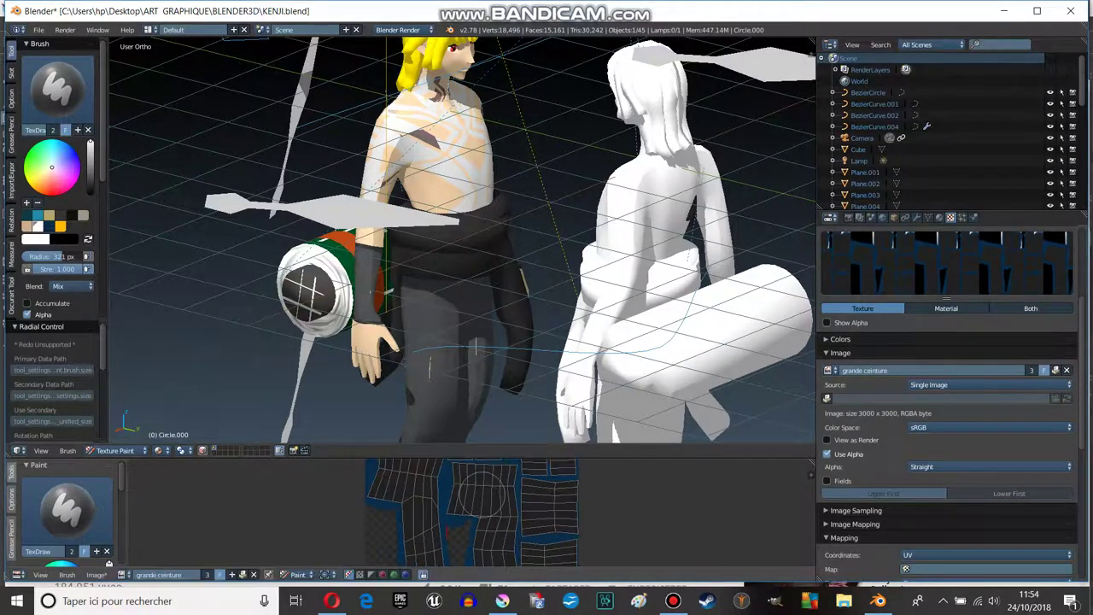
pyautogui.click(484, 488)
pyautogui.hotkey('ctrl', 'z')
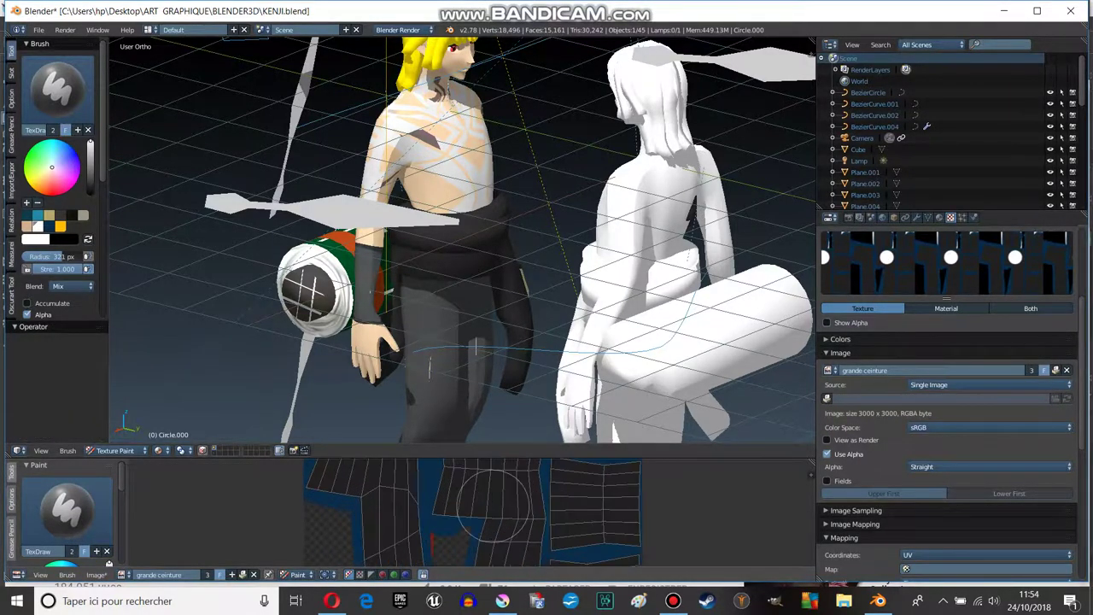
# - With a 234 px brush, stamp four white circles across the belt's UV islands
pyautogui.scroll(1, 493, 493)
pyautogui.press('f')
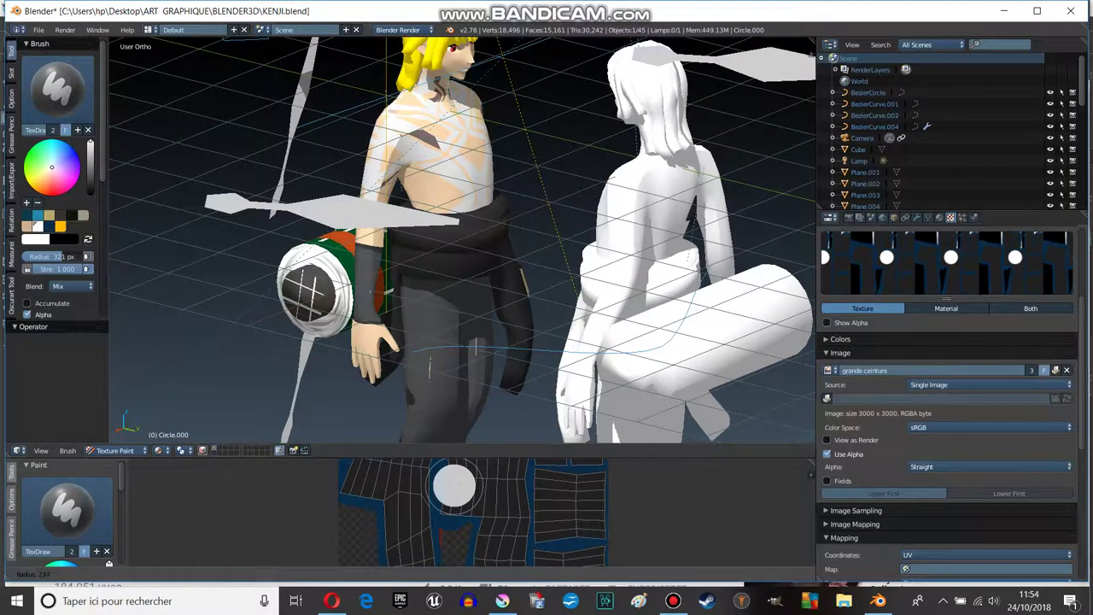
pyautogui.click(483, 483)
pyautogui.click(490, 475)
pyautogui.moveTo(489, 475); pyautogui.dragTo(487, 437, button='middle')
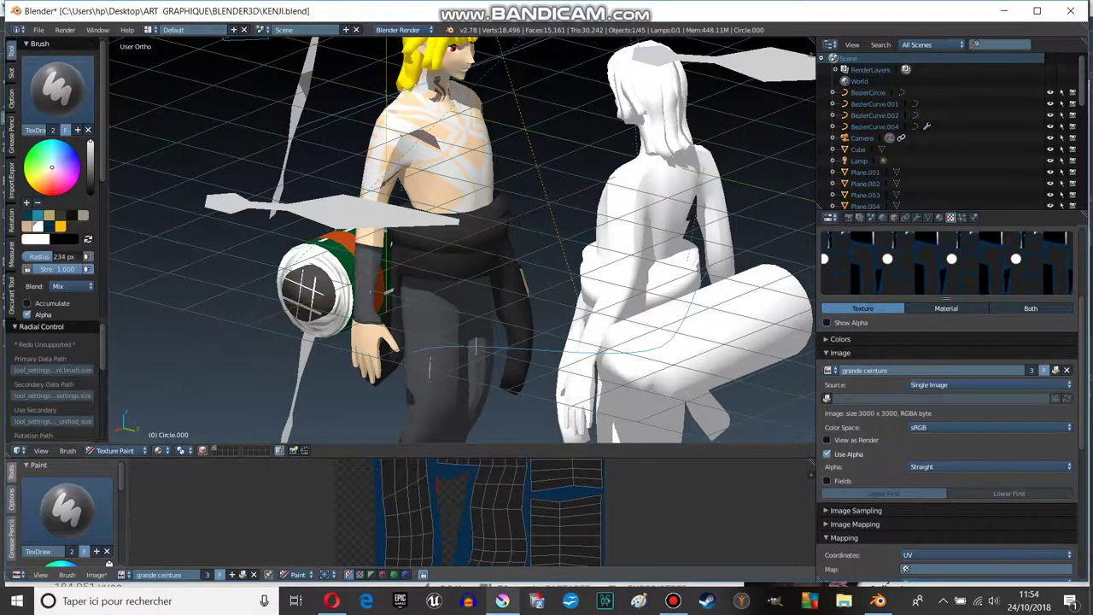
pyautogui.click(495, 522)
pyautogui.click(571, 522)
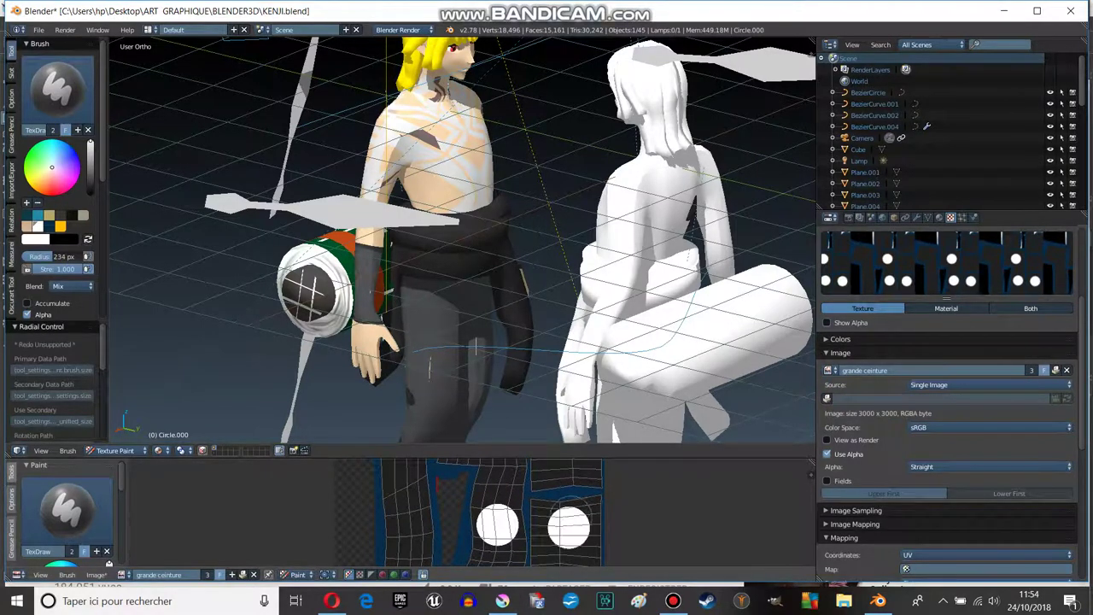
pyautogui.moveTo(461, 458)
pyautogui.mouseDown(button='middle')
pyautogui.moveTo(512, 486)
pyautogui.moveTo(531, 516)
pyautogui.mouseUp(button='middle')
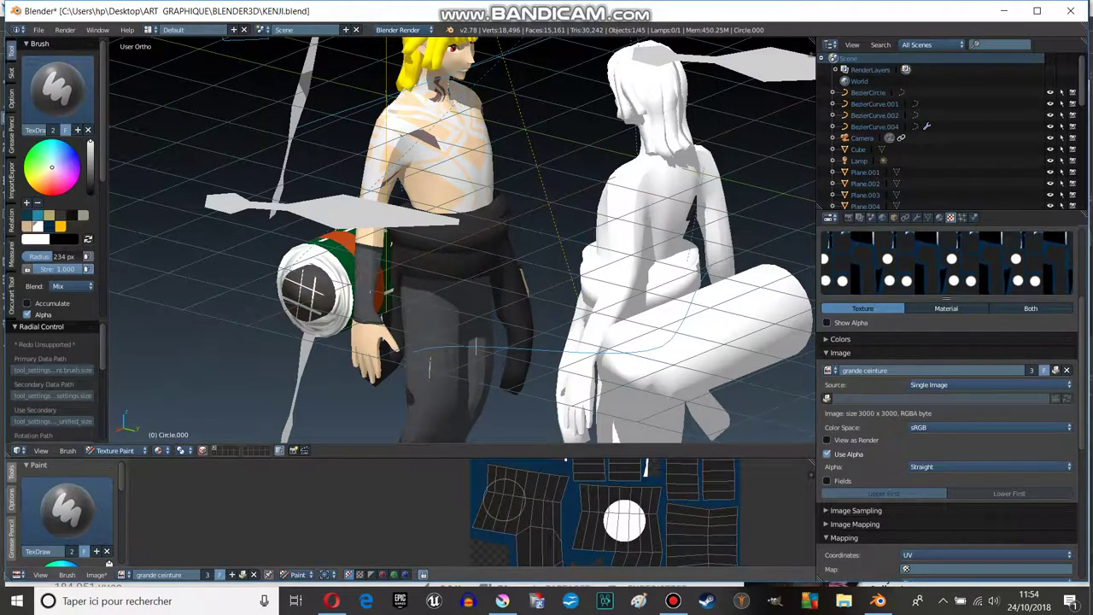
pyautogui.click(505, 498)
pyautogui.moveTo(683, 503); pyautogui.dragTo(658, 469, button='middle')
pyautogui.scroll(-3, 597, 494)
pyautogui.scroll(1, 574, 492)
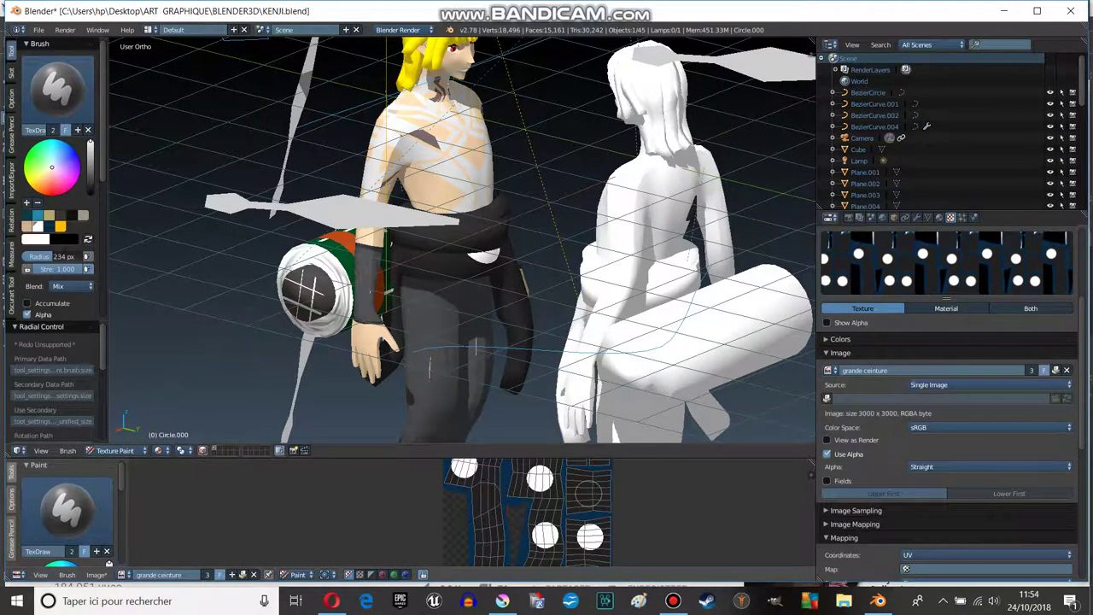
pyautogui.moveTo(434, 258)
pyautogui.mouseDown(button='middle')
pyautogui.moveTo(445, 252)
pyautogui.moveTo(424, 256)
pyautogui.moveTo(475, 302)
pyautogui.moveTo(531, 314)
pyautogui.moveTo(367, 317)
pyautogui.moveTo(367, 329)
pyautogui.moveTo(485, 260)
pyautogui.moveTo(482, 329)
pyautogui.mouseUp(button='middle')
pyautogui.scroll(2, 483, 329)
# - Set the brush radius to 189 px and stamp two white dots on the belt texture
pyautogui.press('f')
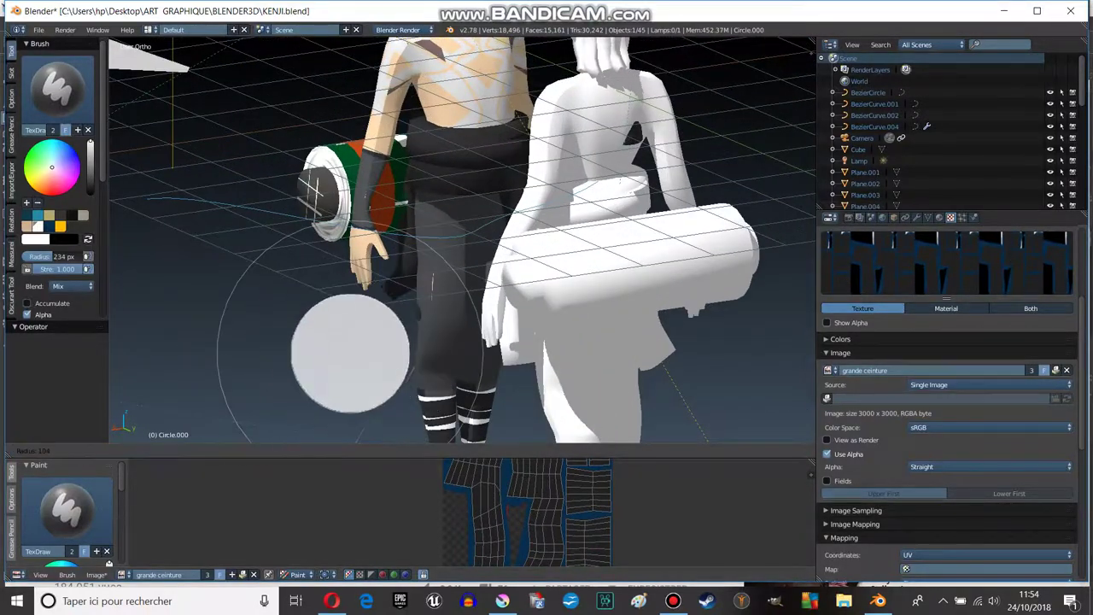
pyautogui.click(375, 334)
pyautogui.press('f')
pyautogui.click(483, 521)
pyautogui.click(486, 506)
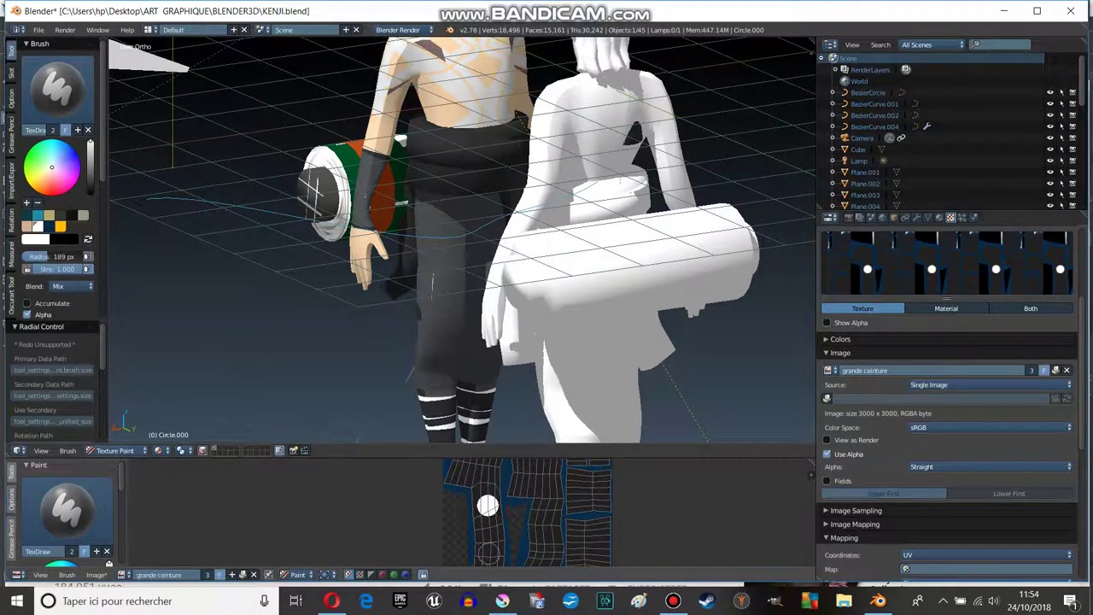
pyautogui.click(541, 535)
# - Sample the dark belt colour with a 109 px brush and paint over the top moon to cut a crescent
pyautogui.moveTo(564, 511); pyautogui.dragTo(551, 485, button='middle')
pyautogui.scroll(2, 554, 504)
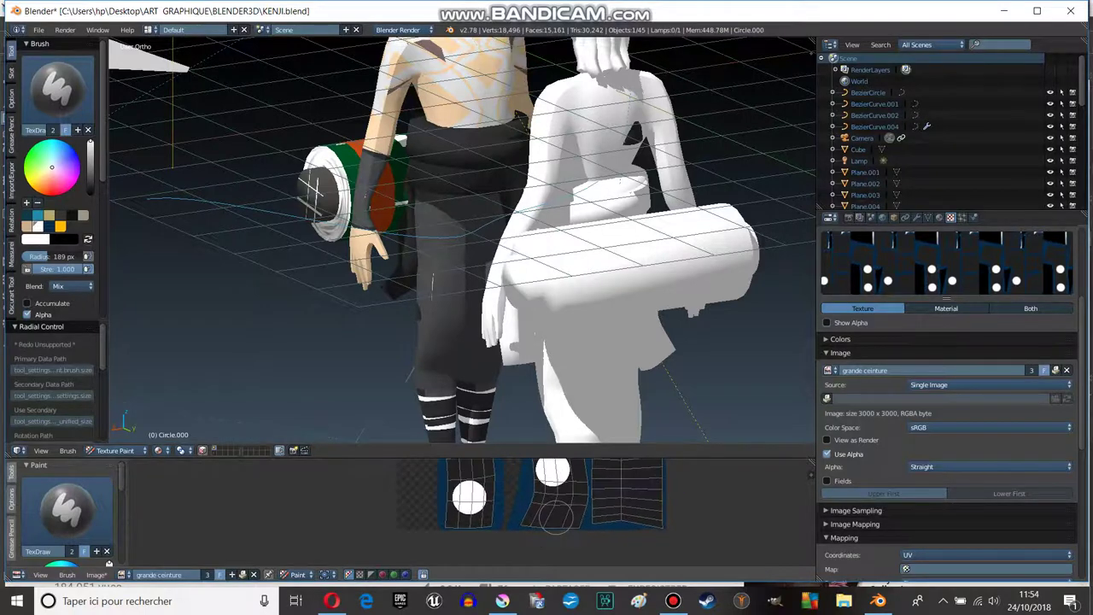
pyautogui.press('f')
pyautogui.click(559, 510)
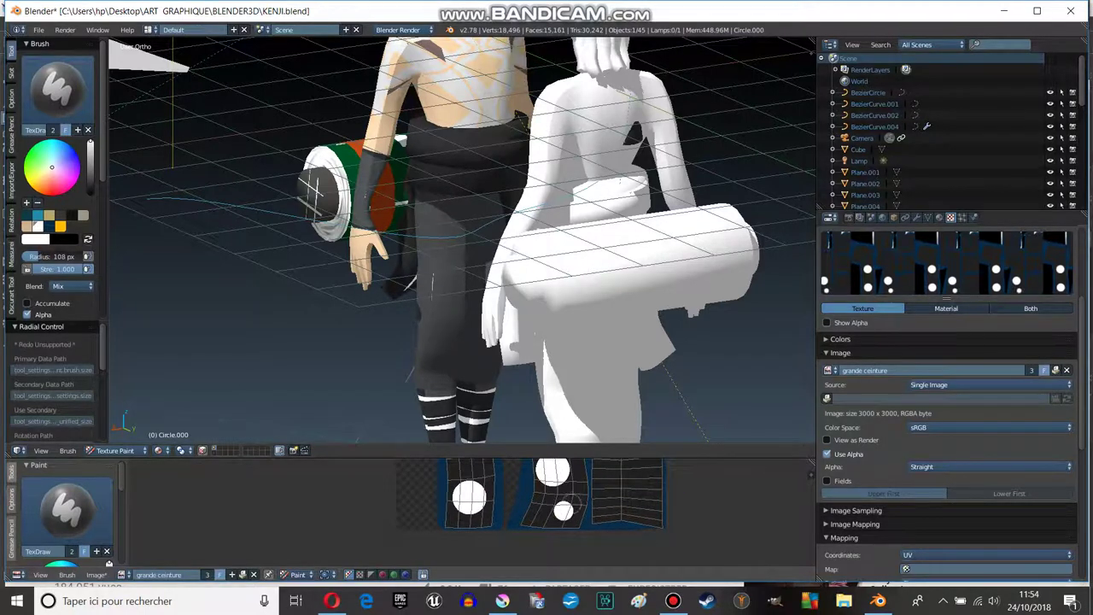
pyautogui.press('s')
pyautogui.scroll(-1, 561, 474)
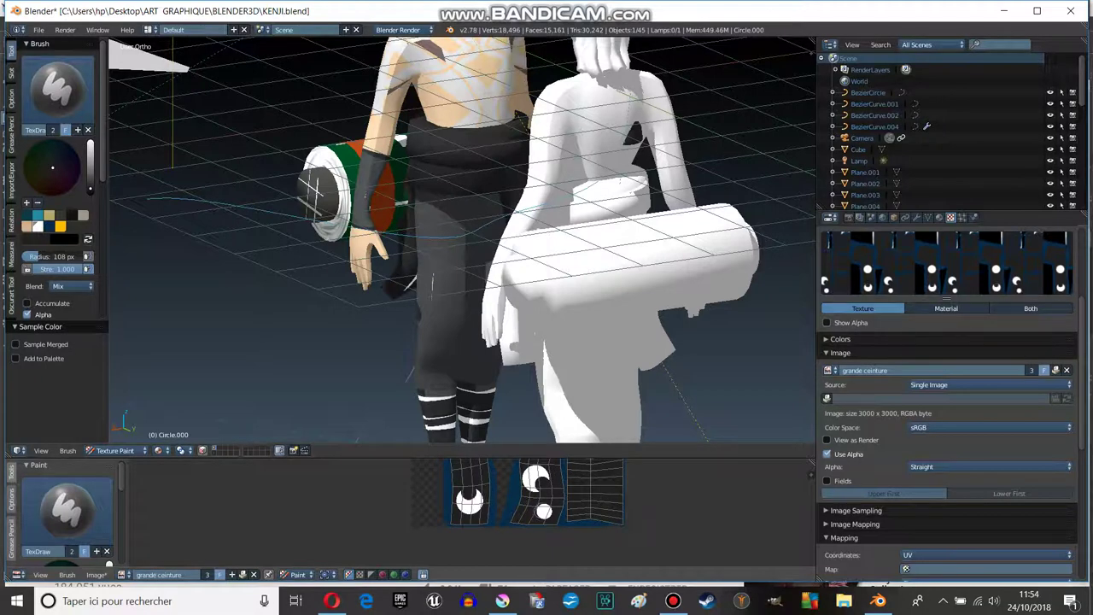
pyautogui.scroll(1, 555, 513)
pyautogui.scroll(1, 555, 512)
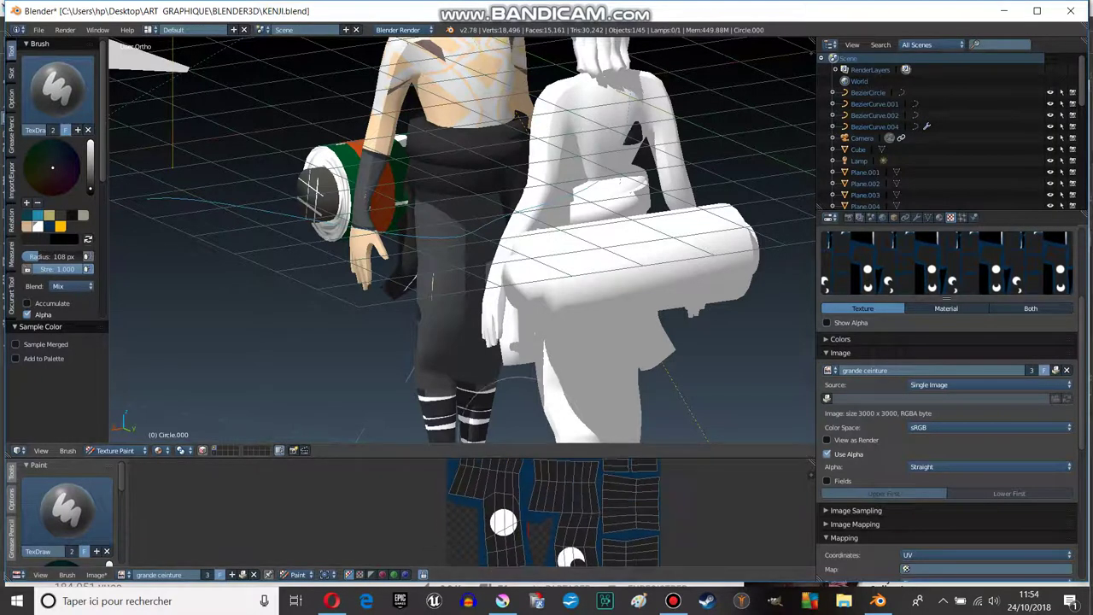
pyautogui.scroll(-1, 562, 462)
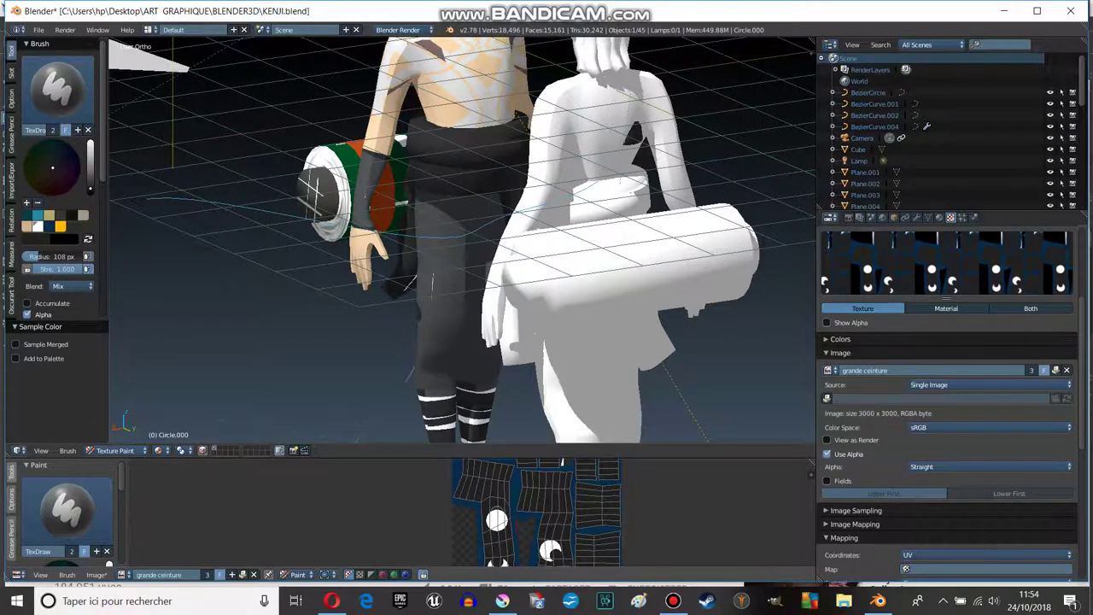
pyautogui.scroll(-1, 579, 510)
pyautogui.moveTo(478, 282)
pyautogui.mouseDown(button='middle')
pyautogui.moveTo(623, 317)
pyautogui.moveTo(585, 366)
pyautogui.mouseUp(button='middle')
pyautogui.scroll(-3, 585, 366)
pyautogui.moveTo(512, 282)
pyautogui.mouseDown(button='middle')
pyautogui.moveTo(464, 281)
pyautogui.moveTo(552, 307)
pyautogui.mouseUp(button='middle')
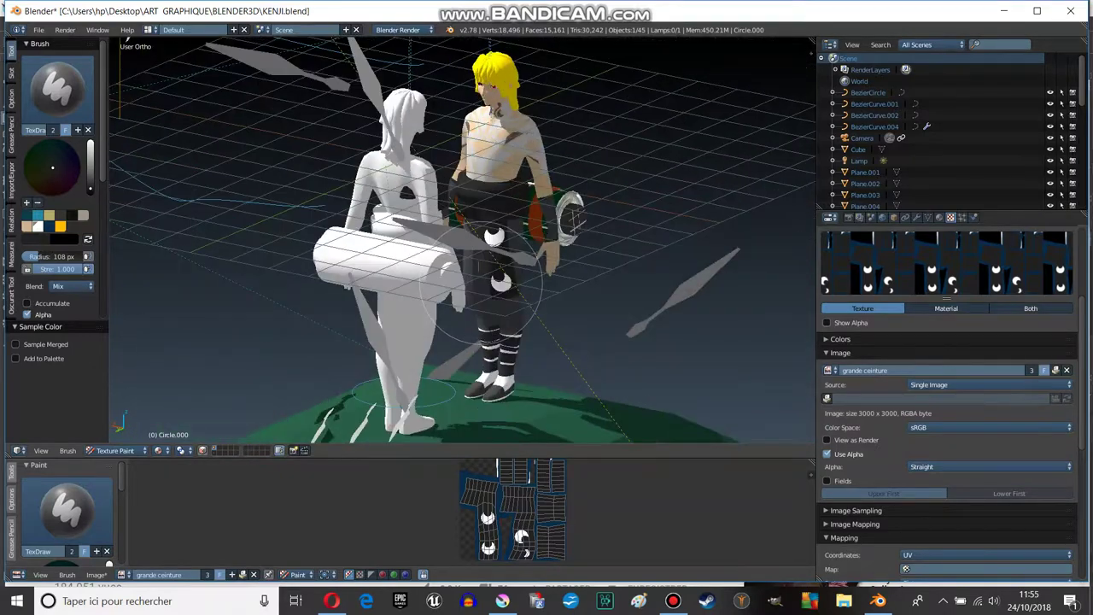
pyautogui.scroll(4, 552, 307)
pyautogui.scroll(1, 512, 512)
pyautogui.scroll(1, 512, 513)
pyautogui.moveTo(493, 498); pyautogui.dragTo(504, 525)
pyautogui.press('f')
pyautogui.click(502, 517)
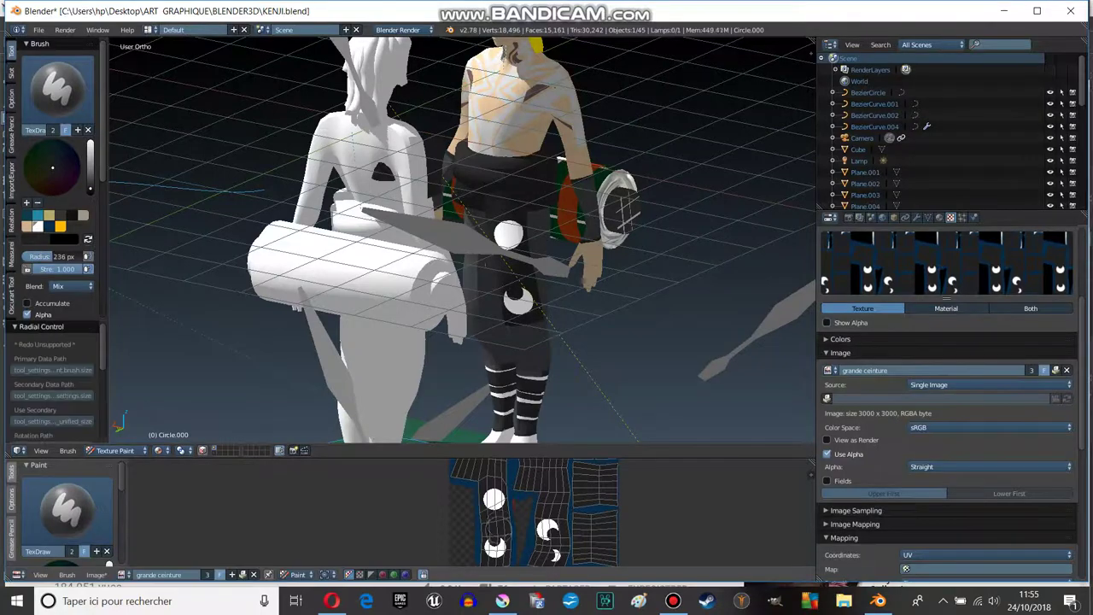
# - Save all painted images and return to Object Mode
pyautogui.moveTo(512, 282)
pyautogui.mouseDown(button='middle')
pyautogui.moveTo(615, 282)
pyautogui.moveTo(484, 260)
pyautogui.mouseUp(button='middle')
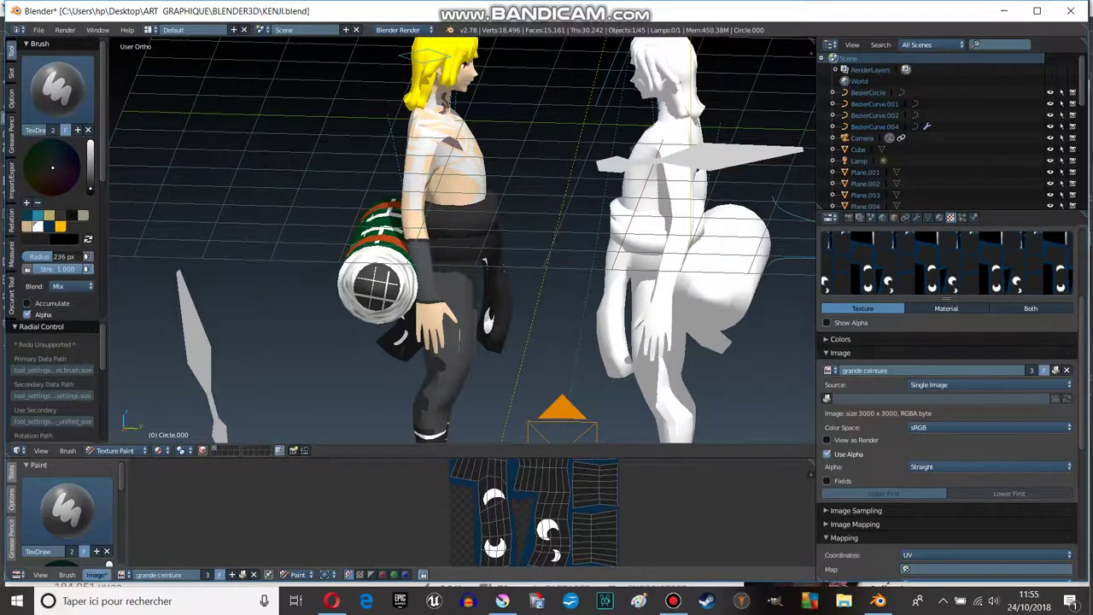
pyautogui.click(96, 575)
pyautogui.click(122, 528)
pyautogui.click(120, 449)
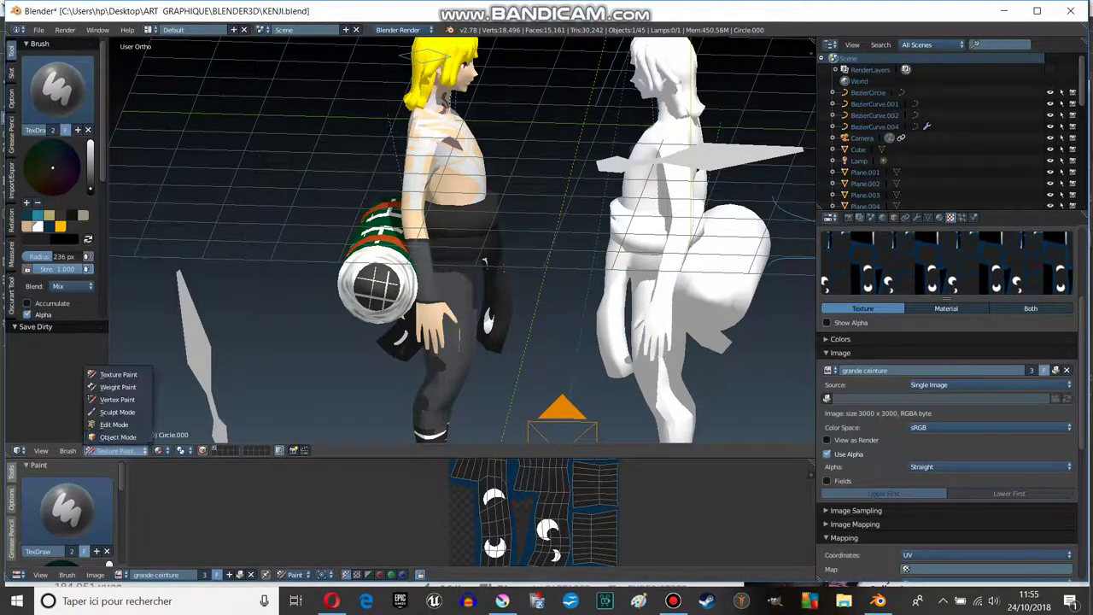
pyautogui.click(111, 436)
pyautogui.scroll(2, 501, 256)
pyautogui.scroll(2, 502, 256)
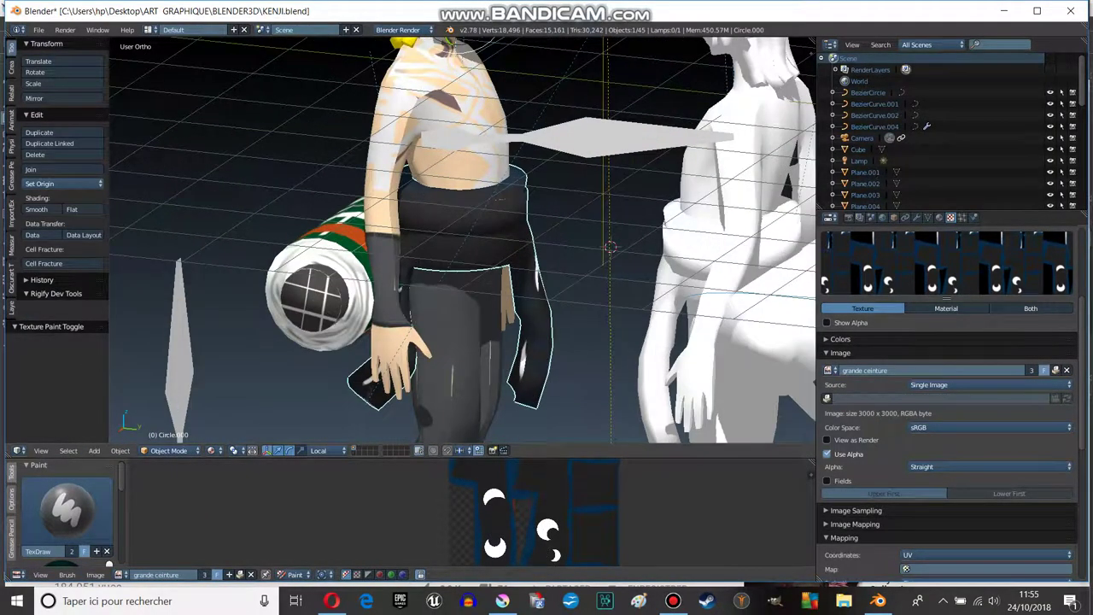
pyautogui.moveTo(502, 256)
pyautogui.mouseDown(button='middle')
pyautogui.moveTo(460, 265)
pyautogui.moveTo(478, 260)
pyautogui.mouseUp(button='middle')
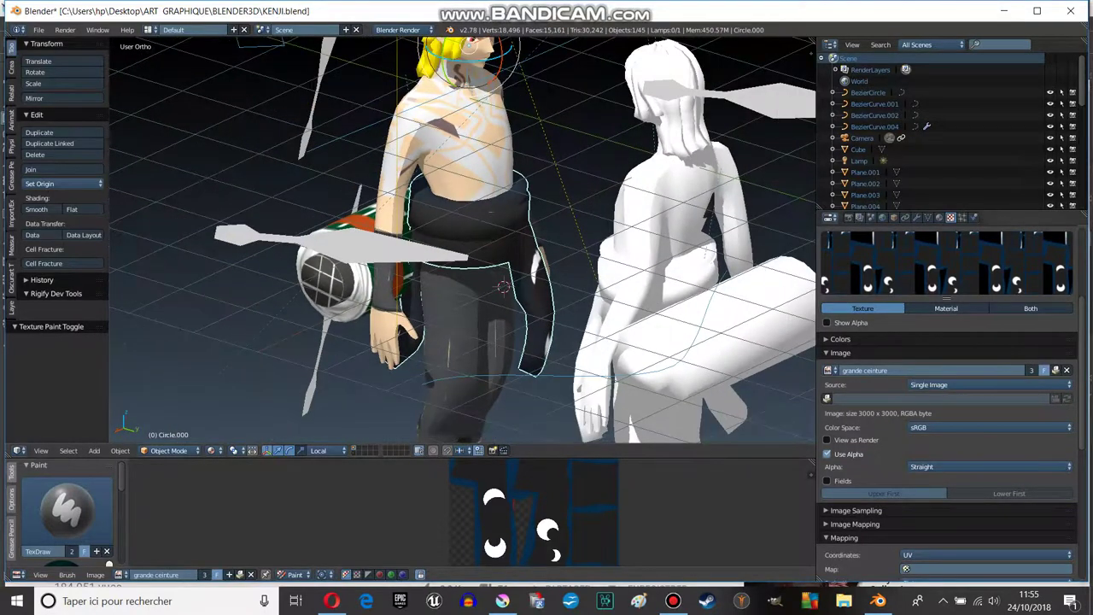
pyautogui.click(828, 370)
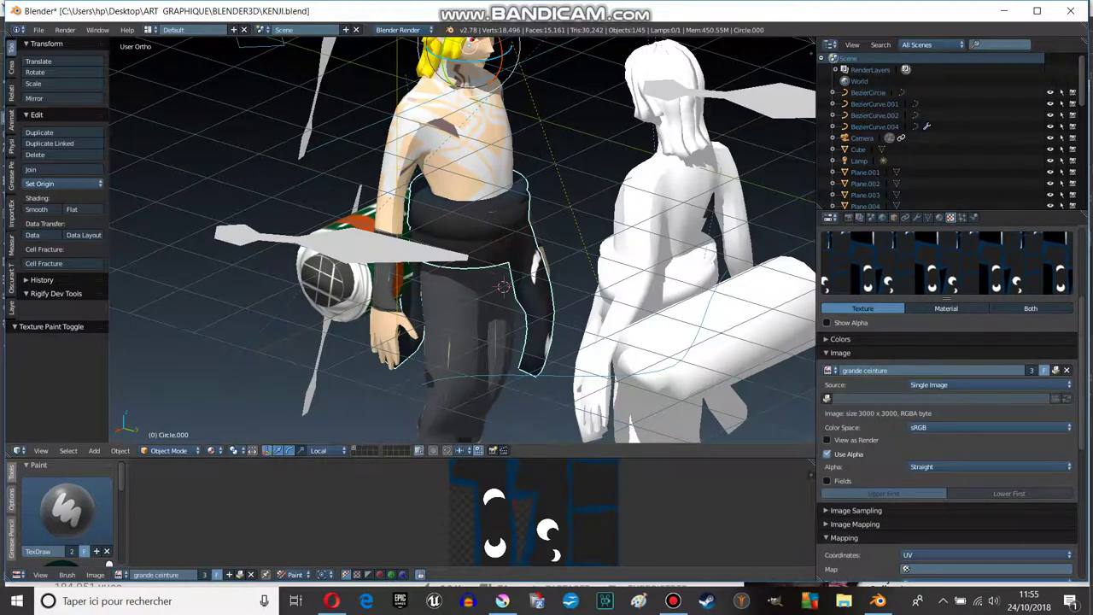
pyautogui.click(122, 573)
pyautogui.scroll(-3, 464, 241)
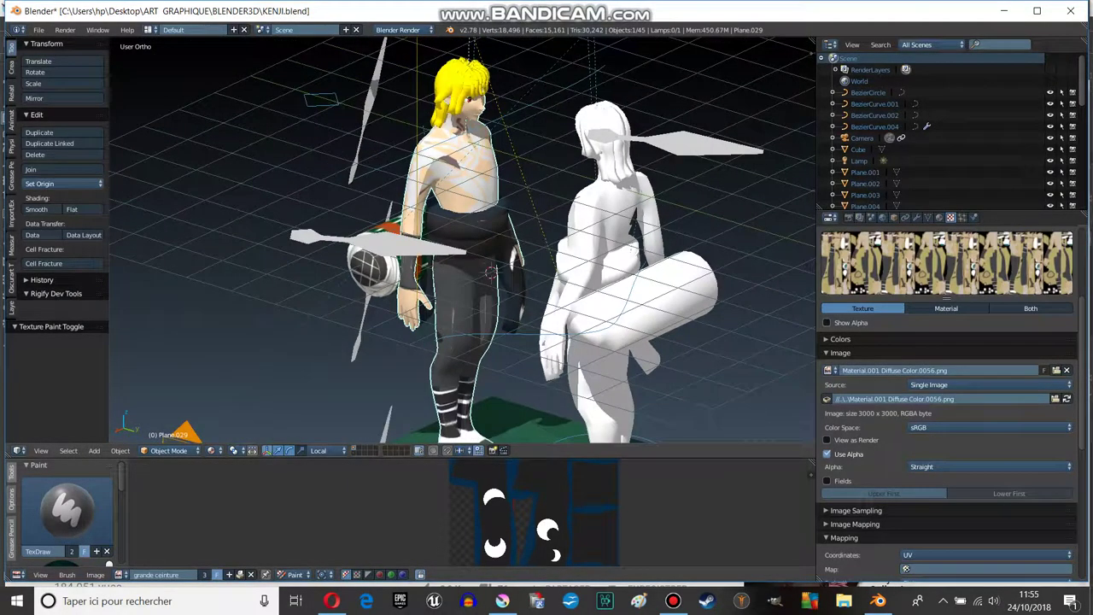
pyautogui.moveTo(486, 252); pyautogui.dragTo(576, 352, button='middle')
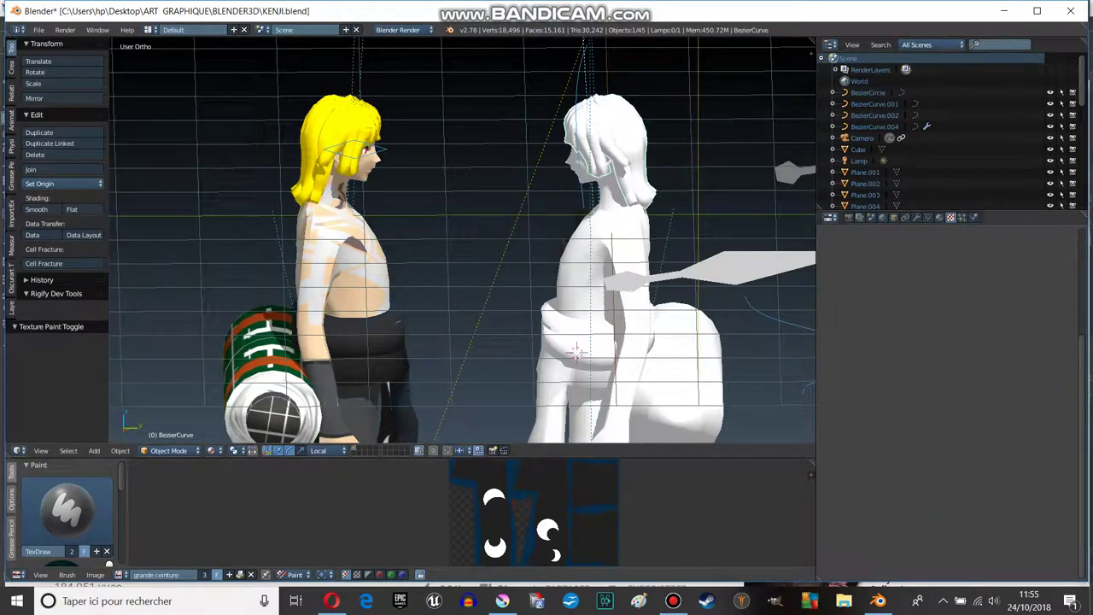
# - Give the hair a new material with an image texture using HAIRT Diffuse Color
pyautogui.click(939, 216)
pyautogui.click(917, 293)
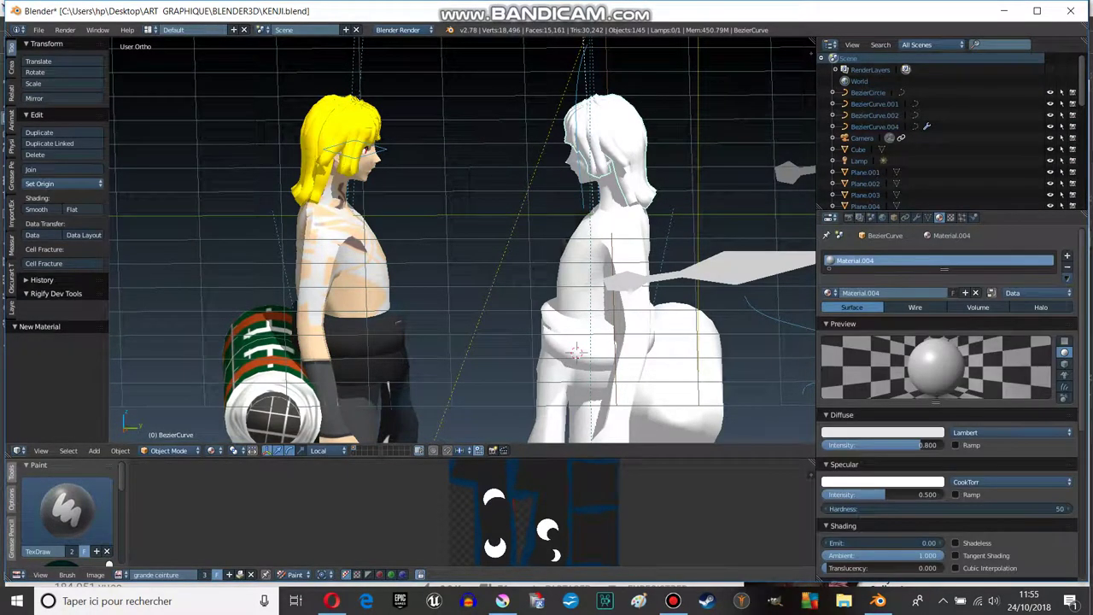
pyautogui.click(950, 217)
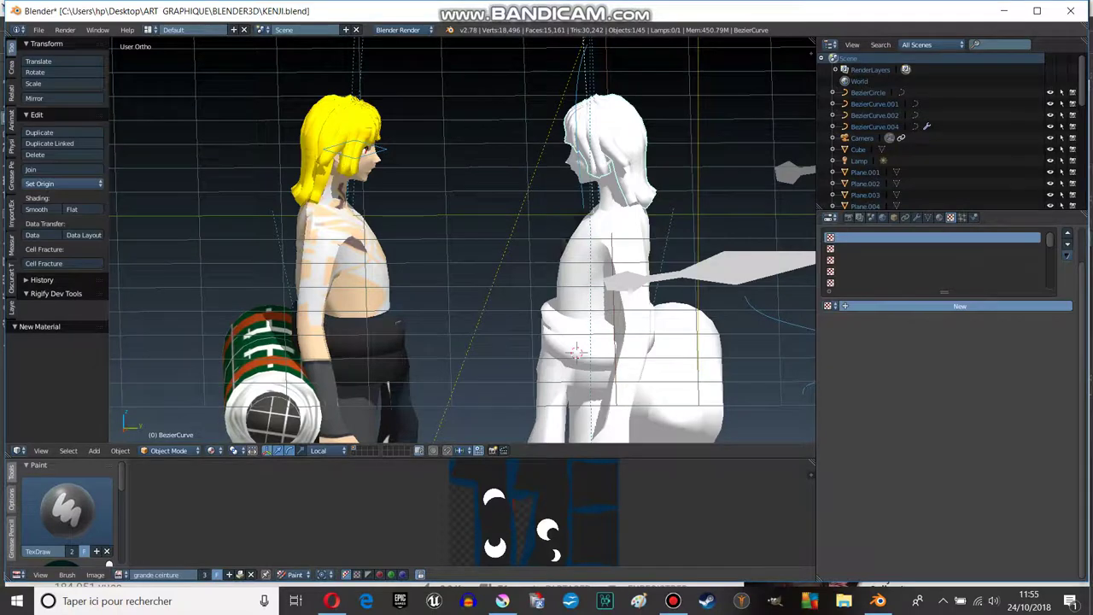
pyautogui.click(939, 305)
pyautogui.click(828, 487)
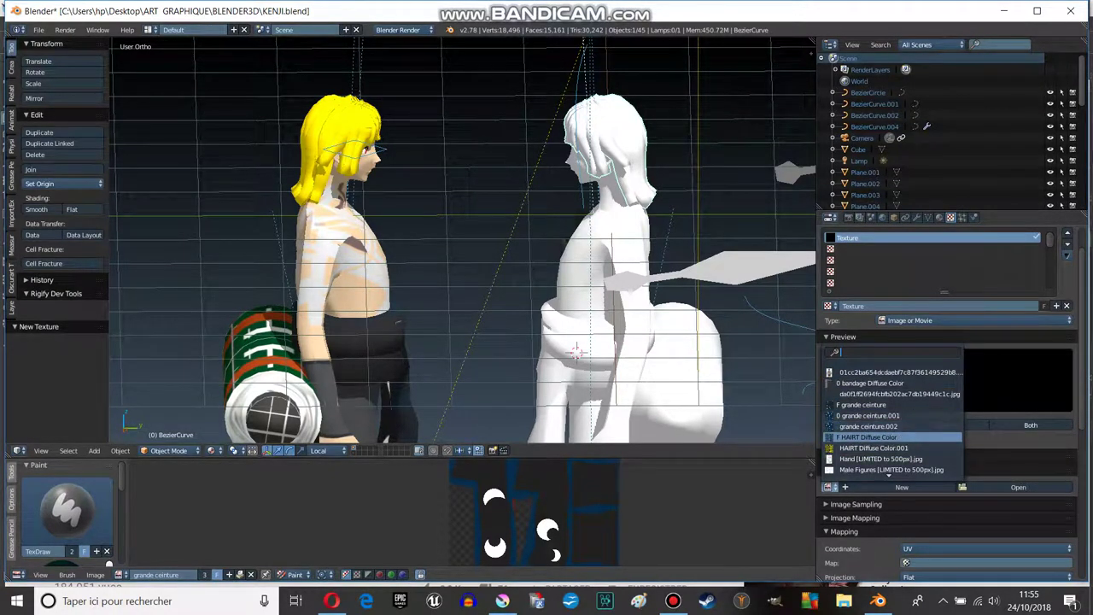
pyautogui.click(866, 436)
pyautogui.moveTo(598, 341); pyautogui.dragTo(546, 325, button='middle')
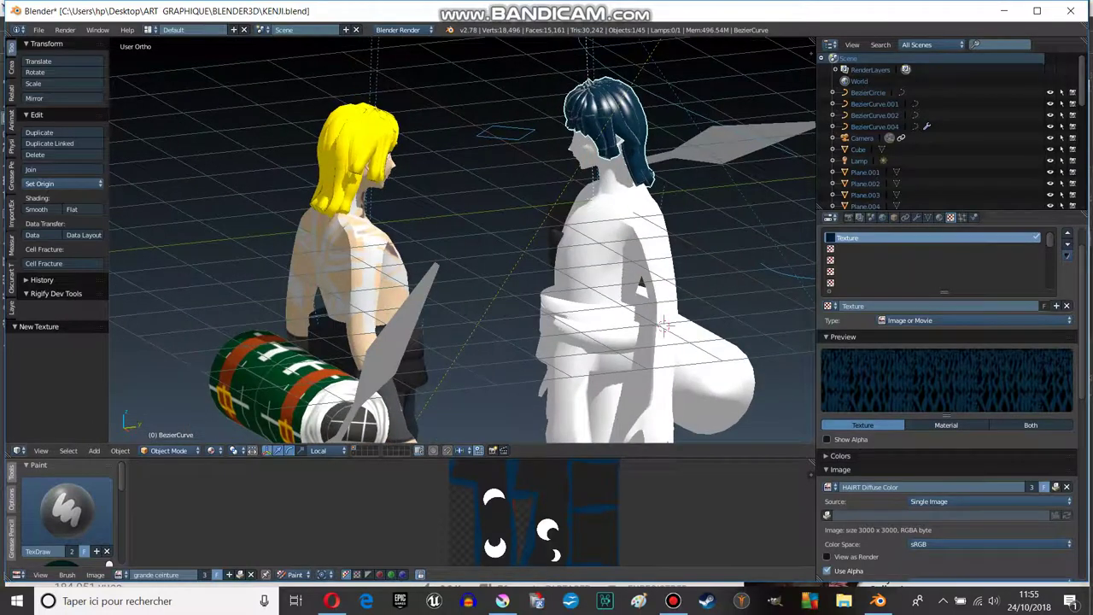
# - Set the hair material's diffuse intensity to 1.000 and specular to 0, then select the white body
pyautogui.click(939, 217)
pyautogui.scroll(2, 461, 256)
pyautogui.moveTo(914, 445); pyautogui.dragTo(947, 445)
pyautogui.moveTo(880, 494); pyautogui.dragTo(816, 495)
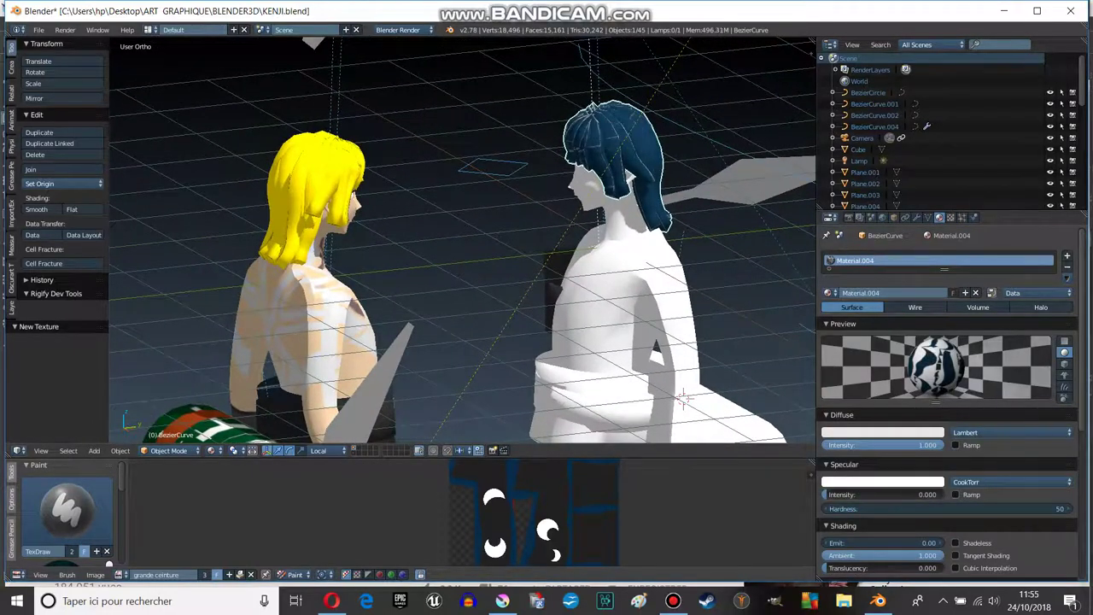
pyautogui.rightClick(615, 324)
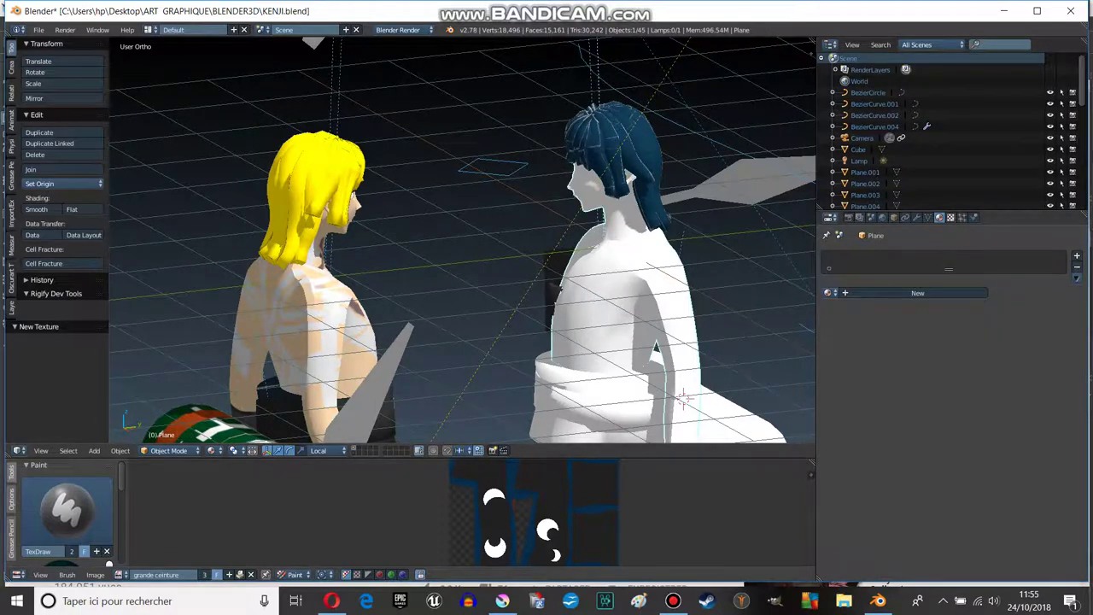
# - Add a new material to the white body and texture it with the Material.001 Diffuse Color image
pyautogui.click(950, 217)
pyautogui.click(939, 217)
pyautogui.click(917, 292)
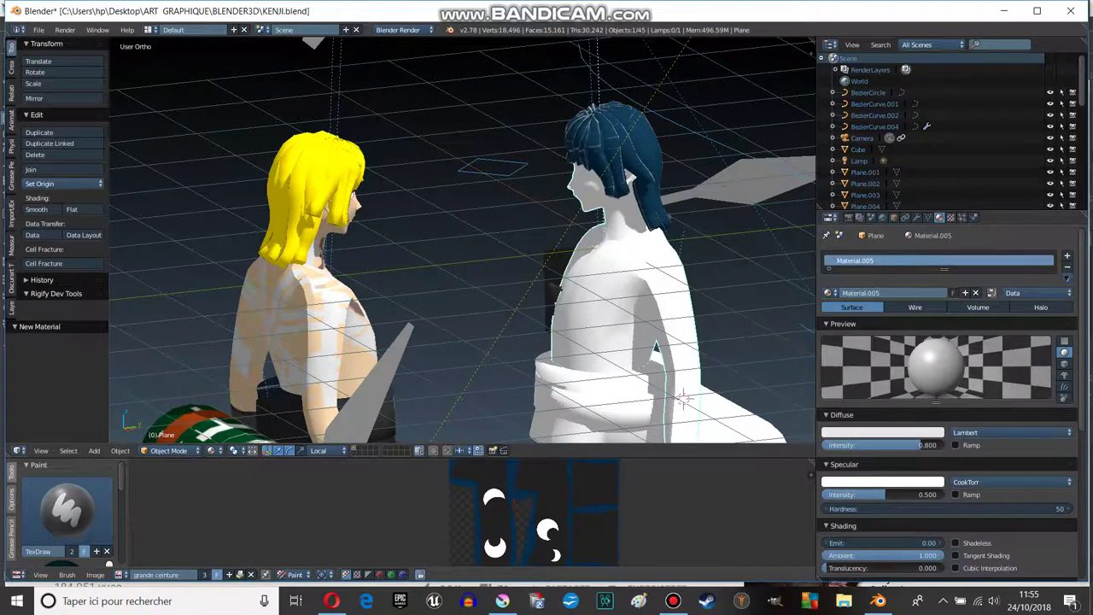
pyautogui.click(951, 217)
pyautogui.click(960, 305)
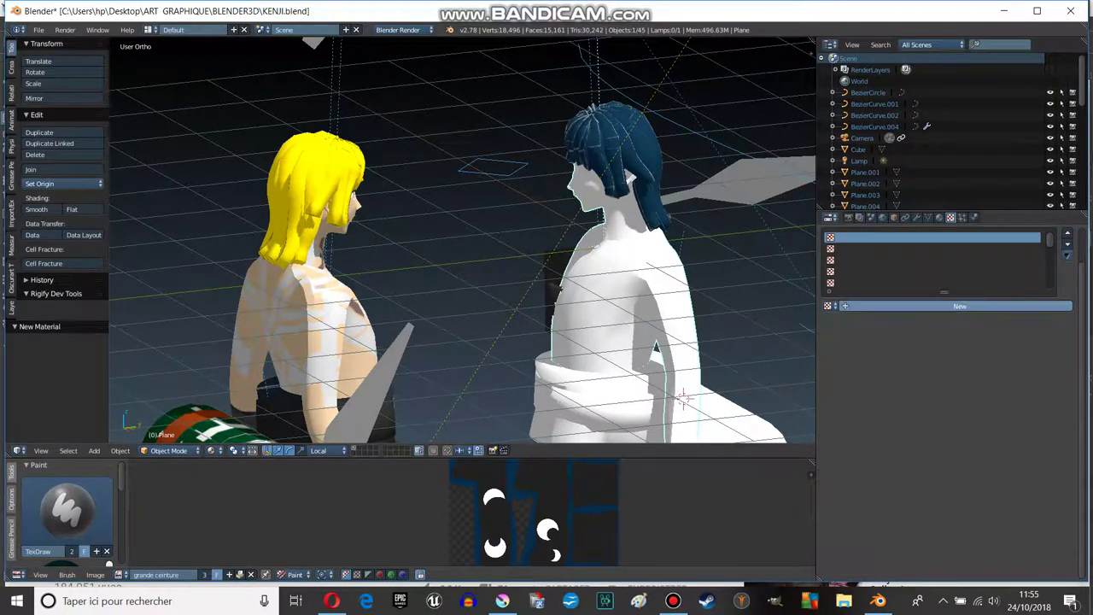
pyautogui.click(827, 487)
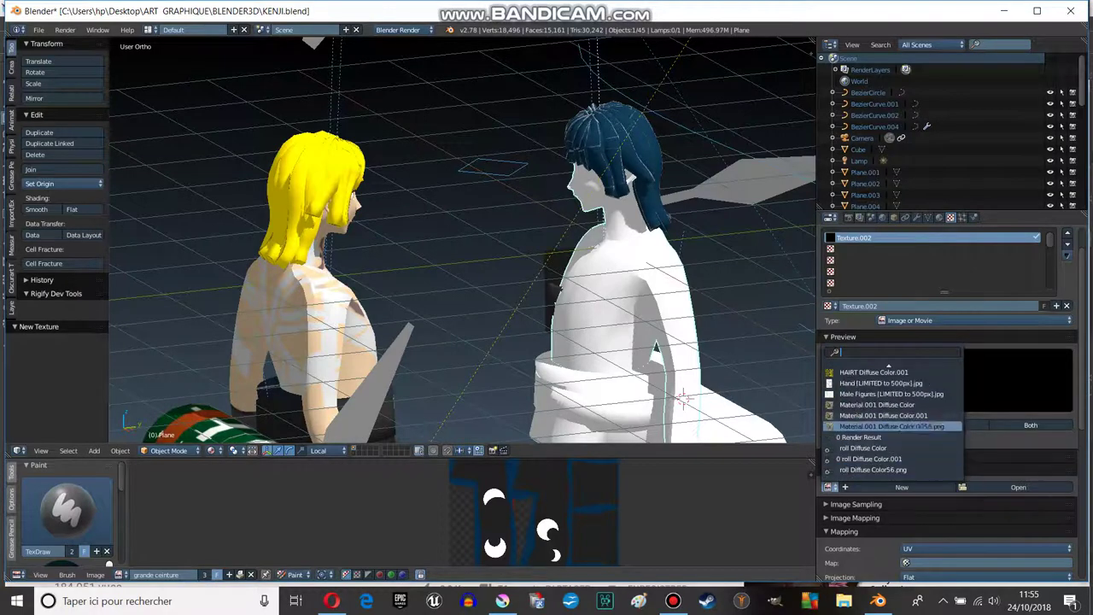
pyautogui.click(888, 403)
pyautogui.keyDown('shift'); pyautogui.moveTo(461, 324); pyautogui.dragTo(461, 239, button='middle'); pyautogui.keyUp('shift')
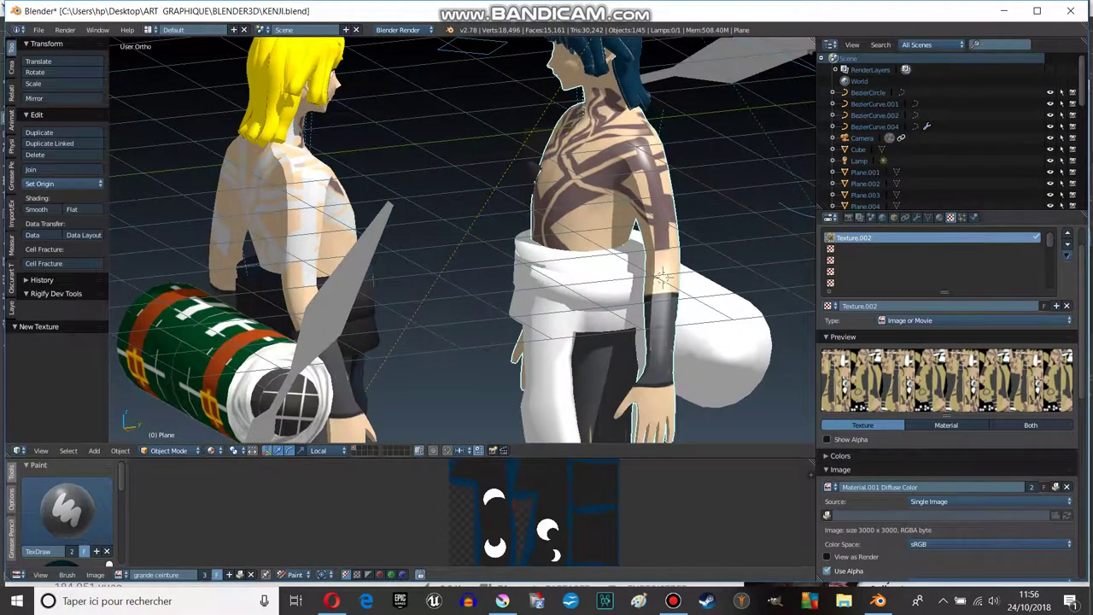
pyautogui.click(939, 216)
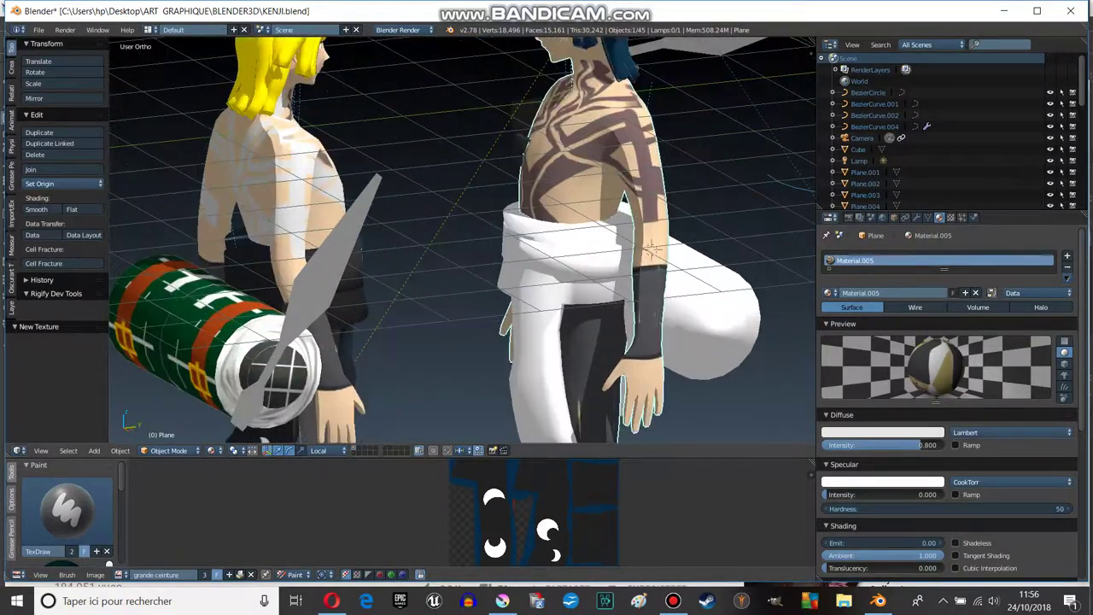
# - Select the white waist sash and give it a new material textured with grande ceinture.002
pyautogui.rightClick(564, 51)
pyautogui.click(917, 293)
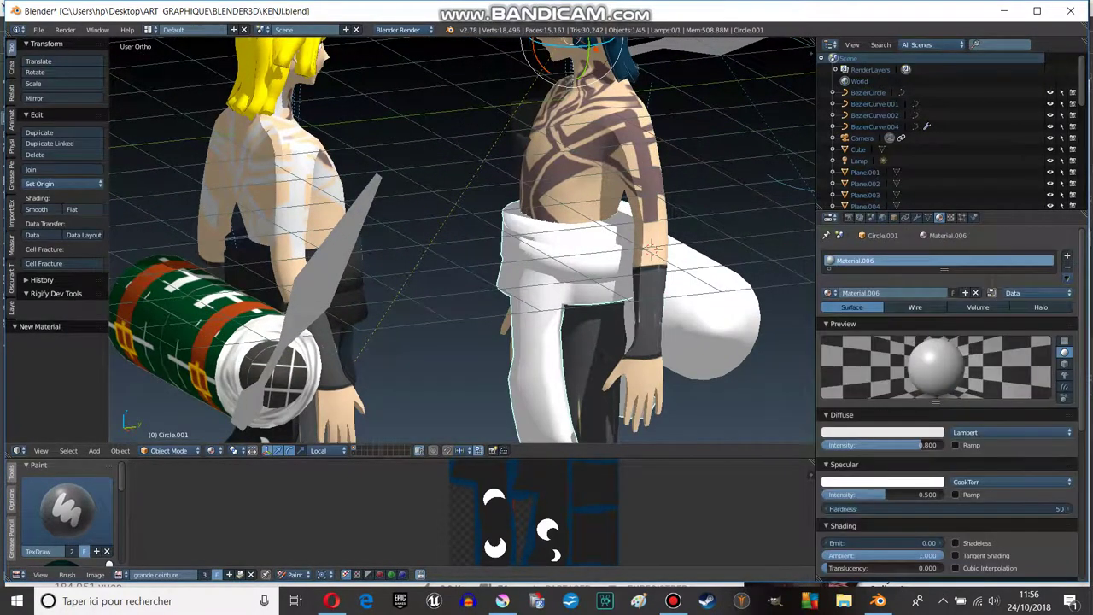
pyautogui.click(950, 217)
pyautogui.click(956, 306)
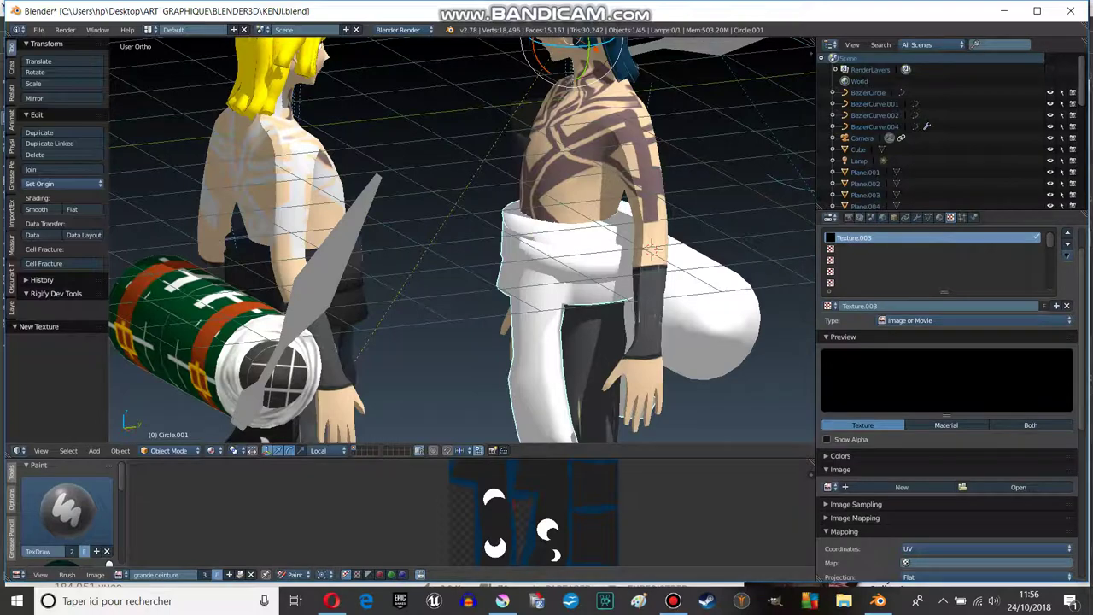
pyautogui.click(830, 487)
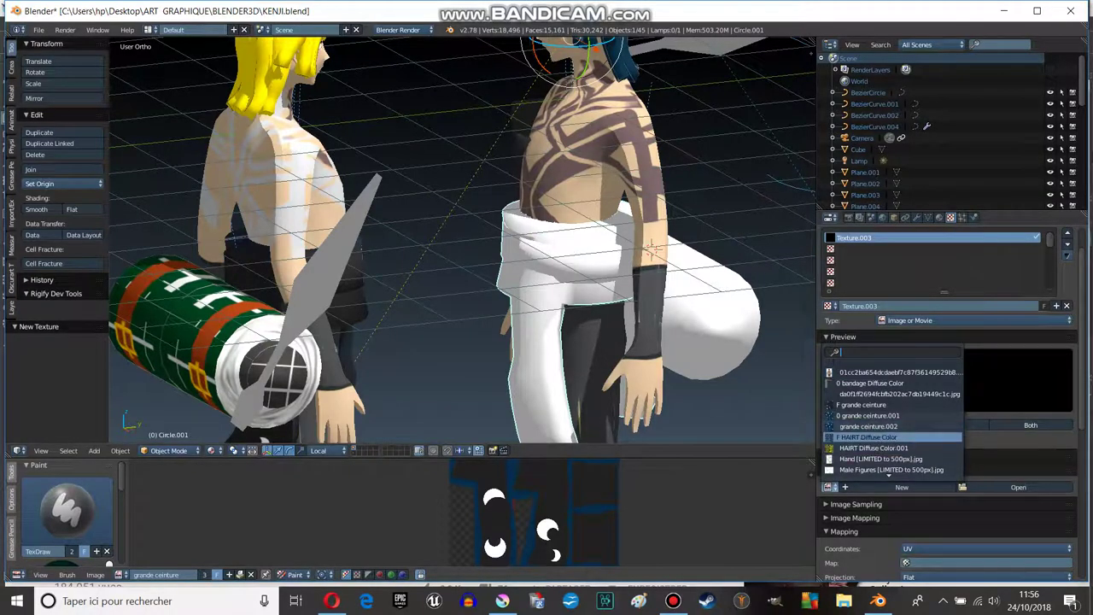
pyautogui.click(868, 426)
pyautogui.moveTo(597, 256); pyautogui.dragTo(530, 265, button='middle')
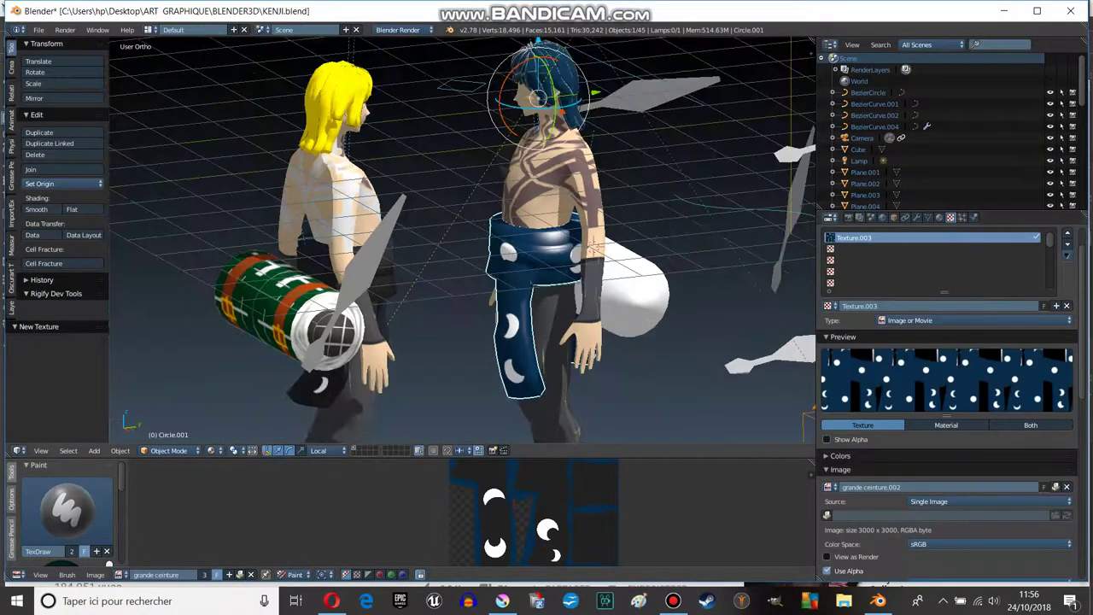
# - Set the sash's diffuse intensity to 1.000 and specular to 0, then add a new material to the back cylinder
pyautogui.click(939, 216)
pyautogui.moveTo(853, 444); pyautogui.dragTo(944, 445)
pyautogui.moveTo(888, 495); pyautogui.dragTo(825, 494)
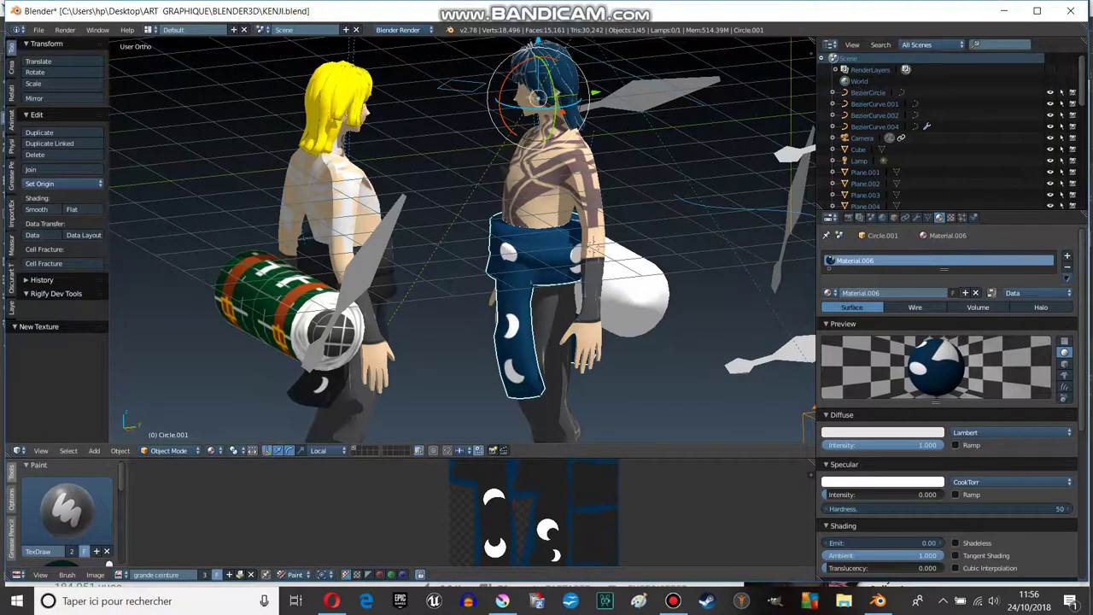
pyautogui.moveTo(512, 299); pyautogui.dragTo(503, 247, button='middle')
pyautogui.rightClick(628, 231)
pyautogui.click(913, 293)
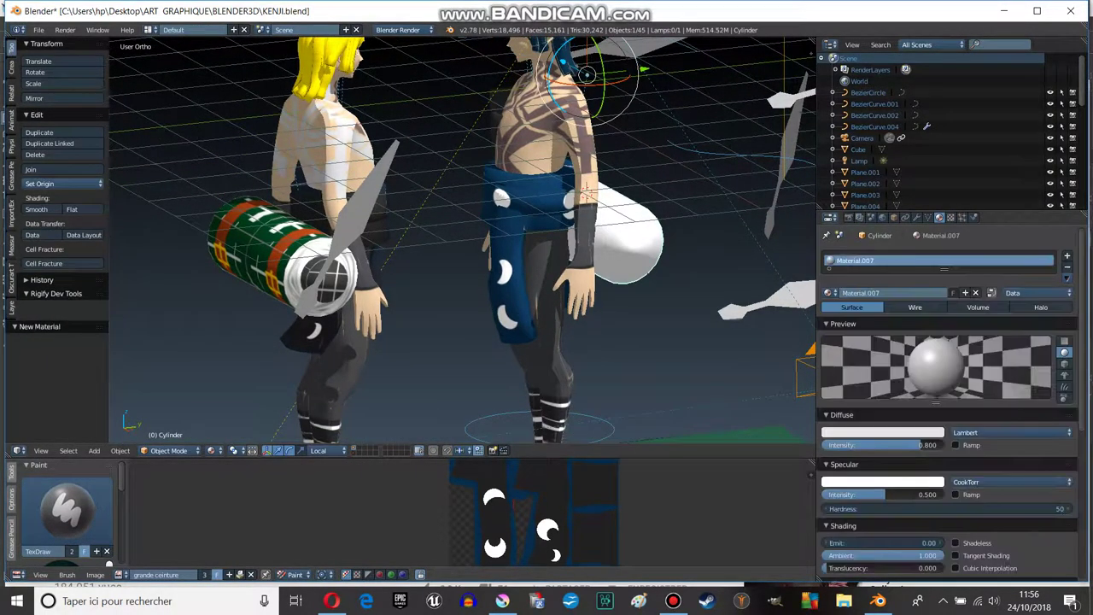
# - Add an image texture using roll Diffuse Color to the cylinder's material
pyautogui.click(950, 216)
pyautogui.click(939, 306)
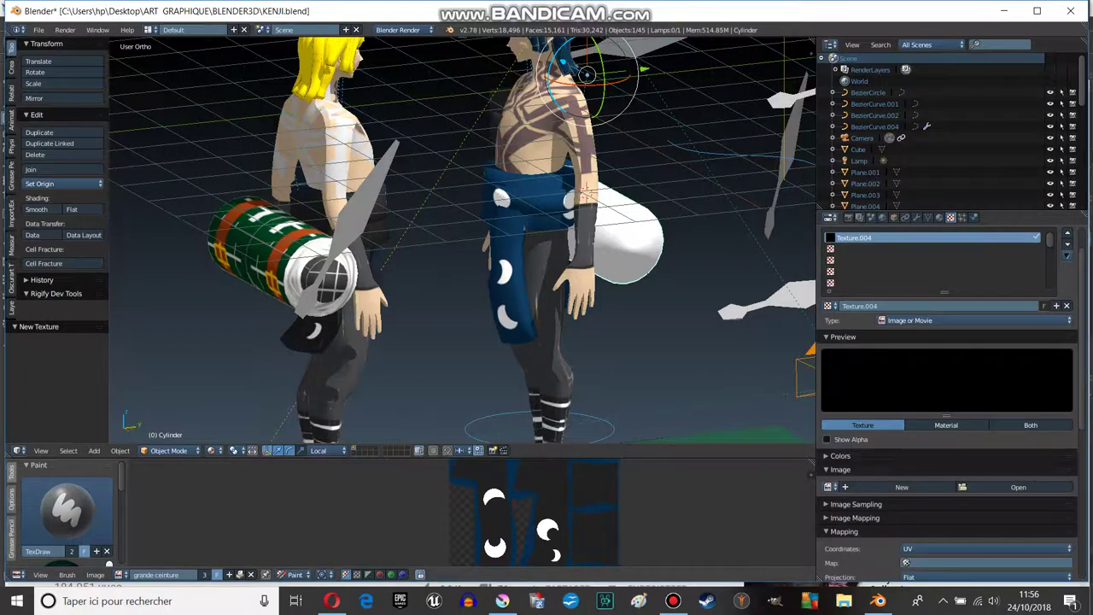
pyautogui.click(828, 486)
pyautogui.scroll(2, 888, 458)
pyautogui.scroll(2, 888, 459)
pyautogui.scroll(2, 888, 458)
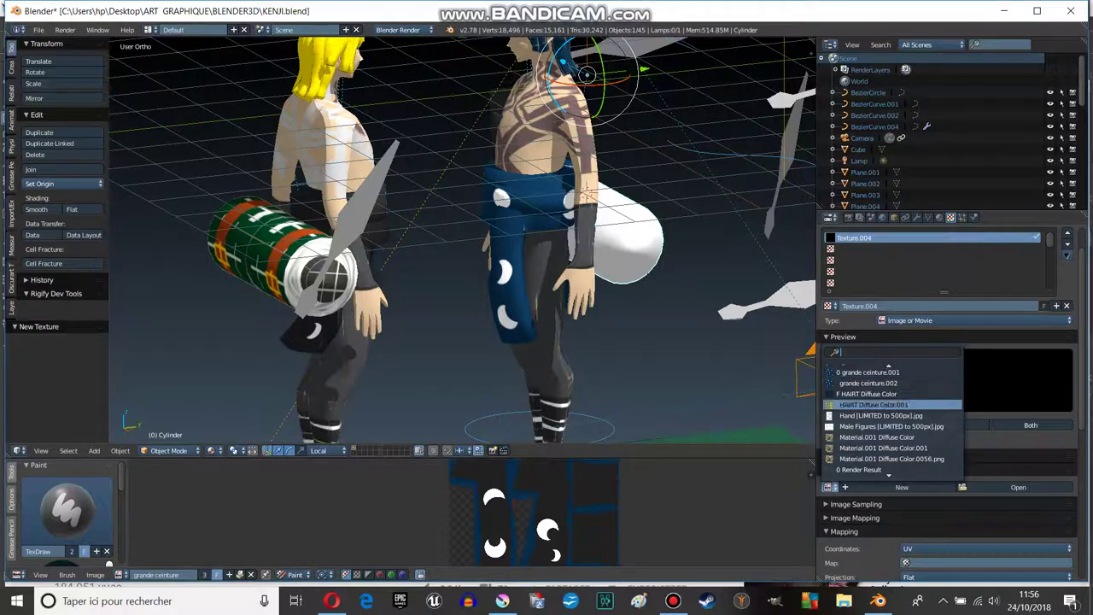
pyautogui.scroll(4, 892, 418)
pyautogui.scroll(-5, 892, 419)
pyautogui.scroll(-4, 892, 419)
pyautogui.scroll(-2, 892, 418)
pyautogui.scroll(-2, 892, 418)
pyautogui.click(892, 448)
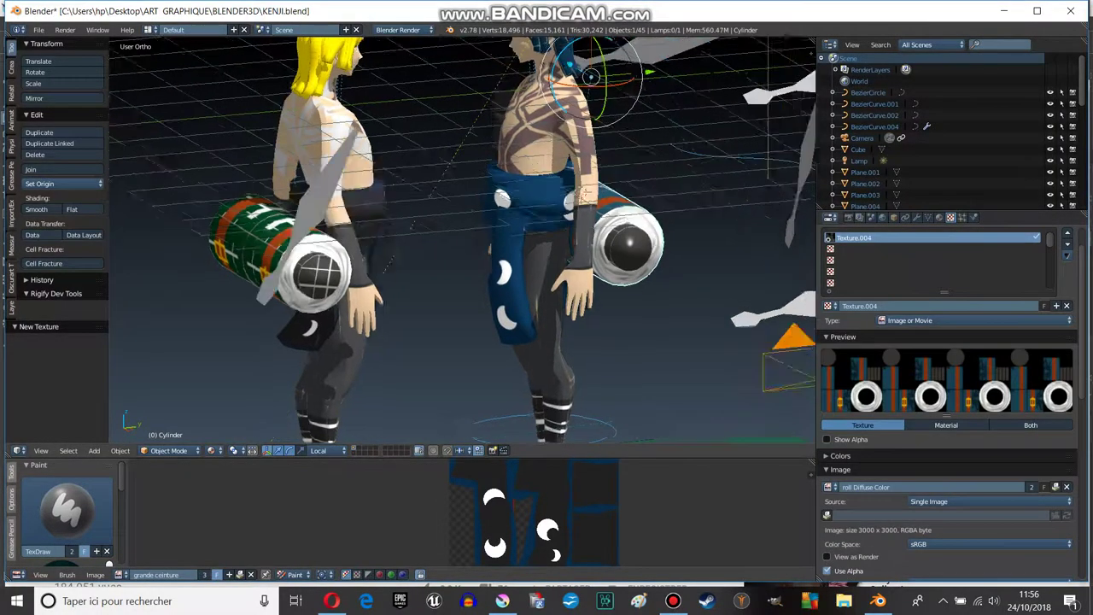
pyautogui.moveTo(597, 256); pyautogui.dragTo(512, 256, button='middle')
# - Lower the cylinder's specular intensity to about 0.058 with diffuse at 1.000, then select the body
pyautogui.click(927, 217)
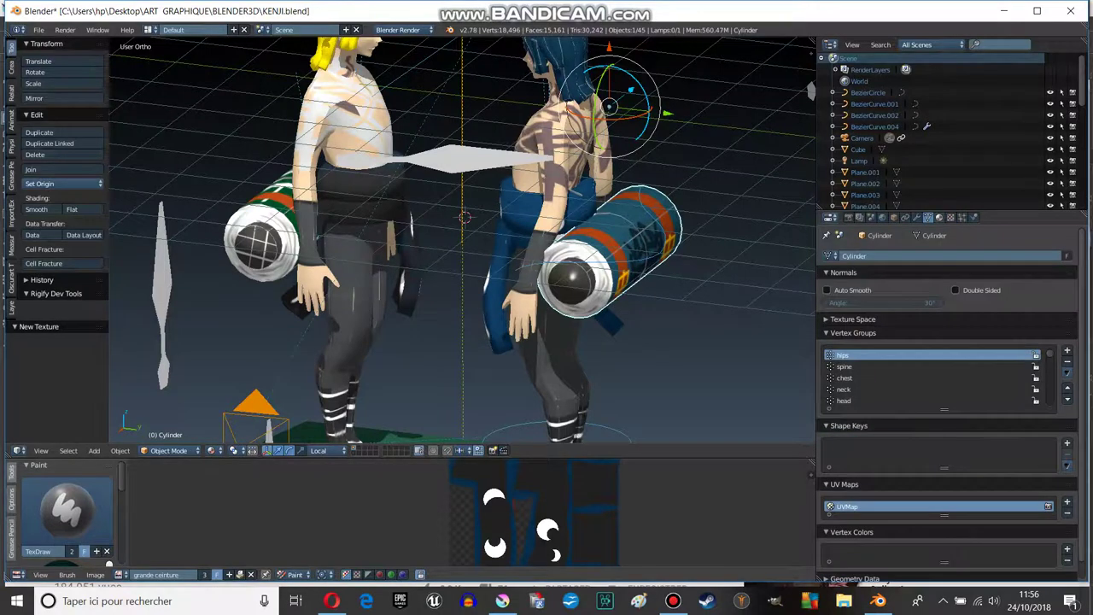
pyautogui.click(939, 217)
pyautogui.moveTo(888, 494); pyautogui.dragTo(835, 494)
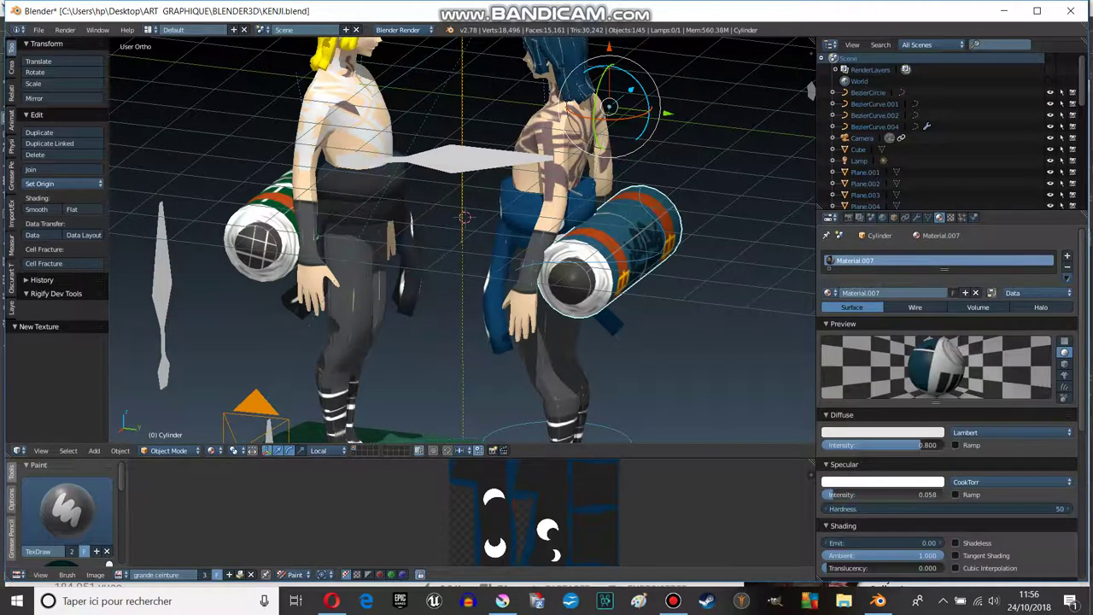
pyautogui.moveTo(887, 445); pyautogui.dragTo(890, 445)
pyautogui.rightClick(546, 205)
pyautogui.moveTo(461, 222); pyautogui.dragTo(415, 163, button='middle')
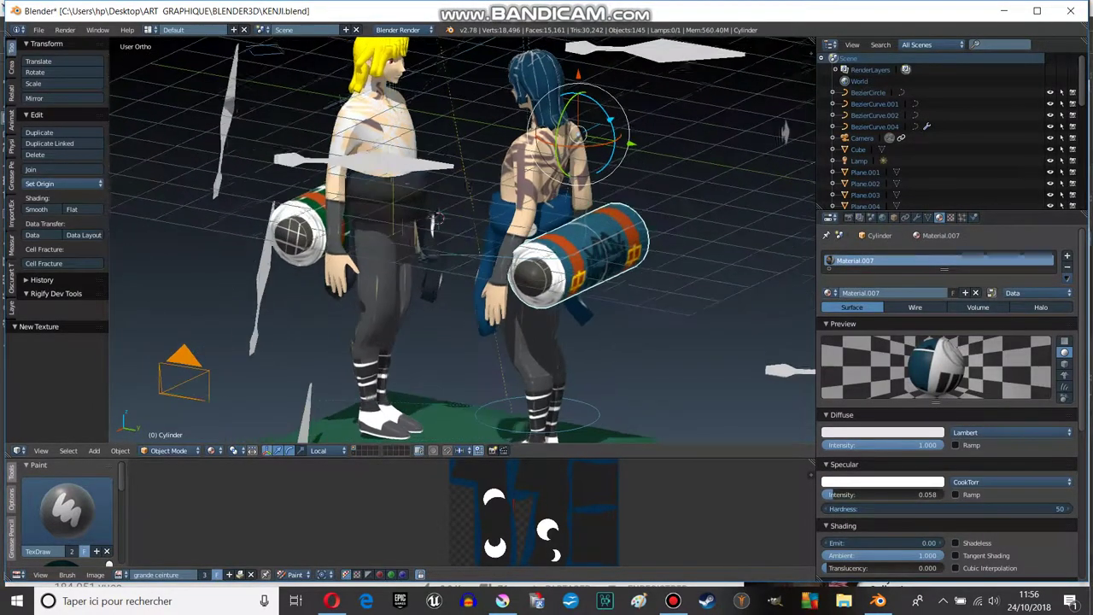
pyautogui.scroll(3, 415, 163)
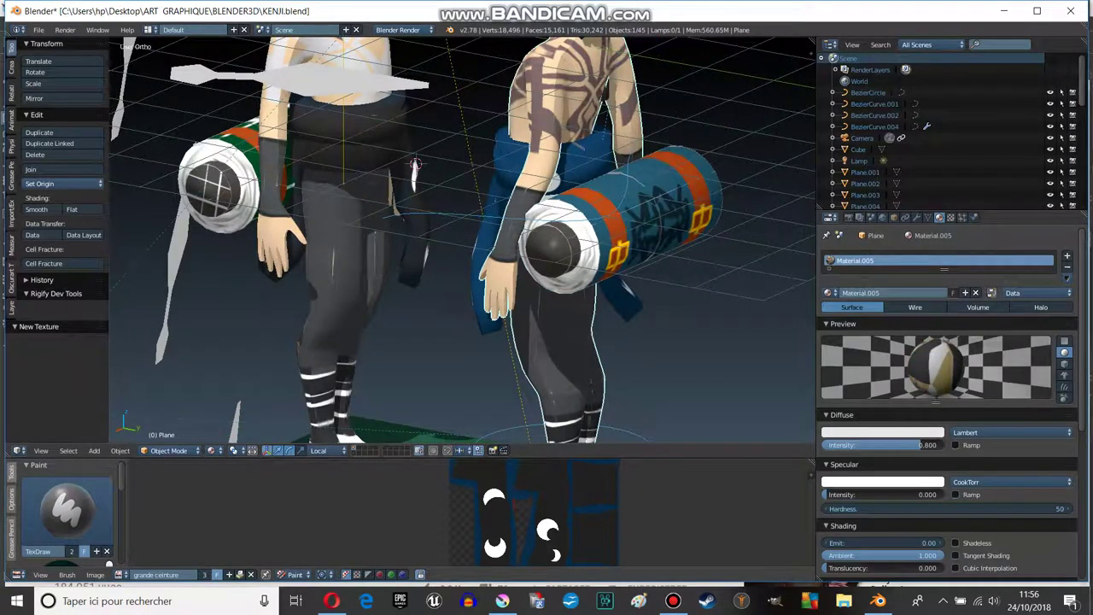
pyautogui.scroll(-4, 415, 163)
pyautogui.moveTo(415, 163)
pyautogui.mouseDown(button='middle')
pyautogui.moveTo(478, 170)
pyautogui.moveTo(450, 147)
pyautogui.mouseUp(button='middle')
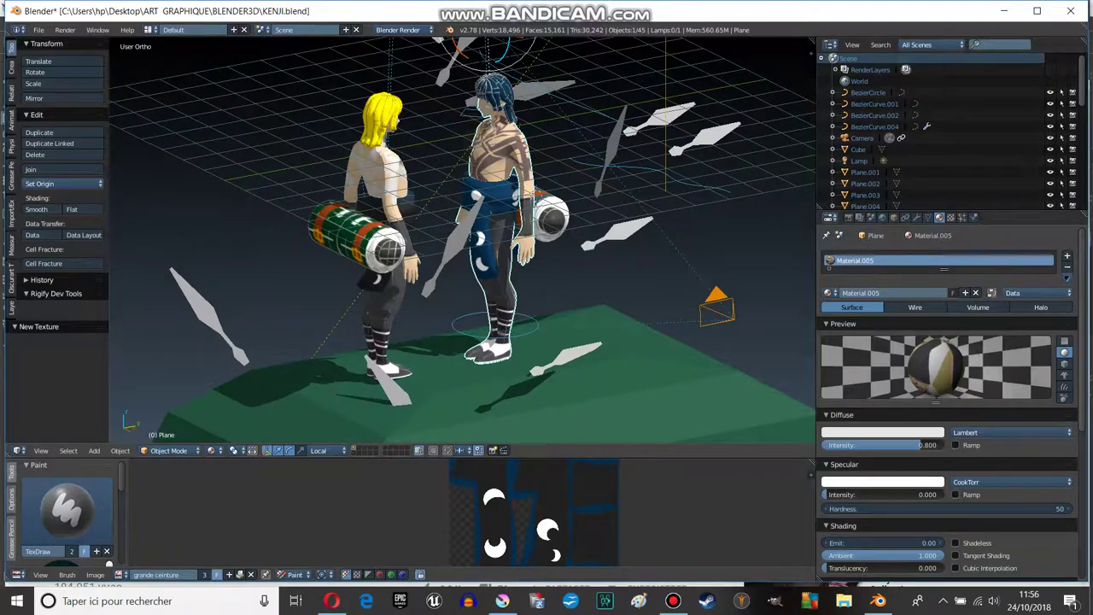
pyautogui.scroll(4, 478, 256)
pyautogui.moveTo(478, 213); pyautogui.dragTo(478, 146, button='middle')
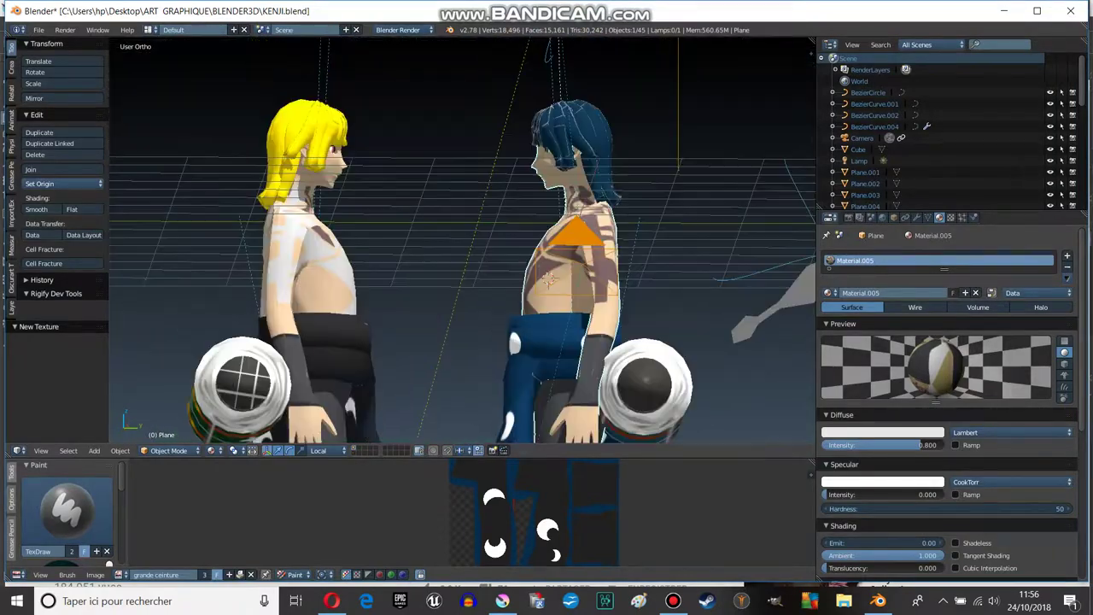
pyautogui.moveTo(461, 256)
pyautogui.mouseDown(button='middle')
pyautogui.moveTo(512, 239)
pyautogui.moveTo(495, 256)
pyautogui.moveTo(657, 252)
pyautogui.moveTo(205, 256)
pyautogui.moveTo(435, 256)
pyautogui.moveTo(333, 256)
pyautogui.mouseUp(button='middle')
pyautogui.scroll(2, 461, 257)
pyautogui.scroll(3, 461, 256)
pyautogui.rightClick(529, 222)
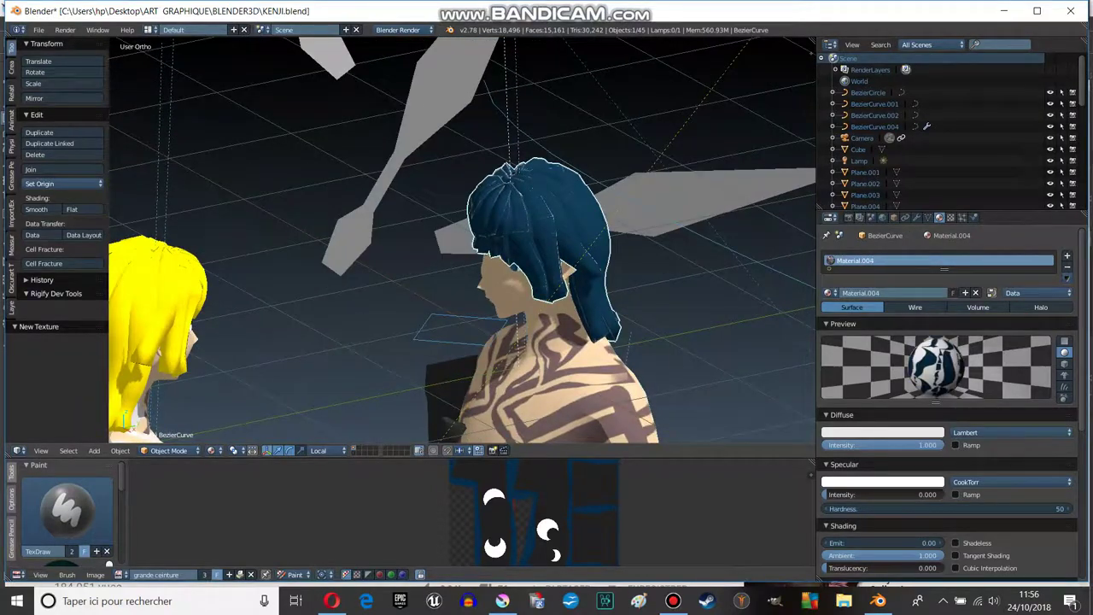
# - Put the blue hair in Texture Paint mode, check its Armature modifier, and switch to Rendered shading
pyautogui.press('Tab')
pyautogui.press('Tab')
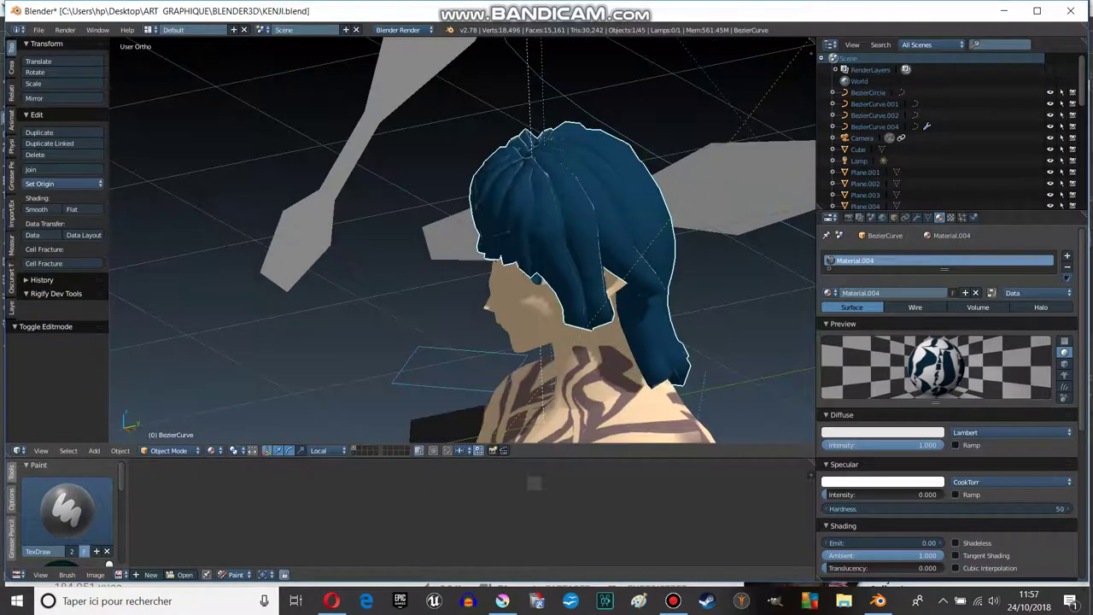
pyautogui.click(168, 450)
pyautogui.click(170, 373)
pyautogui.moveTo(411, 231)
pyautogui.mouseDown(button='middle')
pyautogui.moveTo(525, 208)
pyautogui.moveTo(573, 220)
pyautogui.moveTo(496, 273)
pyautogui.moveTo(402, 244)
pyautogui.moveTo(494, 255)
pyautogui.moveTo(444, 256)
pyautogui.mouseUp(button='middle')
pyautogui.click(916, 217)
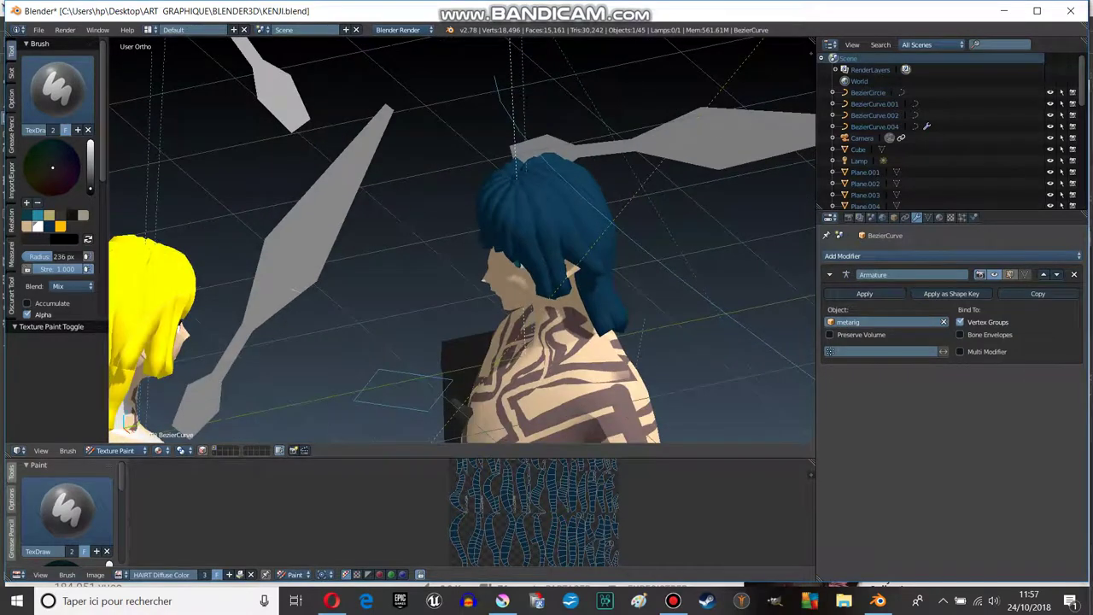
pyautogui.click(158, 449)
pyautogui.click(181, 374)
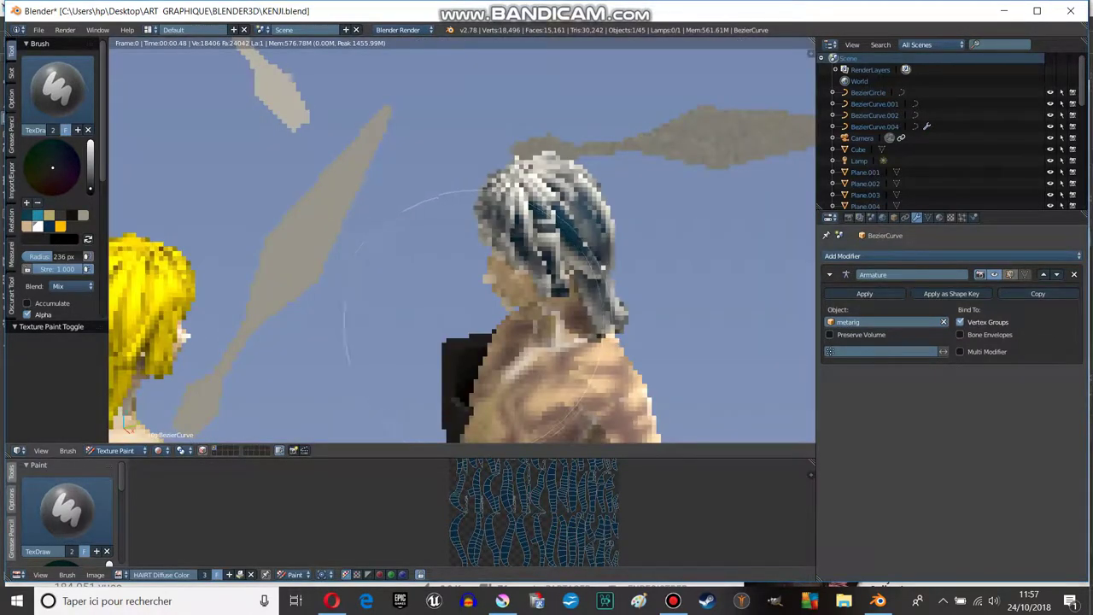
pyautogui.moveTo(461, 311); pyautogui.dragTo(464, 232, button='middle')
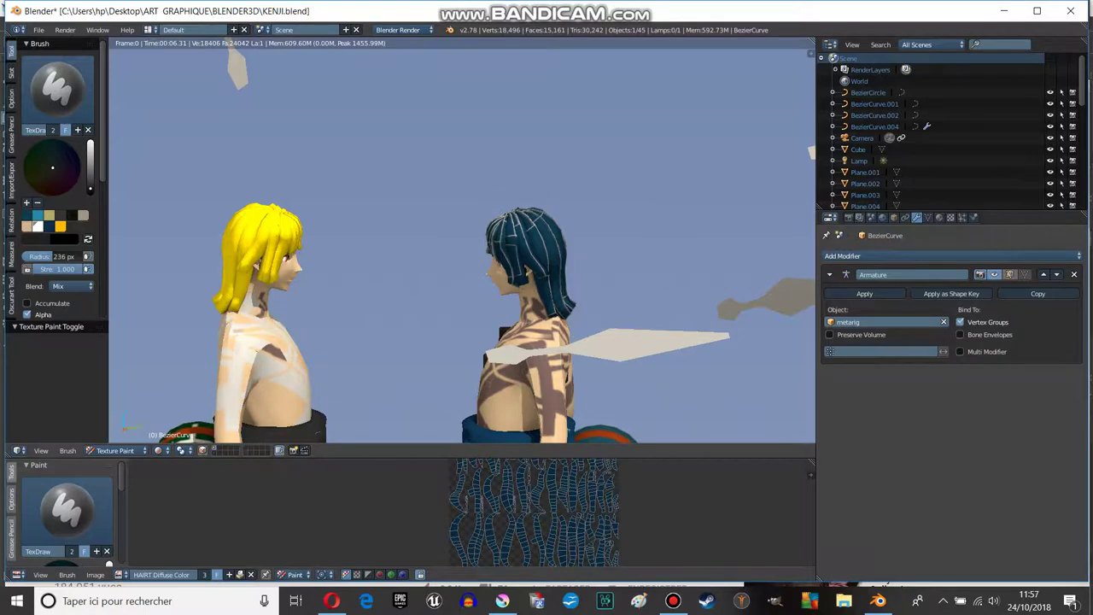
pyautogui.click(158, 450)
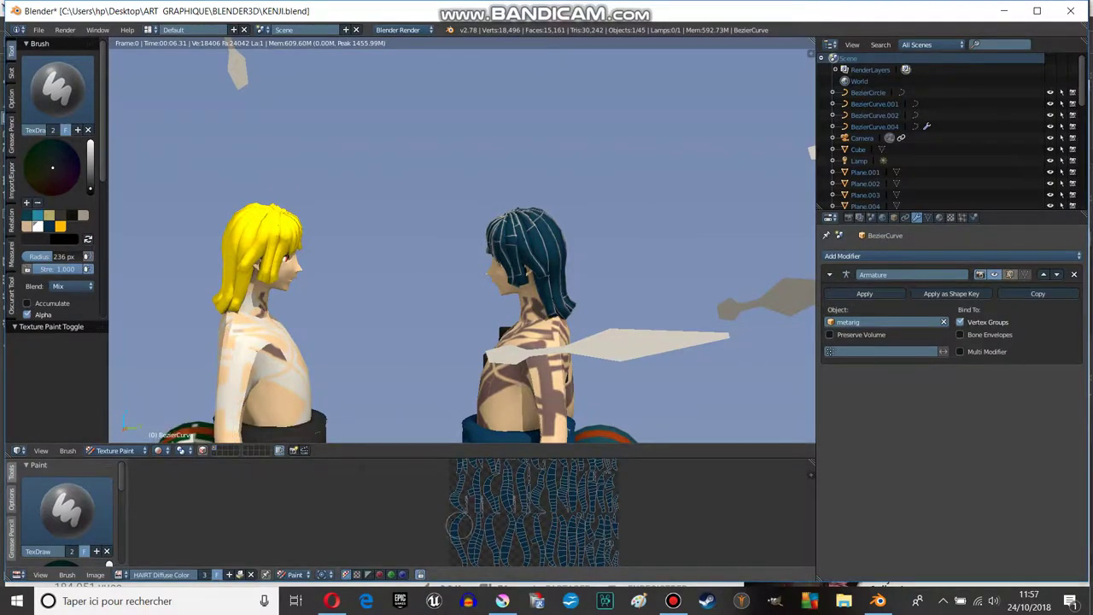
pyautogui.scroll(6, 384, 513)
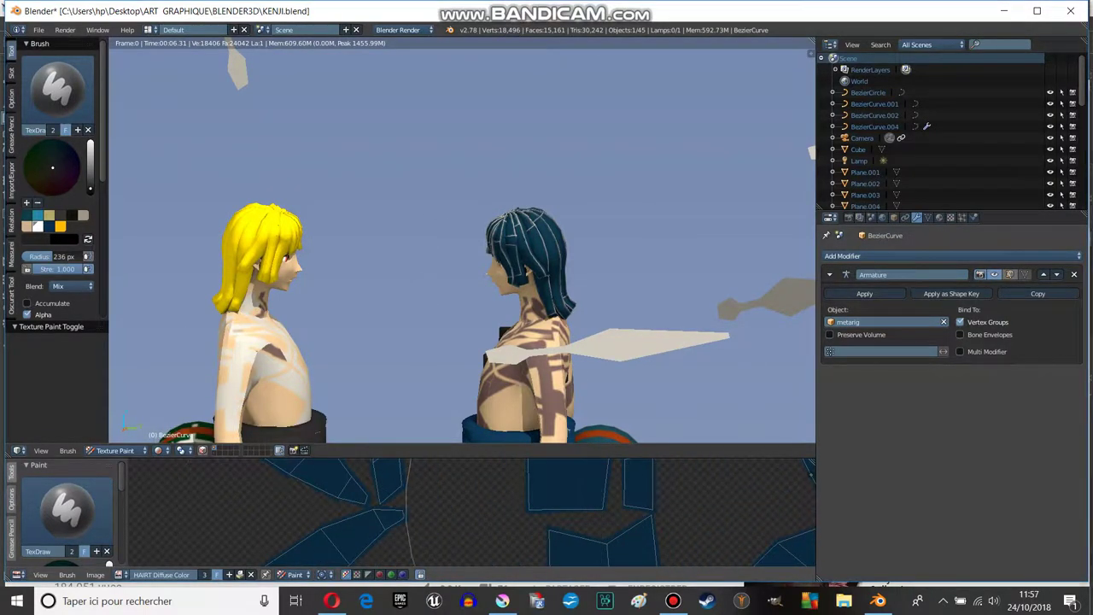
pyautogui.scroll(-3, 461, 512)
pyautogui.scroll(6, 500, 308)
pyautogui.moveTo(602, 295)
pyautogui.mouseDown(button='middle')
pyautogui.moveTo(461, 350)
pyautogui.moveTo(478, 320)
pyautogui.mouseUp(button='middle')
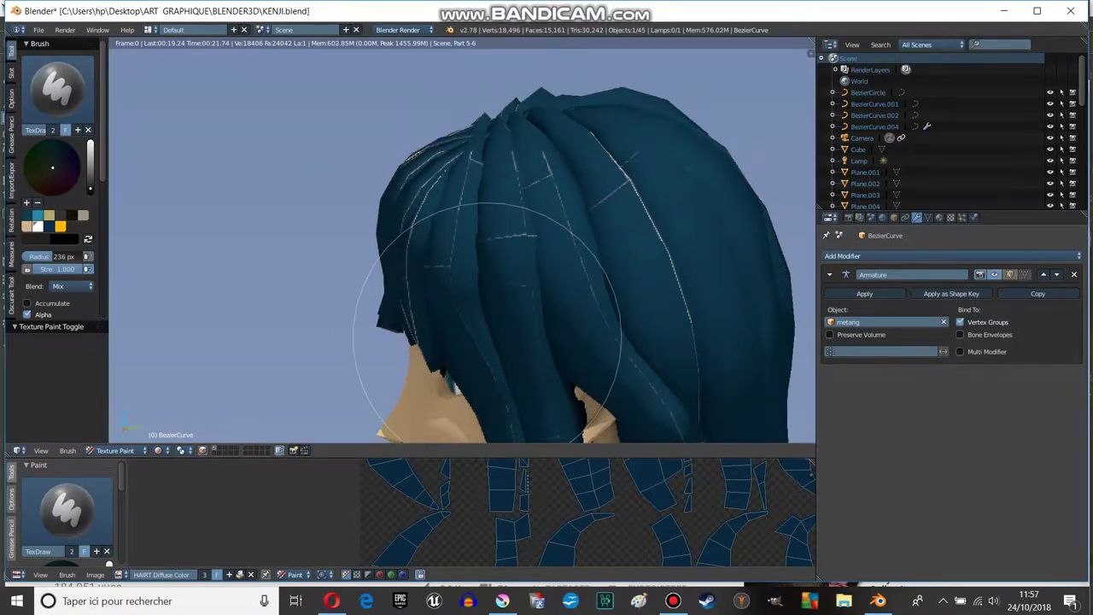
pyautogui.moveTo(487, 338)
pyautogui.mouseDown(button='middle')
pyautogui.moveTo(489, 350)
pyautogui.moveTo(511, 299)
pyautogui.mouseUp(button='middle')
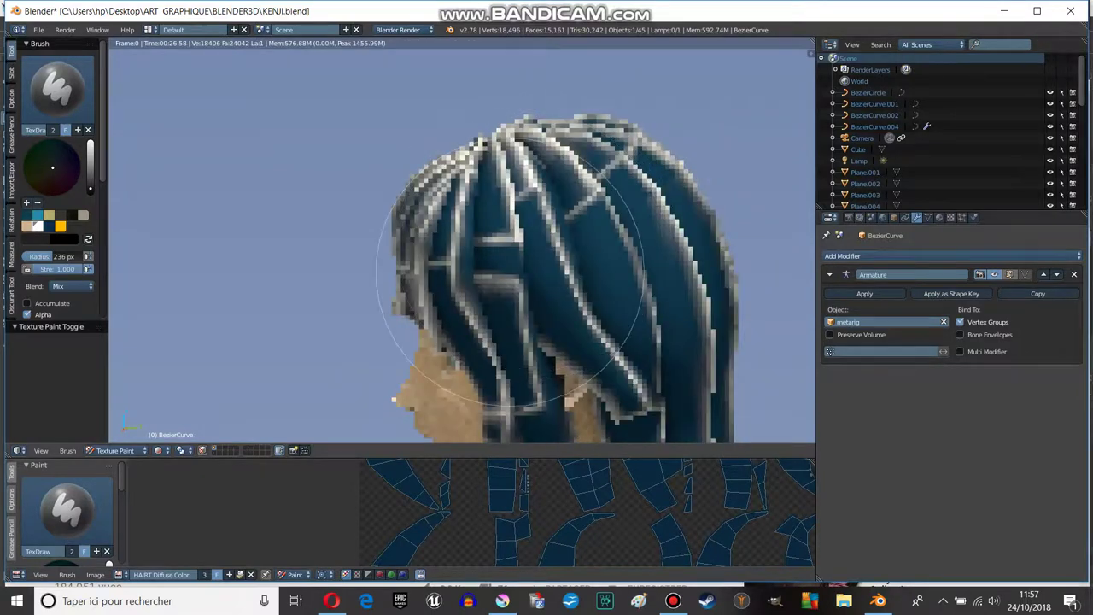
pyautogui.click(159, 449)
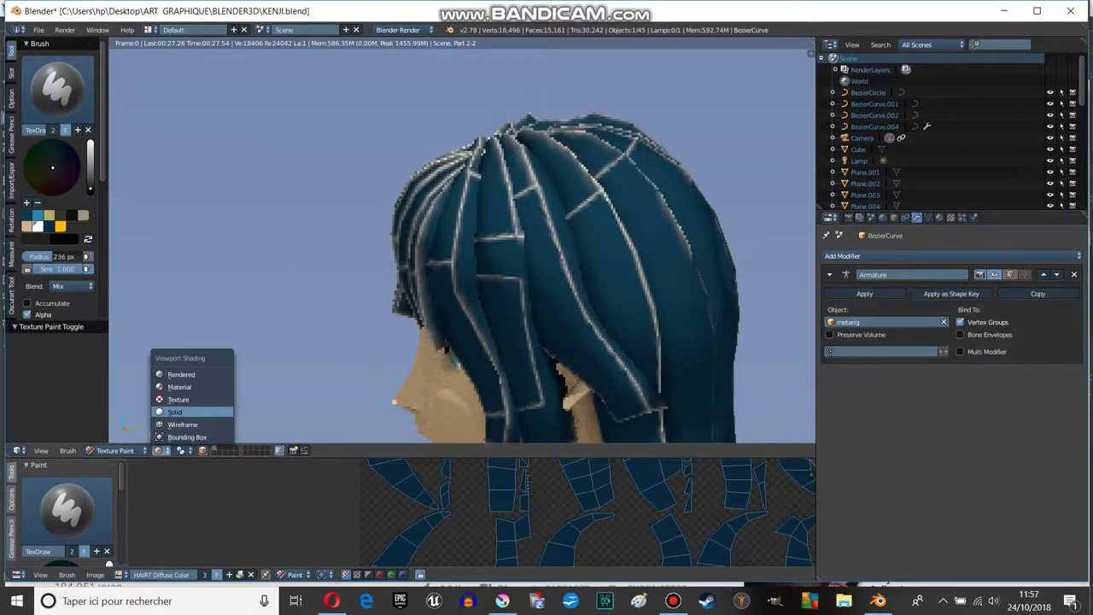
pyautogui.click(174, 412)
pyautogui.moveTo(367, 281)
pyautogui.mouseDown(button='middle')
pyautogui.moveTo(342, 403)
pyautogui.moveTo(561, 268)
pyautogui.moveTo(478, 309)
pyautogui.moveTo(512, 256)
pyautogui.moveTo(597, 273)
pyautogui.mouseUp(button='middle')
# - Save the blend file and switch to Object Mode
pyautogui.click(39, 29)
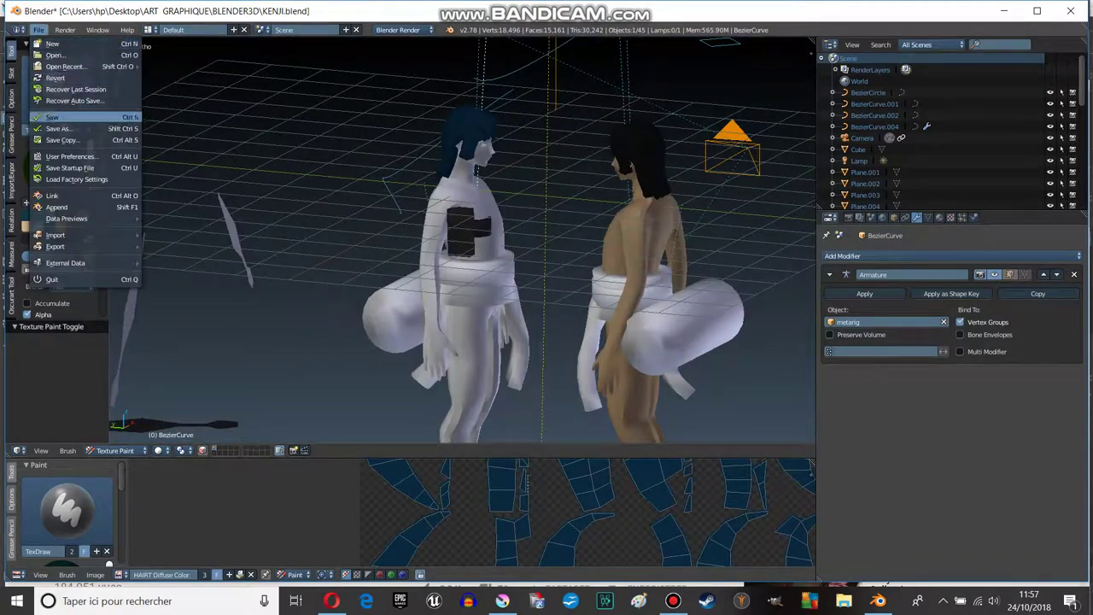
pyautogui.click(52, 117)
pyautogui.click(116, 450)
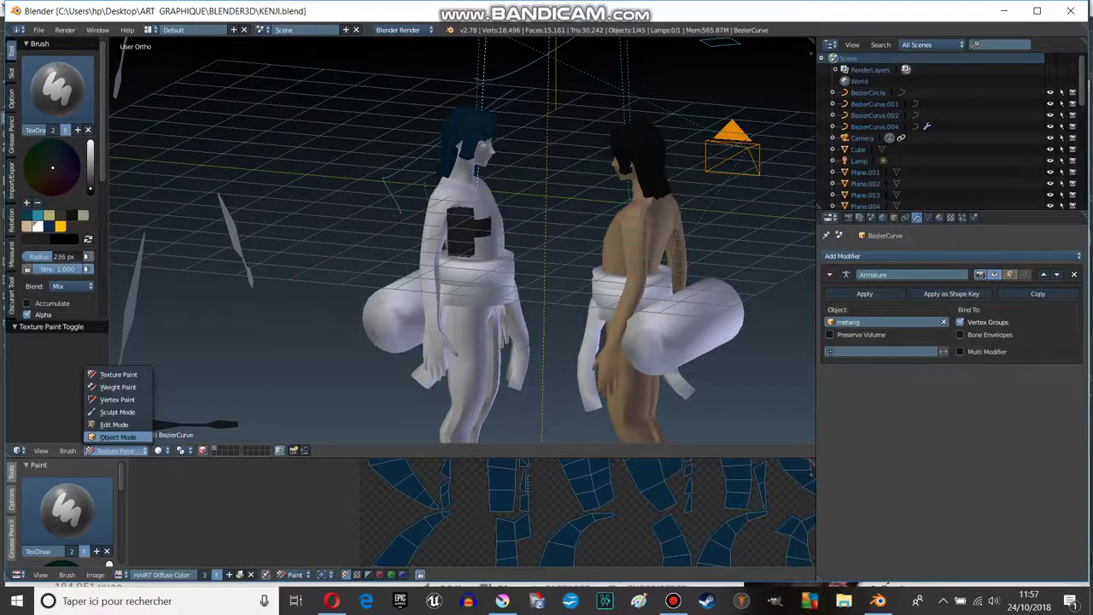
pyautogui.click(118, 436)
# - Select the black pouch Cube and lower it along Z to thigh height
pyautogui.moveTo(385, 256)
pyautogui.mouseDown(button='middle')
pyautogui.moveTo(427, 239)
pyautogui.moveTo(440, 248)
pyautogui.moveTo(478, 222)
pyautogui.mouseUp(button='middle')
pyautogui.rightClick(465, 179)
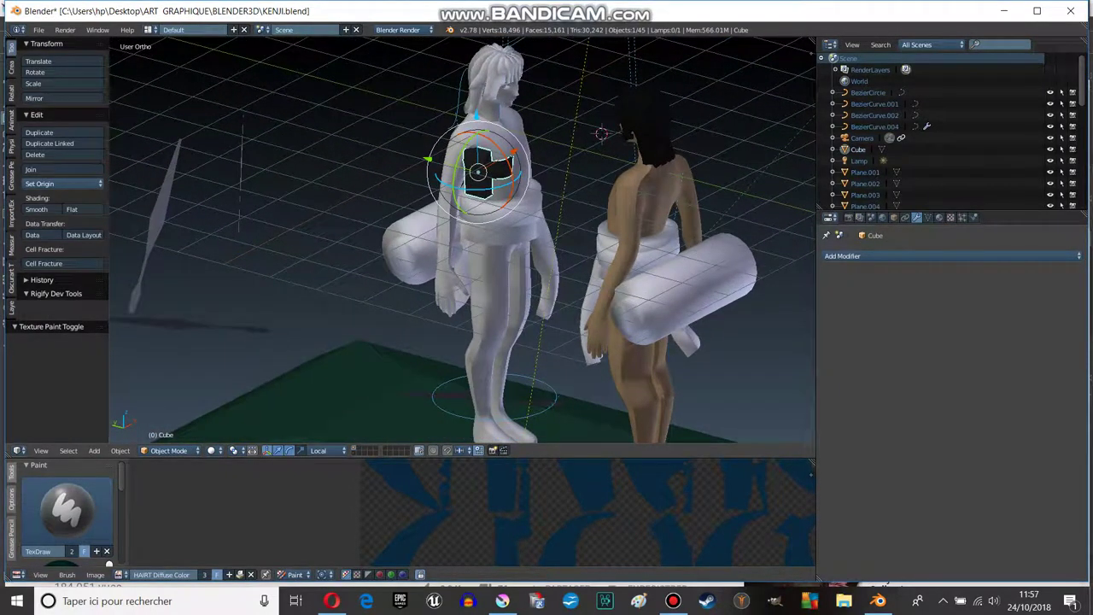
pyautogui.scroll(1, 462, 240)
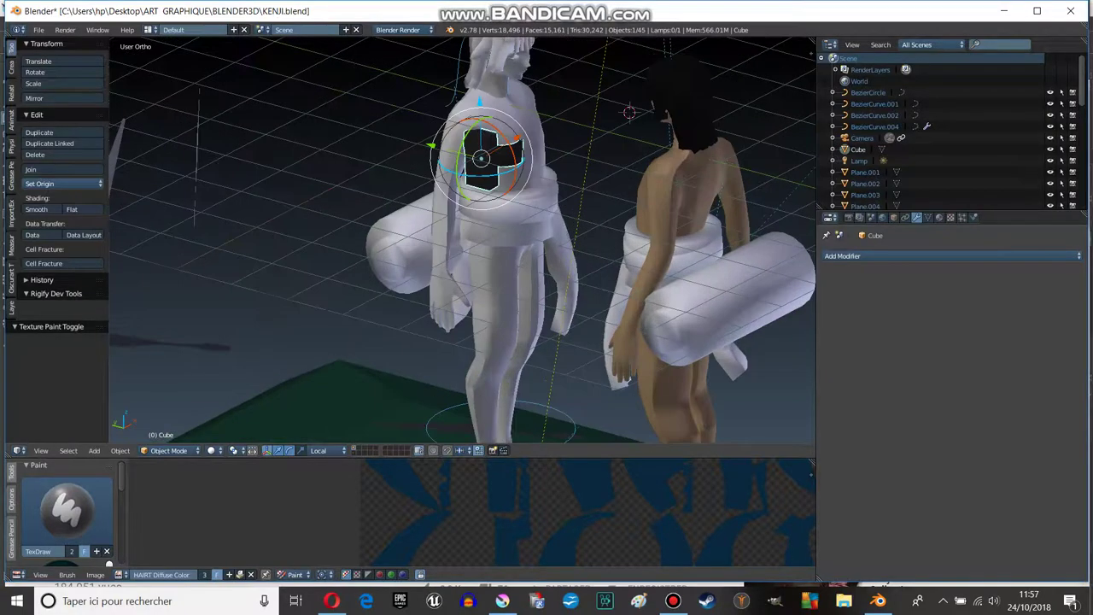
pyautogui.moveTo(479, 101); pyautogui.dragTo(480, 272)
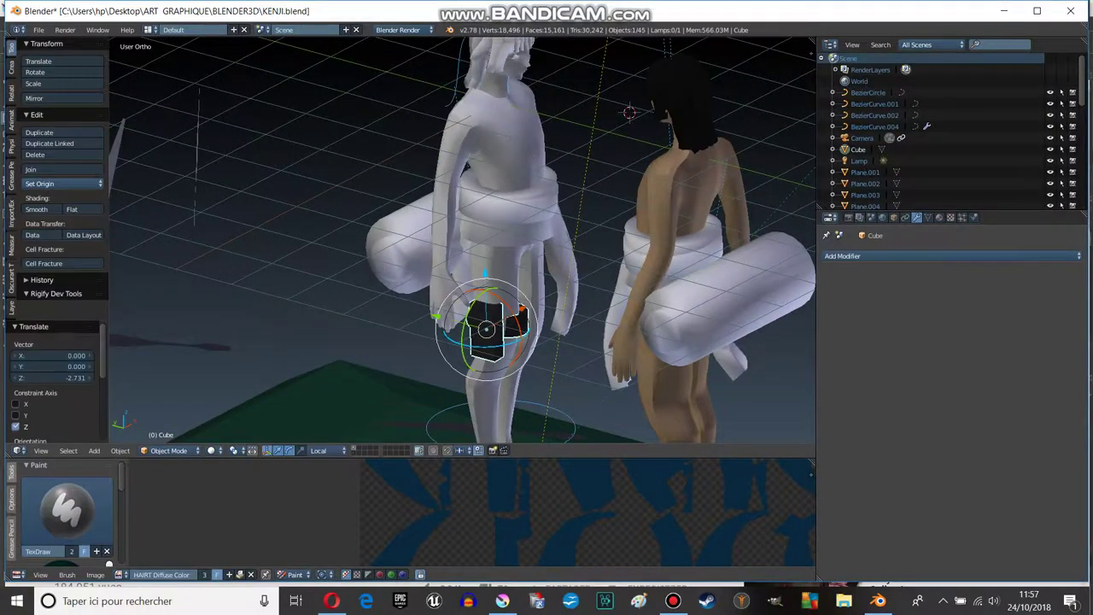
pyautogui.moveTo(461, 239); pyautogui.dragTo(461, 171, button='middle')
pyautogui.scroll(2, 461, 239)
pyautogui.moveTo(461, 239); pyautogui.dragTo(512, 230, button='middle')
pyautogui.scroll(2, 461, 239)
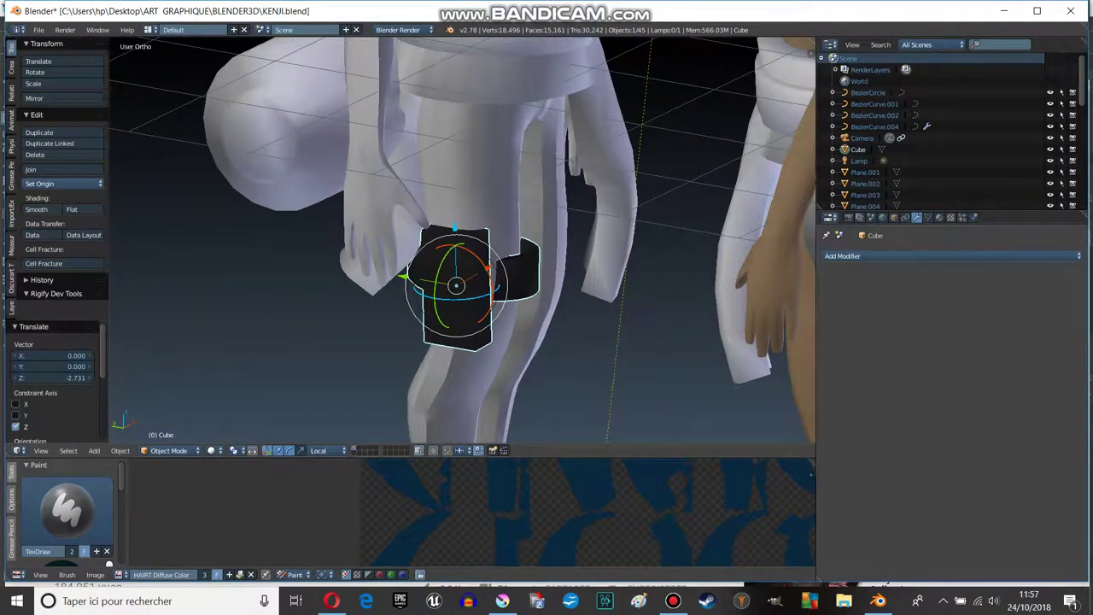
pyautogui.press('g')
pyautogui.press('z')
pyautogui.press('z')
pyautogui.press('Return')
# - In wireframe view, nudge the pouch along X and reveal the hidden armature bones
pyautogui.moveTo(461, 256)
pyautogui.mouseDown(button='middle')
pyautogui.moveTo(118, 120)
pyautogui.moveTo(461, 257)
pyautogui.moveTo(478, 281)
pyautogui.moveTo(477, 229)
pyautogui.mouseUp(button='middle')
pyautogui.press('z')
pyautogui.press('z')
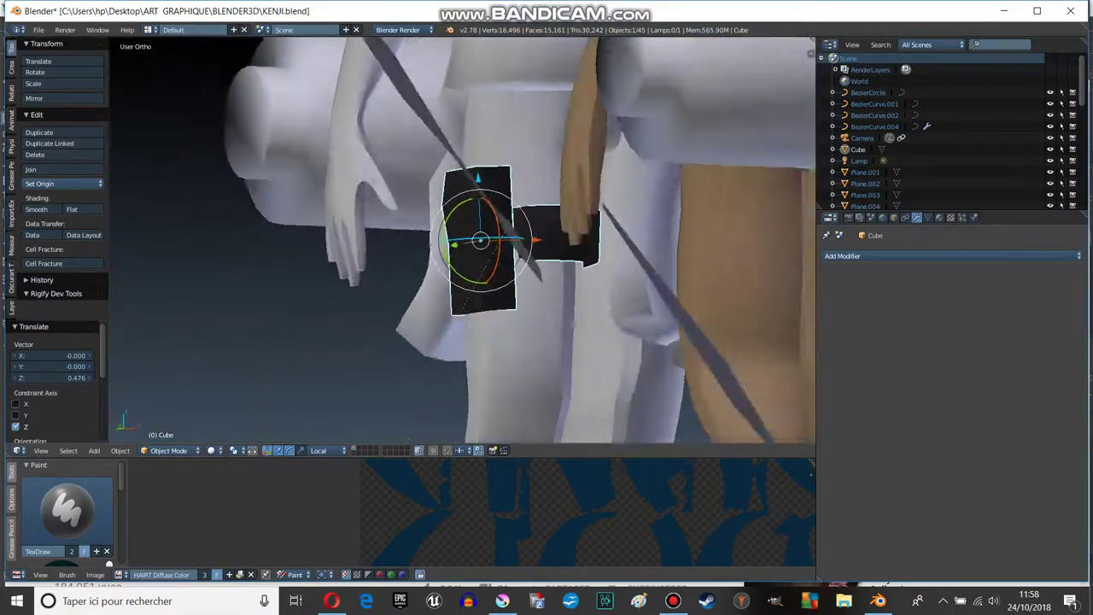
pyautogui.press('g')
pyautogui.press('x')
pyautogui.click(477, 228)
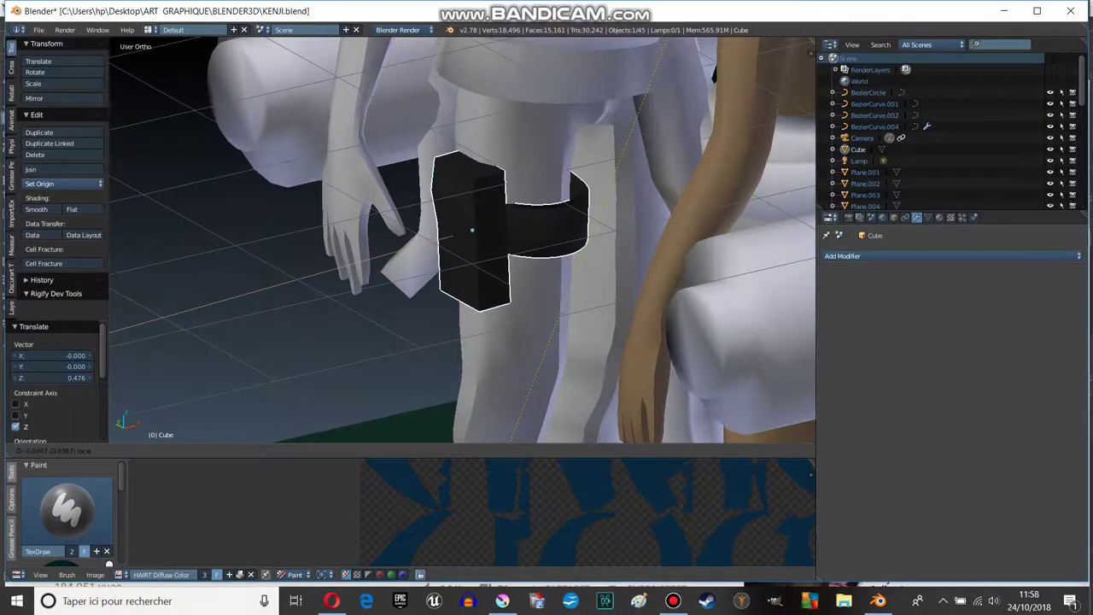
pyautogui.moveTo(477, 228)
pyautogui.mouseDown(button='middle')
pyautogui.moveTo(475, 247)
pyautogui.moveTo(512, 256)
pyautogui.mouseUp(button='middle')
pyautogui.hotkey('alt', 'h')
# - Select the pouch Cube, check its mesh data, then add the metarig to the selection
pyautogui.rightClick(546, 358)
pyautogui.rightClick(500, 248)
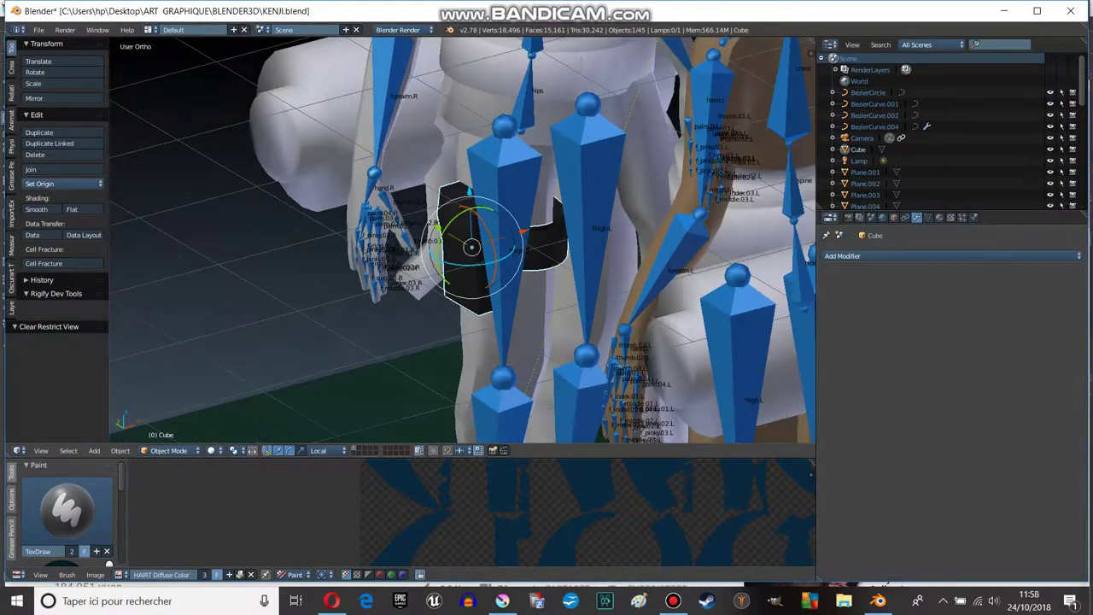
pyautogui.scroll(3, 482, 254)
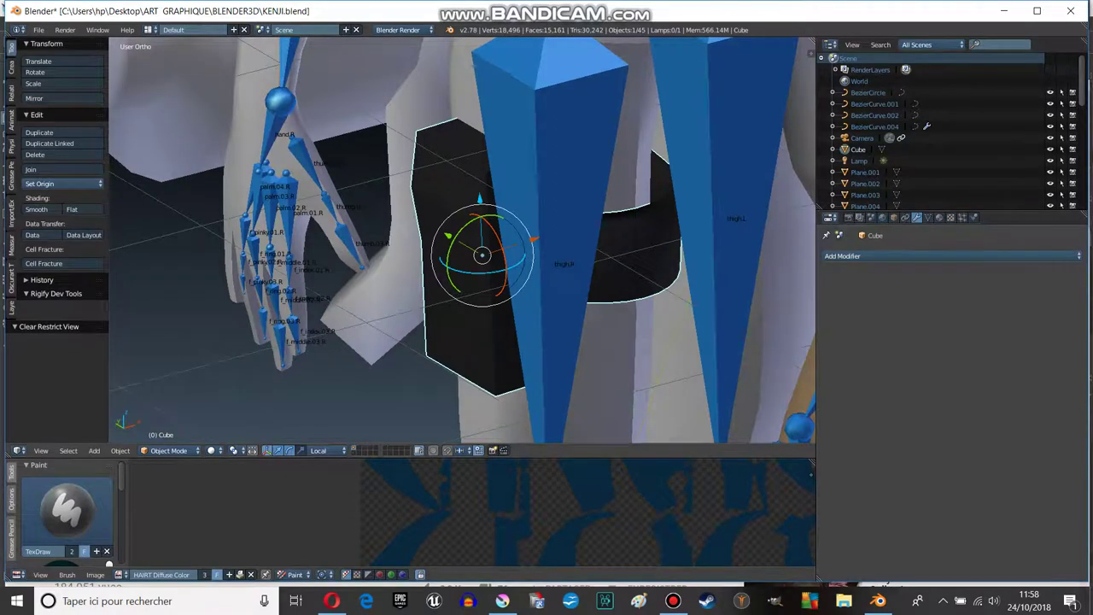
pyautogui.click(928, 217)
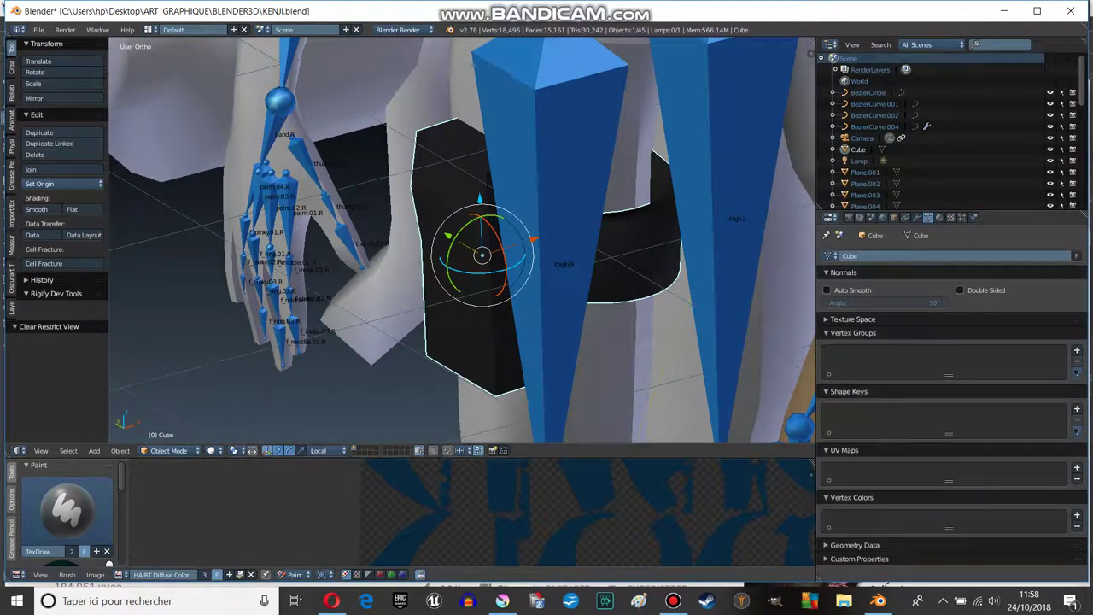
pyautogui.rightClick(479, 253)
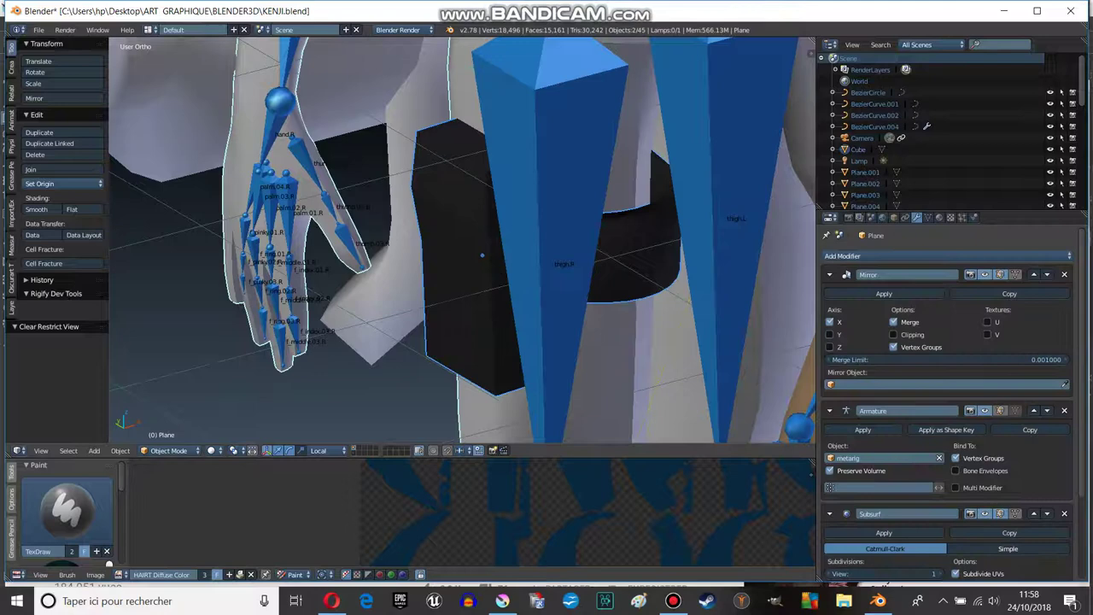
pyautogui.scroll(-1, 479, 253)
pyautogui.keyDown('shift'); pyautogui.rightClick(478, 253); pyautogui.keyUp('shift')
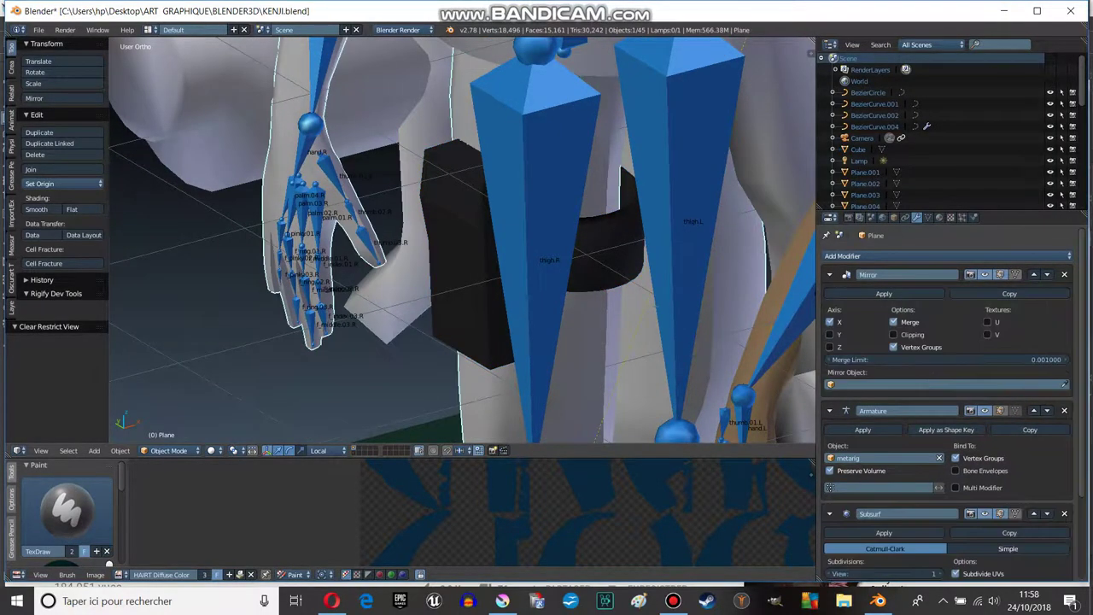
pyautogui.rightClick(479, 252)
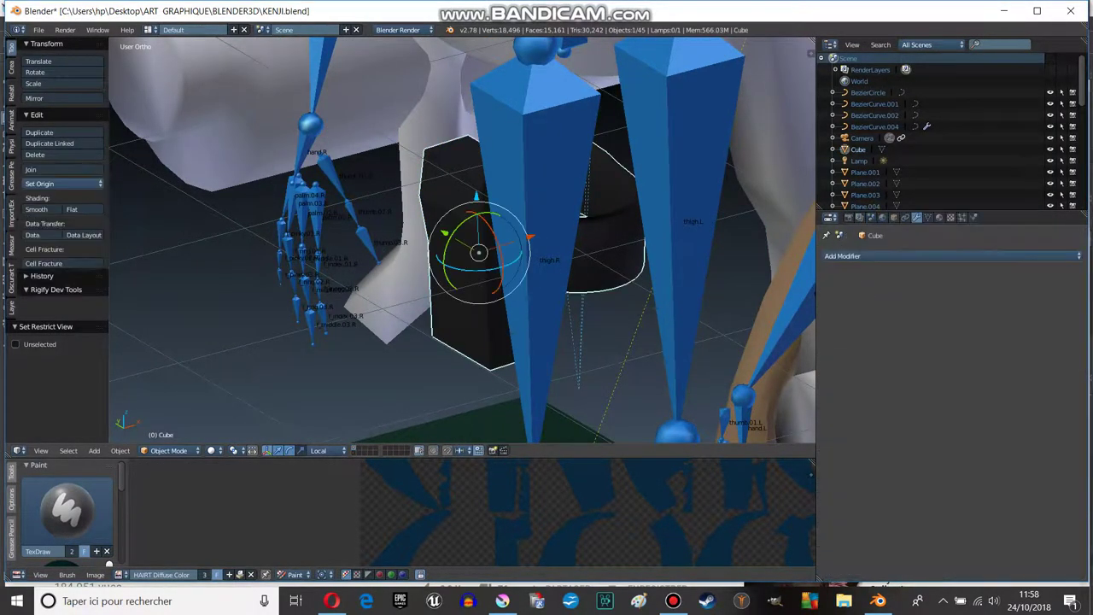
pyautogui.keyDown('shift'); pyautogui.rightClick(479, 253); pyautogui.keyUp('shift')
# - Parent the pouch to the metarig With Empty Groups, then select all its vertices in Edit Mode
pyautogui.hotkey('ctrl', 'p')
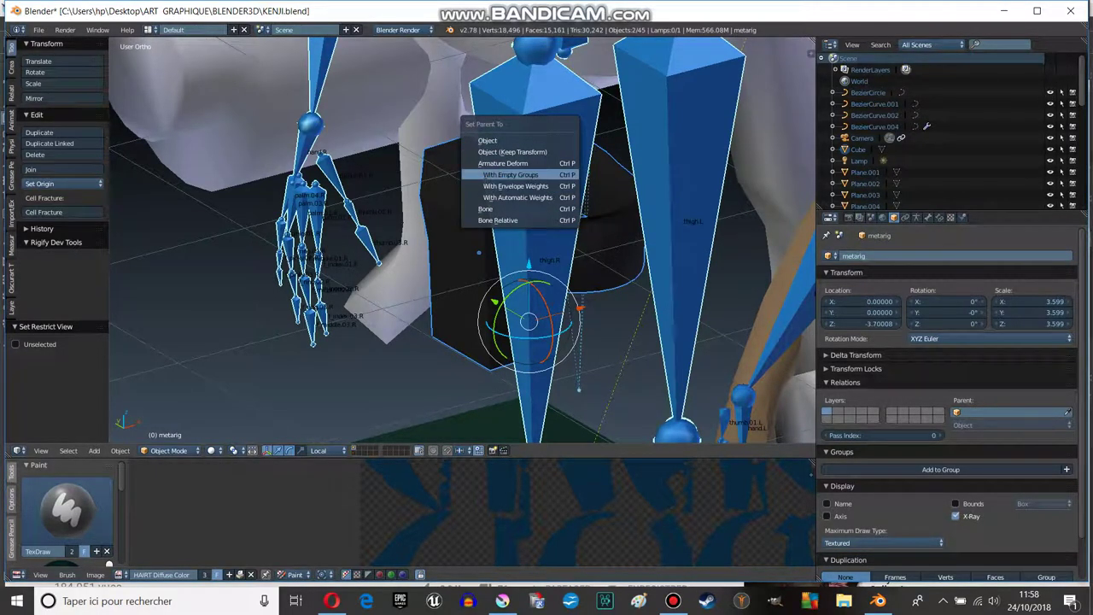
pyautogui.click(510, 174)
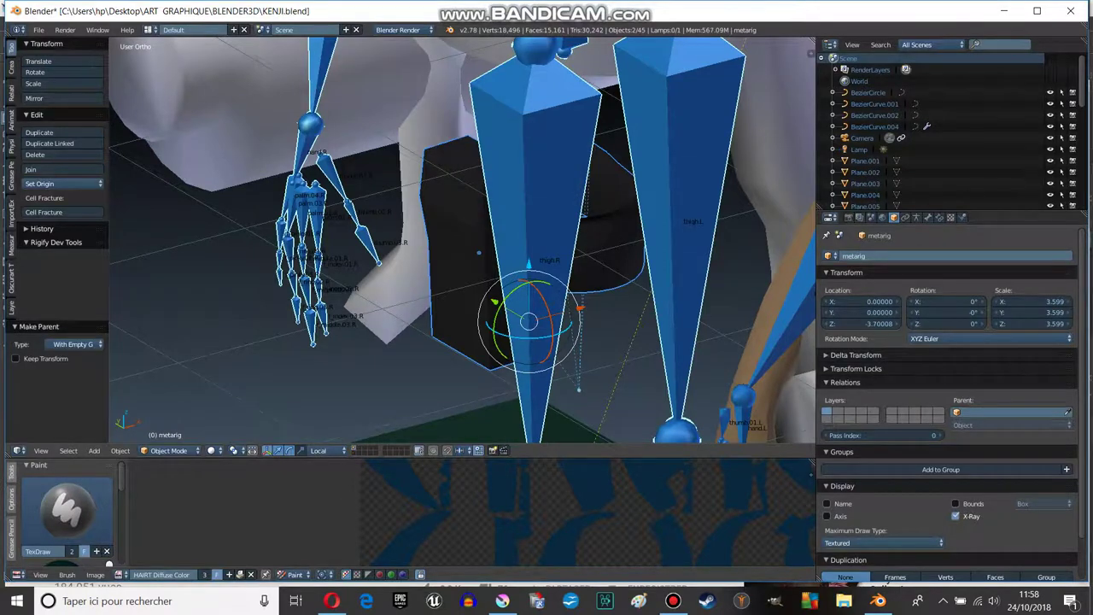
pyautogui.rightClick(479, 253)
pyautogui.click(917, 216)
pyautogui.press('Tab')
pyautogui.press('a')
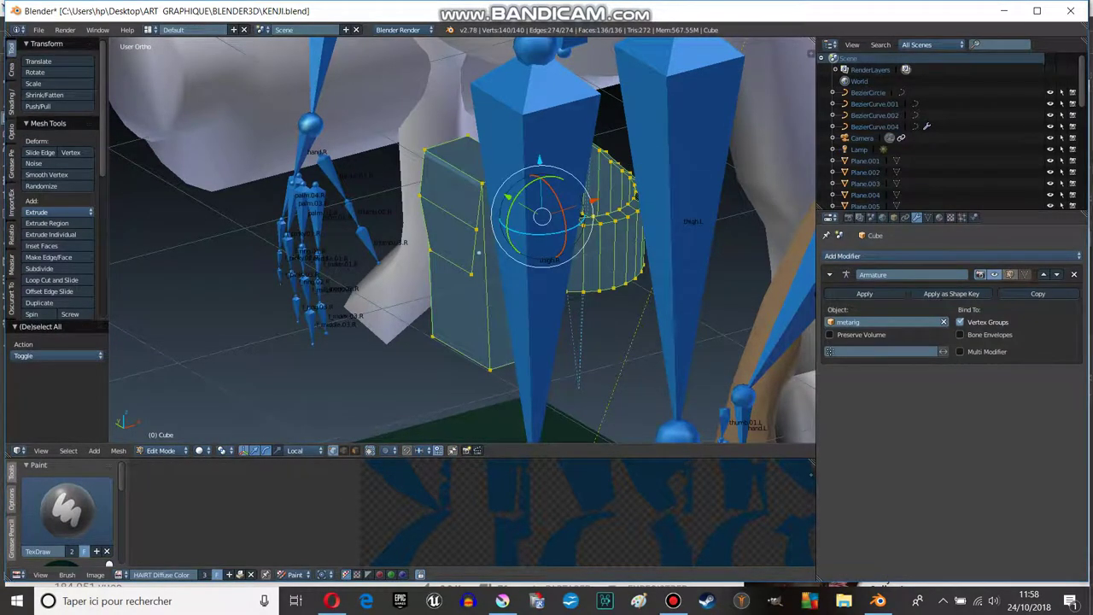
# - Show the pouch's vertex groups and open the extra vertex group options
pyautogui.click(928, 216)
pyautogui.scroll(4, 461, 239)
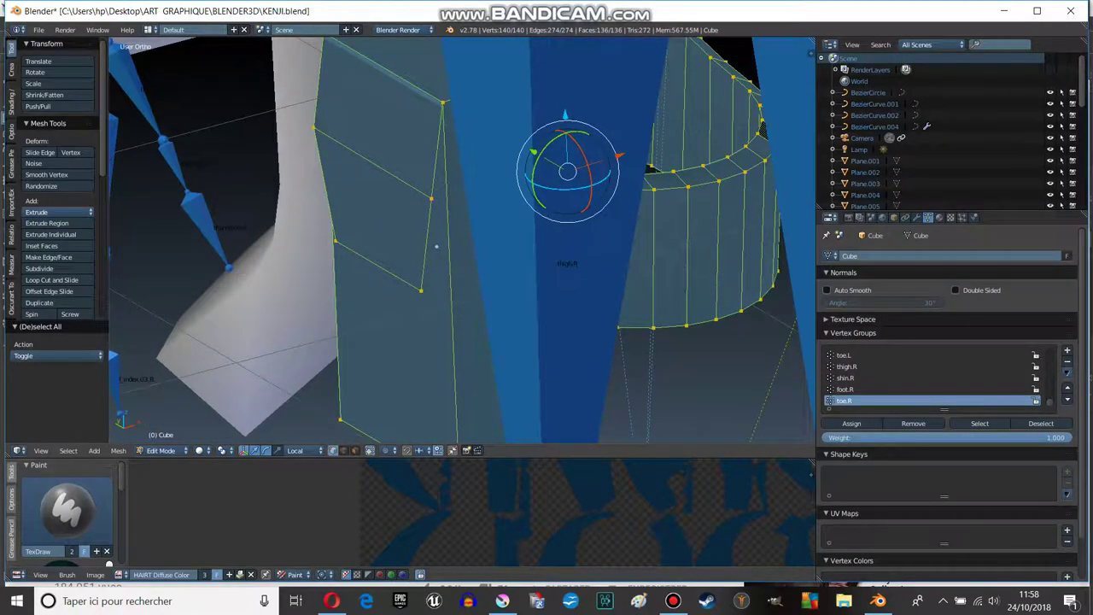
pyautogui.scroll(3, 931, 377)
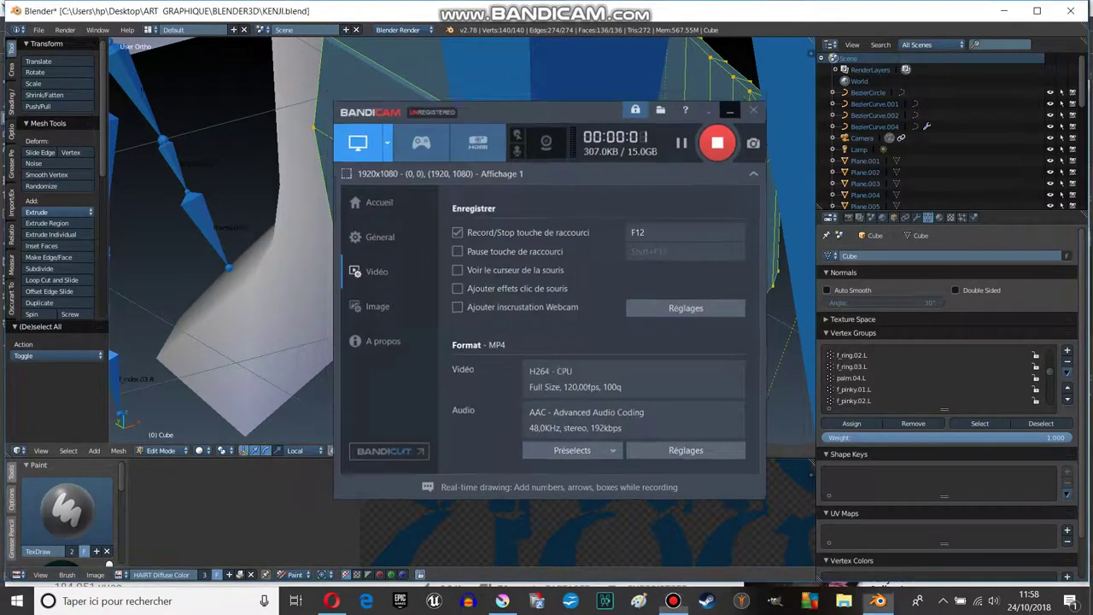
pyautogui.moveTo(461, 256); pyautogui.dragTo(513, 247, button='middle')
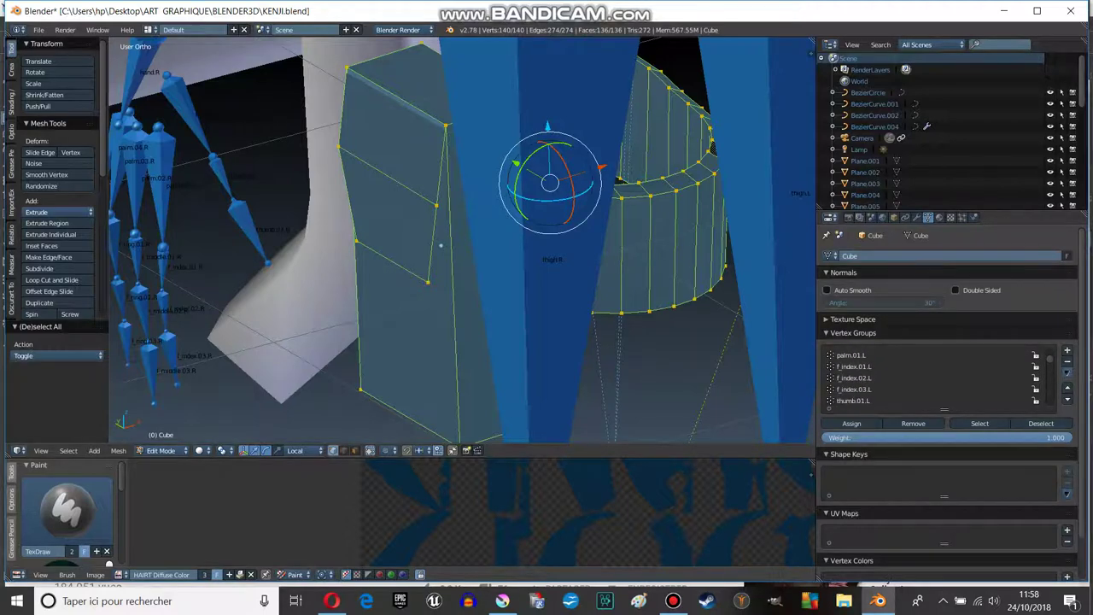
pyautogui.click(1066, 373)
pyautogui.scroll(-5, 931, 378)
# - Filter the vertex groups by 'hi', make thigh.R active, exit Edit Mode and select the metarig
pyautogui.hotkey('ctrl', 'f')
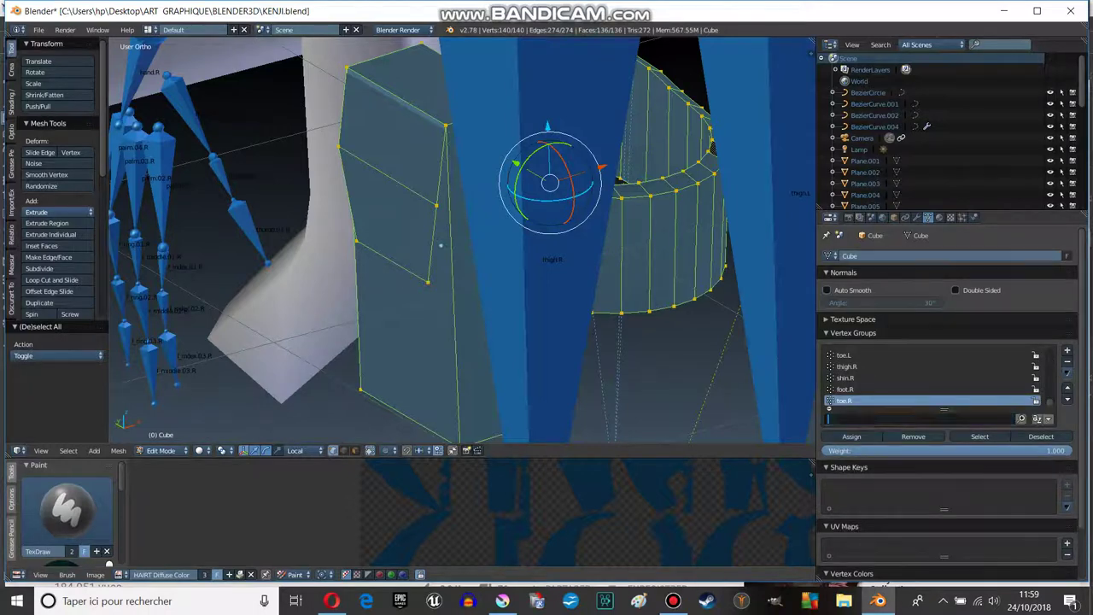
pyautogui.write('thi')
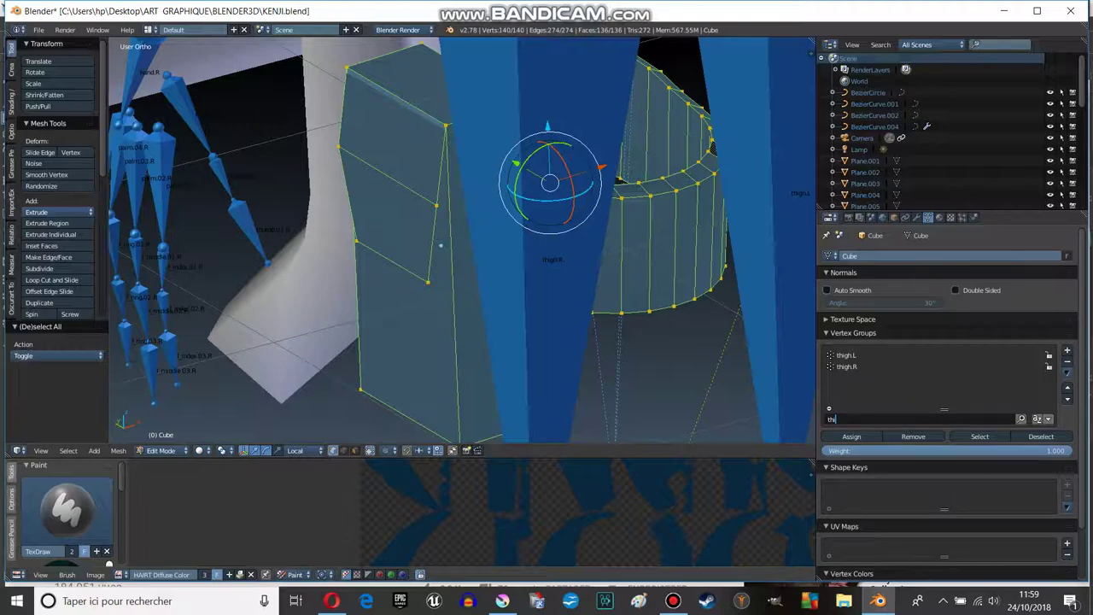
pyautogui.press('Return')
pyautogui.click(847, 367)
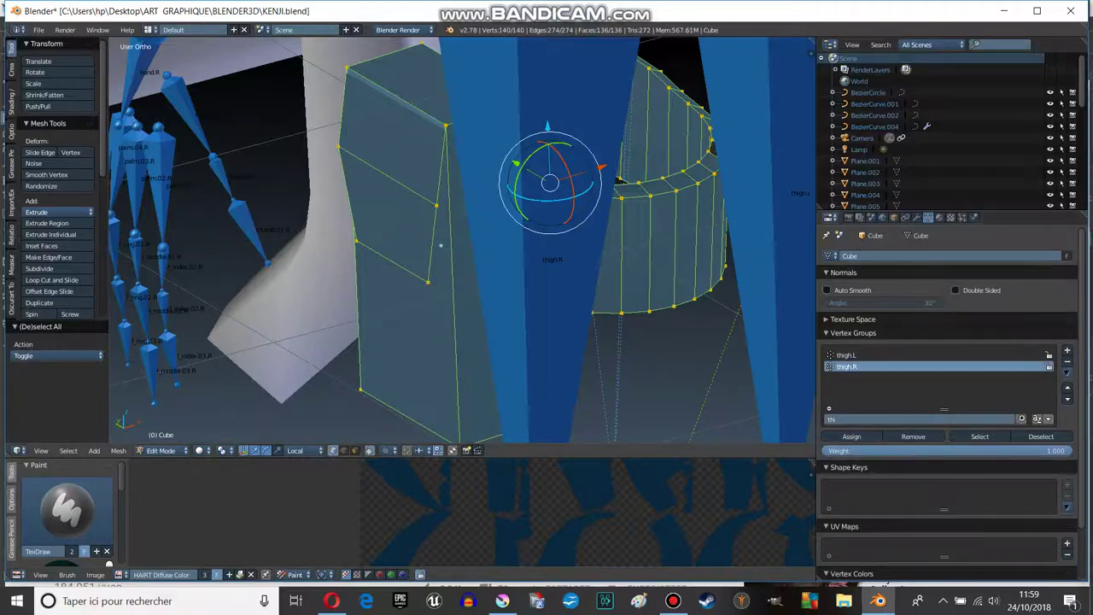
pyautogui.scroll(-3, 461, 239)
pyautogui.press('Tab')
pyautogui.rightClick(512, 256)
pyautogui.scroll(-5, 461, 239)
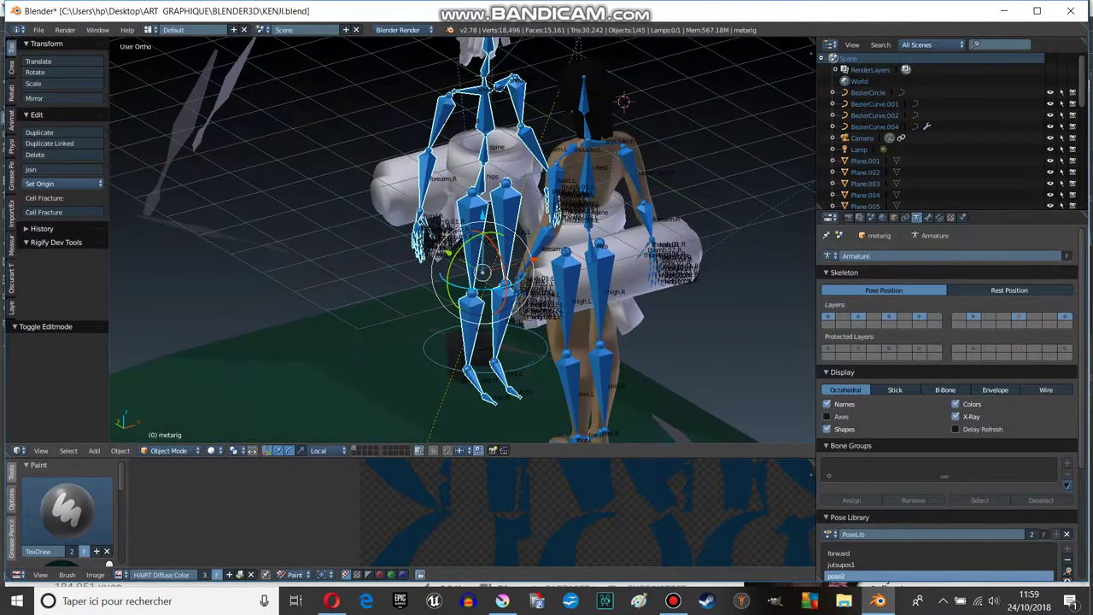
# - Select the rig's thigh.R bone in Edit and then Pose Mode, then leave Pose Mode
pyautogui.scroll(3, 461, 239)
pyautogui.scroll(-3, 461, 239)
pyautogui.moveTo(461, 239)
pyautogui.mouseDown(button='middle')
pyautogui.moveTo(512, 222)
pyautogui.moveTo(513, 256)
pyautogui.moveTo(495, 256)
pyautogui.moveTo(512, 264)
pyautogui.mouseUp(button='middle')
pyautogui.press('Tab')
pyautogui.press('Tab')
pyautogui.rightClick(470, 316)
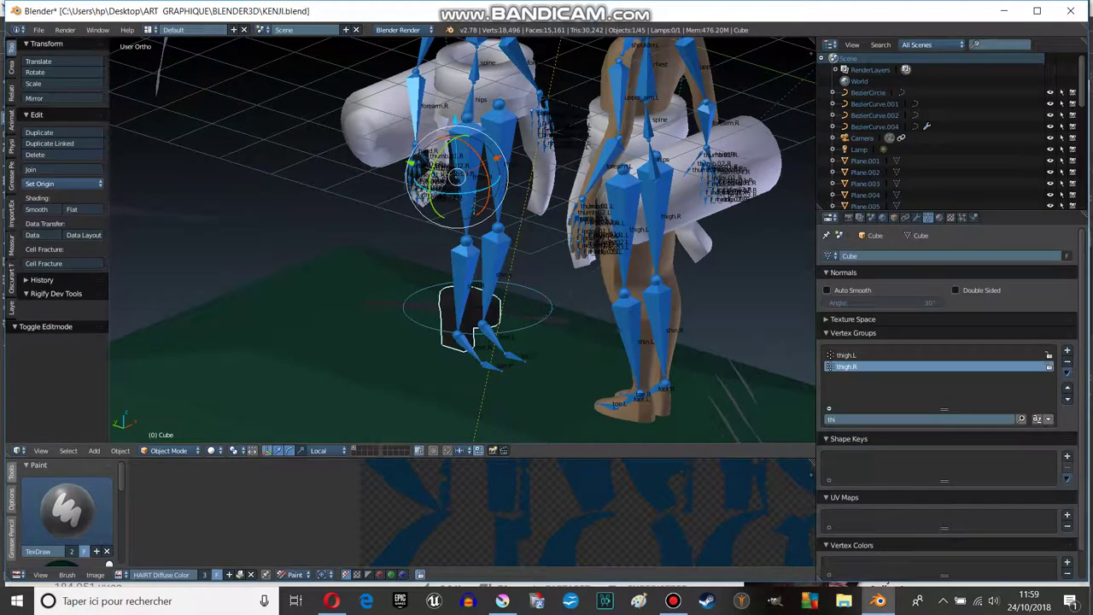
pyautogui.rightClick(469, 257)
pyautogui.hotkey('ctrl', 'Tab')
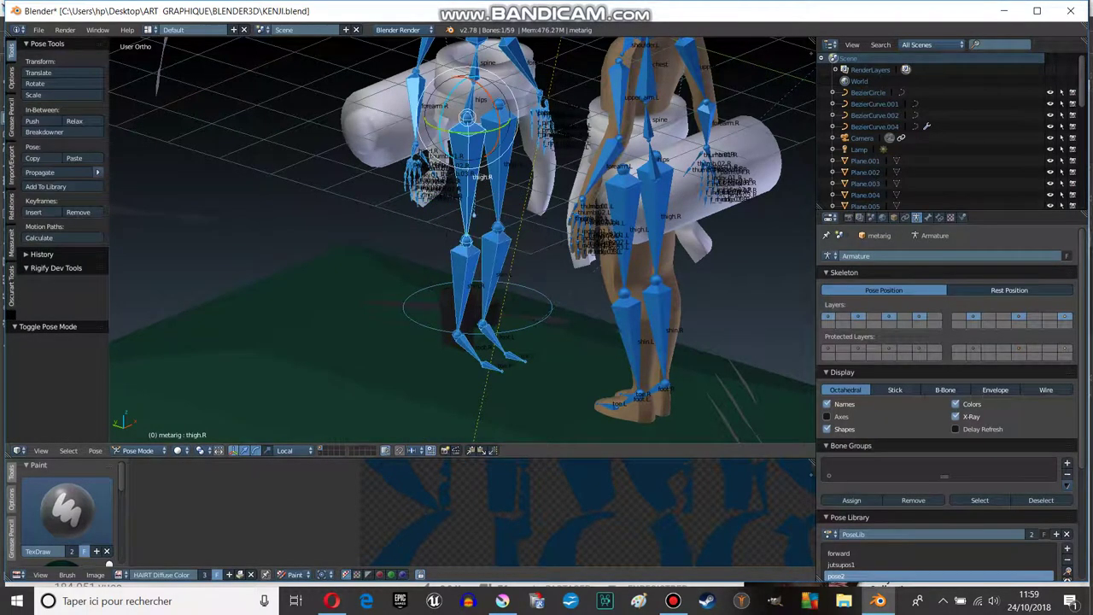
pyautogui.rightClick(495, 197)
pyautogui.scroll(4, 470, 256)
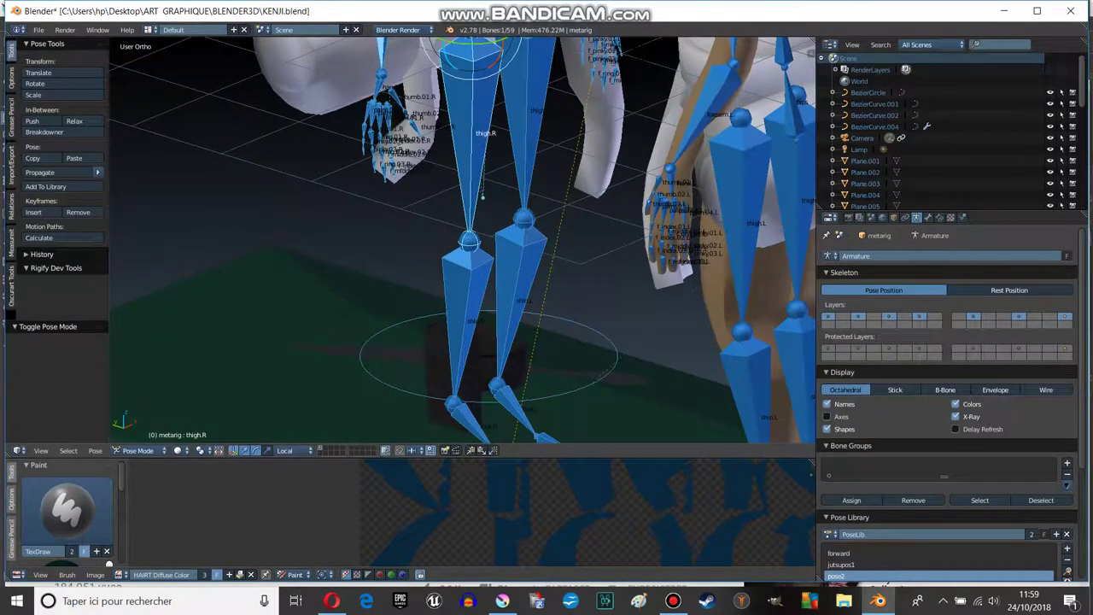
pyautogui.hotkey('ctrl', 'Tab')
# - Select the pouch and clear its vertex group name filter
pyautogui.rightClick(451, 366)
pyautogui.scroll(-2, 469, 256)
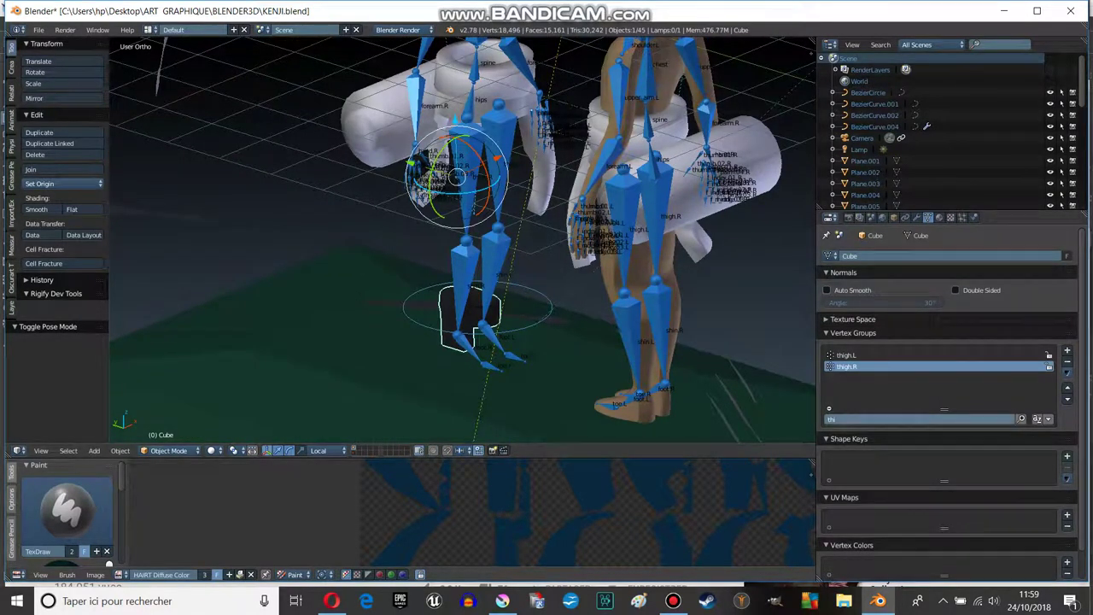
pyautogui.press('BackSpace')
pyautogui.press('BackSpace')
pyautogui.press('BackSpace')
pyautogui.click(856, 354)
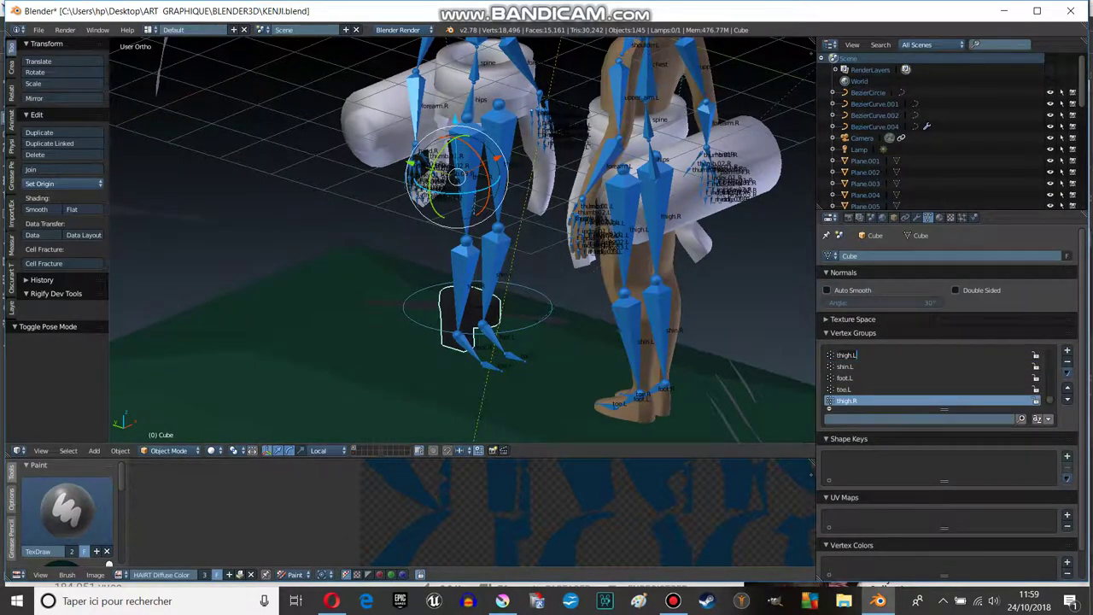
# - Cycle the rig through Pose, Object and Edit modes, then put the left character's rig into Pose Mode
pyautogui.rightClick(495, 256)
pyautogui.hotkey('ctrl', 'Tab')
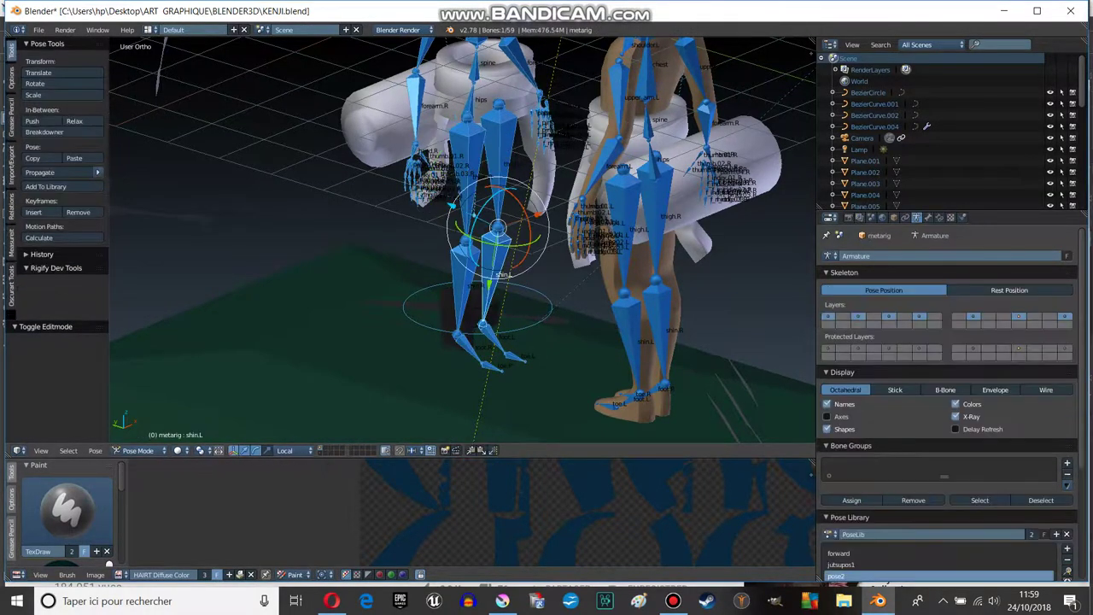
pyautogui.hotkey('ctrl', 'Tab')
pyautogui.hotkey('ctrl', 'Tab')
pyautogui.click(137, 450)
pyautogui.click(140, 437)
pyautogui.moveTo(341, 341); pyautogui.dragTo(324, 409, button='middle')
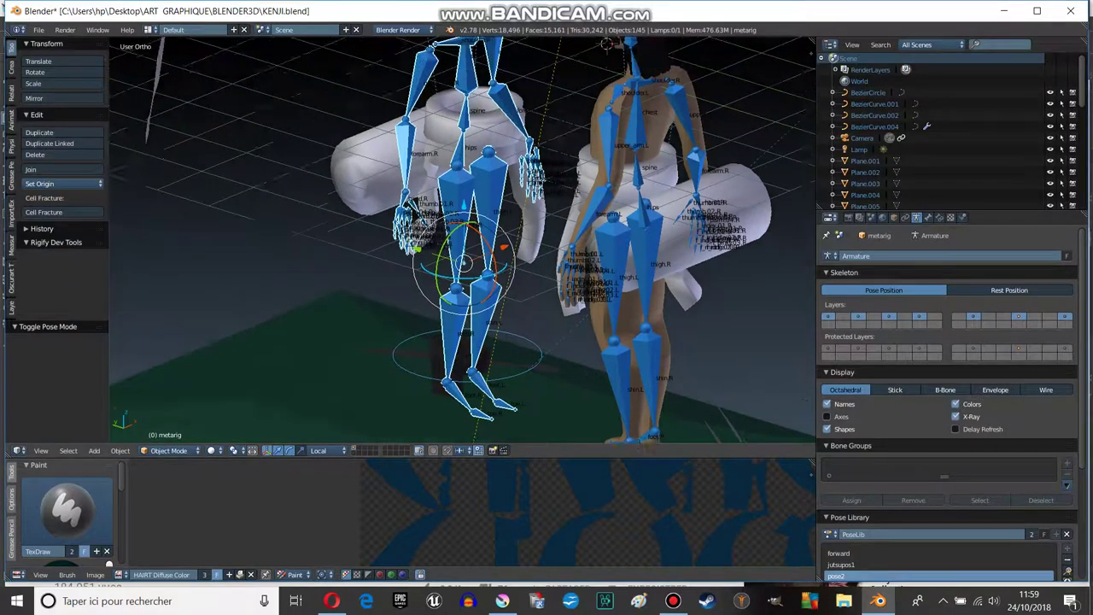
pyautogui.press('Tab')
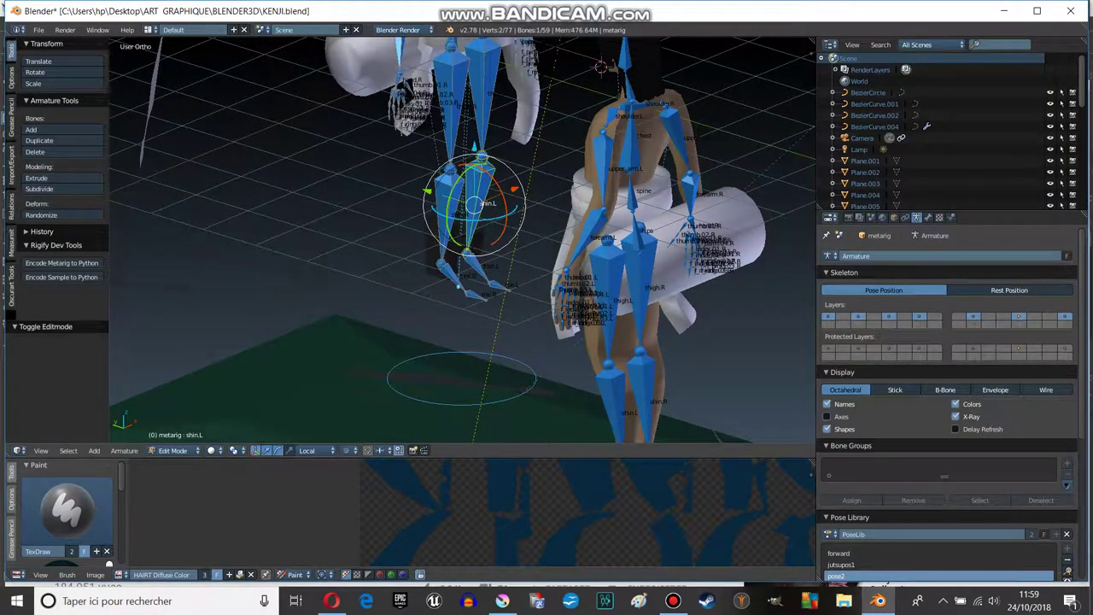
pyautogui.press('Tab')
pyautogui.press('a')
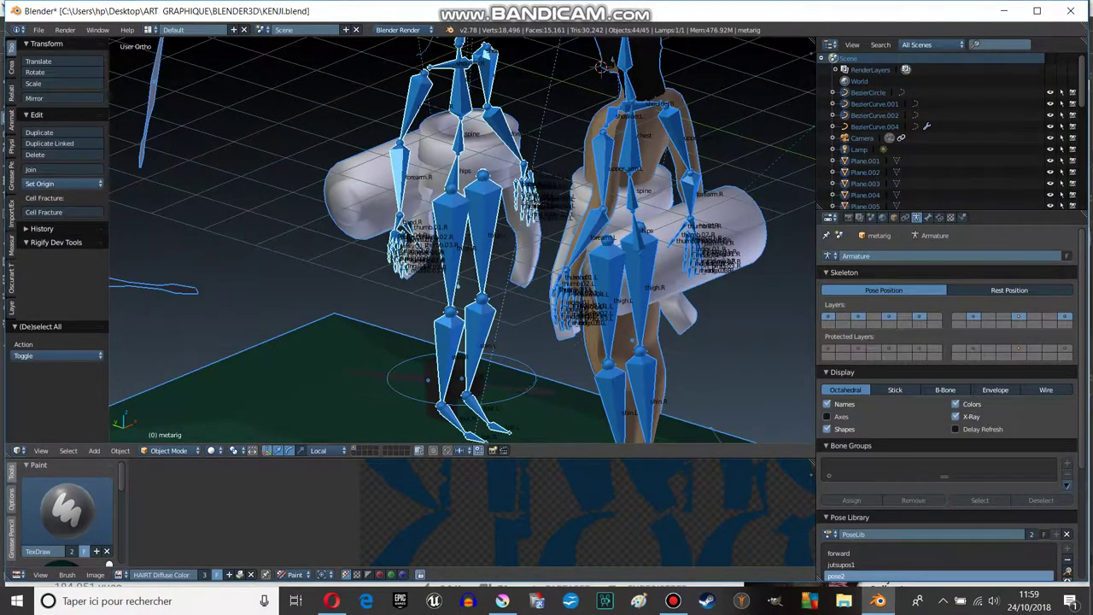
pyautogui.rightClick(461, 273)
pyautogui.hotkey('ctrl', 'Tab')
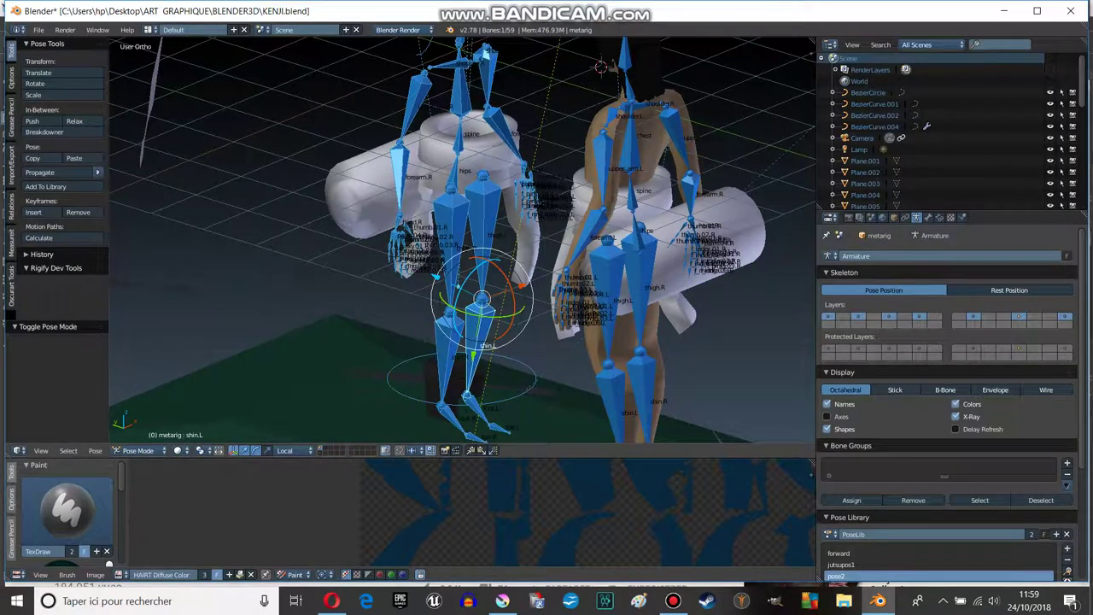
# - Select all rig bones and show a narrower view properties panel beside the viewport
pyautogui.press('a')
pyautogui.press('n')
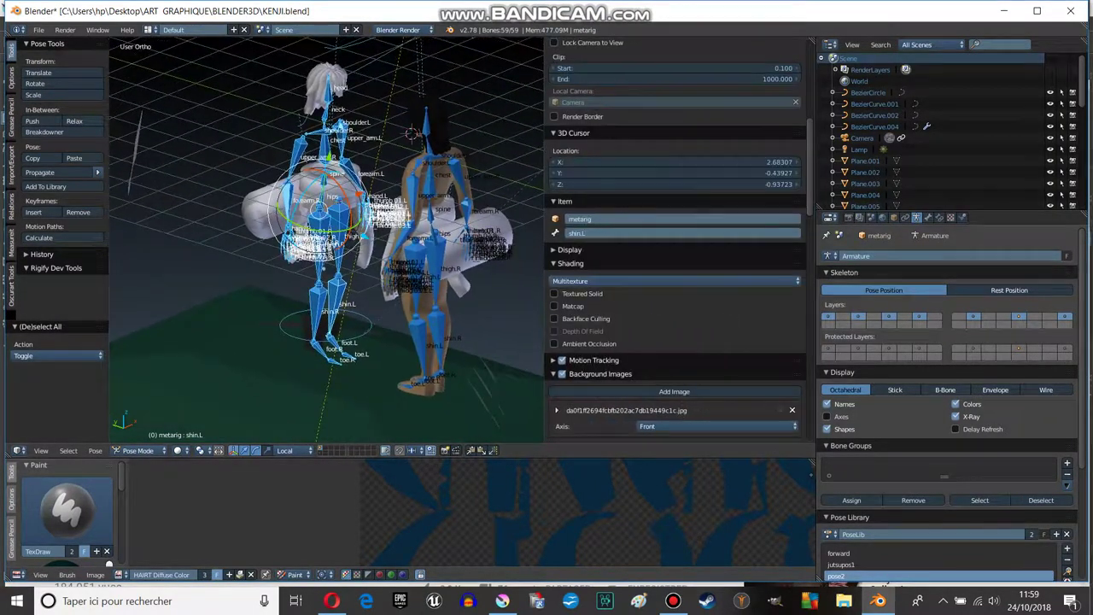
pyautogui.scroll(8, 674, 256)
pyautogui.scroll(2, 675, 257)
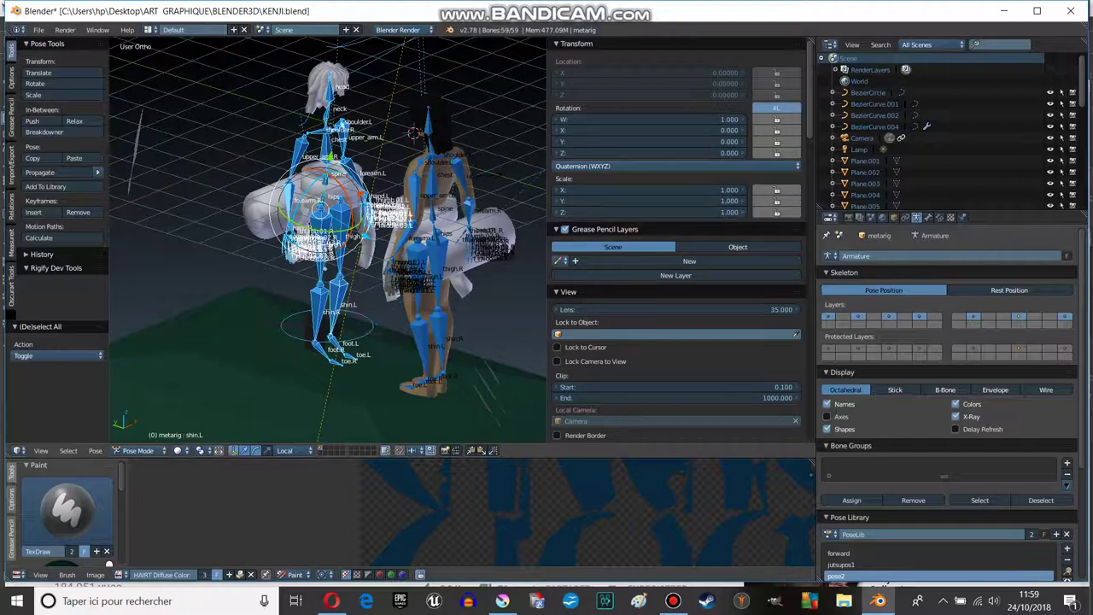
pyautogui.moveTo(549, 256)
pyautogui.mouseDown()
pyautogui.moveTo(747, 256)
pyautogui.moveTo(664, 257)
pyautogui.mouseUp()
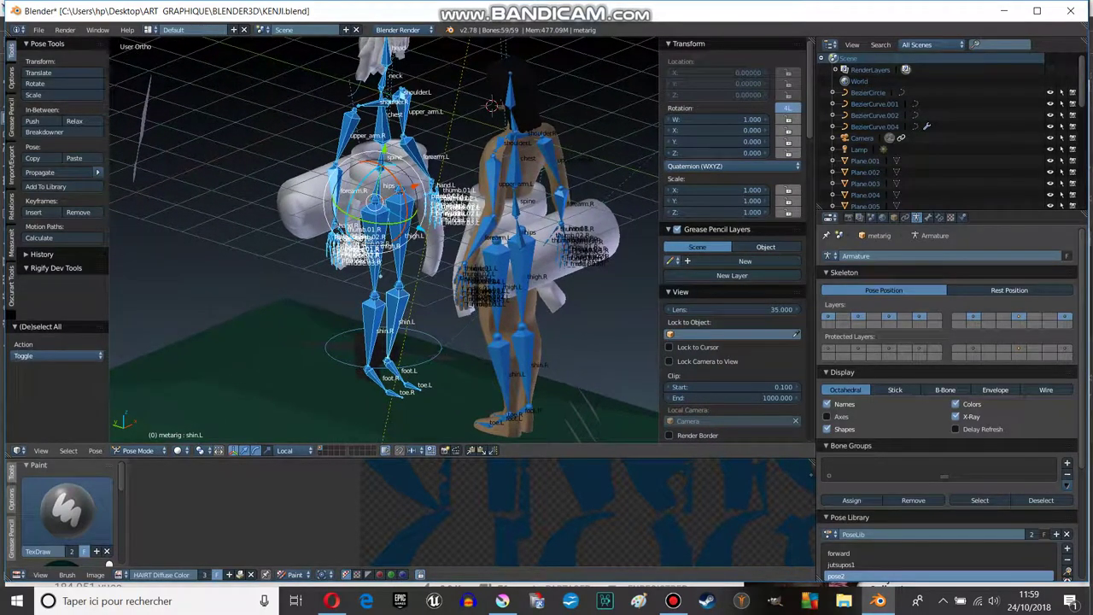
# - Raise the pouch about 2.28 along Z, to Z -0.57852
pyautogui.hotkey('ctrl', 'Tab')
pyautogui.hotkey('ctrl', 'Tab')
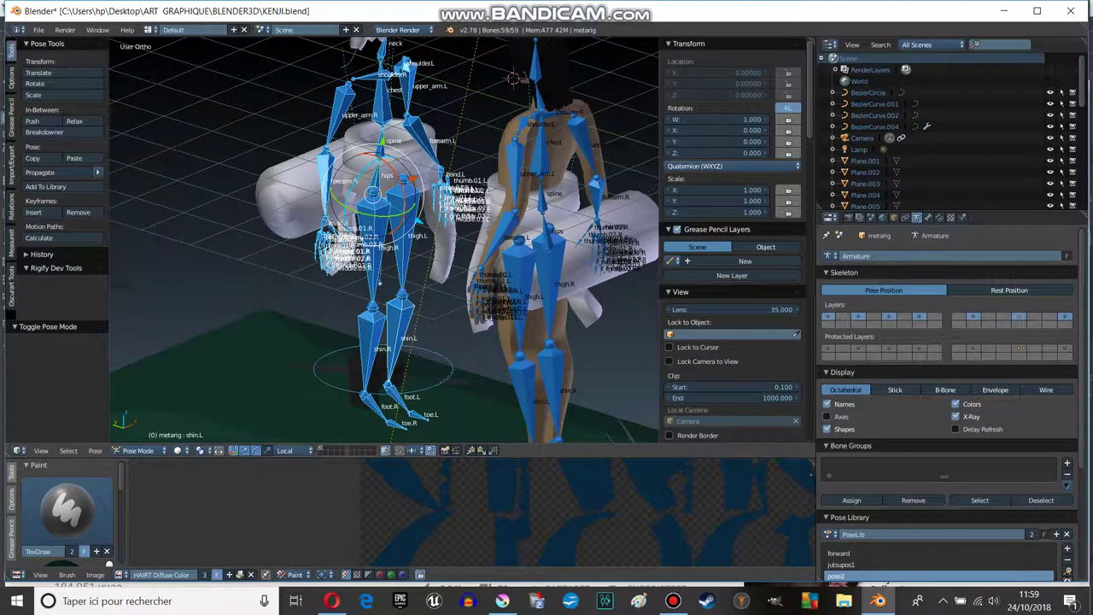
pyautogui.rightClick(375, 380)
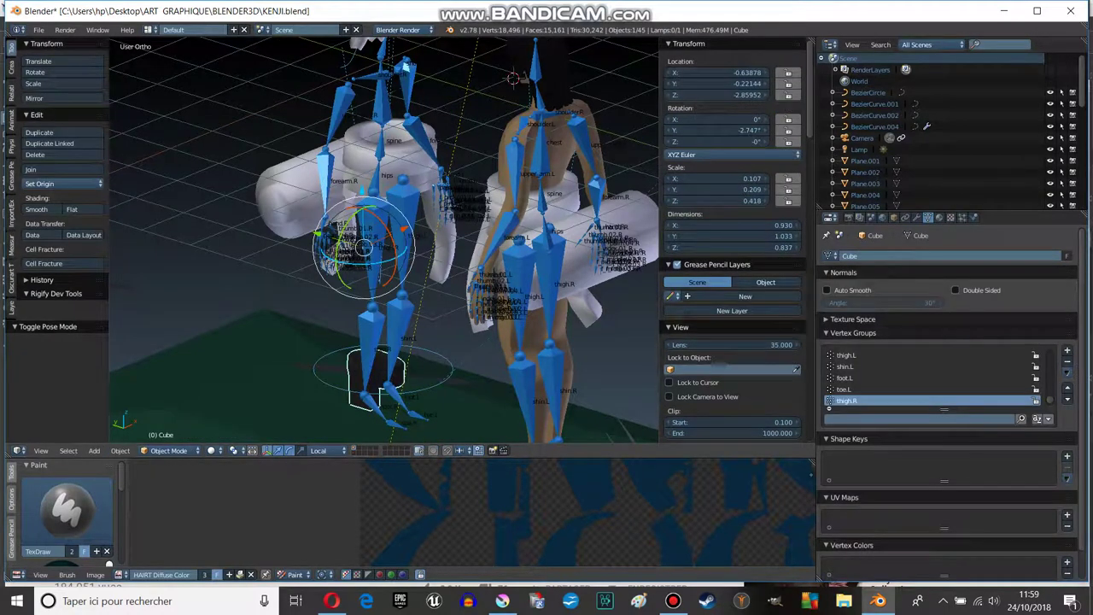
pyautogui.moveTo(363, 232); pyautogui.dragTo(360, 96)
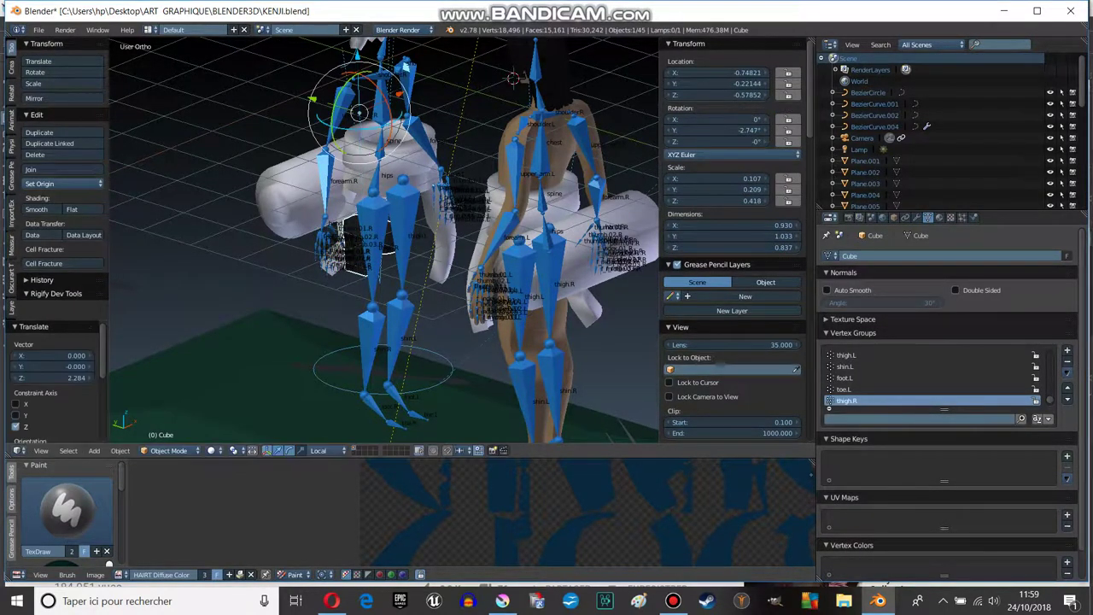
pyautogui.press('Tab')
pyautogui.moveTo(384, 256); pyautogui.dragTo(426, 248, button='middle')
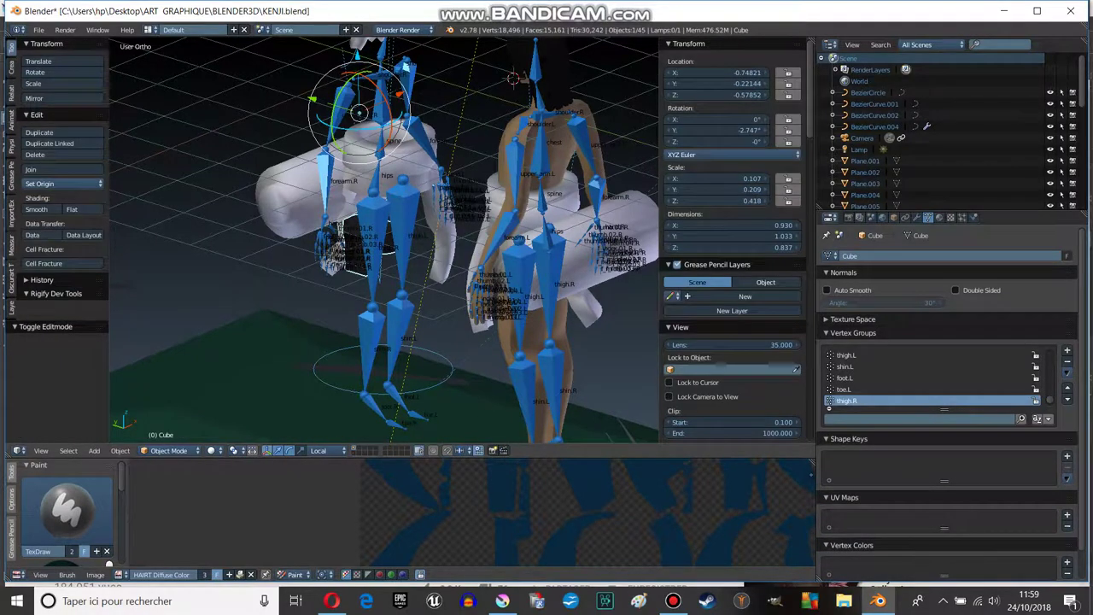
pyautogui.press('Tab')
# - Select the rig's right shin bone in Pose Mode, then return the rig to Object Mode
pyautogui.scroll(5, 376, 171)
pyautogui.scroll(-2, 375, 171)
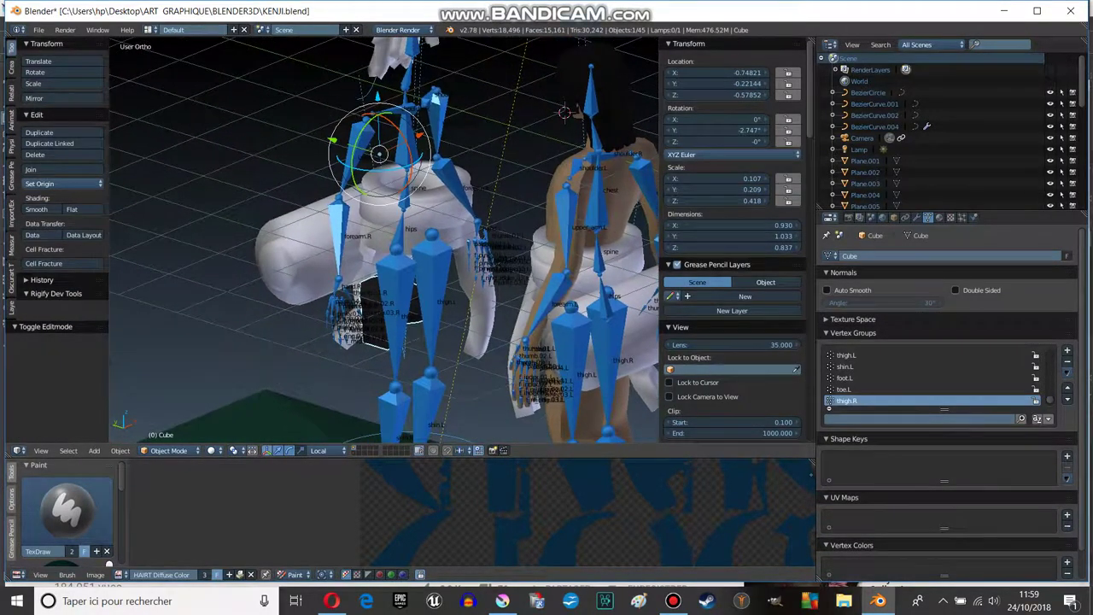
pyautogui.rightClick(388, 321)
pyautogui.hotkey('ctrl', 'Tab')
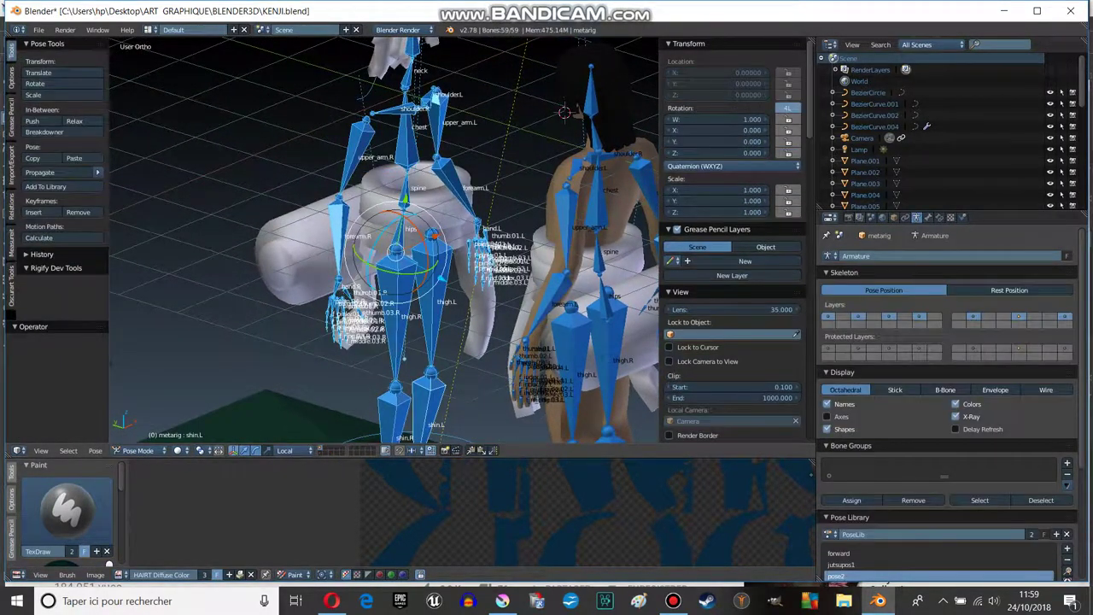
pyautogui.moveTo(384, 256); pyautogui.dragTo(384, 213, button='middle')
pyautogui.press('Tab')
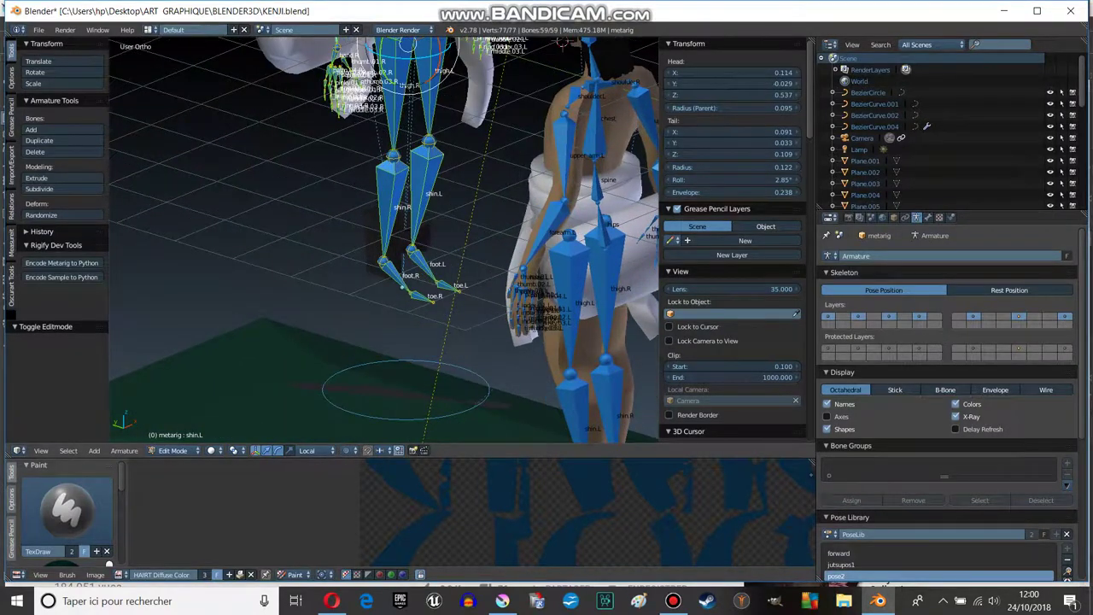
pyautogui.press('Tab')
pyautogui.rightClick(385, 401)
pyautogui.scroll(3, 384, 401)
pyautogui.scroll(2, 384, 401)
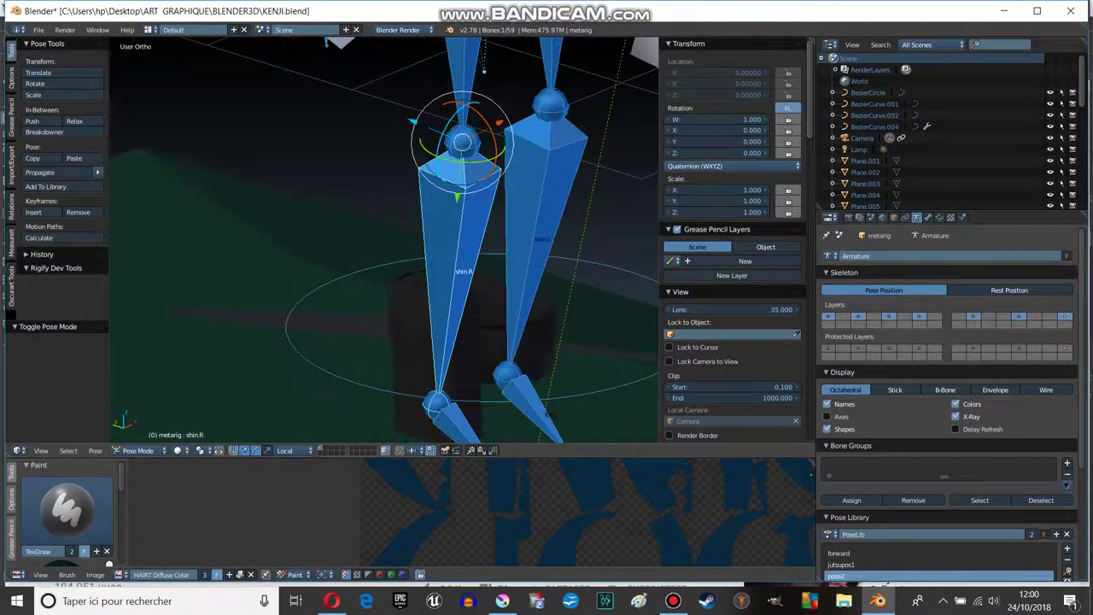
pyautogui.click(137, 450)
pyautogui.click(137, 411)
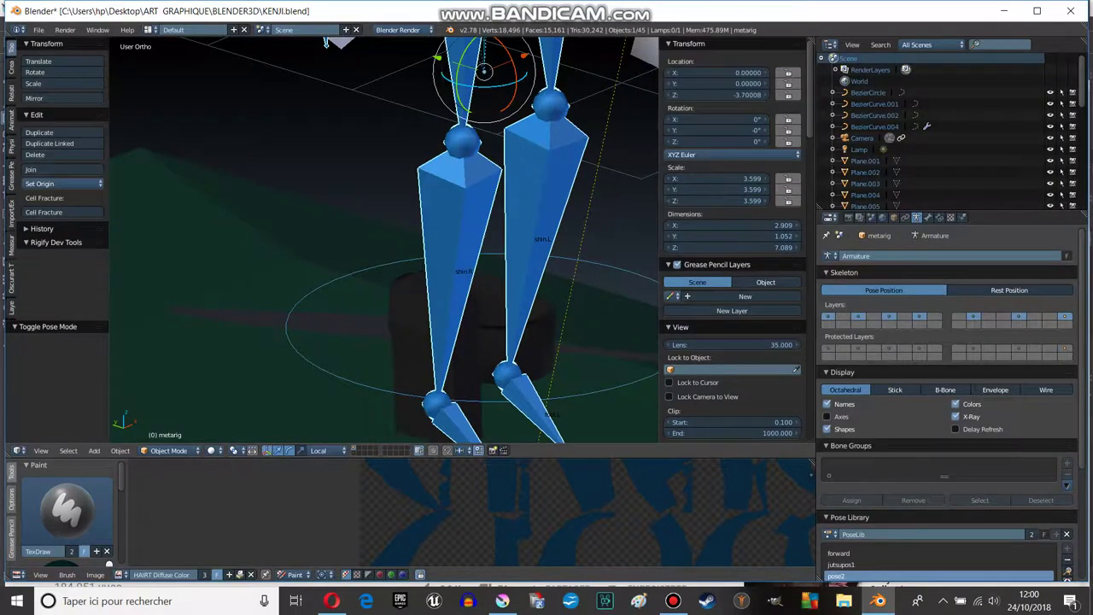
# - Select the pouch and switch the scene to wireframe display, back in Object Mode
pyautogui.rightClick(474, 341)
pyautogui.press('Tab')
pyautogui.scroll(-2, 384, 239)
pyautogui.scroll(3, 384, 239)
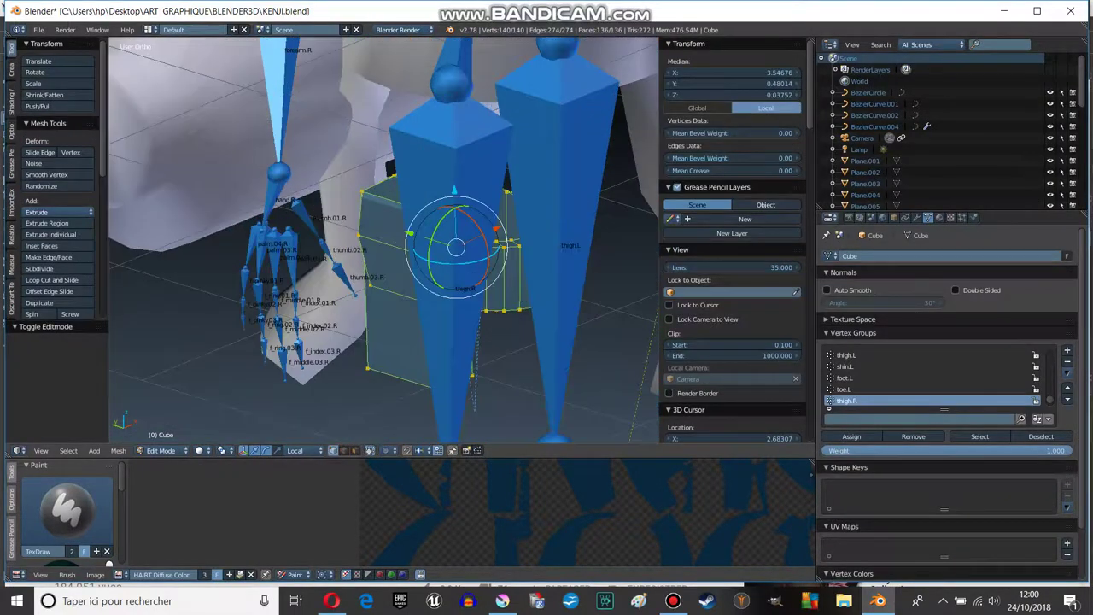
pyautogui.press('z')
pyautogui.scroll(-2, 384, 239)
pyautogui.scroll(-1, 384, 239)
pyautogui.press('Tab')
pyautogui.scroll(2, 384, 239)
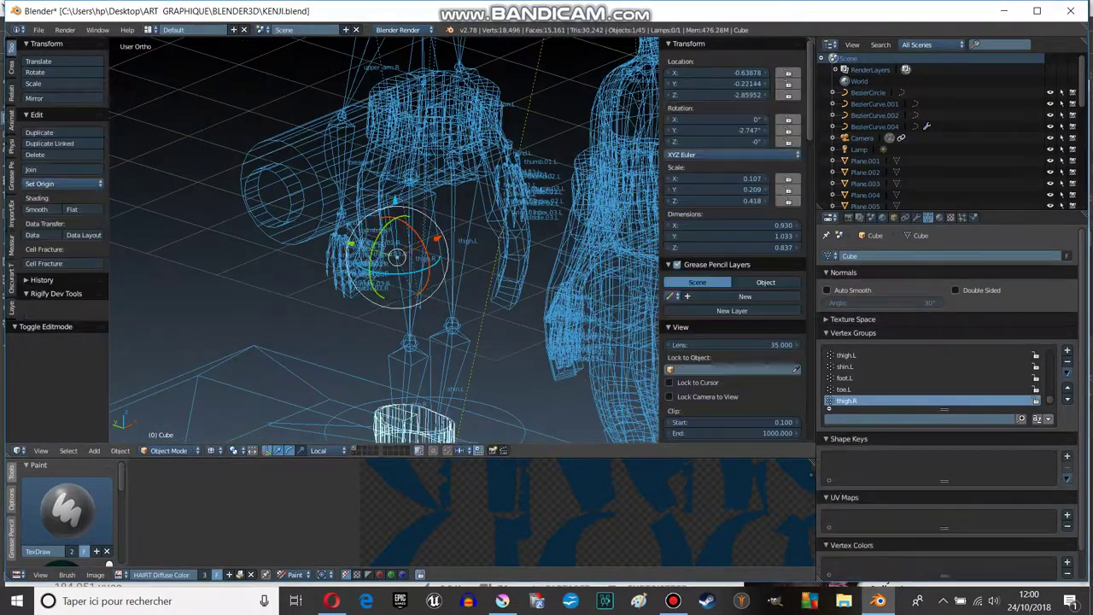
pyautogui.scroll(-3, 384, 239)
pyautogui.scroll(4, 384, 239)
pyautogui.scroll(1, 385, 239)
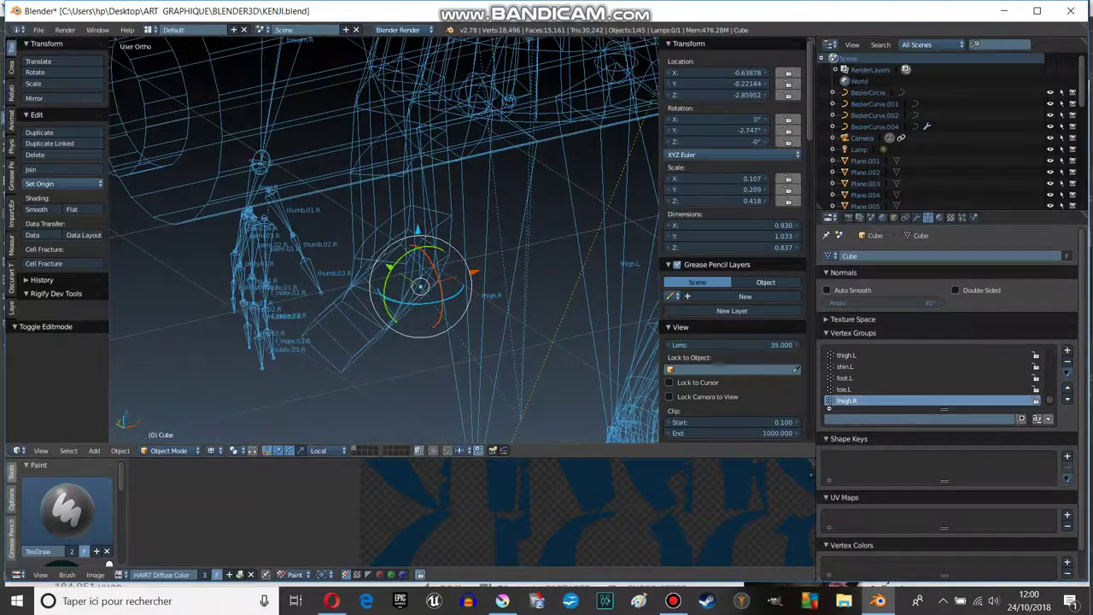
pyautogui.moveTo(384, 324)
pyautogui.keyDown('shift'); pyautogui.mouseDown(button='middle')
pyautogui.moveTo(342, 65)
pyautogui.moveTo(376, 106)
pyautogui.mouseUp(button='middle'); pyautogui.keyUp('shift')
# - Try Set Origin's Geometry to Origin and Origin to Geometry options on the pouch
pyautogui.click(60, 184)
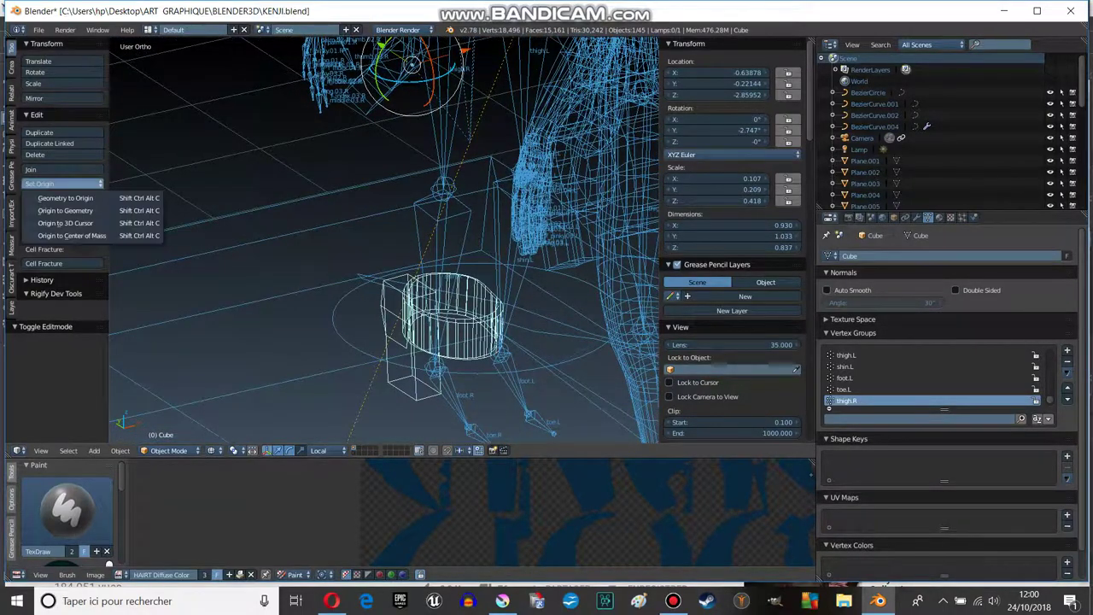
pyautogui.click(65, 197)
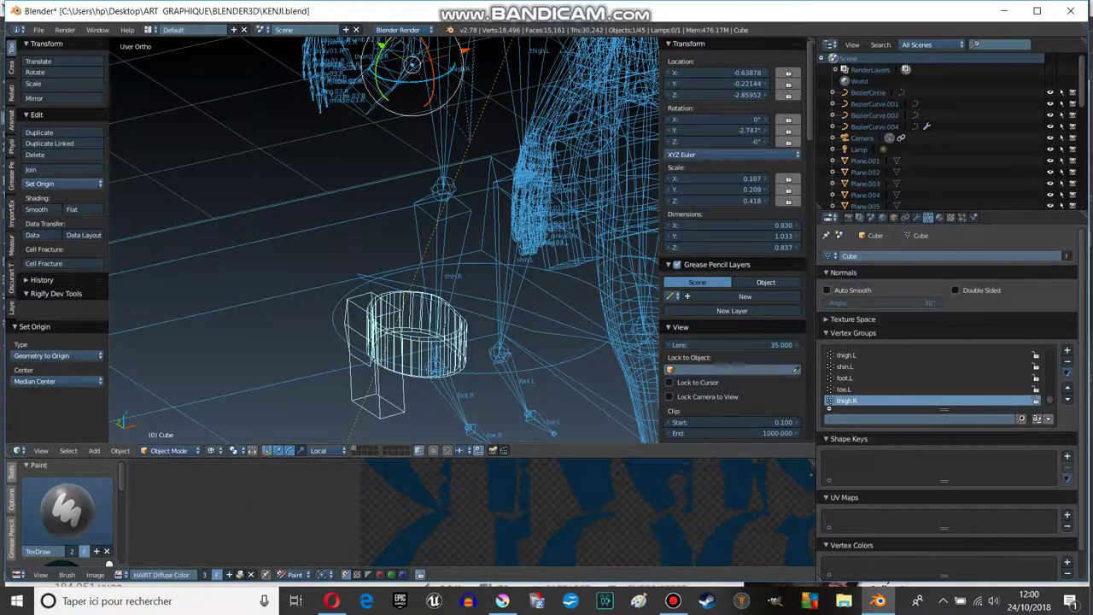
pyautogui.moveTo(384, 257)
pyautogui.mouseDown(button='middle')
pyautogui.moveTo(359, 256)
pyautogui.moveTo(392, 256)
pyautogui.moveTo(386, 290)
pyautogui.mouseUp(button='middle')
pyautogui.click(63, 184)
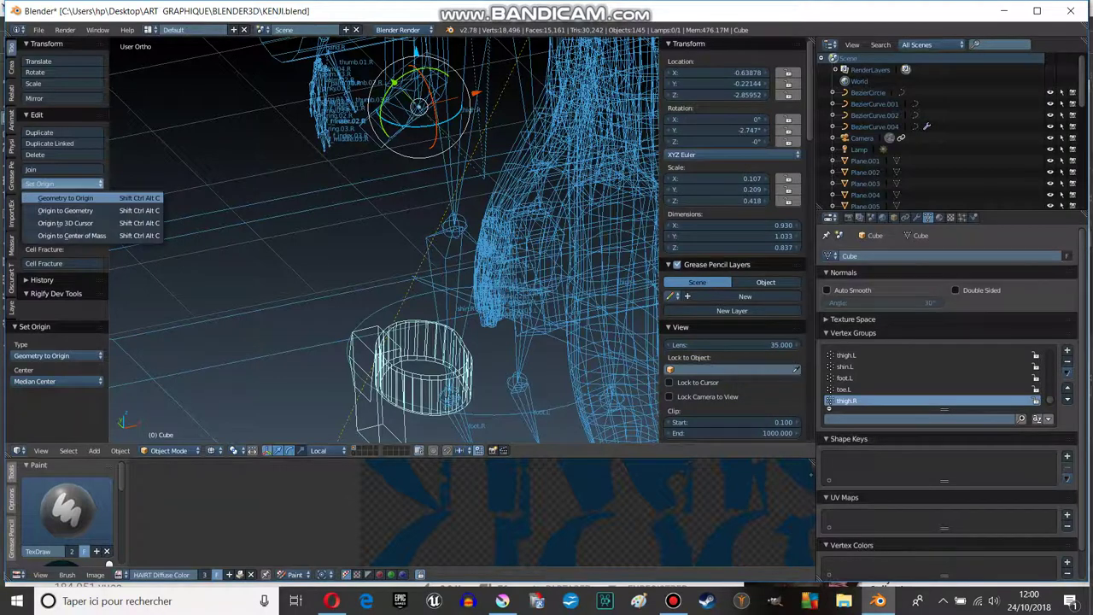
pyautogui.click(65, 210)
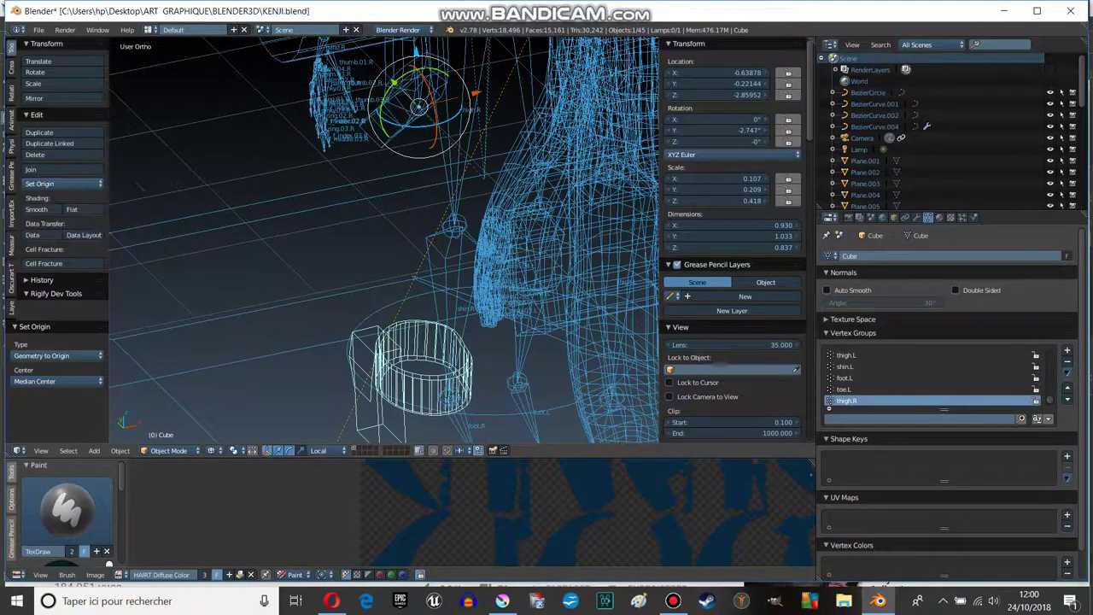
pyautogui.click(64, 184)
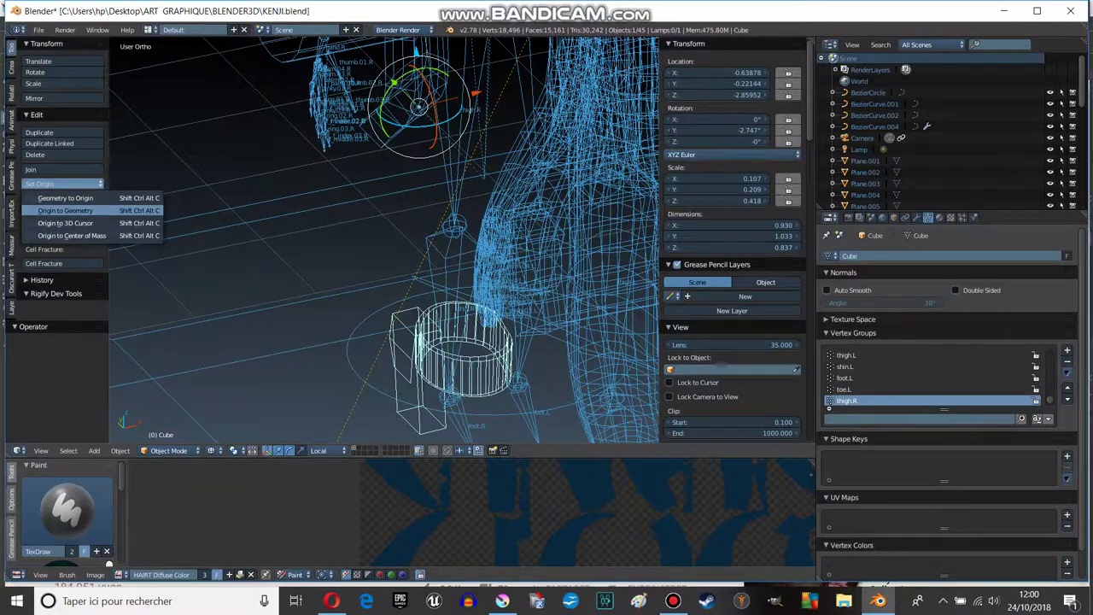
pyautogui.click(65, 210)
# - Move the geometry back to its origin, then use Origin to Center of Mass
pyautogui.click(64, 184)
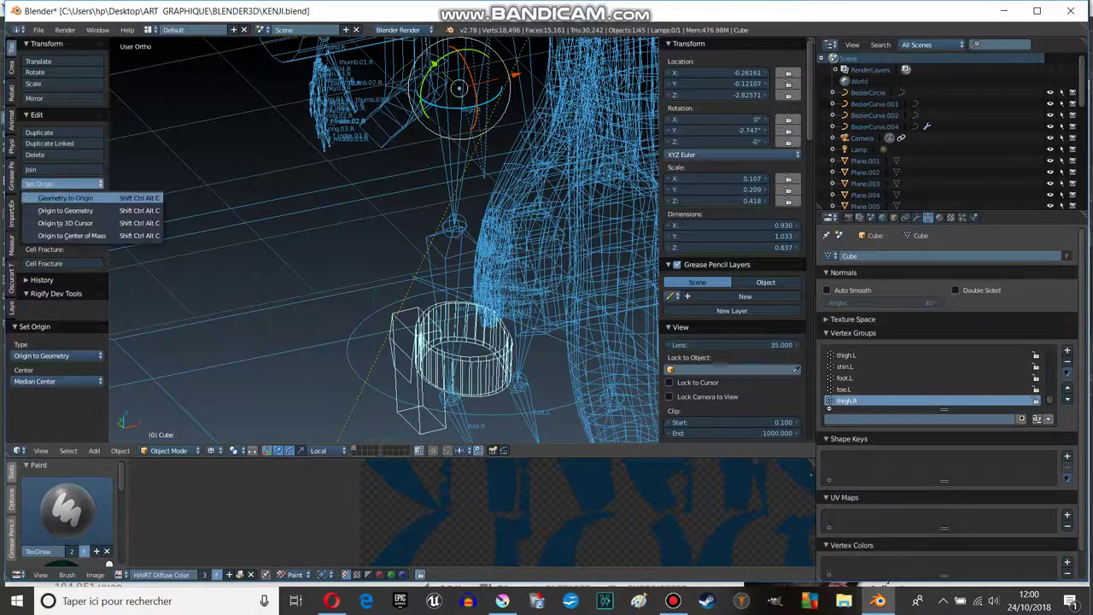
pyautogui.click(65, 197)
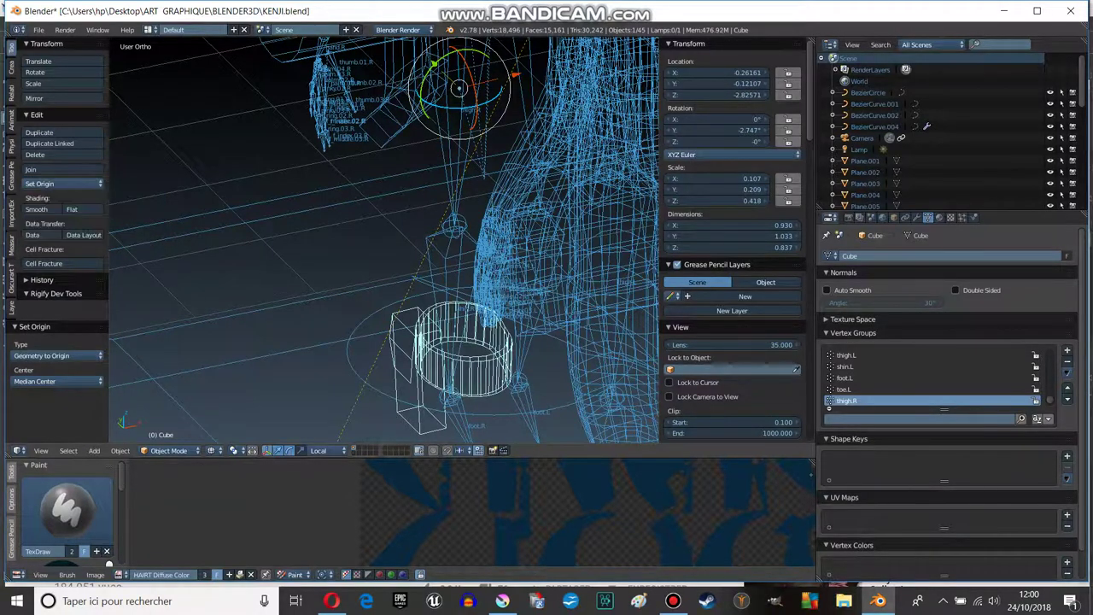
pyautogui.click(63, 183)
pyautogui.click(72, 234)
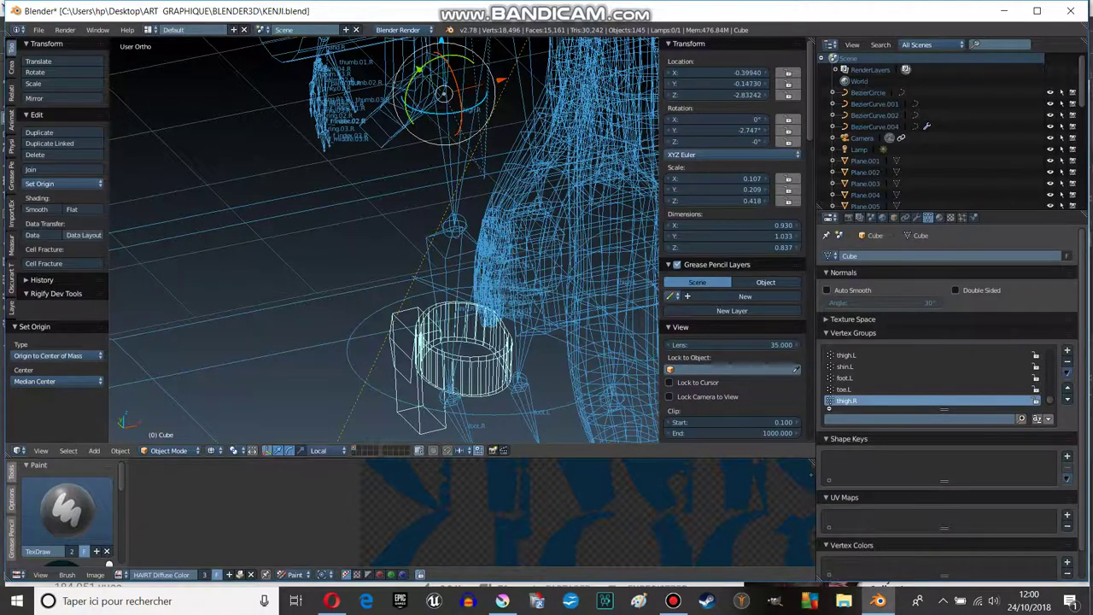
pyautogui.scroll(-3, 384, 239)
# - Move the pouch cube onto the thigh, then enter Edit Mode and undo
pyautogui.press('g')
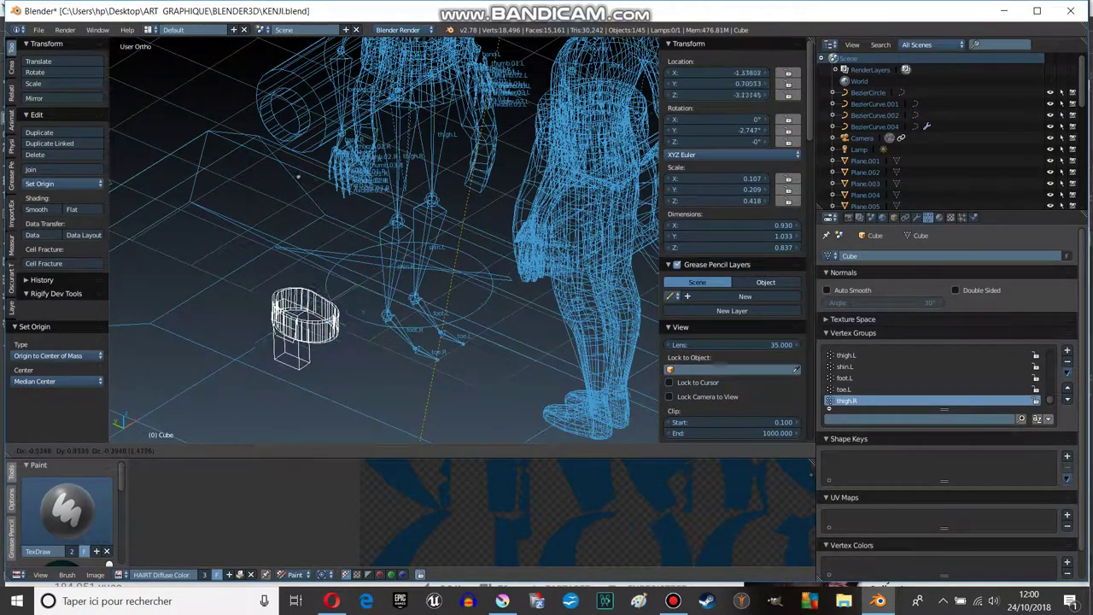
pyautogui.click(401, 145)
pyautogui.press('Tab')
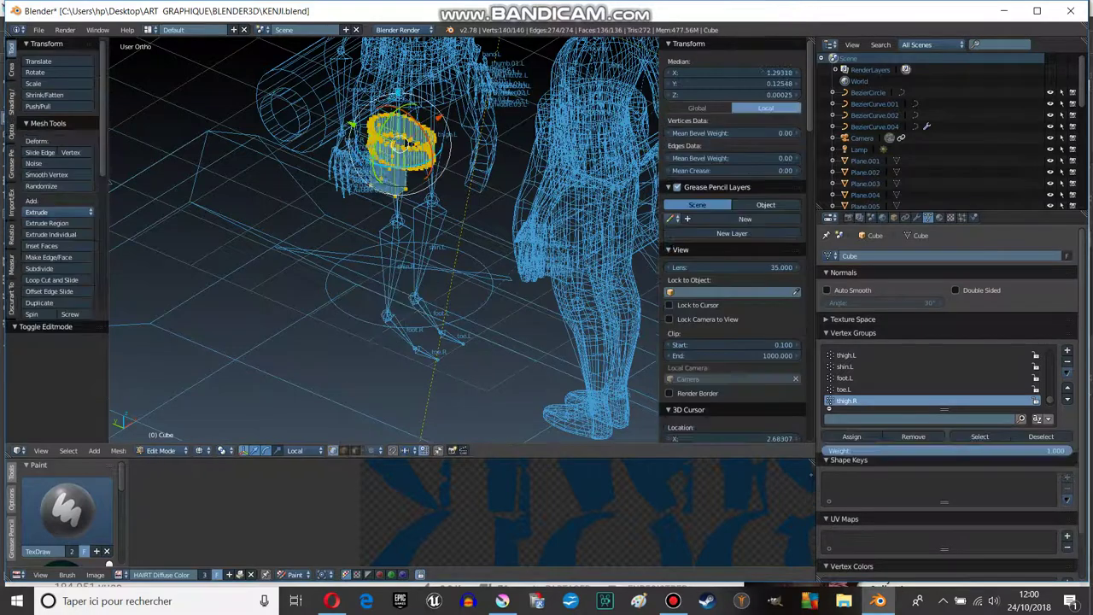
pyautogui.hotkey('ctrl', 'z')
# - Switch the viewport to solid shading and frame both rigged figures around the legs
pyautogui.moveTo(359, 281); pyautogui.dragTo(397, 295, button='middle')
pyautogui.press('z')
pyautogui.scroll(2, 397, 294)
pyautogui.scroll(3, 416, 352)
pyautogui.scroll(-1, 416, 352)
pyautogui.moveTo(416, 352)
pyautogui.mouseDown(button='middle')
pyautogui.moveTo(407, 318)
pyautogui.moveTo(419, 307)
pyautogui.mouseUp(button='middle')
# - Toggle the pouch in and out of Edit Mode and test a grab, cancelling it
pyautogui.press('Tab')
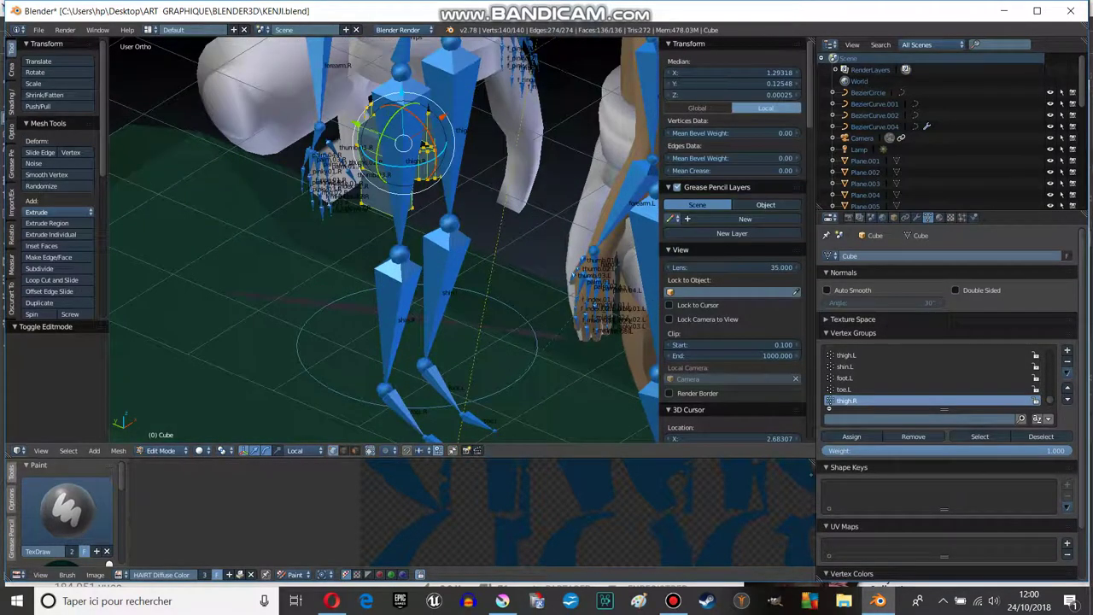
pyautogui.press('Tab')
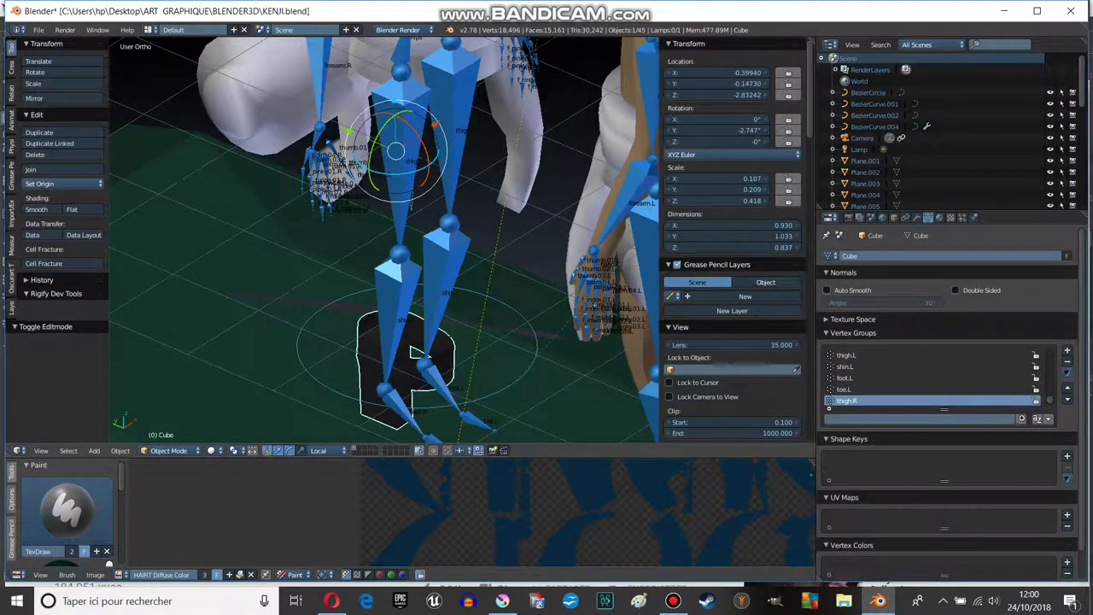
pyautogui.press('g')
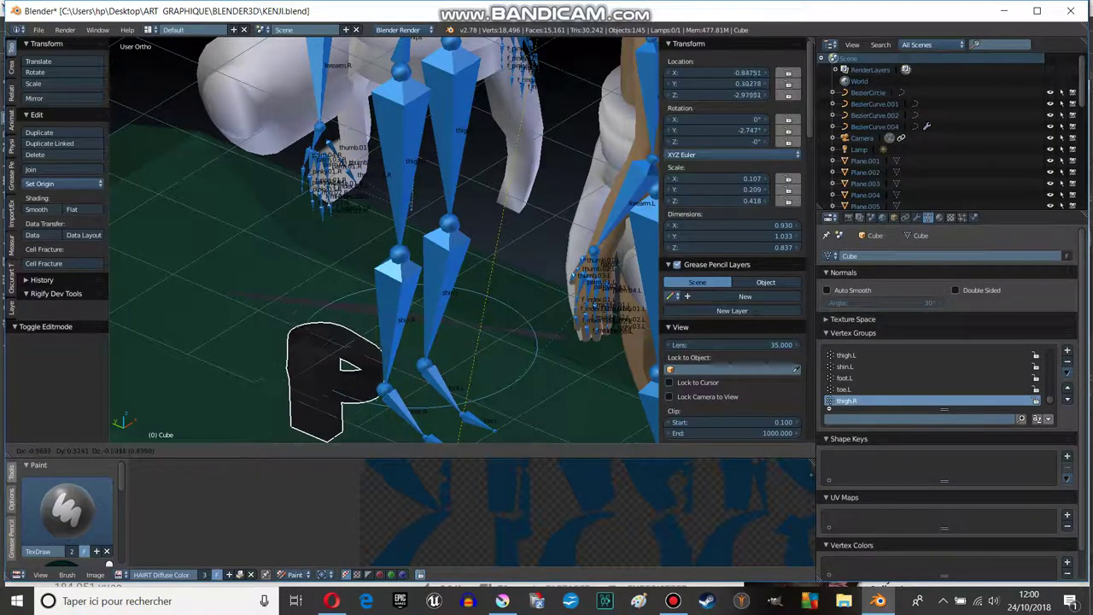
pyautogui.rightClick(416, 352)
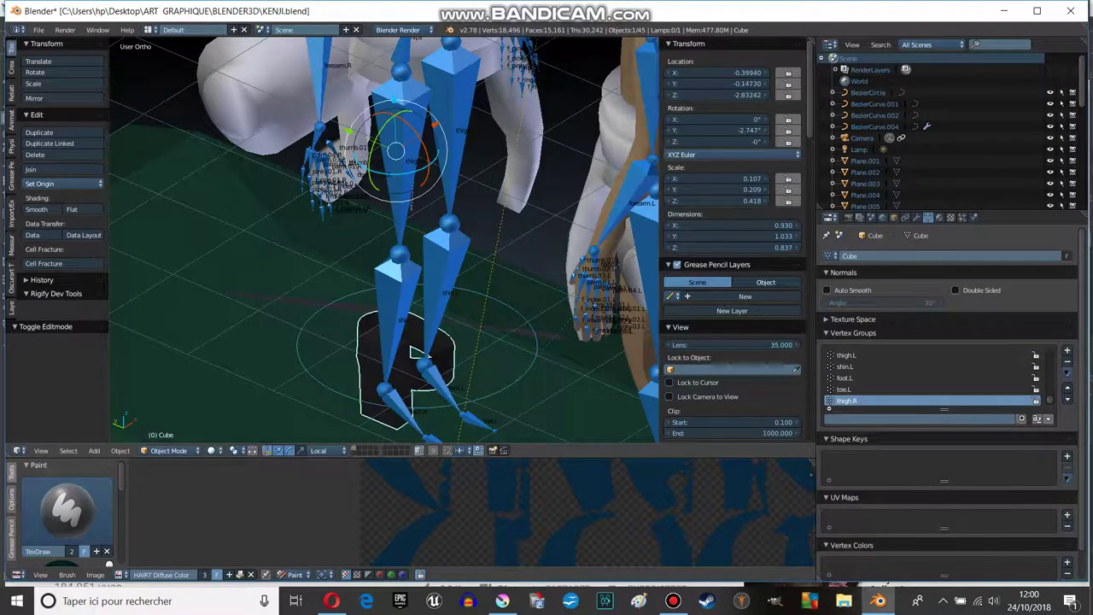
# - Bring up the Alt+P Clear Parent options for the pouch
pyautogui.moveTo(416, 353); pyautogui.dragTo(401, 324, button='middle')
pyautogui.scroll(3, 401, 325)
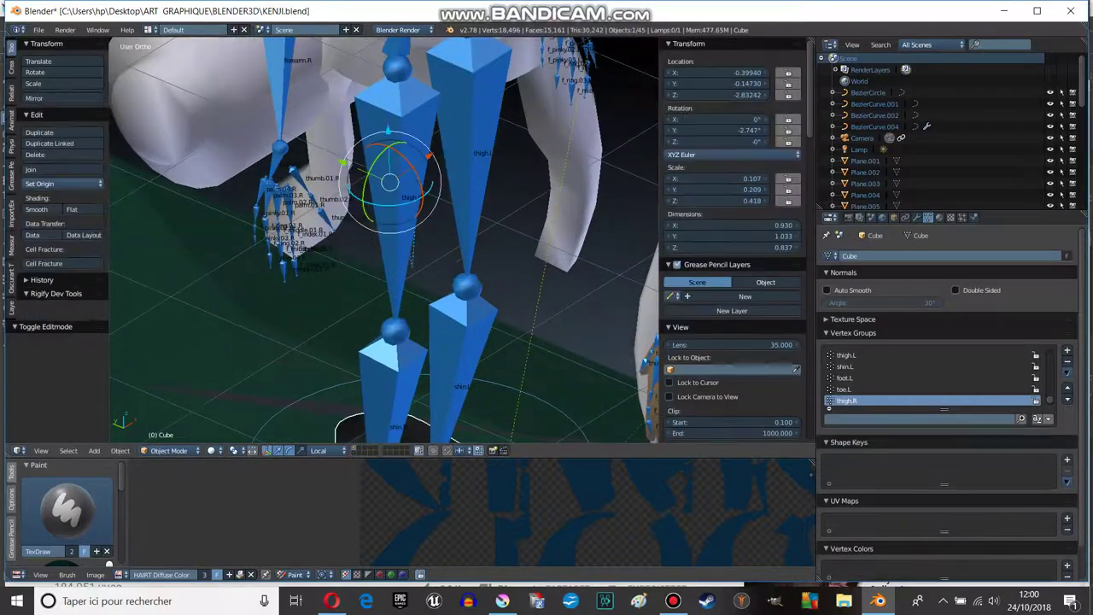
pyautogui.scroll(-3, 384, 239)
pyautogui.moveTo(384, 239); pyautogui.dragTo(401, 256, button='middle')
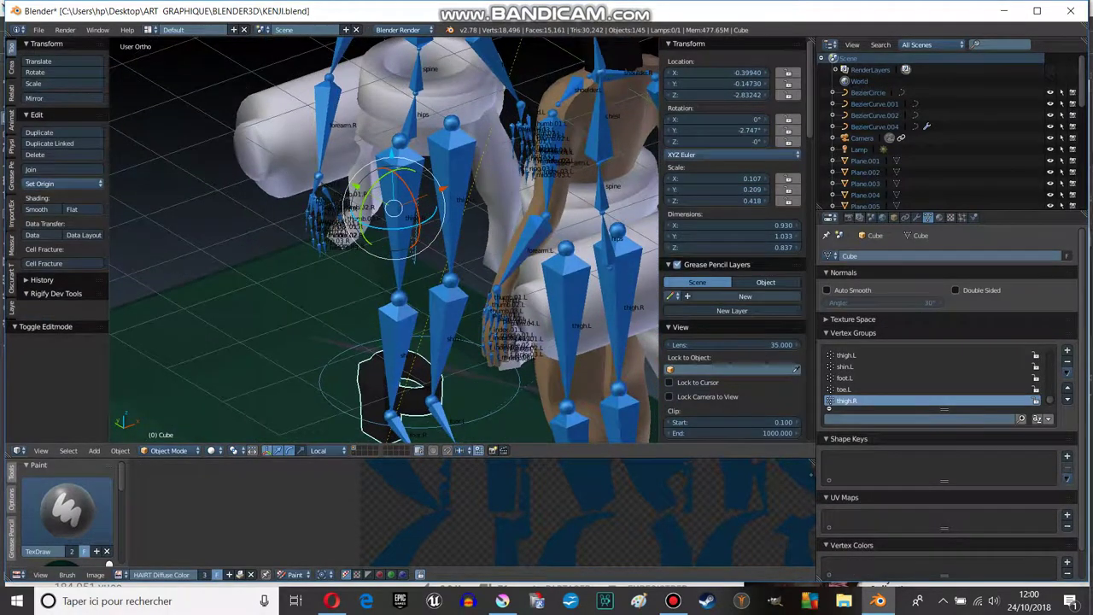
pyautogui.hotkey('alt', 'p')
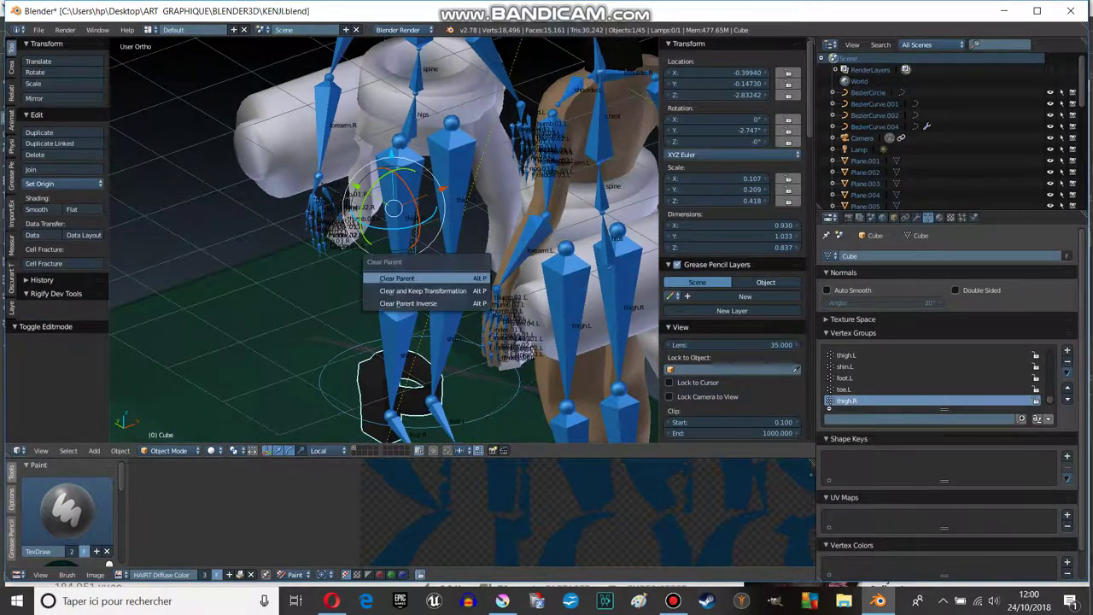
# - Clear the pouch's parent and select the metarig's thigh.R bone in Pose Mode
pyautogui.click(401, 284)
pyautogui.moveTo(393, 256)
pyautogui.mouseDown(button='middle')
pyautogui.moveTo(375, 239)
pyautogui.moveTo(402, 273)
pyautogui.moveTo(410, 256)
pyautogui.mouseUp(button='middle')
pyautogui.press('Tab')
pyautogui.press('Tab')
pyautogui.rightClick(419, 214)
pyautogui.hotkey('ctrl', 'Tab')
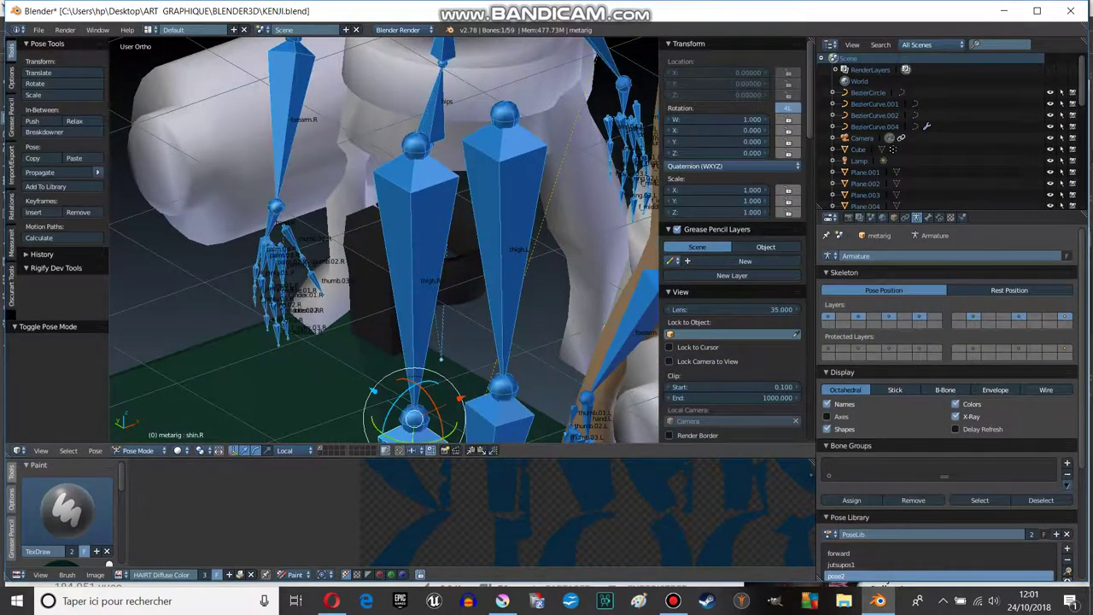
pyautogui.rightClick(440, 256)
pyautogui.hotkey('ctrl', 'Tab')
# - Assign all the pouch's vertices to the thigh.R vertex group
pyautogui.rightClick(375, 282)
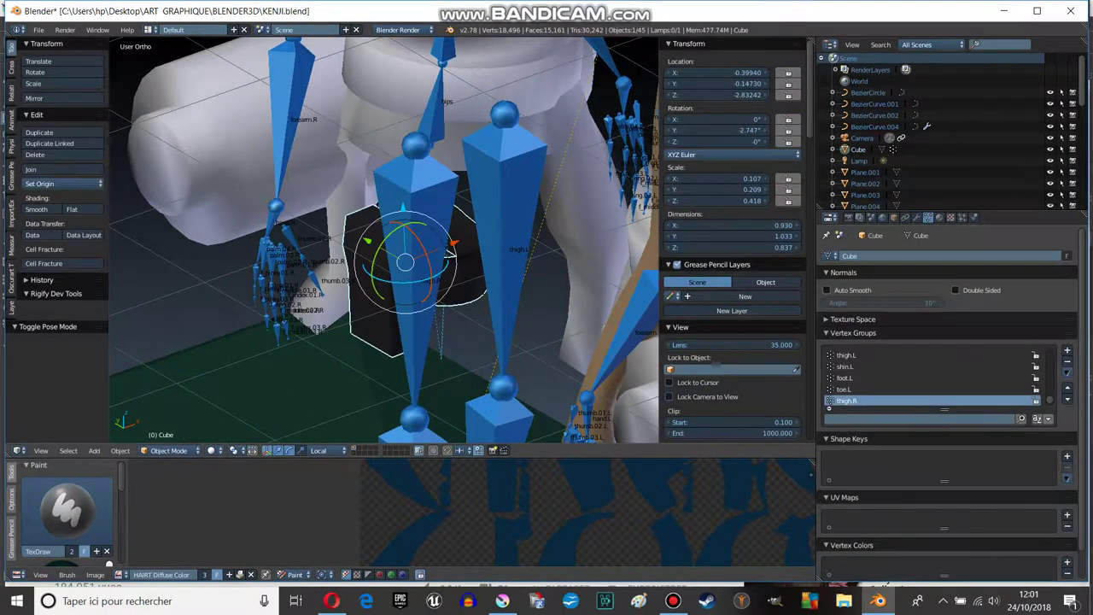
pyautogui.press('Tab')
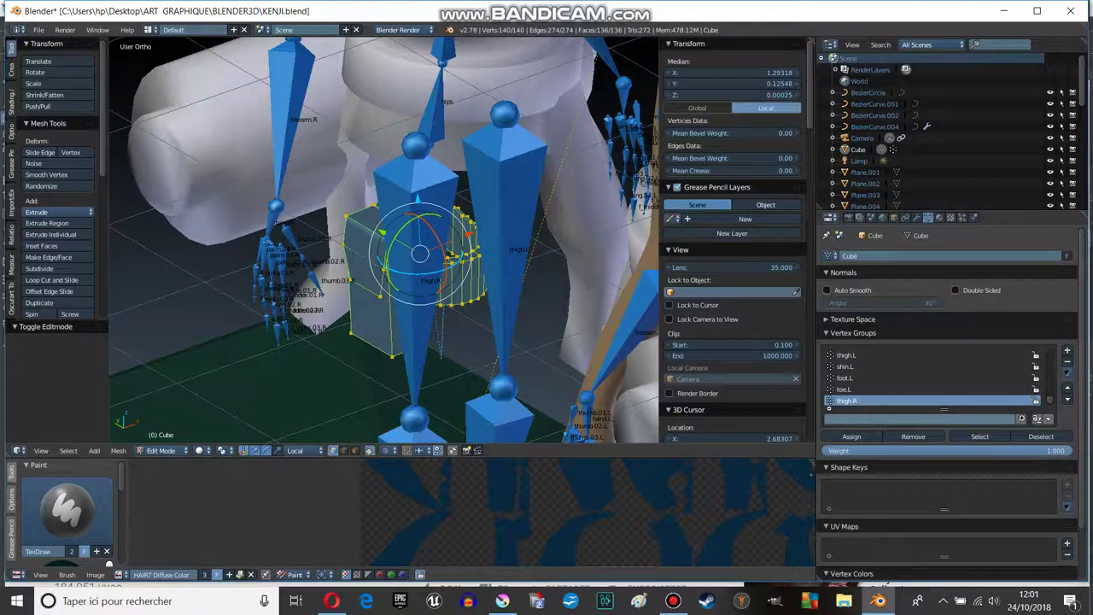
pyautogui.click(851, 437)
pyautogui.press('Tab')
# - Reselect thigh.R in Pose Mode, then toggle the pouch's Edit Mode again
pyautogui.moveTo(384, 256)
pyautogui.mouseDown(button='middle')
pyautogui.moveTo(444, 239)
pyautogui.moveTo(444, 256)
pyautogui.mouseUp(button='middle')
pyautogui.rightClick(418, 239)
pyautogui.hotkey('ctrl', 'Tab')
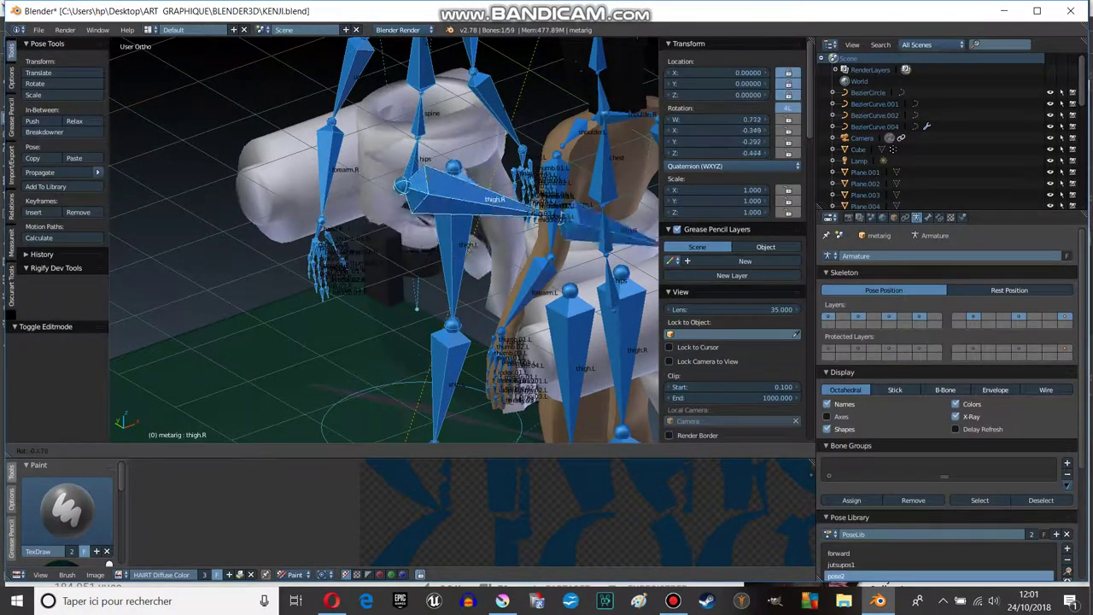
pyautogui.scroll(3, 410, 256)
pyautogui.rightClick(410, 256)
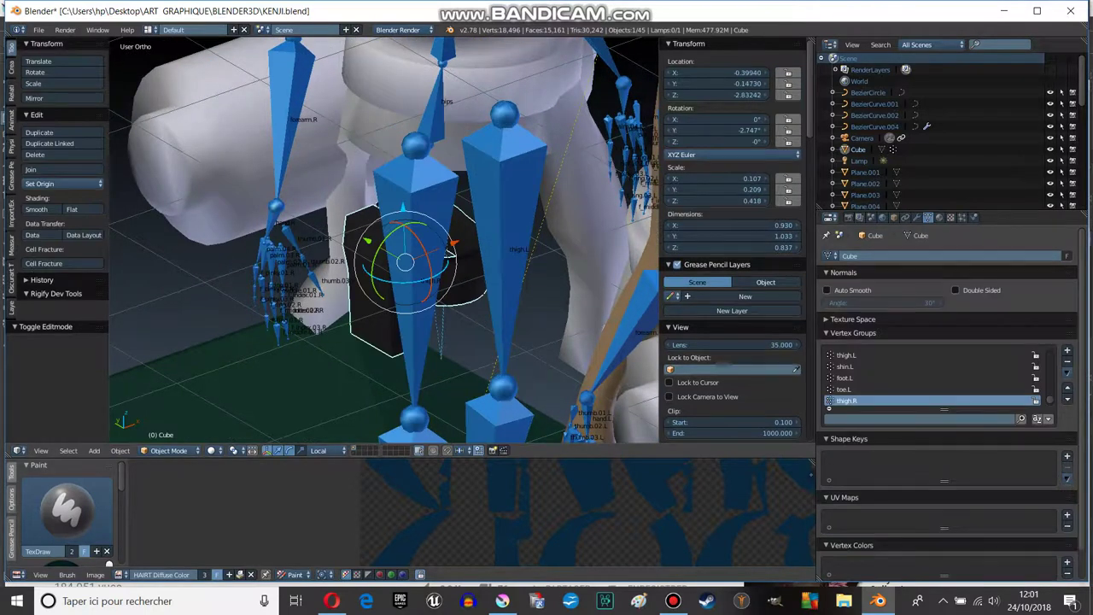
pyautogui.press('Tab')
pyautogui.moveTo(410, 256); pyautogui.dragTo(478, 259, button='middle')
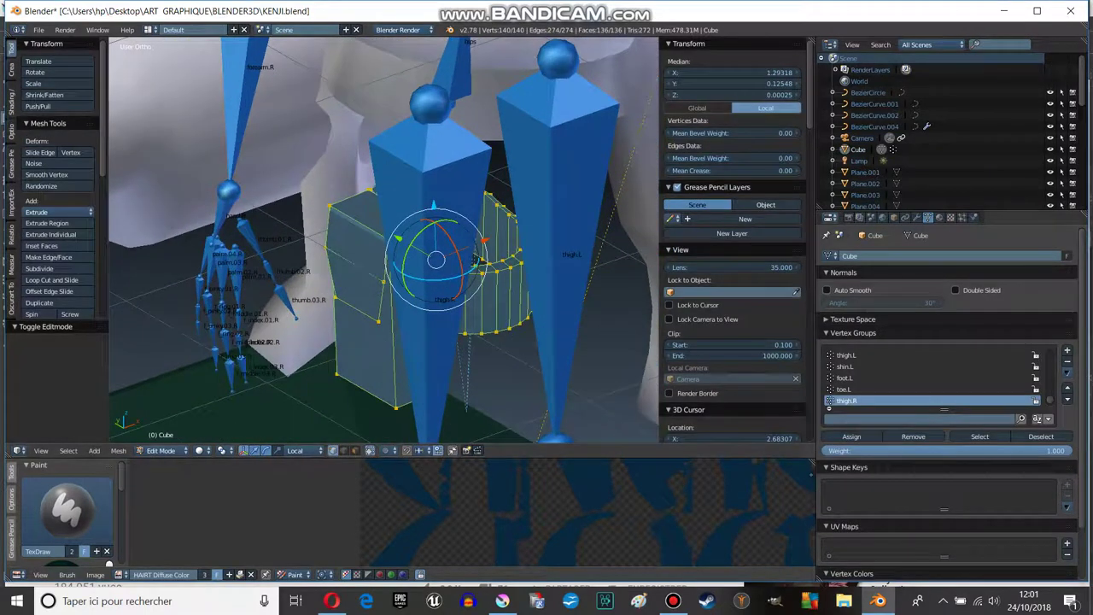
pyautogui.press('Tab')
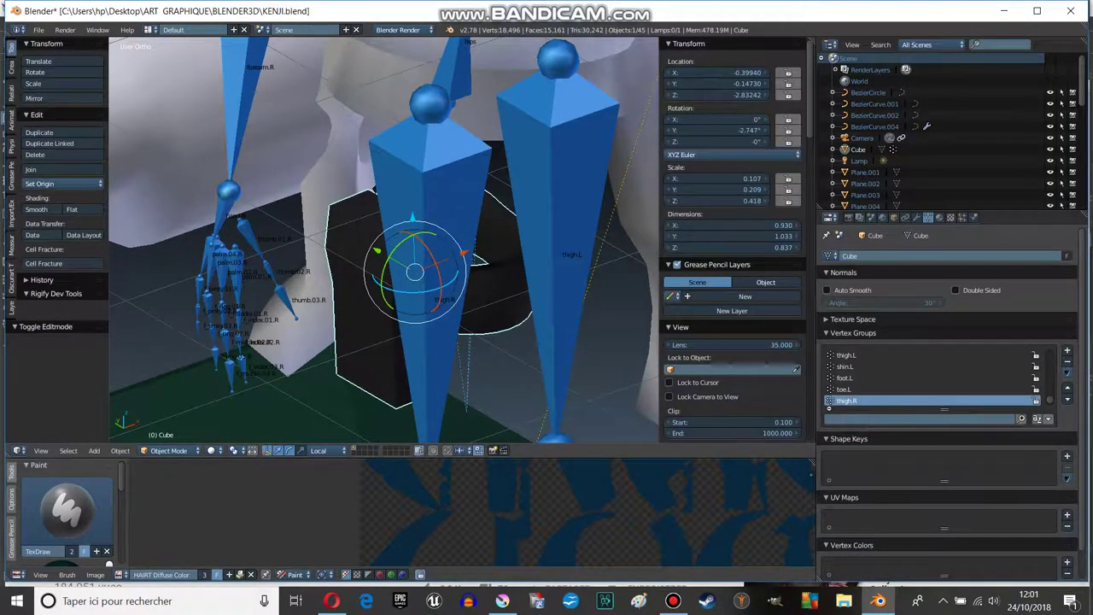
# - Rotate the thigh.R bone in Pose Mode about 65° using the right side view
pyautogui.rightClick(427, 281)
pyautogui.hotkey('ctrl', 'Tab')
pyautogui.moveTo(410, 256); pyautogui.dragTo(443, 256, button='middle')
pyautogui.press('r')
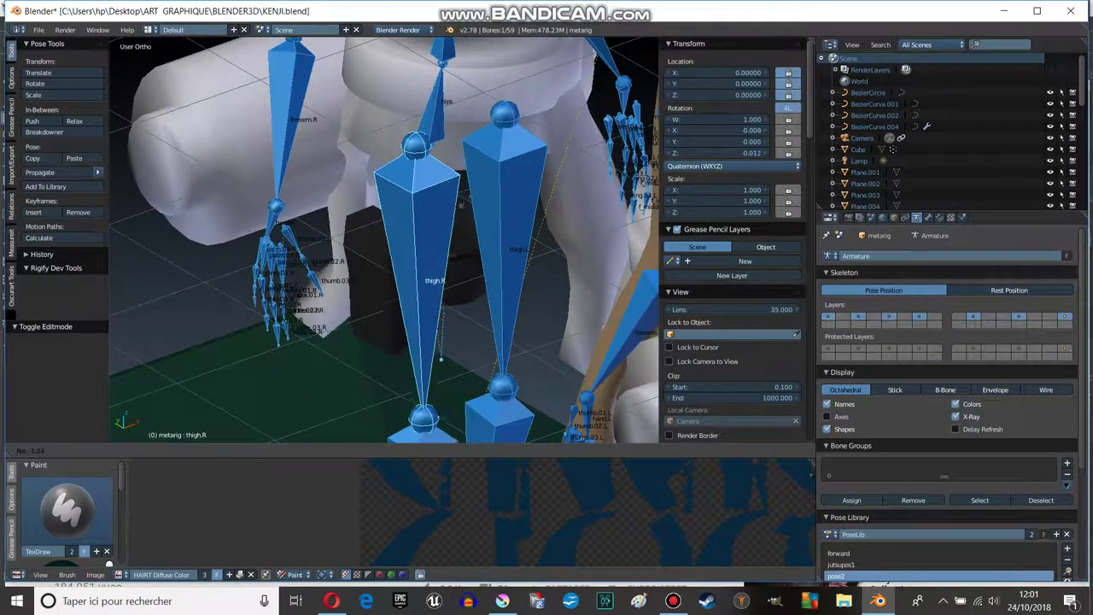
pyautogui.press('KP_3')
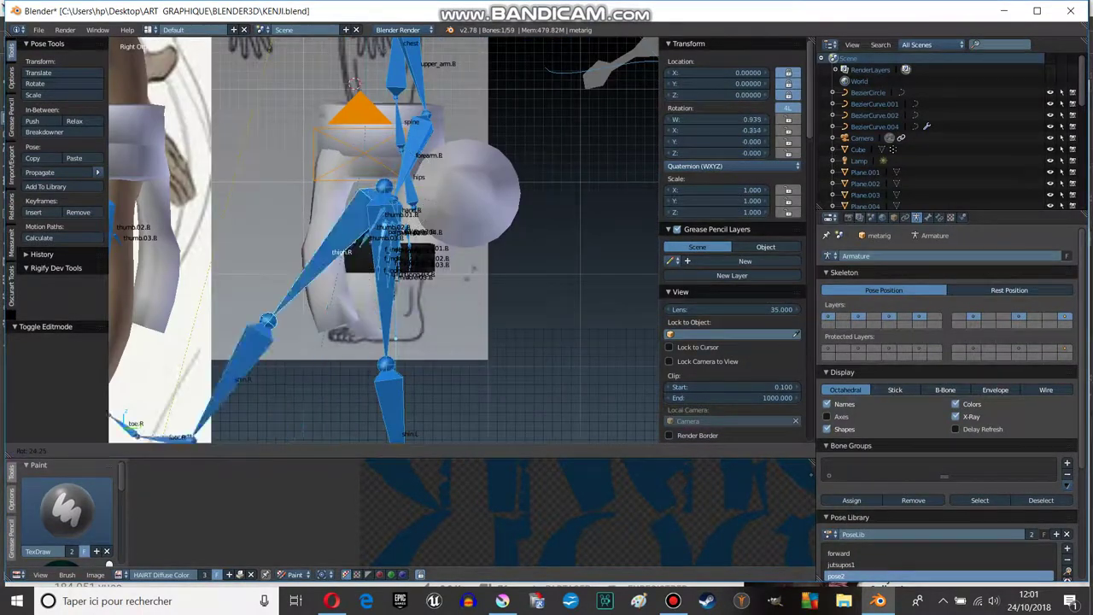
pyautogui.click(356, 233)
pyautogui.moveTo(356, 233); pyautogui.dragTo(389, 181, button='middle')
pyautogui.scroll(2, 388, 181)
pyautogui.scroll(2, 401, 222)
# - Reselect the pouch cube and put it back into Edit Mode
pyautogui.rightClick(392, 291)
pyautogui.press('Tab')
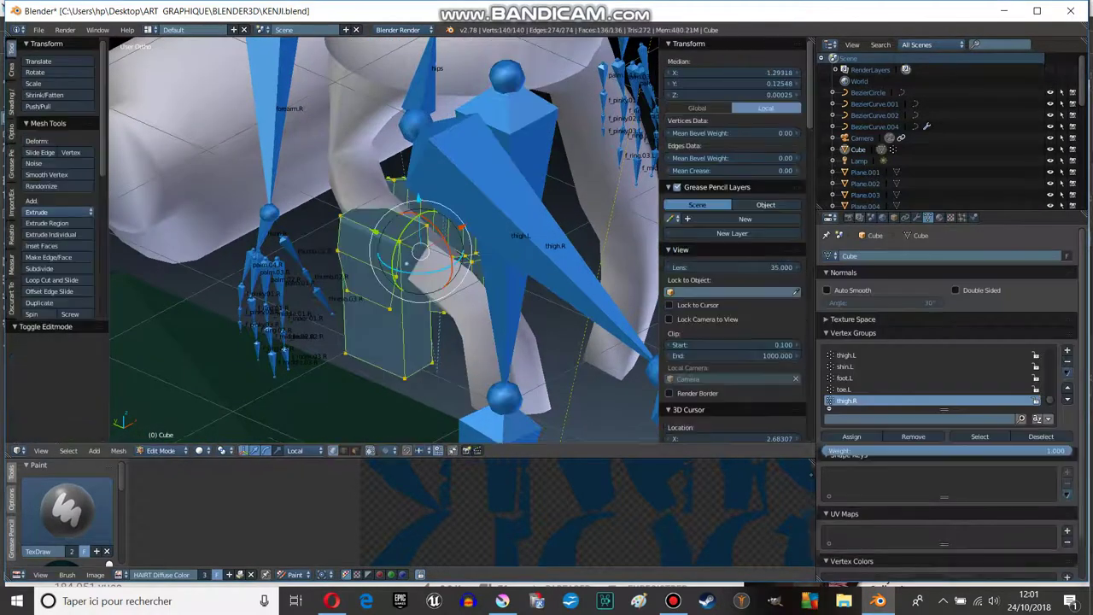
pyautogui.click(161, 449)
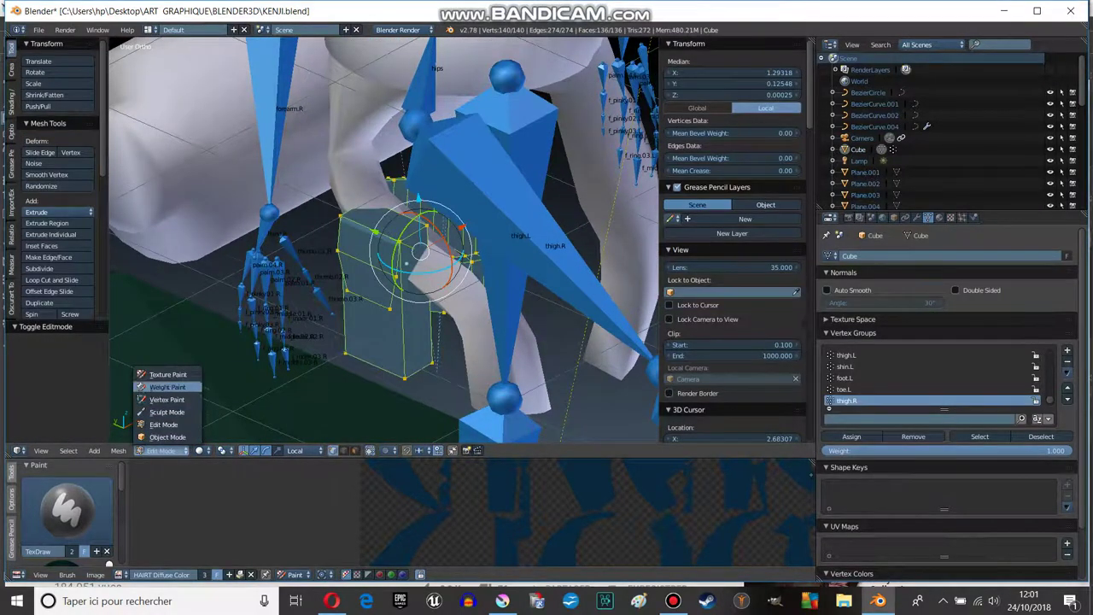
# - Switch the pouch to Weight Paint and pick the thigh.R bone to view its weights
pyautogui.click(167, 386)
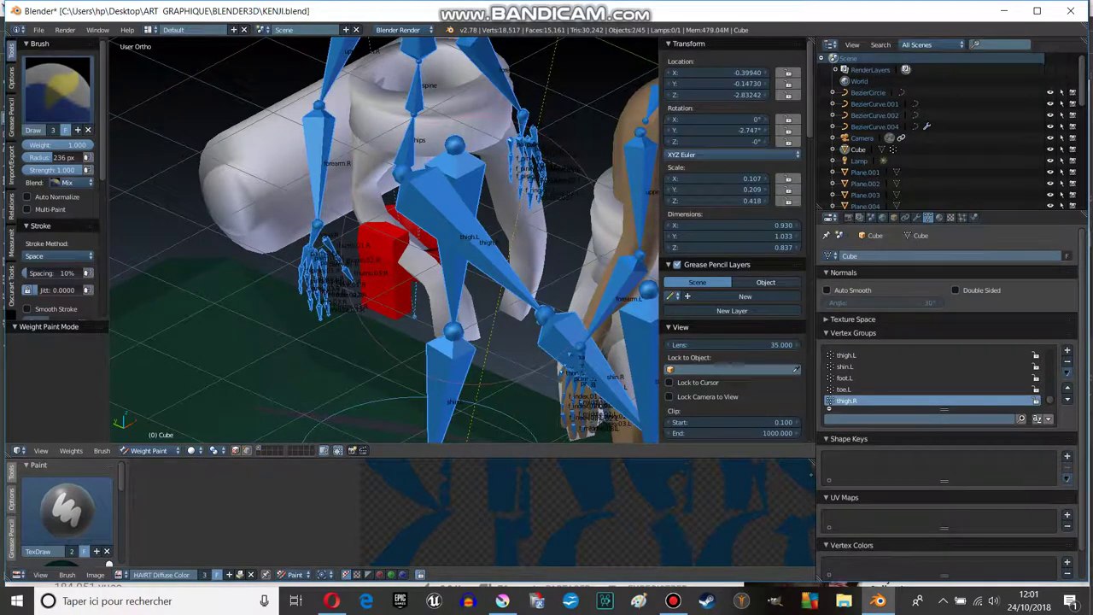
pyautogui.rightClick(444, 205)
pyautogui.rightClick(478, 239)
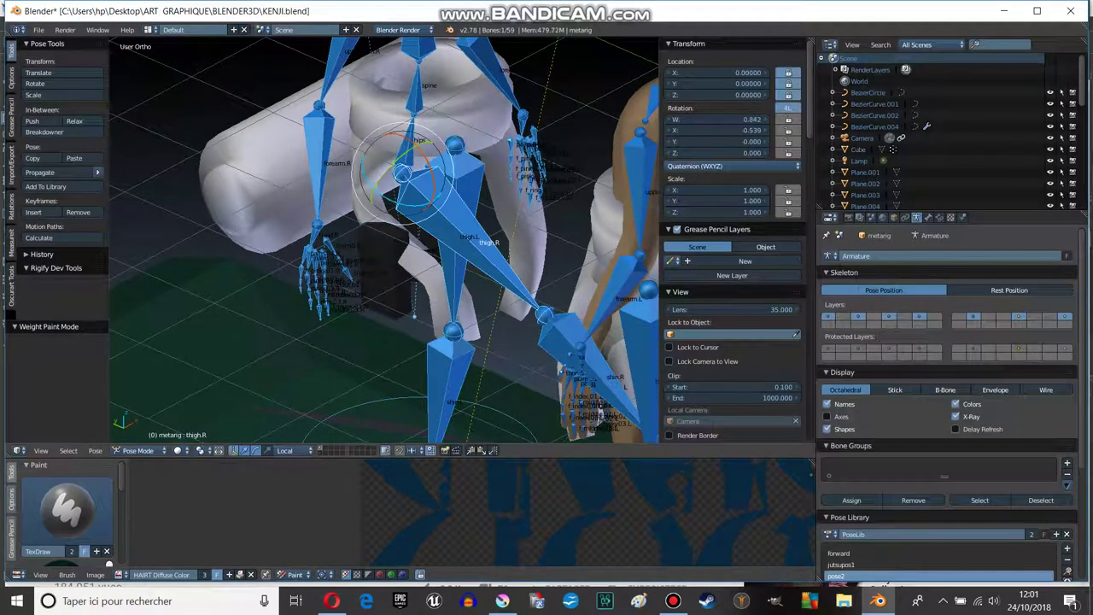
pyautogui.click(857, 149)
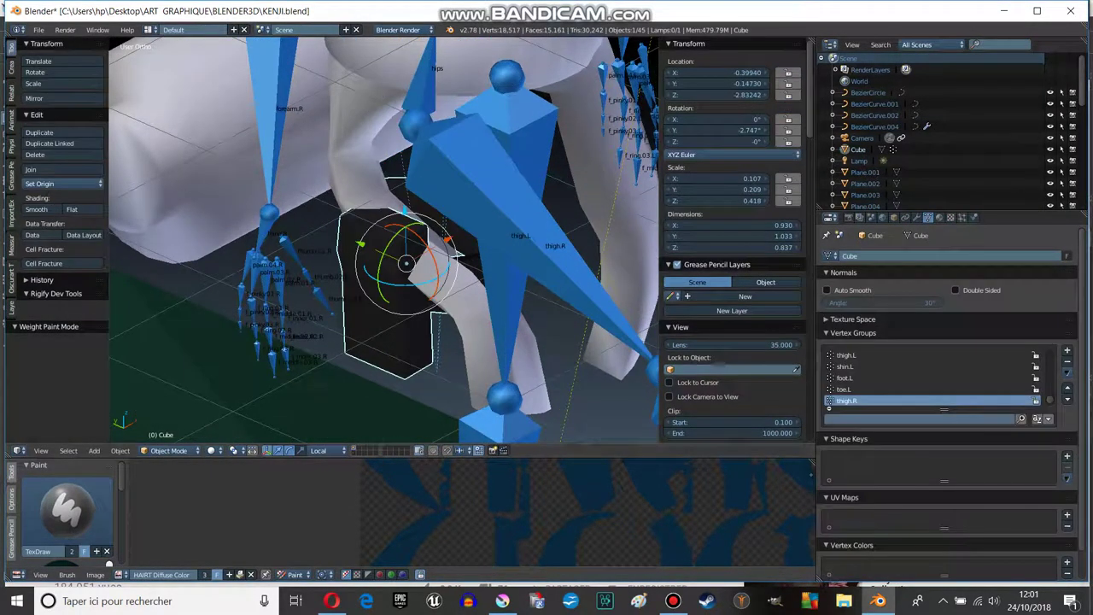
pyautogui.click(168, 450)
pyautogui.click(171, 387)
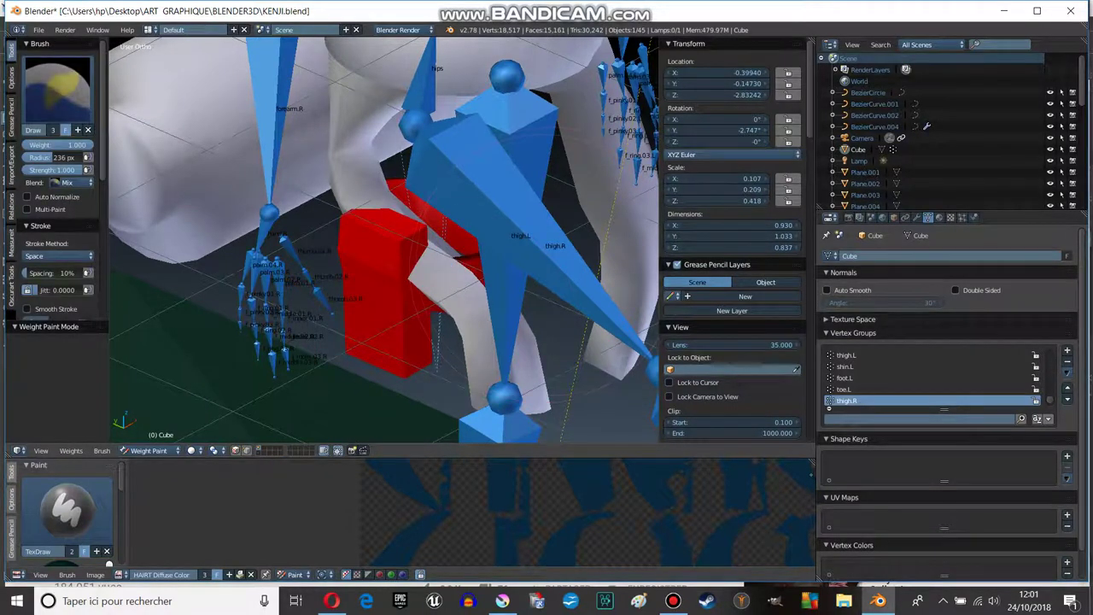
# - Check thigh.R in Pose Mode and reassign the pouch's vertices to thigh.R in Edit Mode
pyautogui.press('Tab')
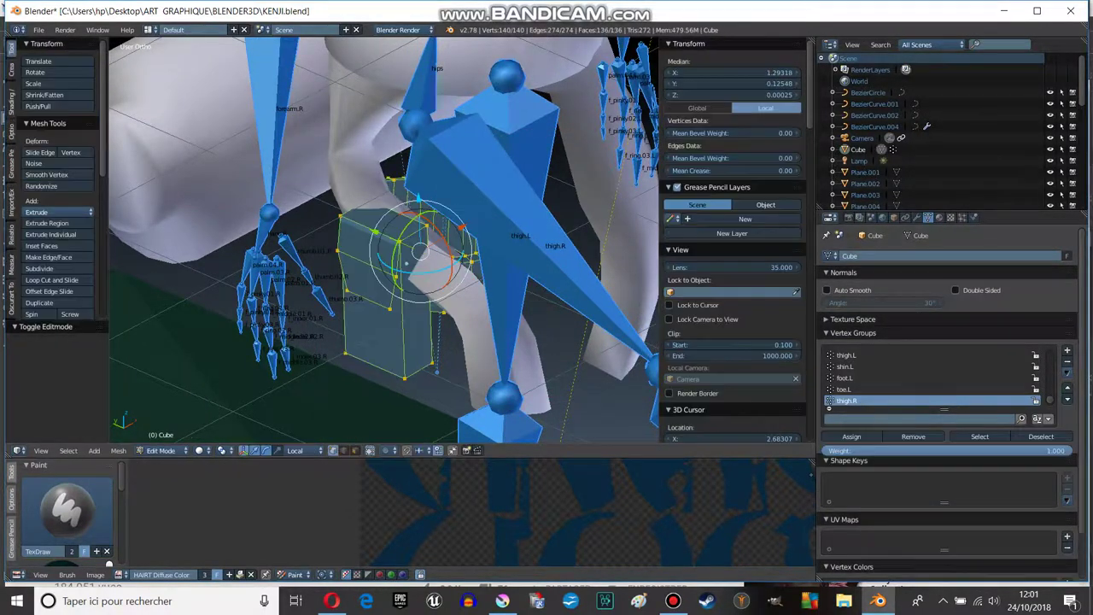
pyautogui.press('Tab')
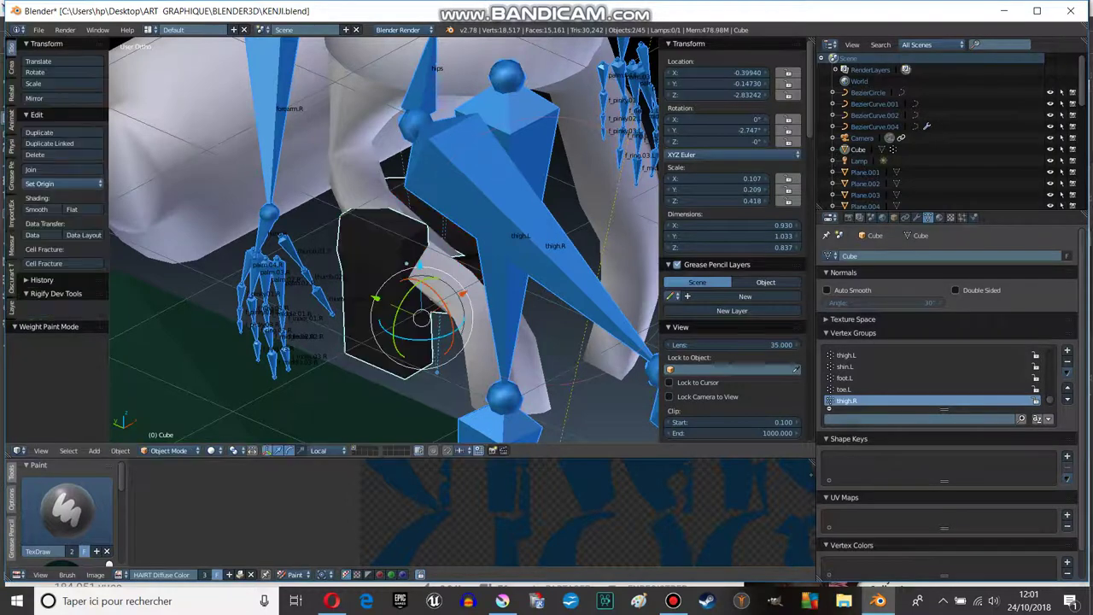
pyautogui.hotkey('ctrl', 'Tab')
pyautogui.moveTo(384, 256); pyautogui.dragTo(444, 239, button='middle')
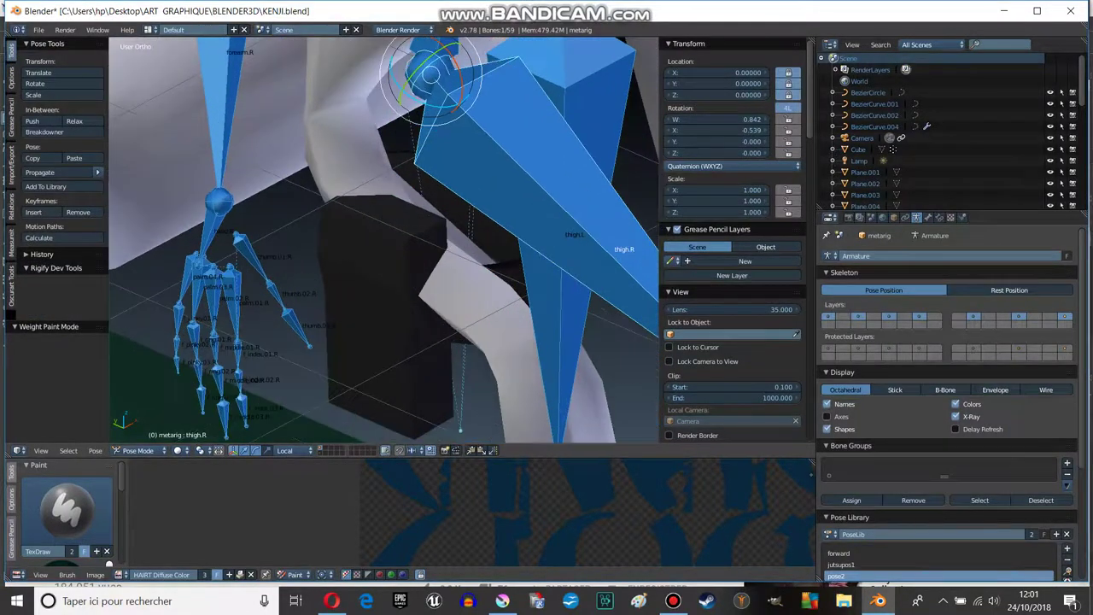
pyautogui.click(858, 148)
pyautogui.press('Tab')
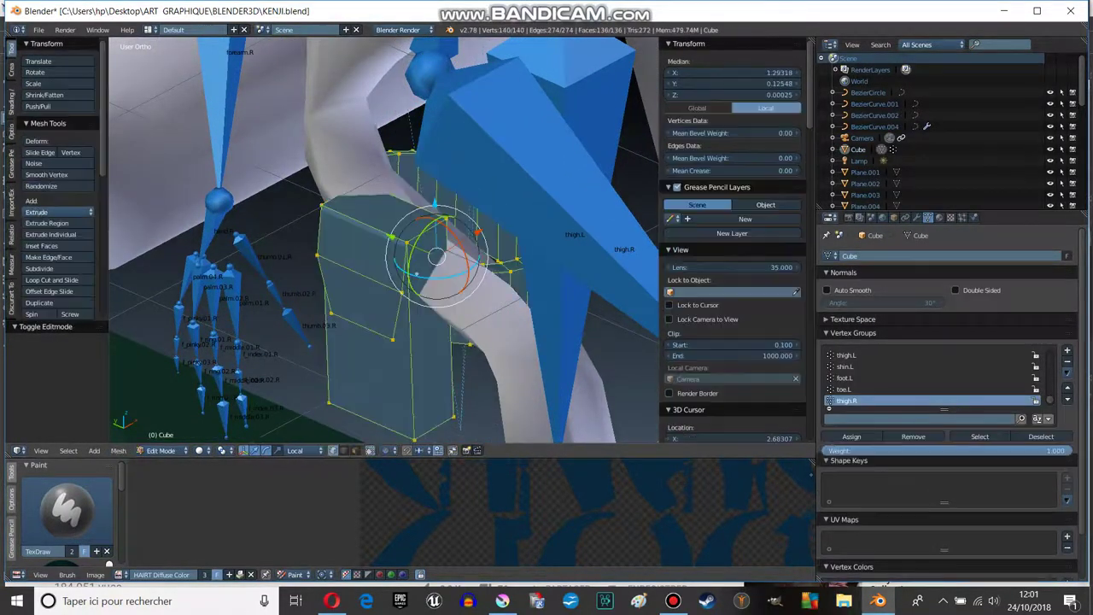
pyautogui.click(851, 436)
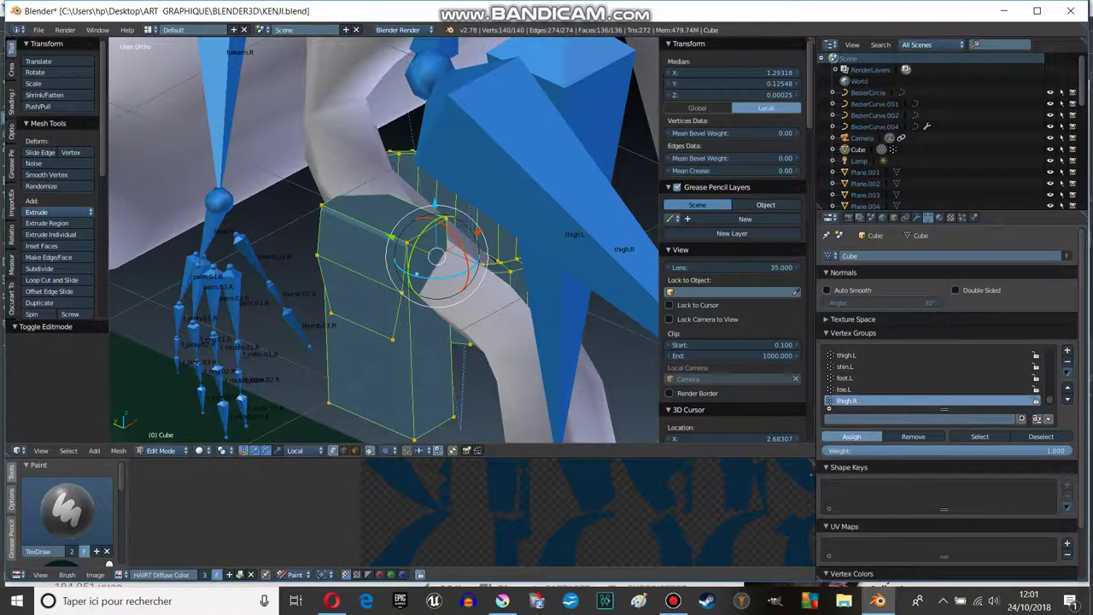
pyautogui.press('Tab')
# - Clear the pouch's rotation to 0° on all axes with Alt+R
pyautogui.moveTo(385, 256); pyautogui.dragTo(444, 239, button='middle')
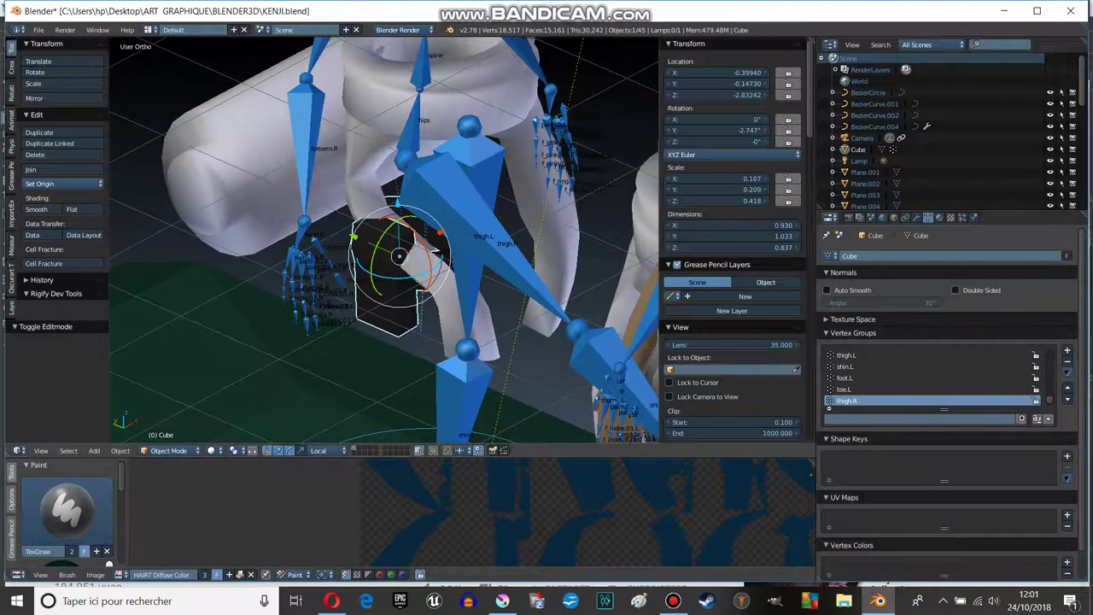
pyautogui.hotkey('alt', 'r')
pyautogui.press('Tab')
pyautogui.press('Tab')
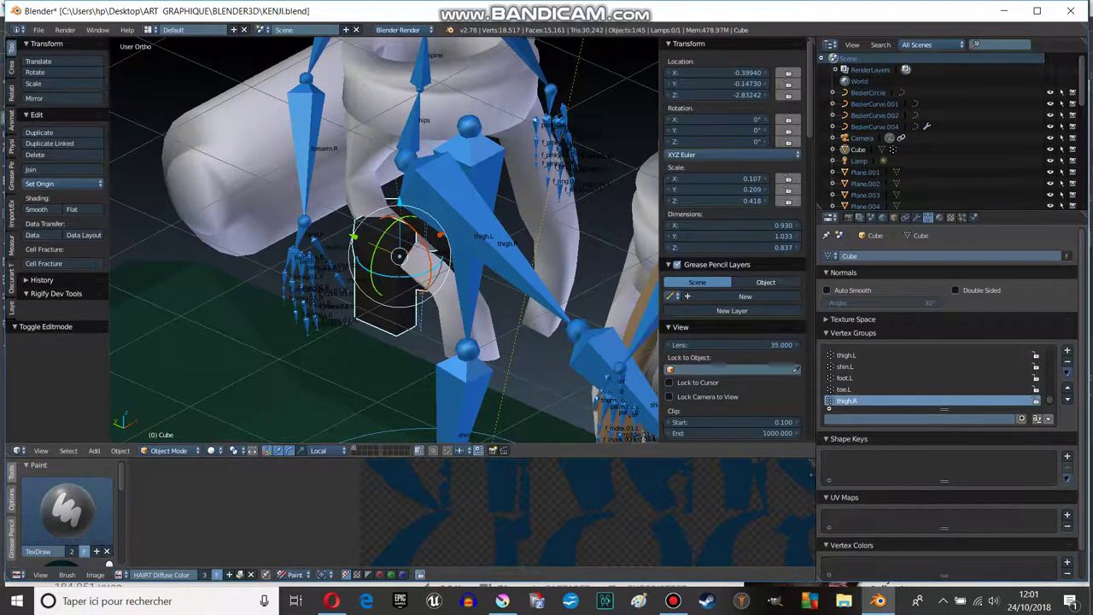
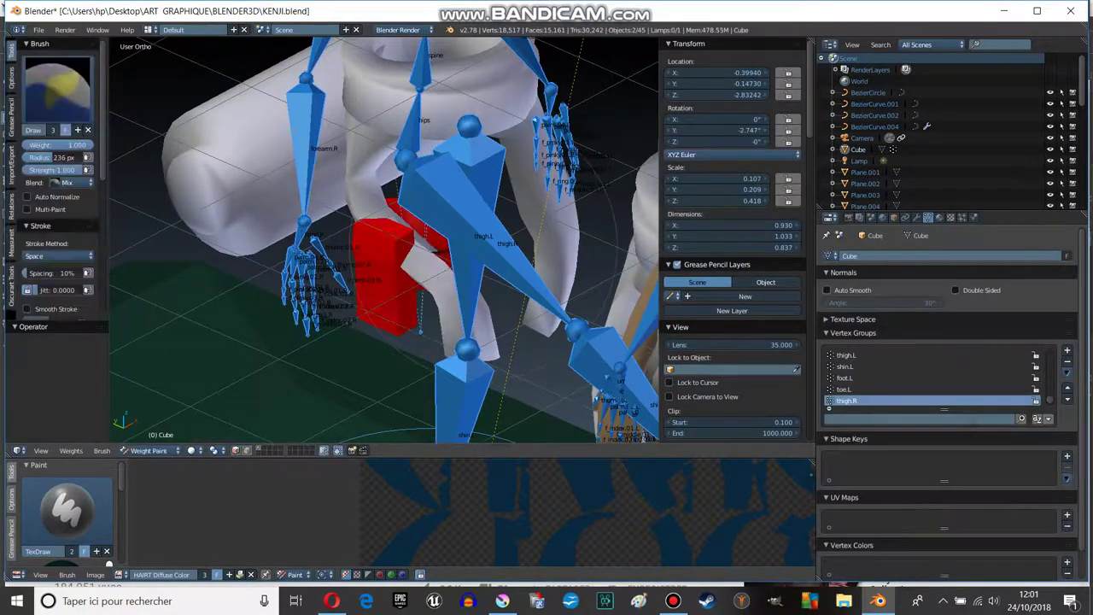
# - Back in Object Mode, parent the Cube to the metarig's thigh.R bone with Bone parenting
pyautogui.hotkey('ctrl', 'Tab')
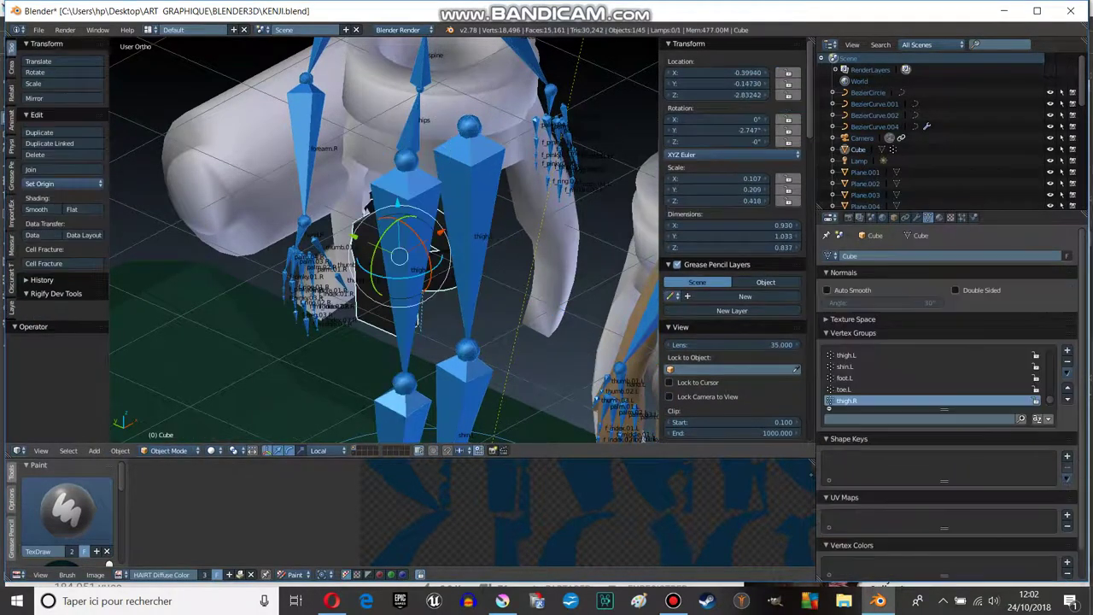
pyautogui.scroll(3, 417, 320)
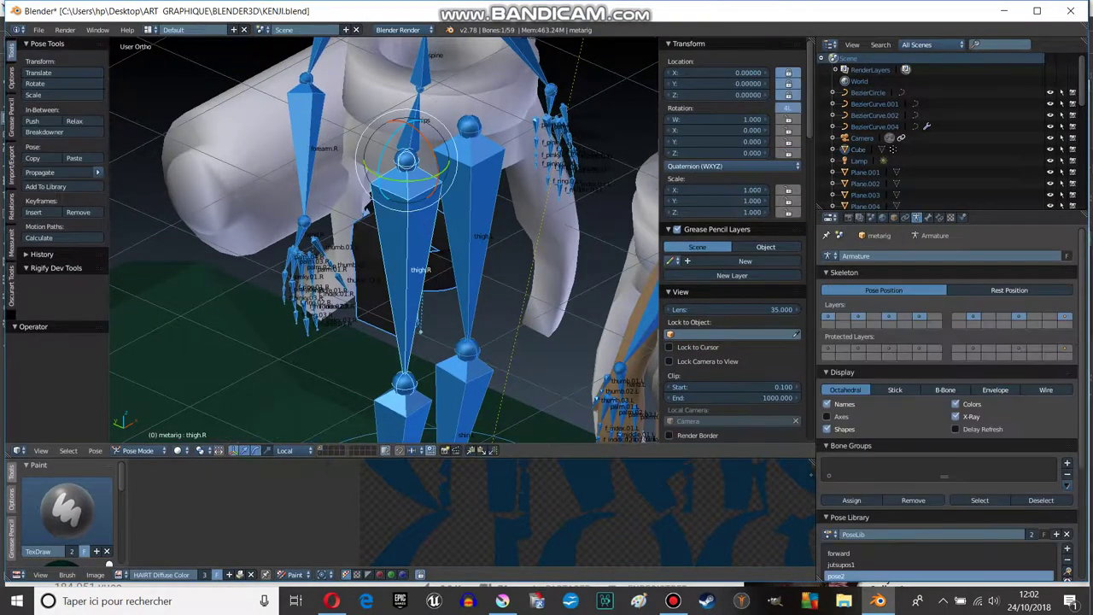
pyautogui.click(136, 450)
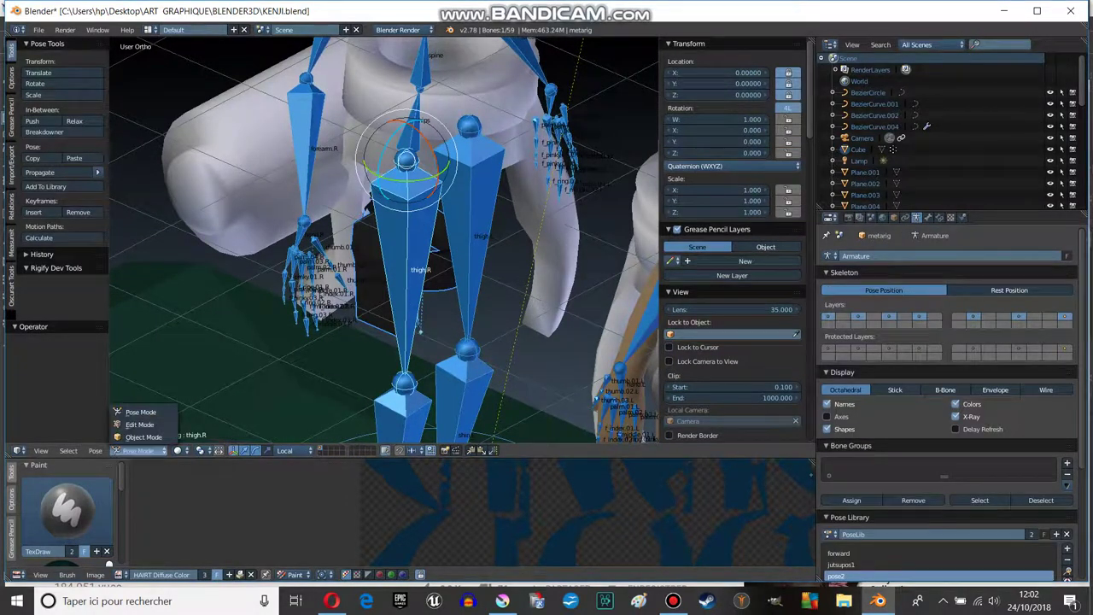
pyautogui.click(141, 436)
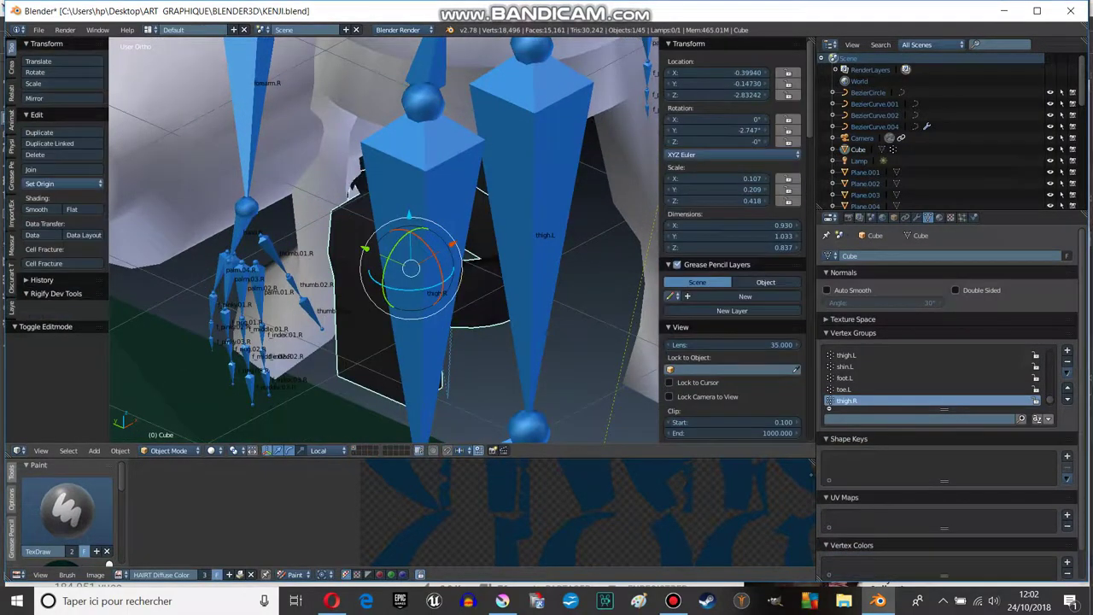
pyautogui.rightClick(446, 395)
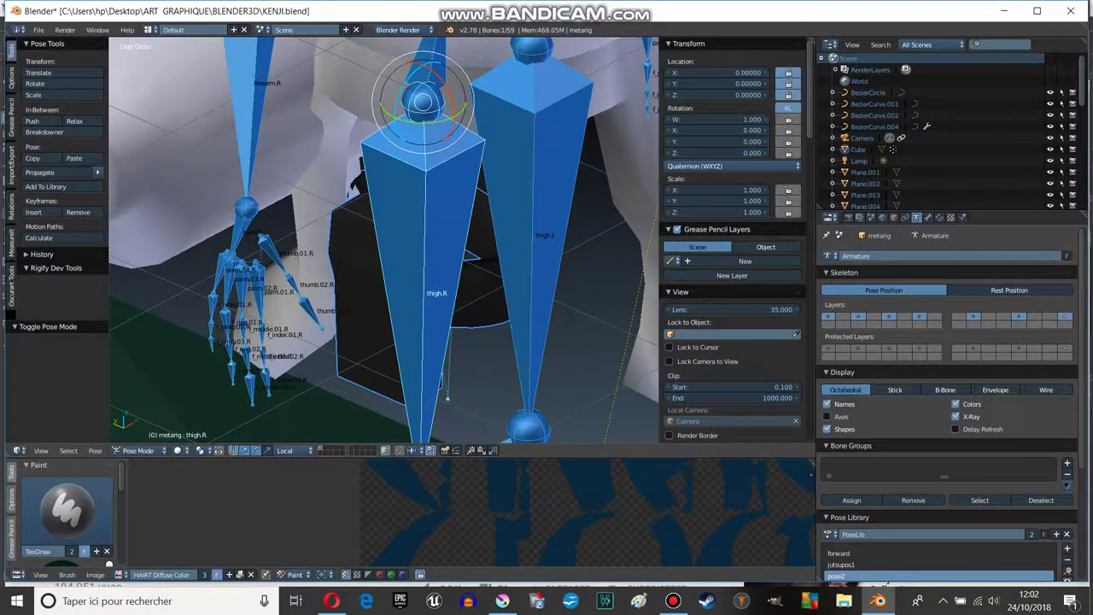
pyautogui.hotkey('ctrl', 'p')
pyautogui.click(401, 258)
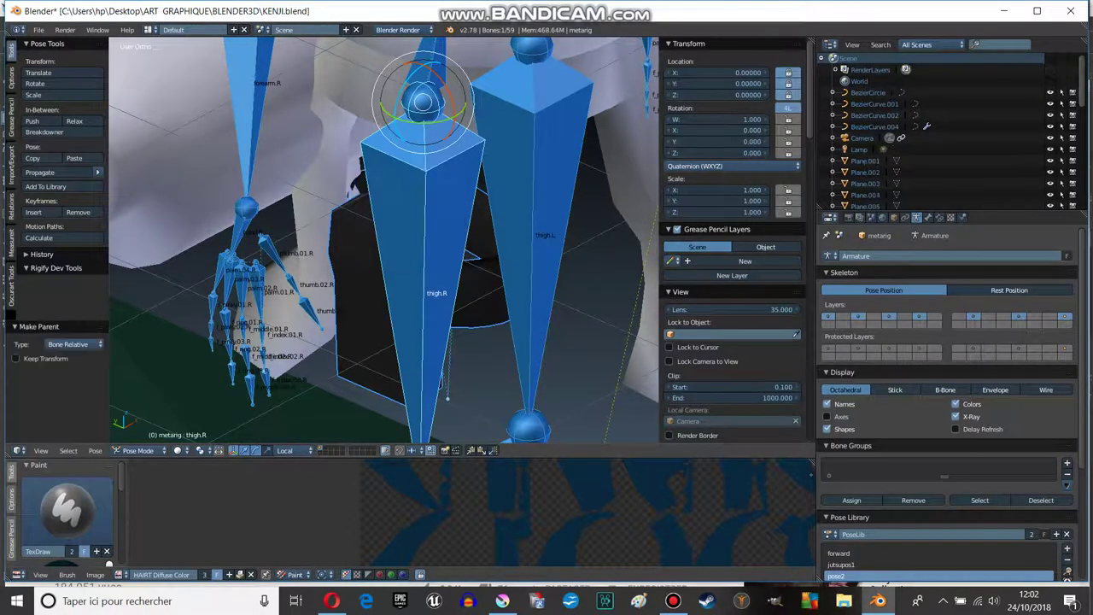
# - Test-rotate thigh.R along X, then clear all bone rotations back to the rest pose
pyautogui.scroll(-3, 384, 239)
pyautogui.press('r')
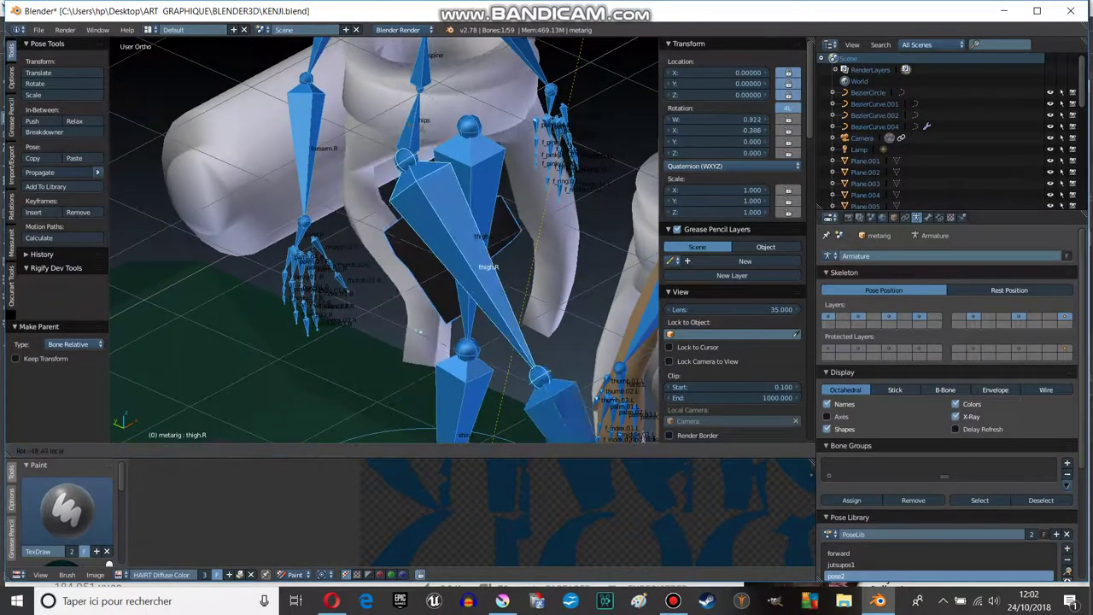
pyautogui.press('x')
pyautogui.press('x')
pyautogui.press('Return')
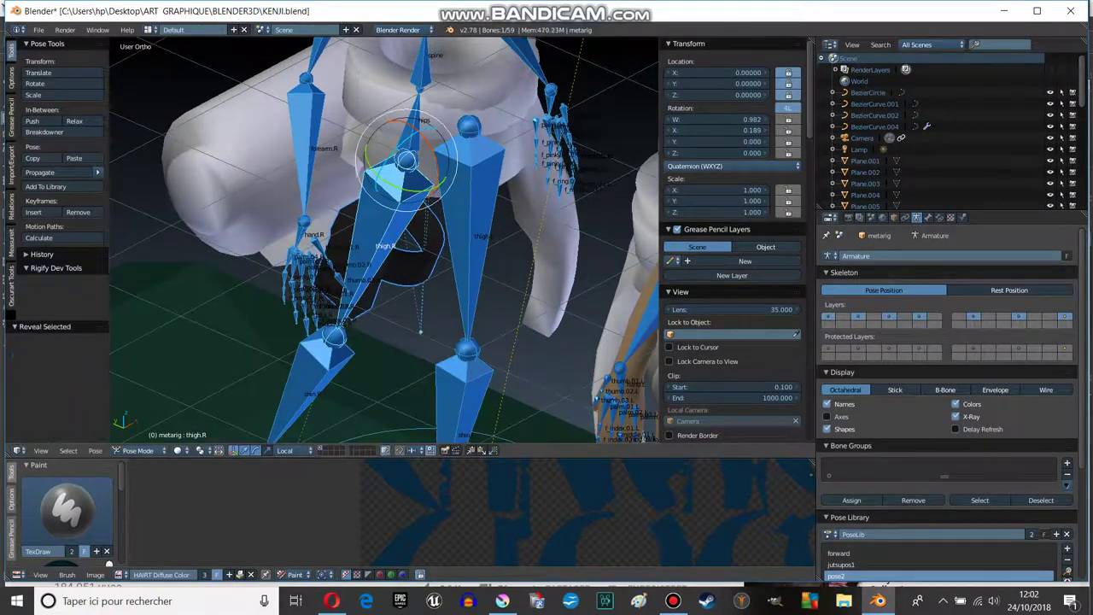
pyautogui.press('a')
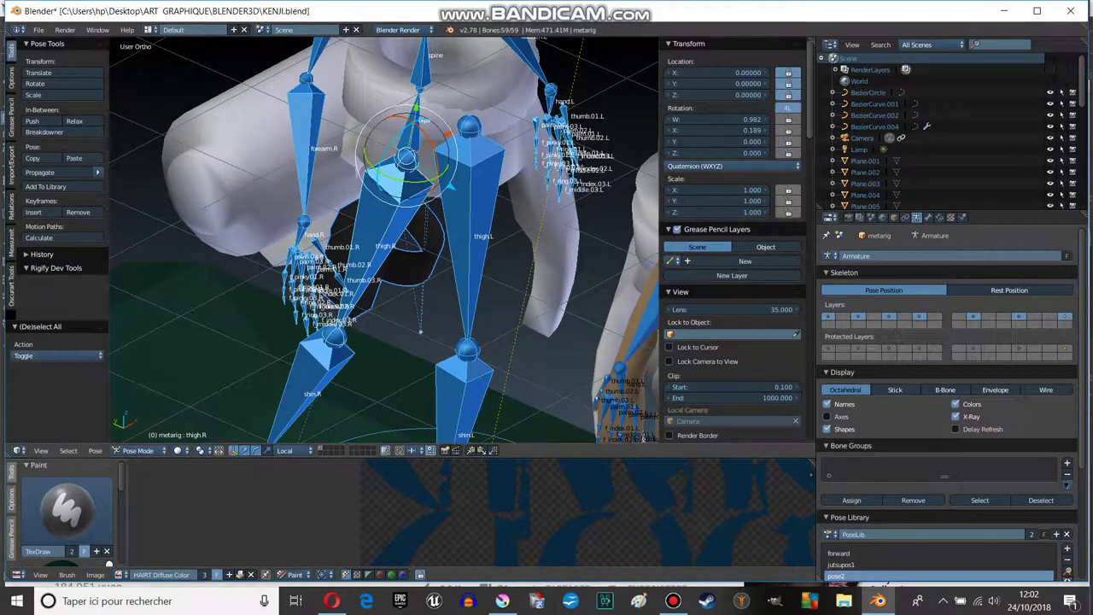
pyautogui.hotkey('alt', 'r')
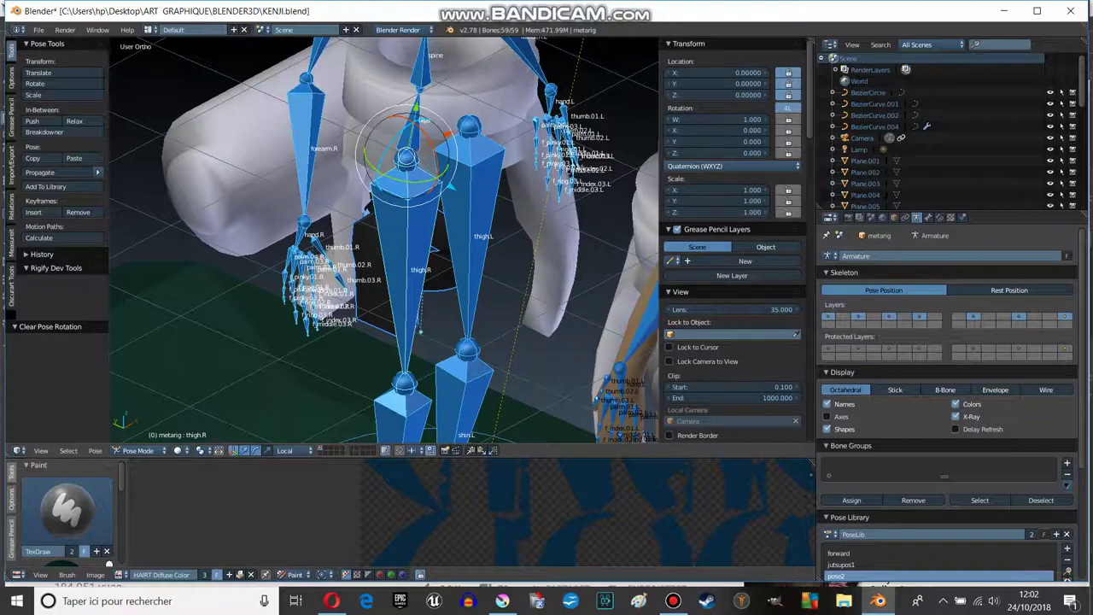
pyautogui.scroll(-2, 384, 239)
pyautogui.click(137, 450)
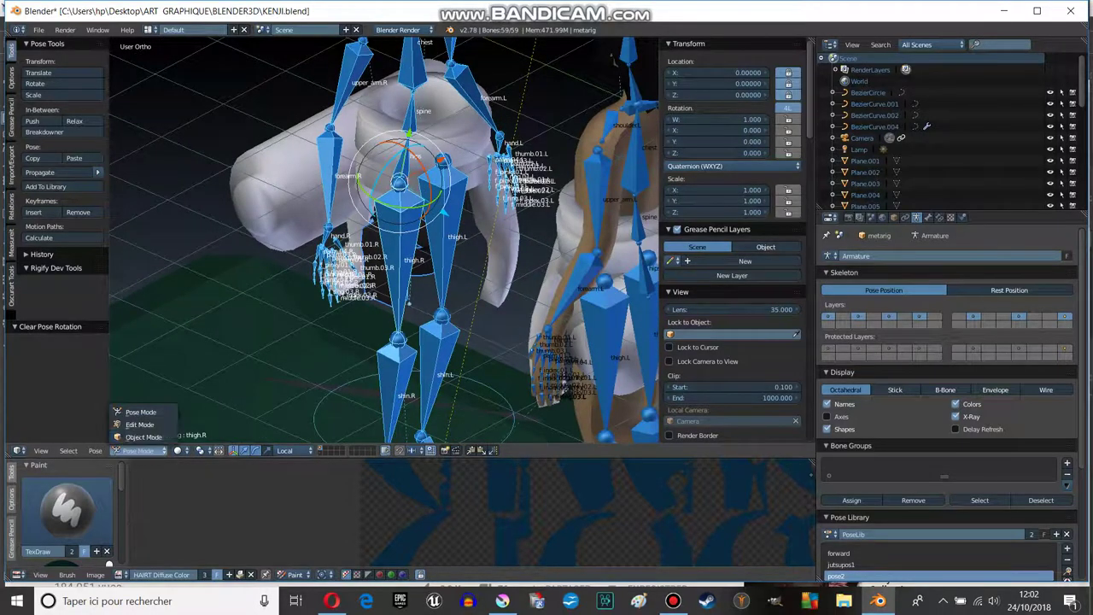
# - Return to Object Mode, deselect everything, and set viewport shading to Material
pyautogui.click(136, 435)
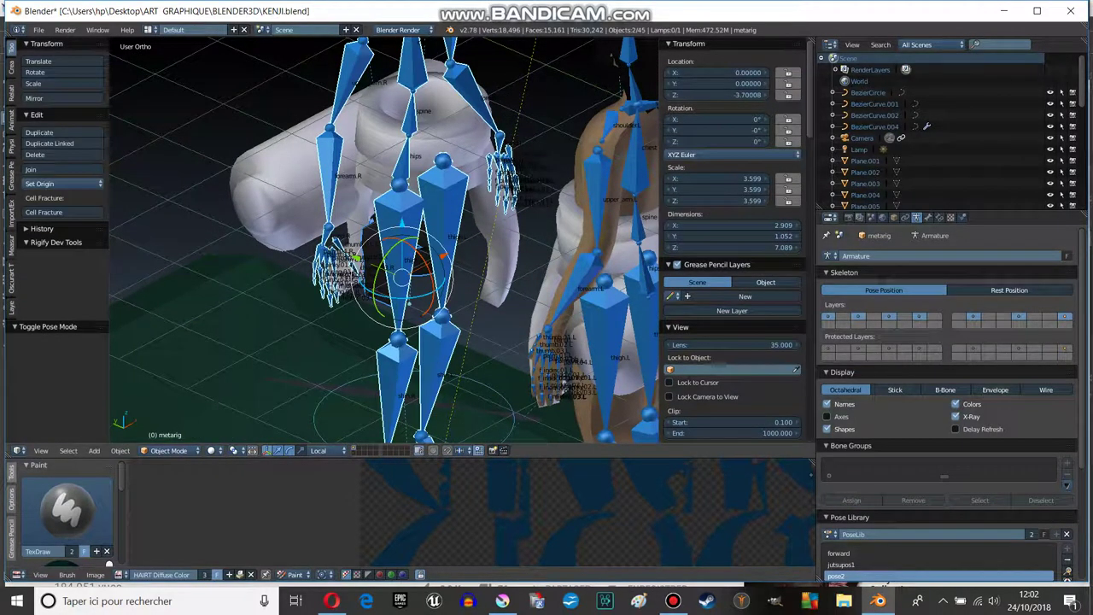
pyautogui.moveTo(384, 256); pyautogui.dragTo(443, 256, button='middle')
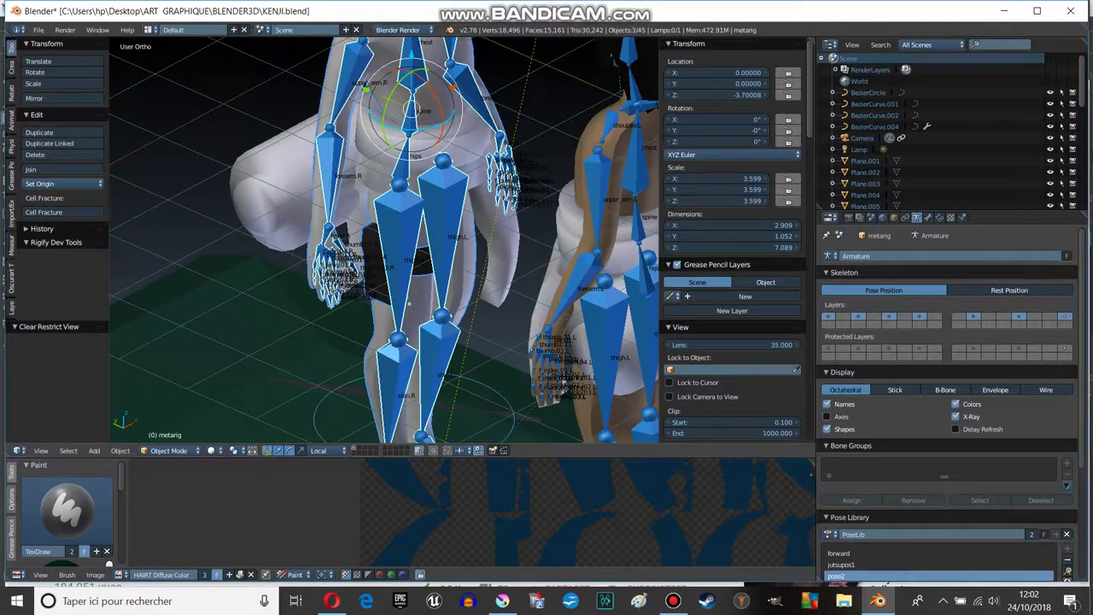
pyautogui.scroll(-3, 384, 256)
pyautogui.press('a')
pyautogui.click(210, 450)
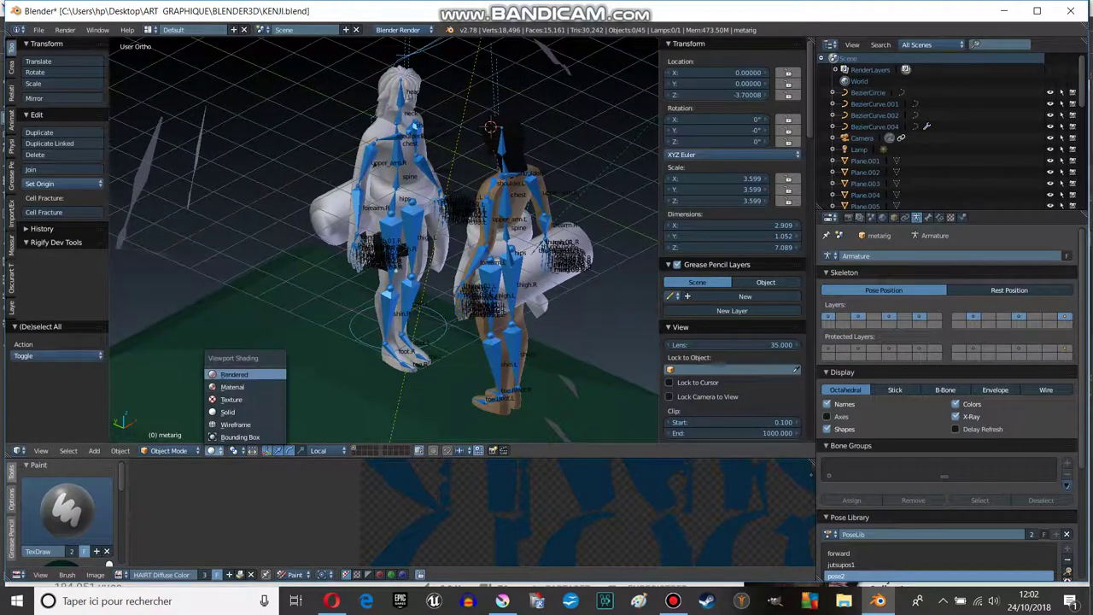
pyautogui.click(232, 386)
# - Orbit and zoom around both textured characters to inspect them from side, high and rear angles
pyautogui.moveTo(342, 257)
pyautogui.mouseDown(button='middle')
pyautogui.moveTo(414, 287)
pyautogui.moveTo(478, 281)
pyautogui.mouseUp(button='middle')
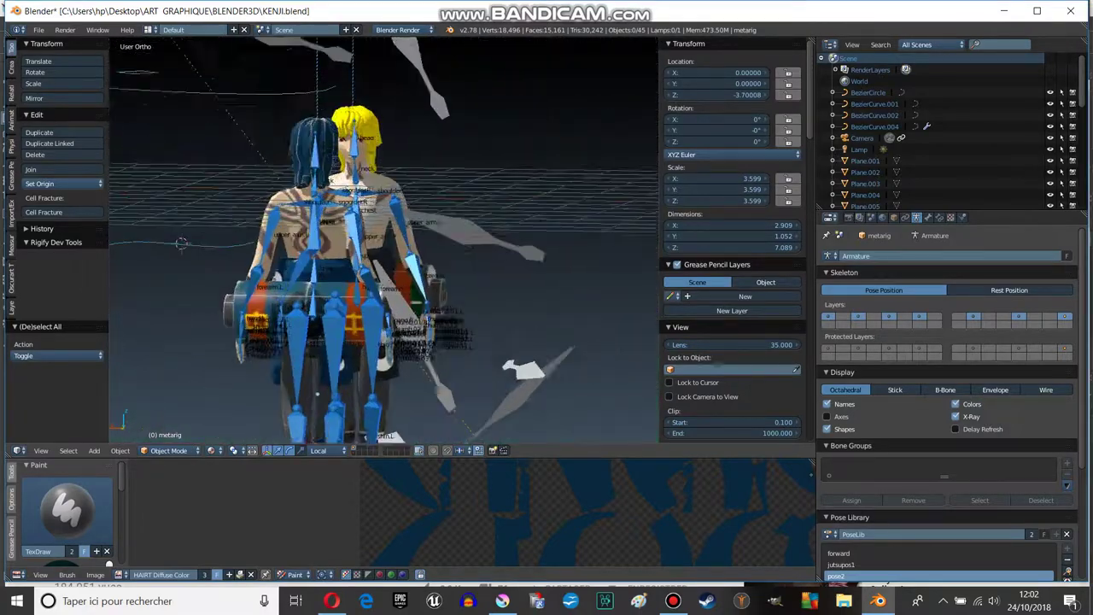
pyautogui.scroll(4, 385, 256)
pyautogui.scroll(3, 384, 256)
pyautogui.scroll(-3, 384, 256)
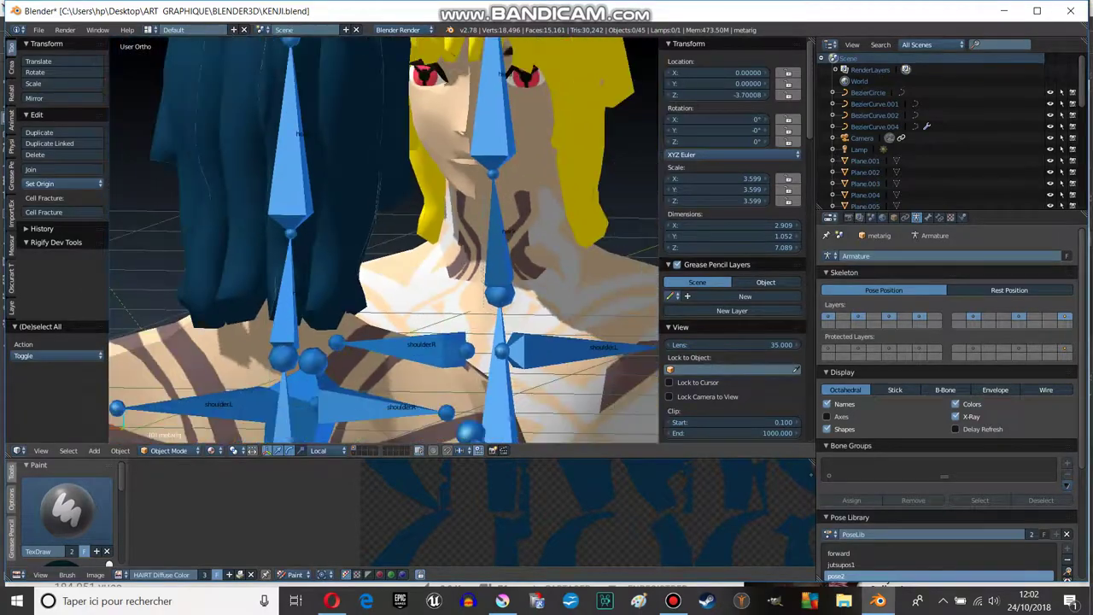
pyautogui.moveTo(478, 282); pyautogui.dragTo(410, 282, button='middle')
pyautogui.scroll(-3, 384, 256)
pyautogui.scroll(-4, 384, 239)
pyautogui.moveTo(384, 239)
pyautogui.mouseDown(button='middle')
pyautogui.moveTo(384, 273)
pyautogui.moveTo(444, 256)
pyautogui.moveTo(503, 264)
pyautogui.mouseUp(button='middle')
pyautogui.scroll(2, 384, 239)
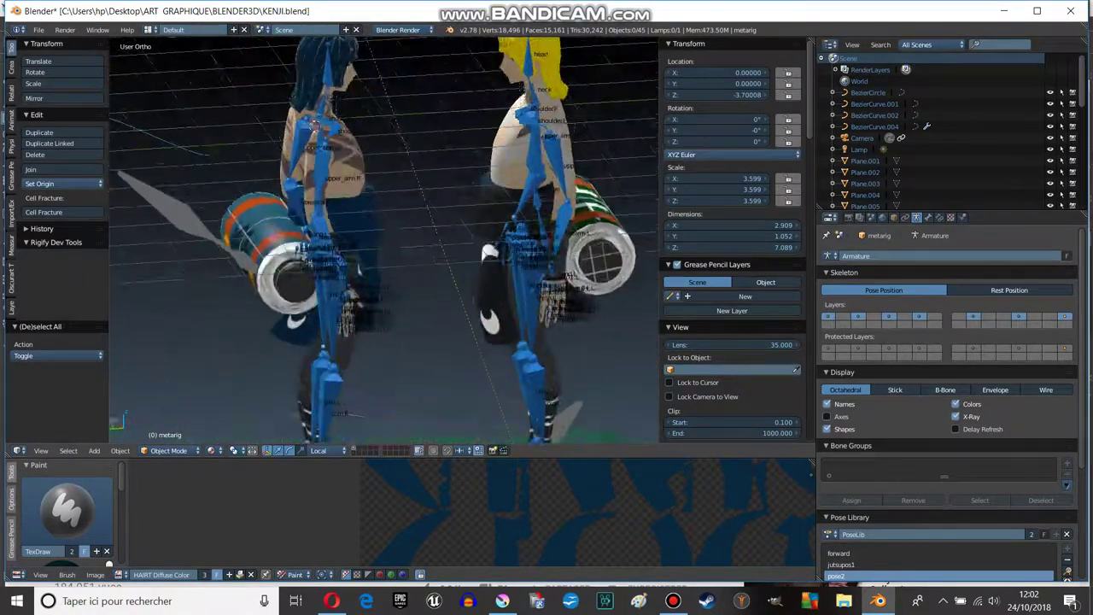
pyautogui.scroll(-3, 384, 256)
pyautogui.moveTo(384, 256); pyautogui.dragTo(503, 256, button='middle')
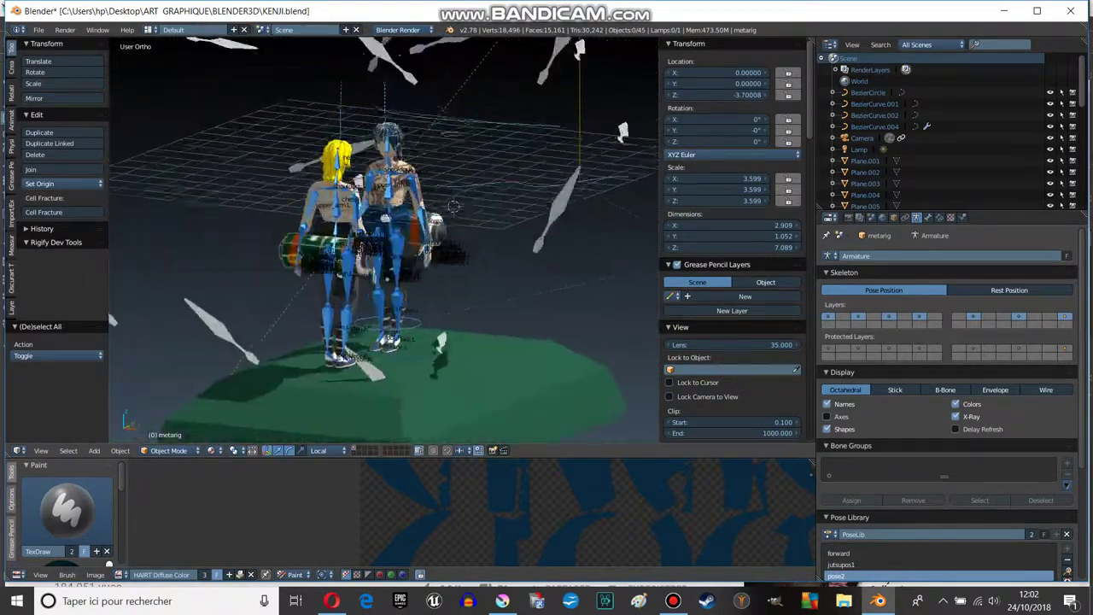
pyautogui.scroll(2, 385, 256)
pyautogui.moveTo(384, 257)
pyautogui.mouseDown(button='middle')
pyautogui.moveTo(384, 307)
pyautogui.moveTo(384, 196)
pyautogui.moveTo(409, 196)
pyautogui.mouseUp(button='middle')
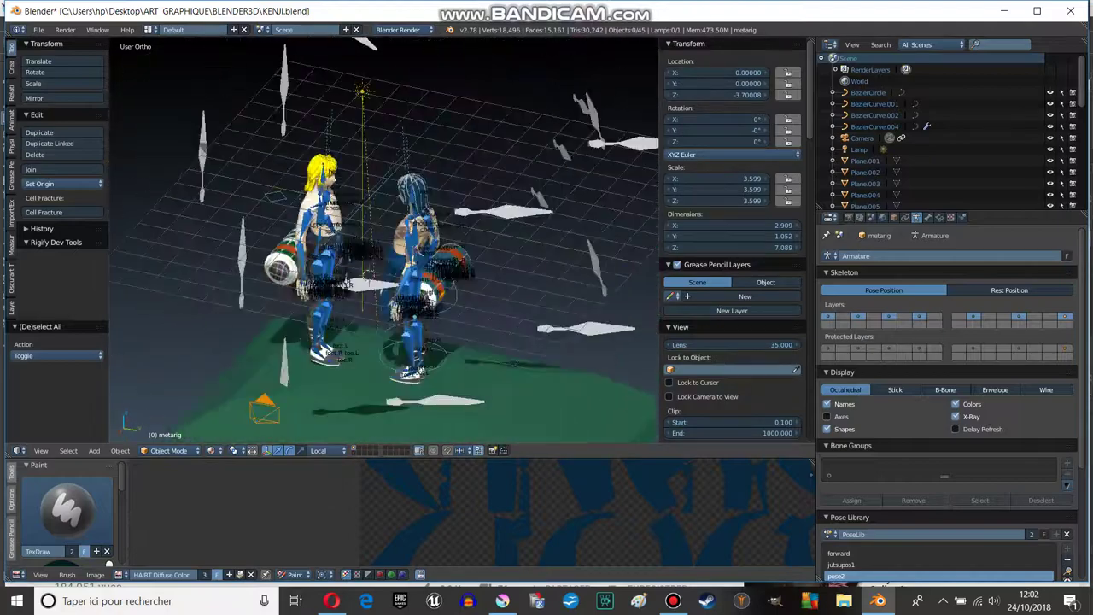
pyautogui.scroll(3, 384, 239)
pyautogui.scroll(1, 384, 239)
pyautogui.scroll(-3, 384, 256)
pyautogui.moveTo(384, 256)
pyautogui.mouseDown(button='middle')
pyautogui.moveTo(598, 256)
pyautogui.moveTo(453, 256)
pyautogui.moveTo(581, 256)
pyautogui.moveTo(384, 307)
pyautogui.mouseUp(button='middle')
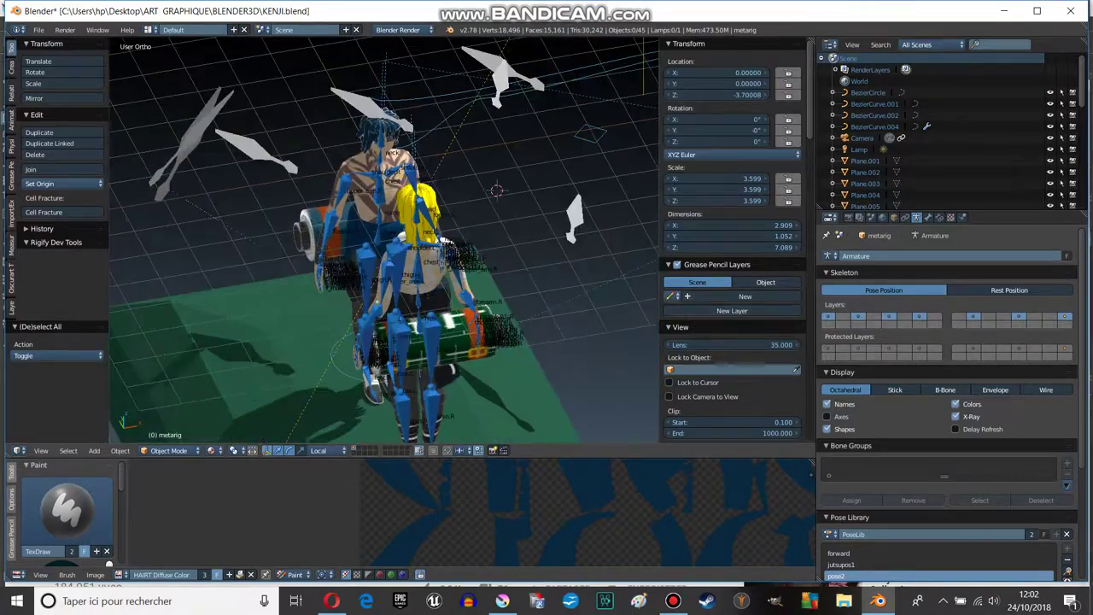
pyautogui.scroll(2, 384, 256)
pyautogui.scroll(2, 384, 256)
pyautogui.moveTo(385, 256)
pyautogui.mouseDown(button='middle')
pyautogui.moveTo(384, 213)
pyautogui.moveTo(478, 222)
pyautogui.moveTo(513, 239)
pyautogui.moveTo(410, 248)
pyautogui.moveTo(384, 222)
pyautogui.mouseUp(button='middle')
pyautogui.scroll(-5, 384, 256)
pyautogui.scroll(5, 384, 256)
# - Select the left character's armature and switch it into Pose Mode
pyautogui.rightClick(265, 256)
pyautogui.rightClick(292, 213)
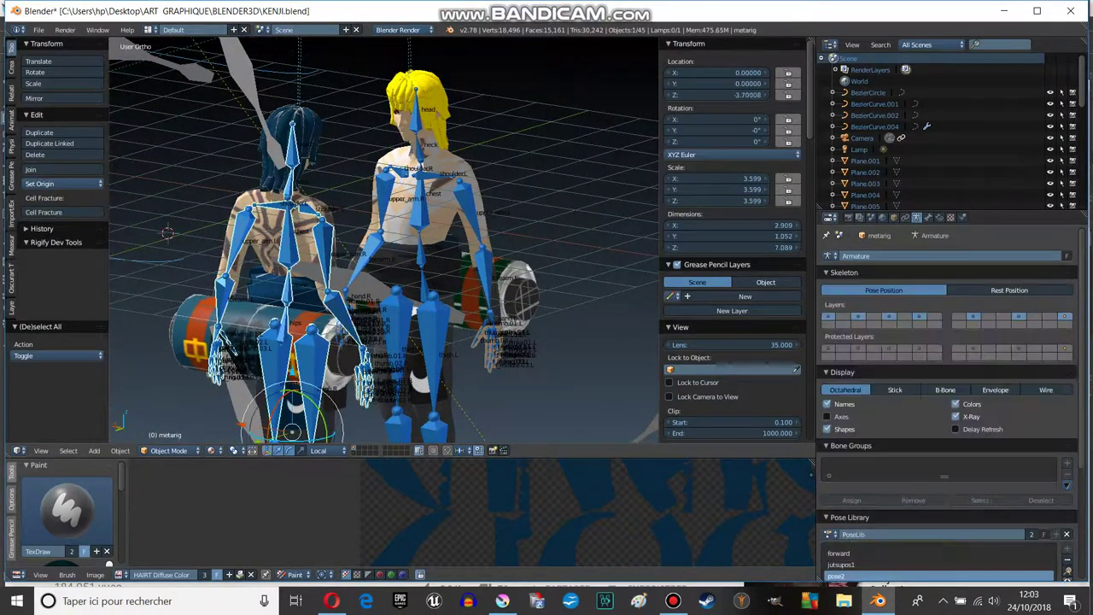
pyautogui.hotkey('ctrl', 'Tab')
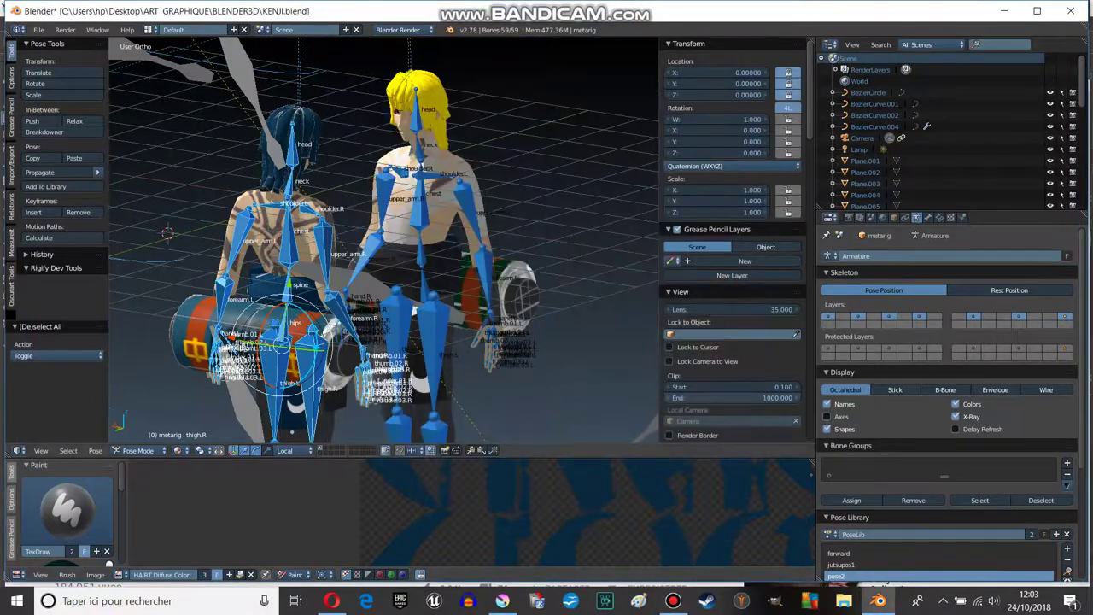
# - Try the pose library poses pose2 and jutsupos1 on the left rig
pyautogui.scroll(-3, 887, 586)
pyautogui.scroll(-2, 881, 587)
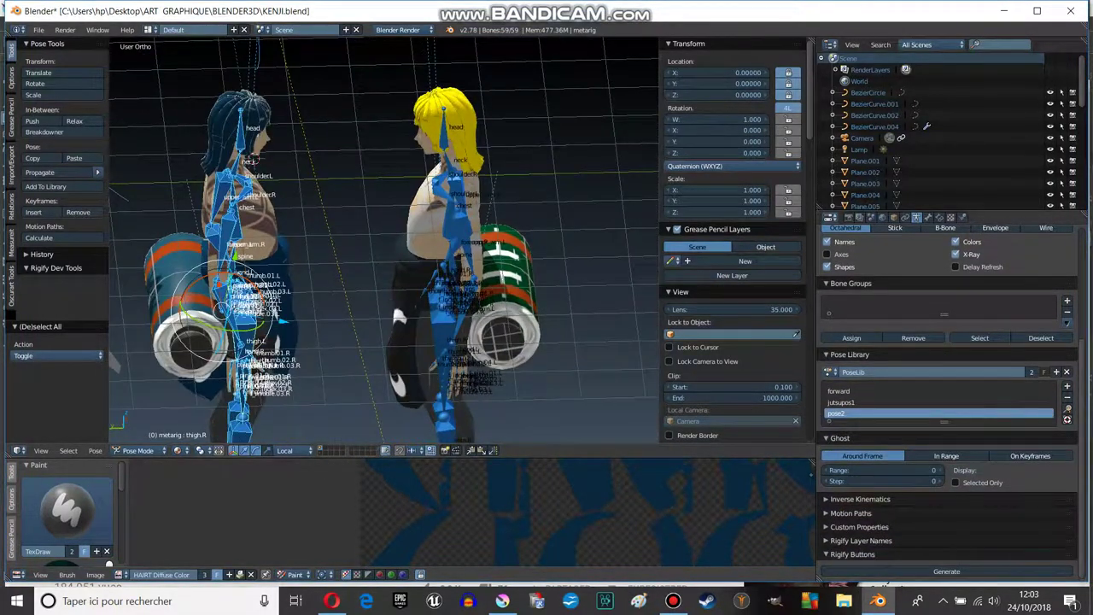
pyautogui.click(1066, 408)
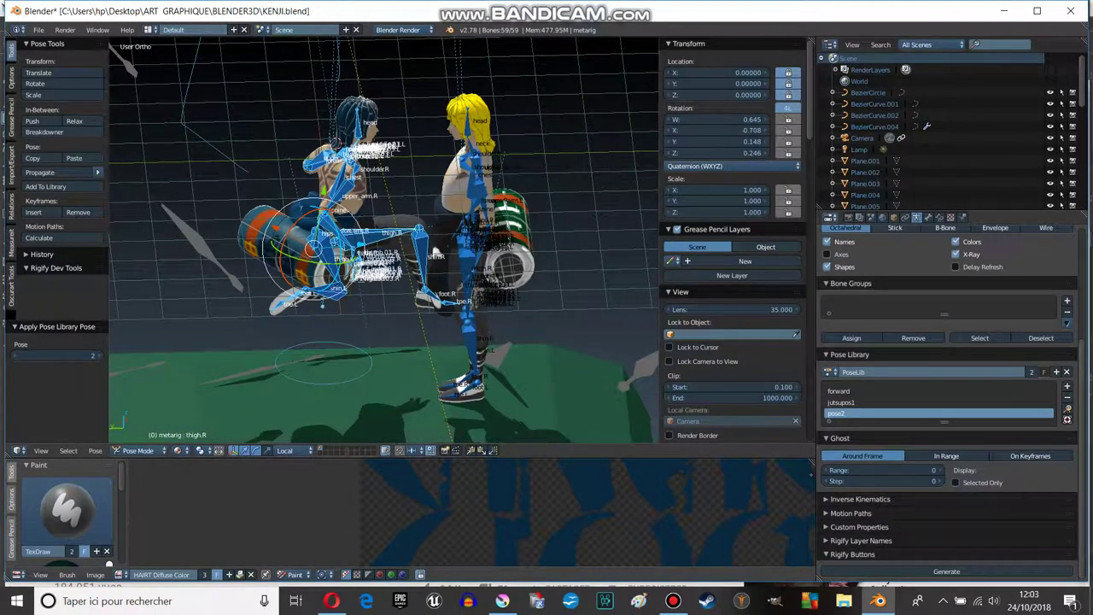
pyautogui.click(841, 402)
pyautogui.click(1066, 408)
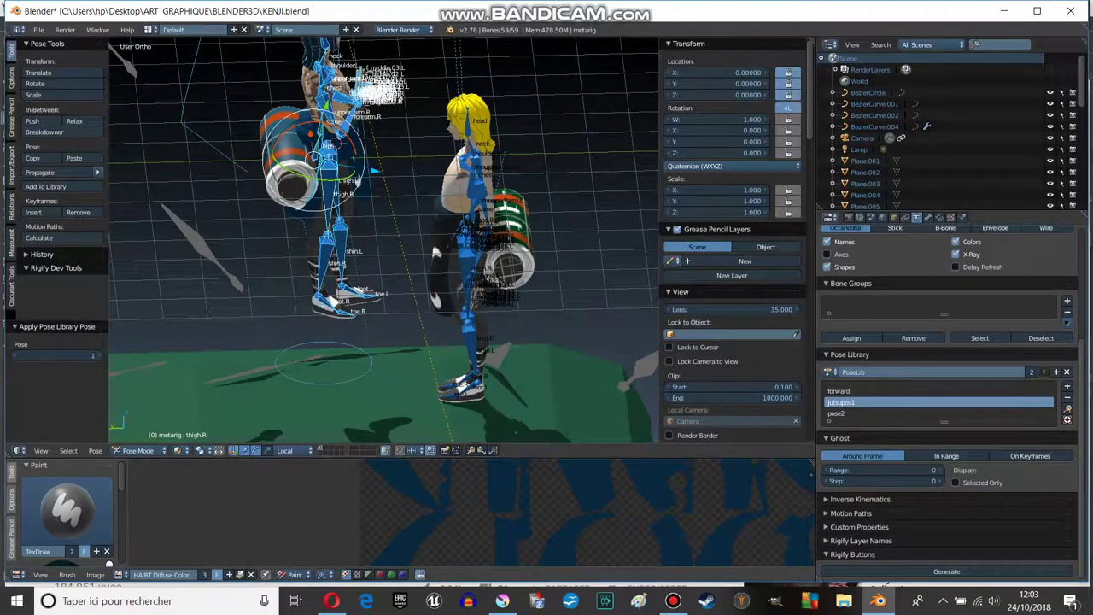
pyautogui.moveTo(384, 256); pyautogui.dragTo(512, 248, button='middle')
pyautogui.moveTo(384, 256); pyautogui.dragTo(478, 252, button='middle')
pyautogui.moveTo(384, 256); pyautogui.dragTo(512, 256, button='middle')
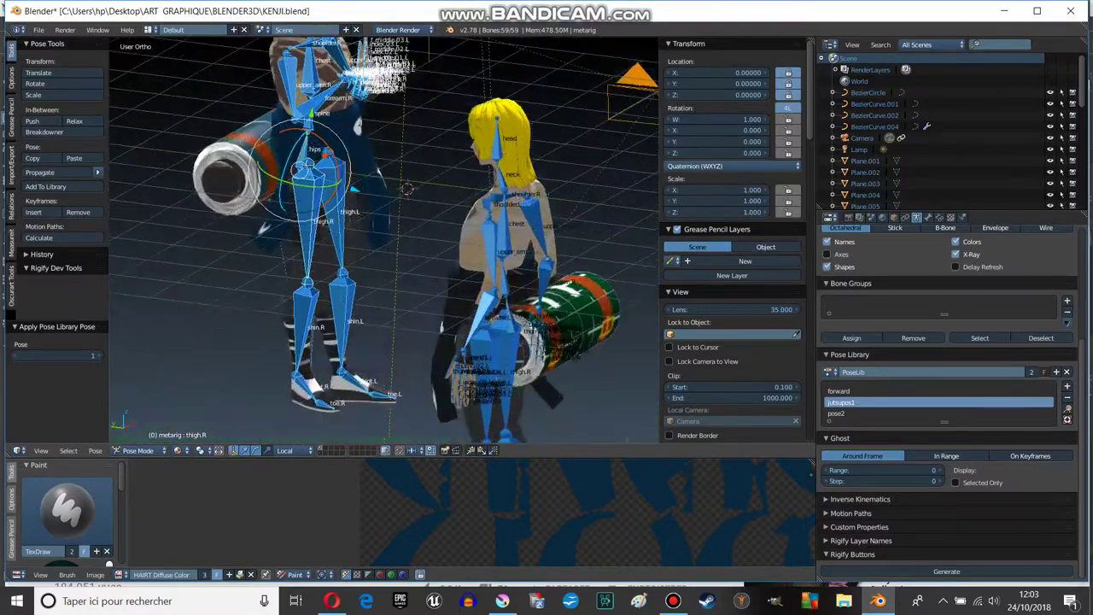
pyautogui.moveTo(384, 256); pyautogui.dragTo(397, 281, button='middle')
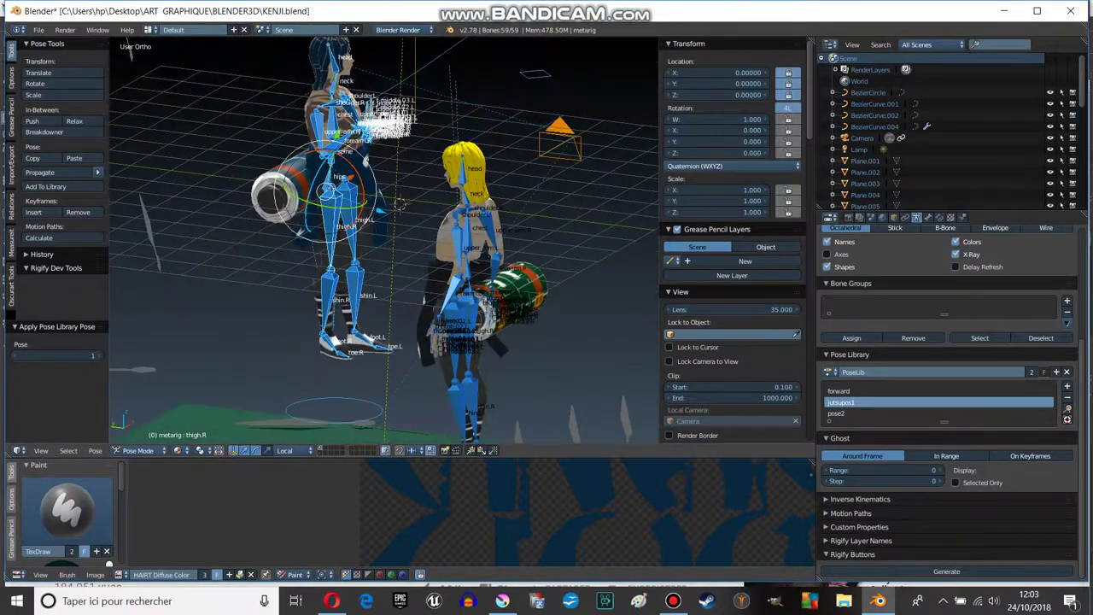
# - Undo the pose, pick pose2, clear rotations to the rest pose, and frame thigh.R
pyautogui.hotkey('ctrl', 'z')
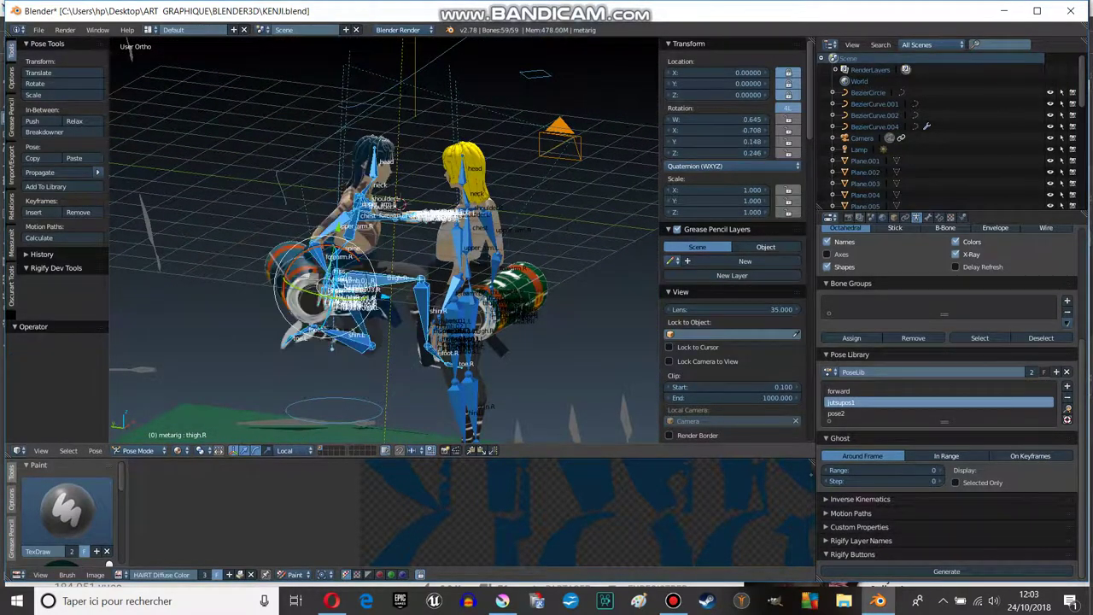
pyautogui.click(939, 414)
pyautogui.hotkey('alt', 'r')
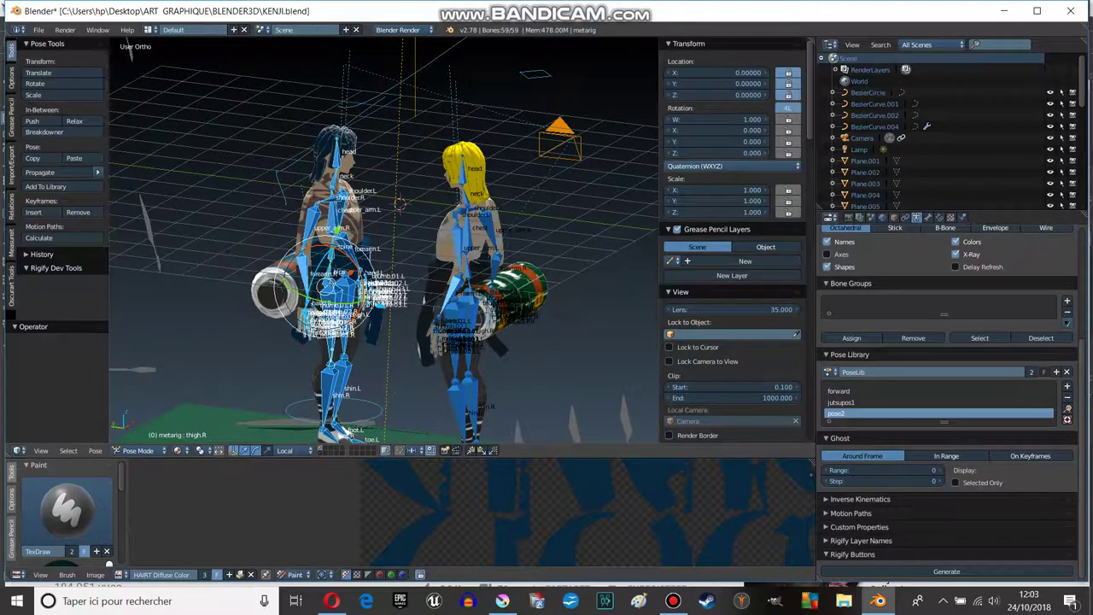
pyautogui.press('KP_Decimal')
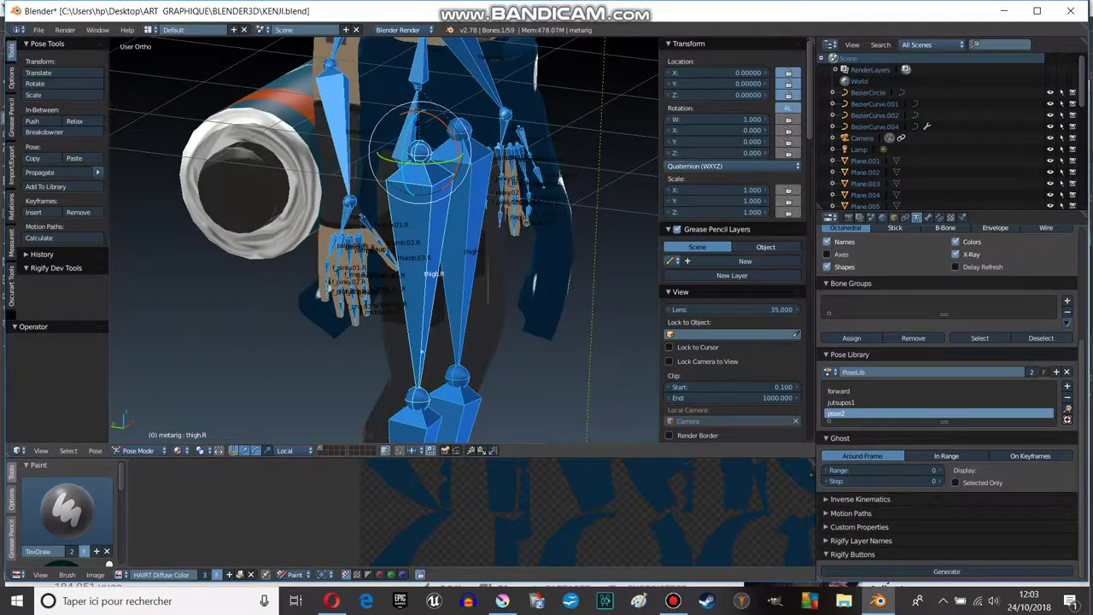
# - Duplicate the hip Cube and mirror the copy along the Y axis
pyautogui.rightClick(431, 273)
pyautogui.press('ctrl+KP_1')
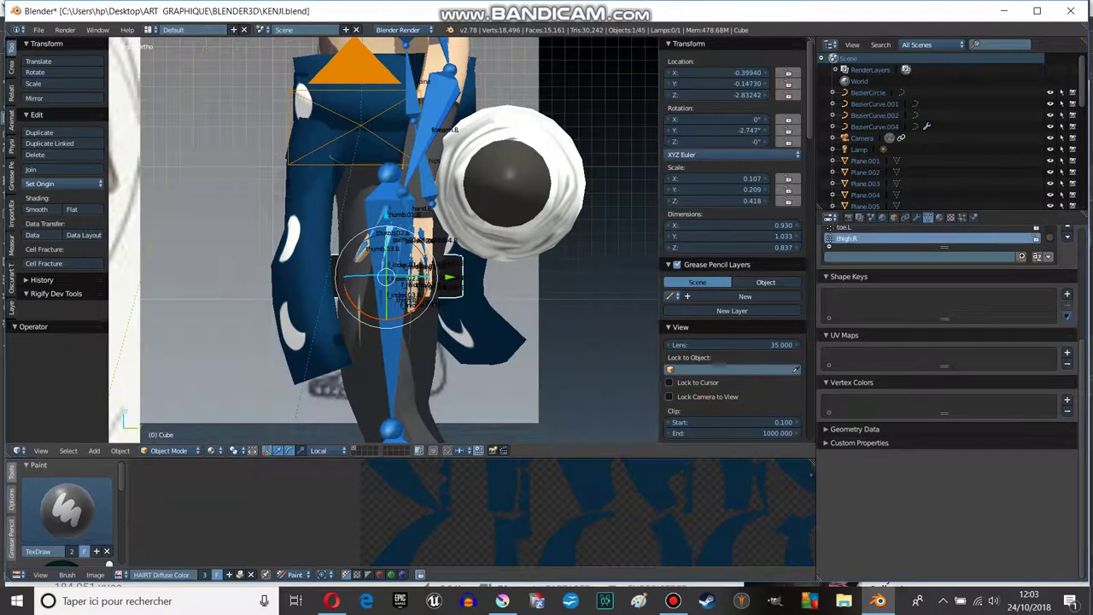
pyautogui.scroll(-3, 384, 239)
pyautogui.hotkey('shift', 'd')
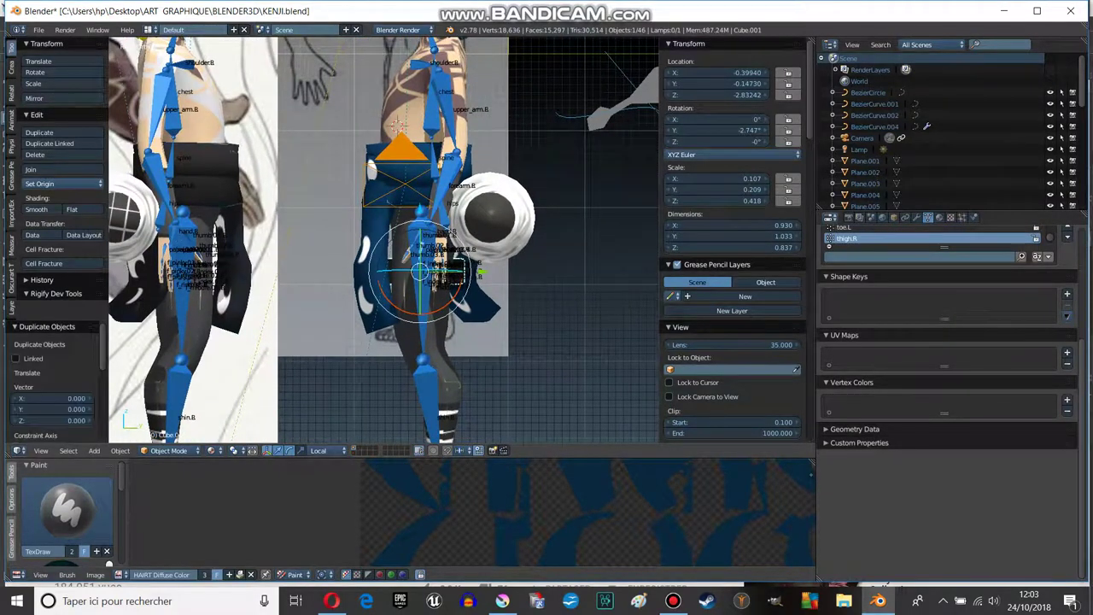
pyautogui.hotkey('ctrl', 'm')
pyautogui.press('y')
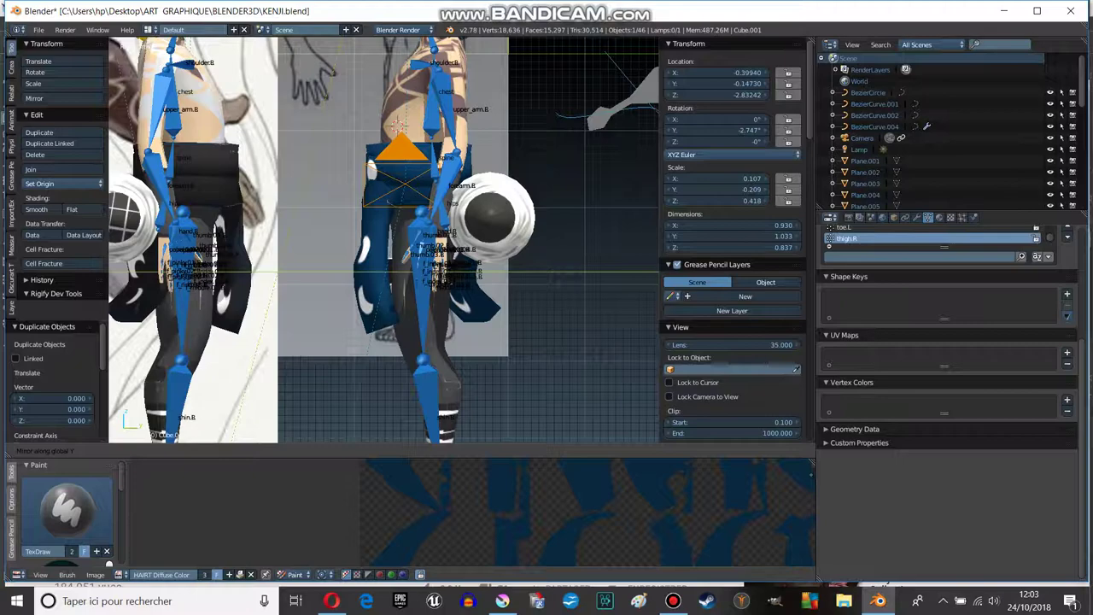
pyautogui.press('Return')
# - In wireframe view, mirror the cube copy along the X axis
pyautogui.moveTo(384, 256)
pyautogui.mouseDown(button='middle')
pyautogui.moveTo(452, 239)
pyautogui.moveTo(478, 274)
pyautogui.moveTo(512, 290)
pyautogui.moveTo(410, 256)
pyautogui.mouseUp(button='middle')
pyautogui.press('z')
pyautogui.press('z')
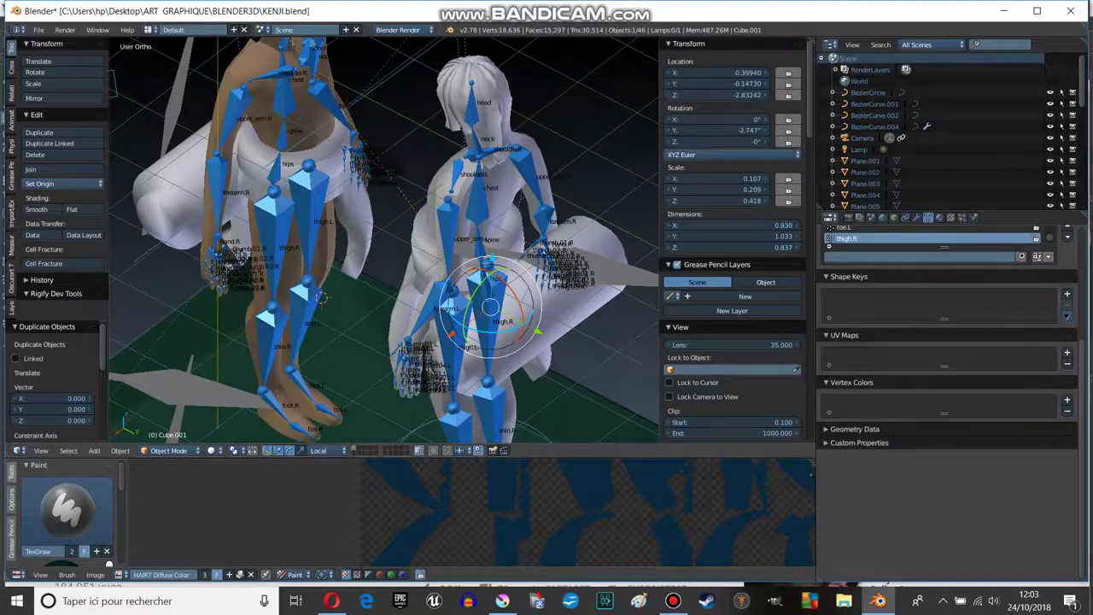
pyautogui.press('z')
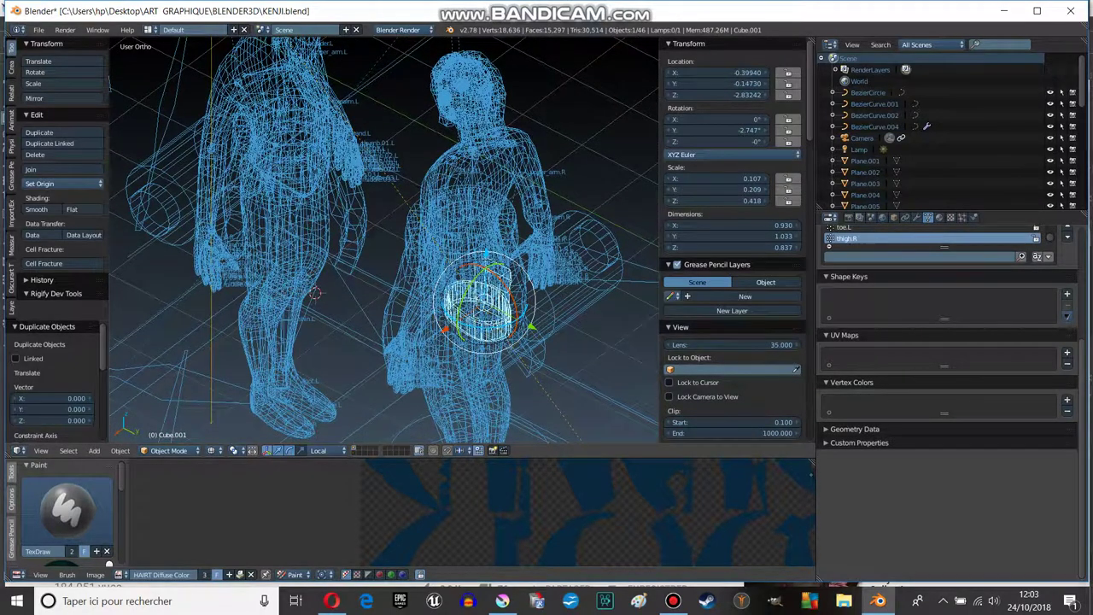
pyautogui.hotkey('ctrl', 'm')
pyautogui.press('x')
pyautogui.hotkey('ctrl', 'm')
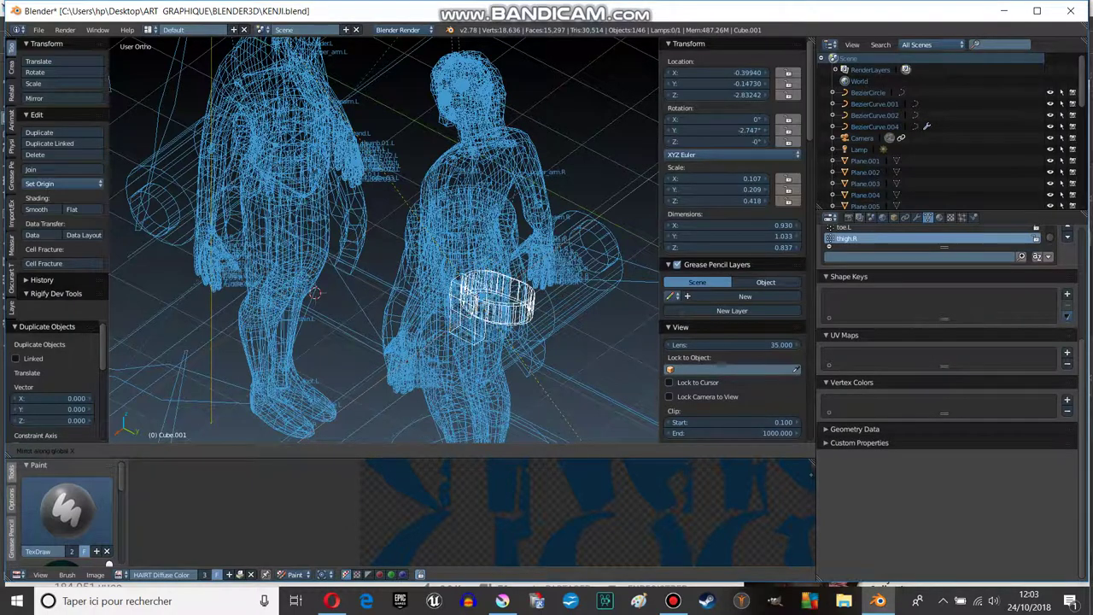
pyautogui.press('x')
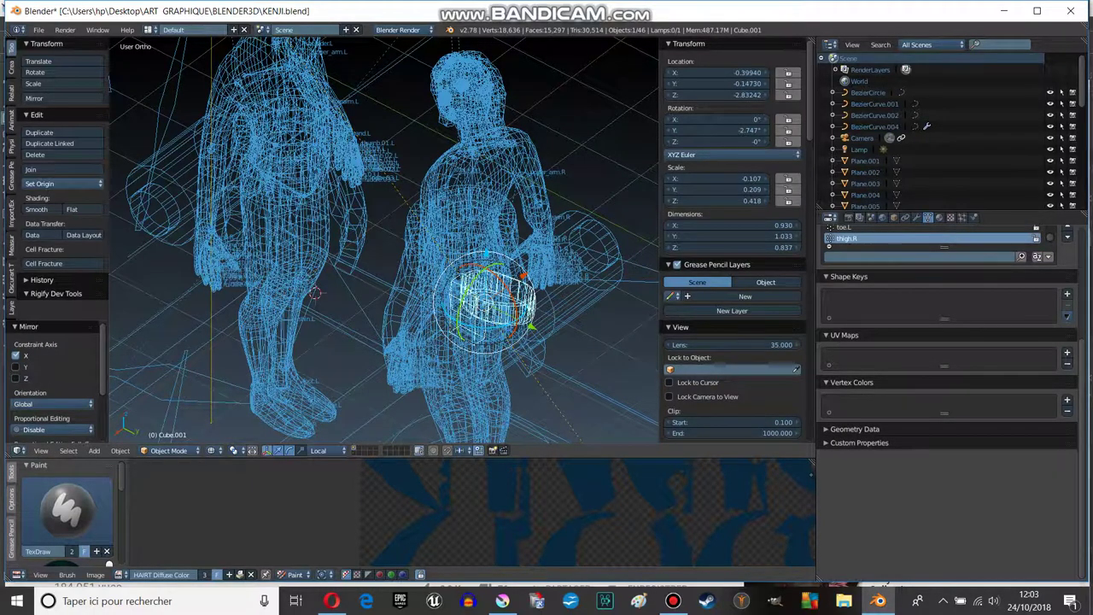
# - Move Cube.001 along Y and then X onto the left figure's hip
pyautogui.press('g')
pyautogui.press('y')
pyautogui.press('Return')
pyautogui.press('z')
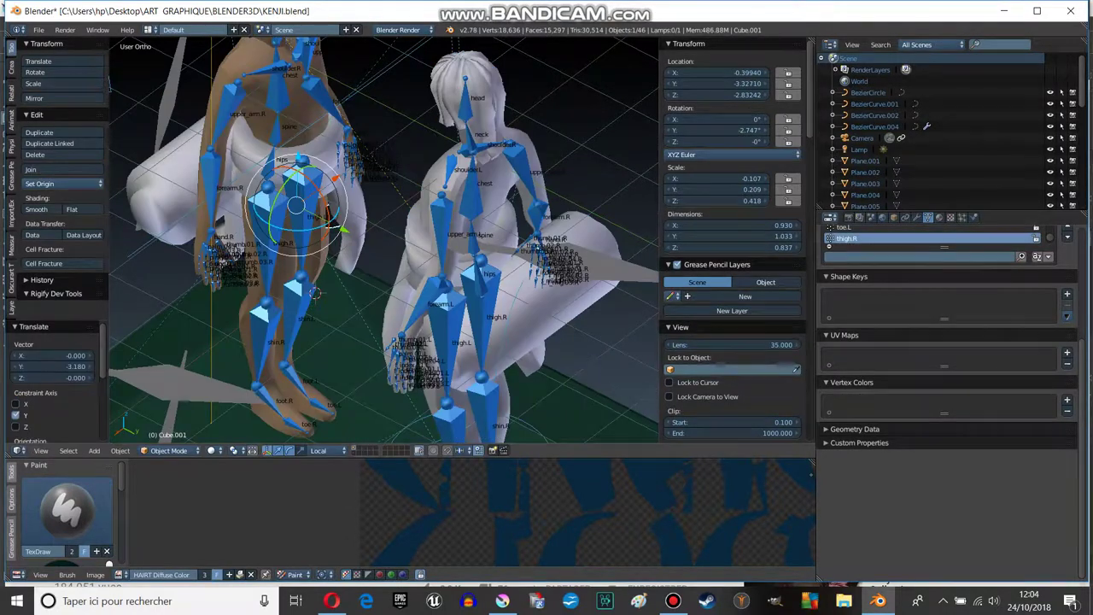
pyautogui.scroll(2, 239, 162)
pyautogui.press('g')
pyautogui.press('x')
pyautogui.press('Return')
pyautogui.scroll(3, 281, 230)
# - Nudge Cube.001 along Y in wireframe so it sits against the right thigh
pyautogui.moveTo(333, 256); pyautogui.dragTo(649, 256, button='middle')
pyautogui.press('z')
pyautogui.press('z')
pyautogui.press('g')
pyautogui.press('y')
pyautogui.press('Return')
pyautogui.moveTo(513, 256); pyautogui.dragTo(529, 256, button='middle')
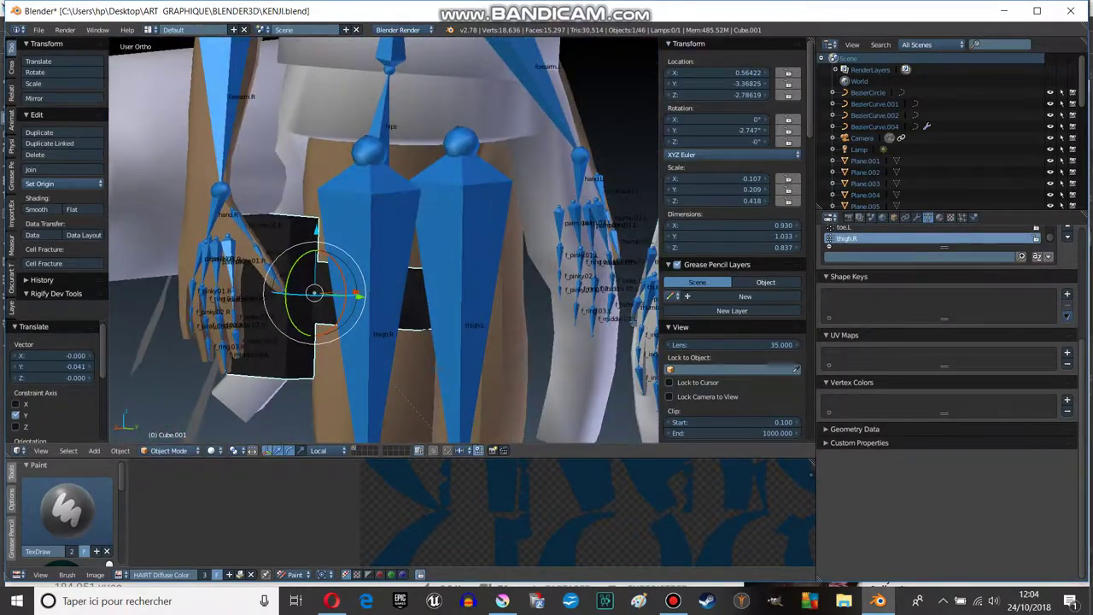
pyautogui.moveTo(597, 263); pyautogui.dragTo(609, 263, button='middle')
pyautogui.press('g')
pyautogui.press('y')
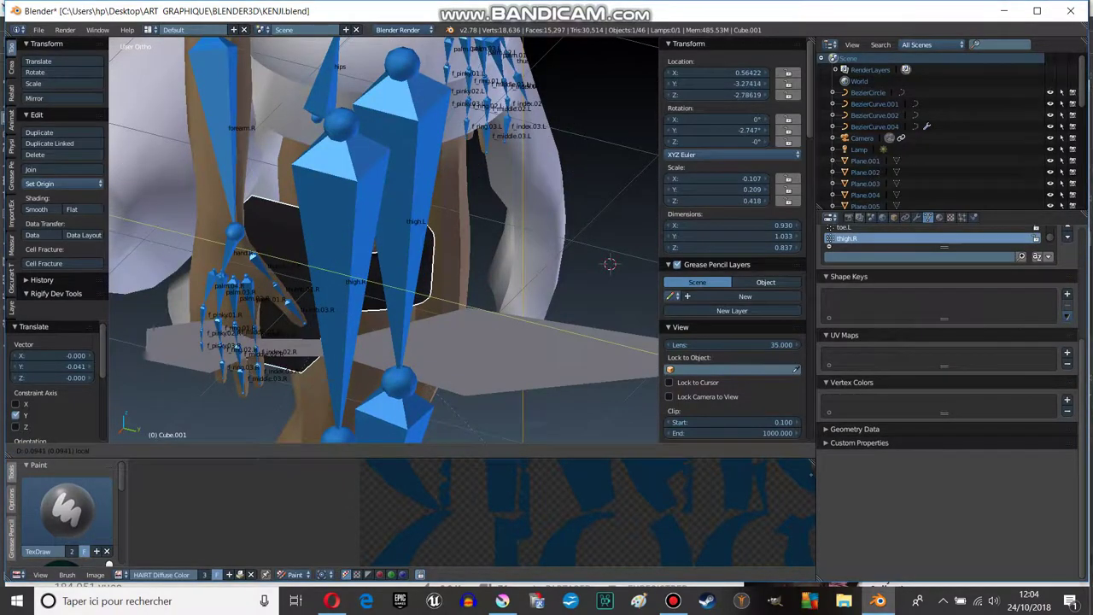
pyautogui.click(609, 263)
pyautogui.moveTo(609, 263); pyautogui.dragTo(504, 282, button='middle')
# - Shift the cube slightly along X, return to solid shading, and select Plane.029
pyautogui.press('z')
pyautogui.press('g')
pyautogui.press('x')
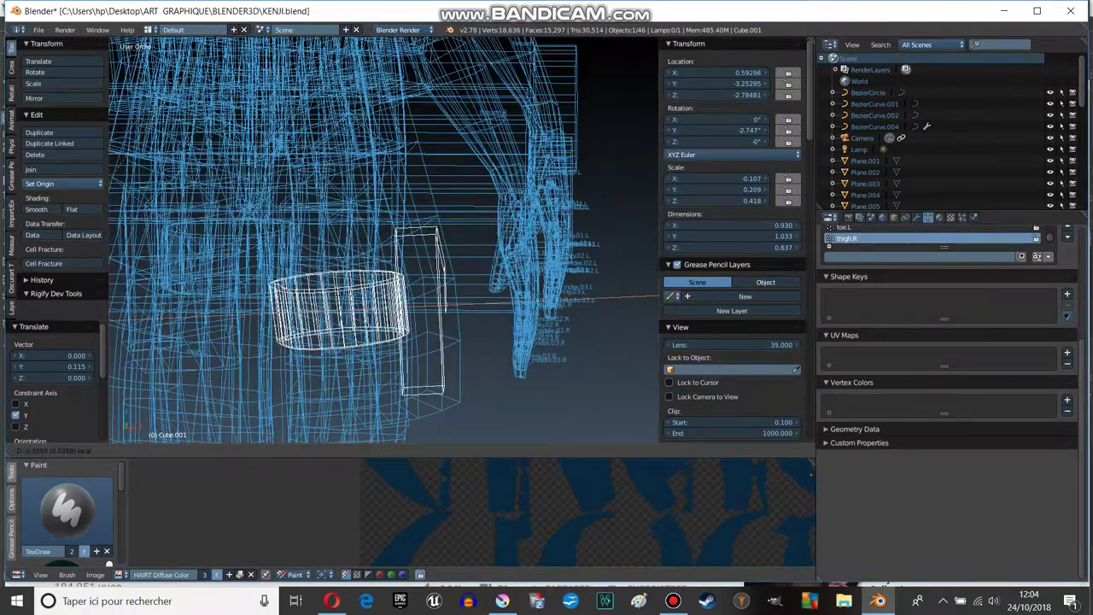
pyautogui.press('Return')
pyautogui.moveTo(504, 282); pyautogui.dragTo(512, 282, button='middle')
pyautogui.press('z')
pyautogui.moveTo(341, 314)
pyautogui.mouseDown(button='middle')
pyautogui.moveTo(358, 226)
pyautogui.moveTo(367, 256)
pyautogui.mouseUp(button='middle')
pyautogui.rightClick(166, 308)
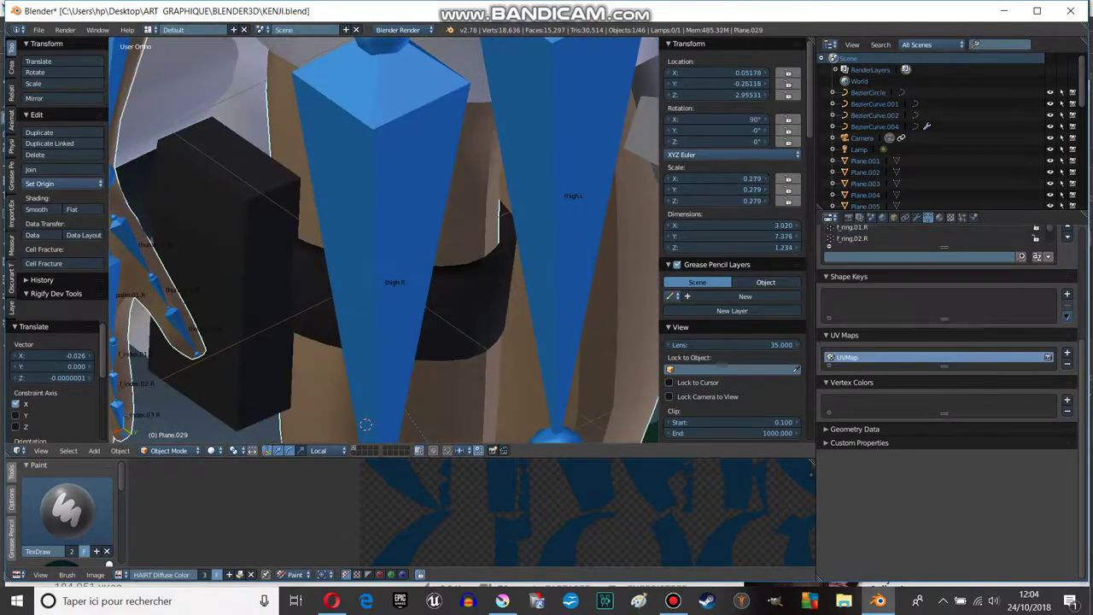
# - Clear the existing parent from the cube copy and reselect it
pyautogui.rightClick(214, 324)
pyautogui.hotkey('alt', 'p')
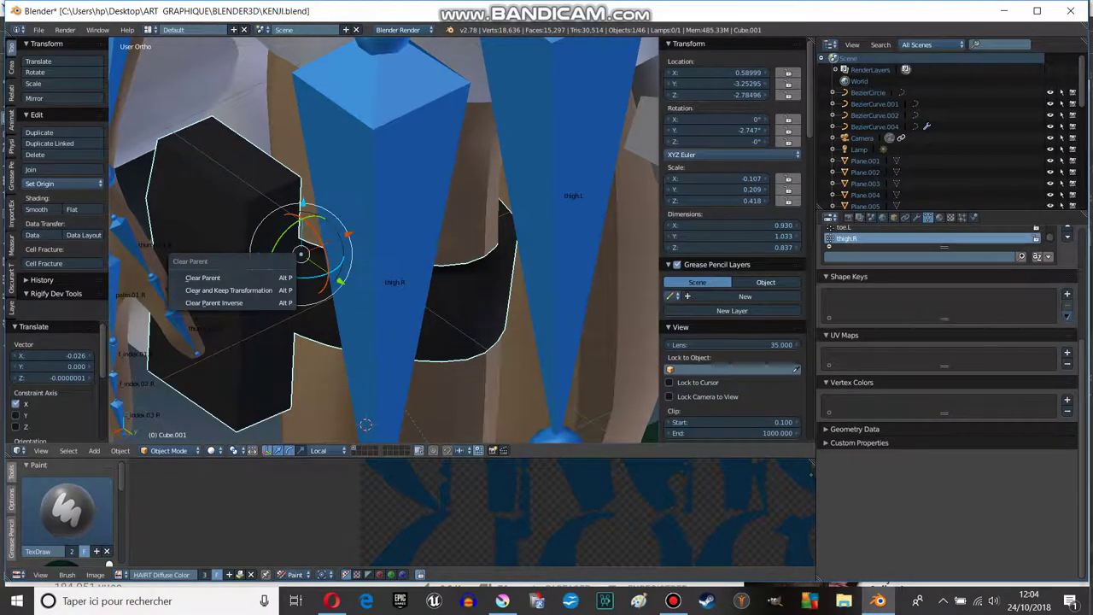
pyautogui.click(214, 274)
pyautogui.rightClick(213, 273)
pyautogui.rightClick(427, 401)
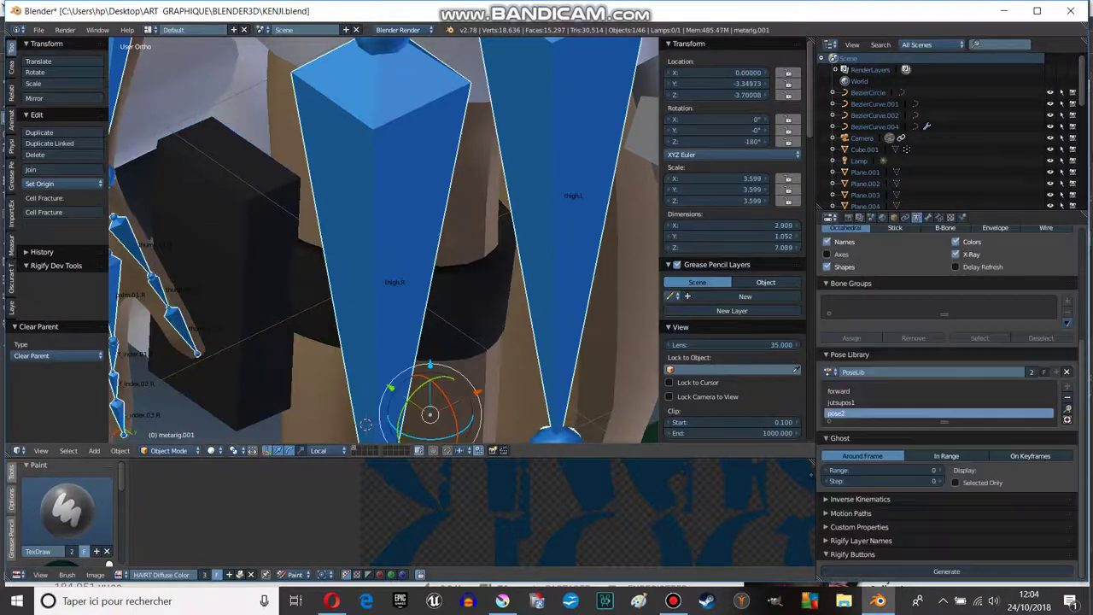
# - Parent the cube copy to the left rig's thigh.R bone, bone relative
pyautogui.hotkey('ctrl', 'Tab')
pyautogui.rightClick(256, 256)
pyautogui.rightClick(393, 342)
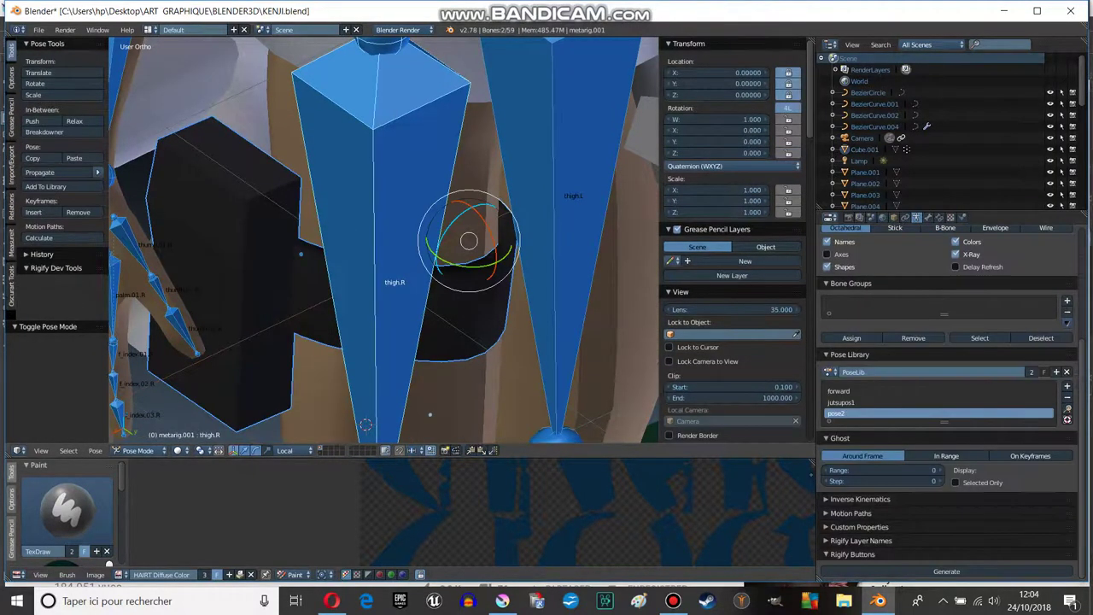
pyautogui.hotkey('ctrl', 'p')
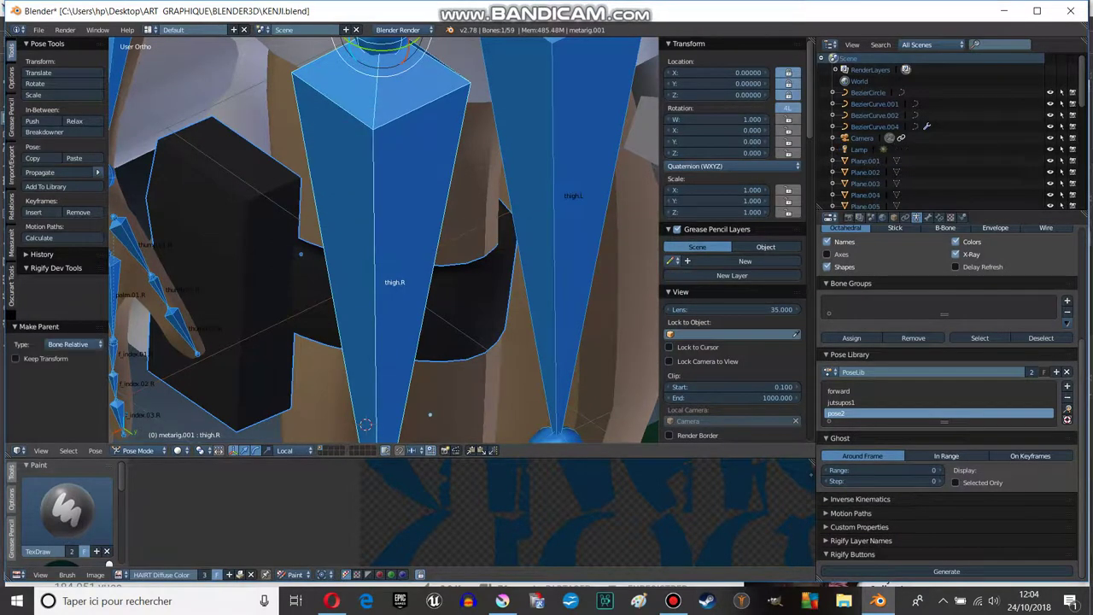
pyautogui.click(342, 213)
# - Test-rotate thigh.R on X to confirm the cube follows, then reset its rotation
pyautogui.scroll(-4, 341, 213)
pyautogui.press('r')
pyautogui.press('x')
pyautogui.press('x')
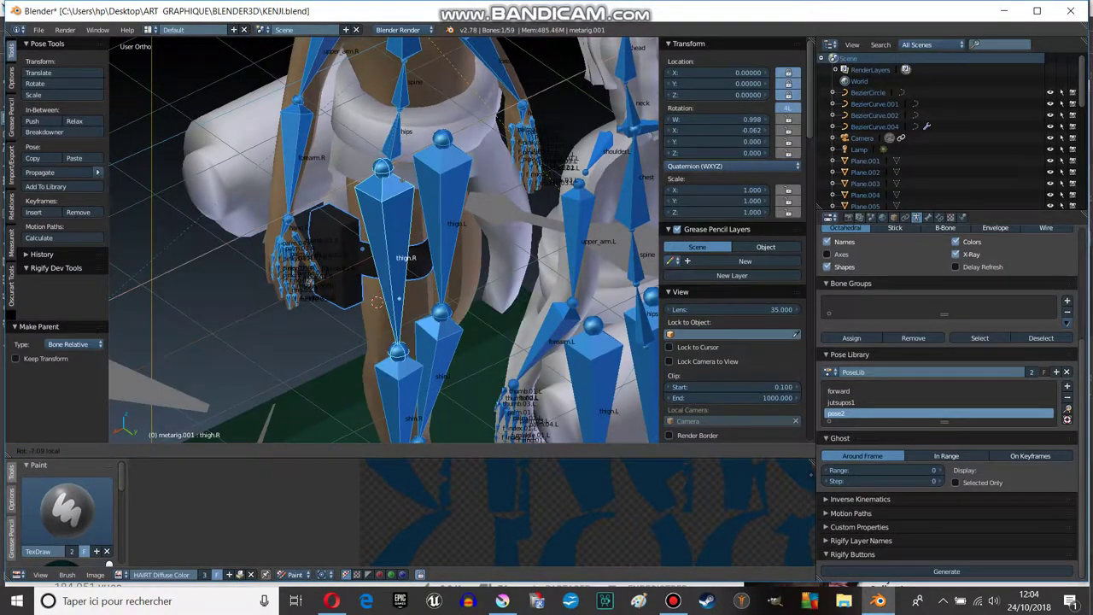
pyautogui.press('Return')
pyautogui.hotkey('alt', 'r')
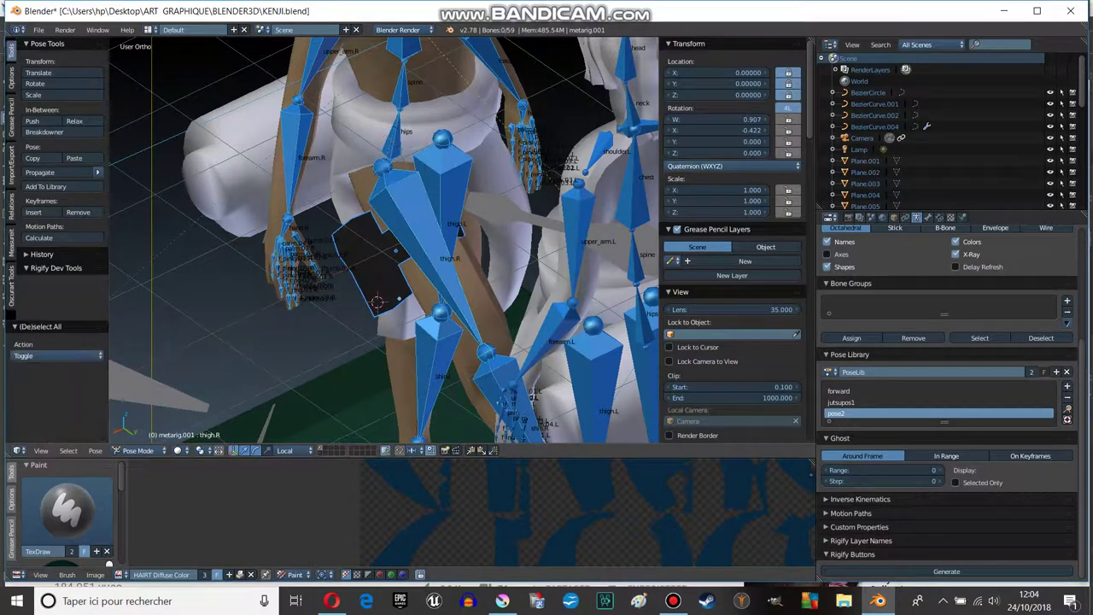
pyautogui.press('a')
pyautogui.scroll(-3, 383, 241)
# - Apply pose2 to all bones of the left rig
pyautogui.moveTo(384, 257); pyautogui.dragTo(367, 205, button='middle')
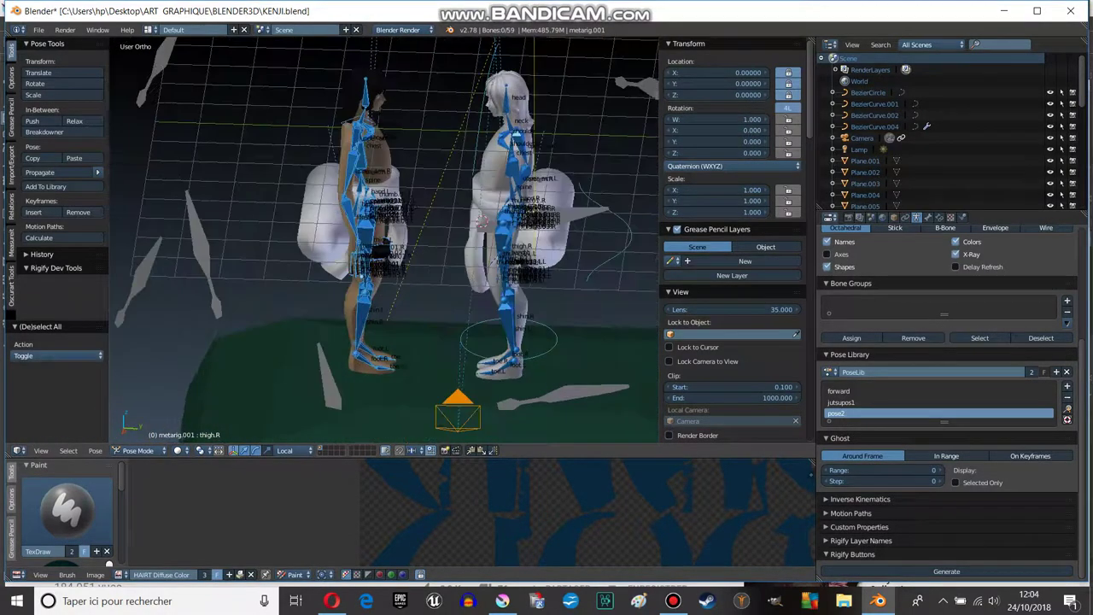
pyautogui.press('a')
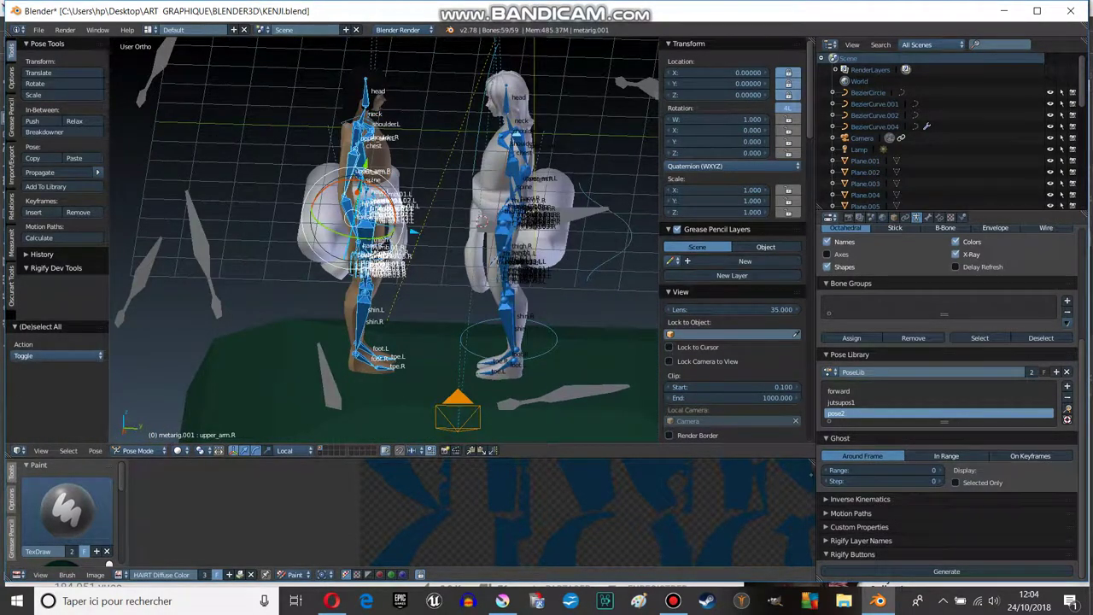
pyautogui.click(1067, 408)
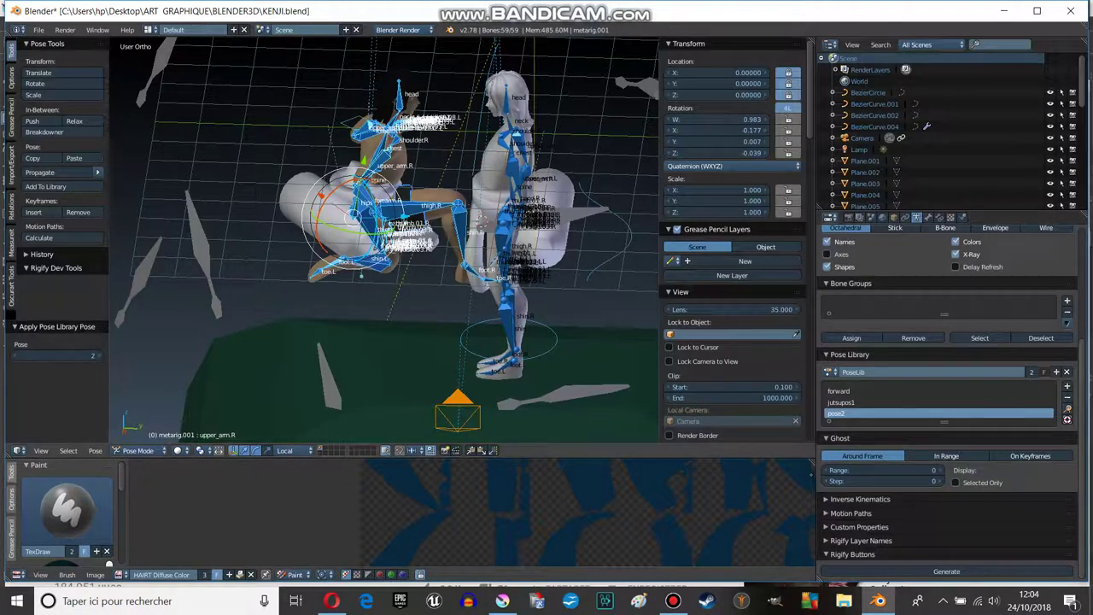
# - Apply the forward pose and then jutsupos1 to the right character's rig
pyautogui.rightClick(517, 213)
pyautogui.press('a')
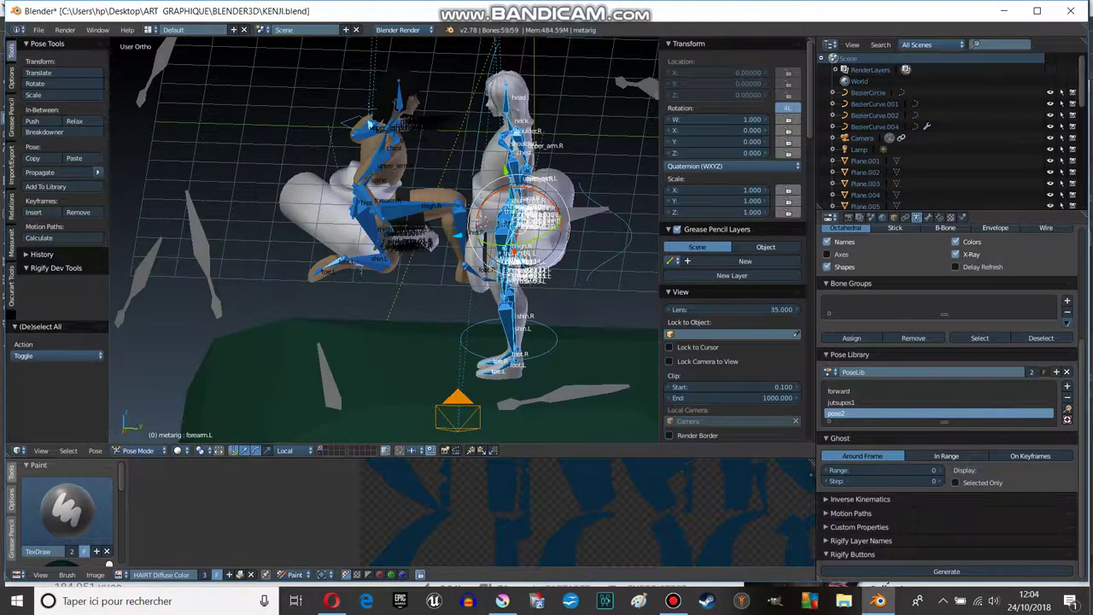
pyautogui.click(841, 390)
pyautogui.click(1066, 408)
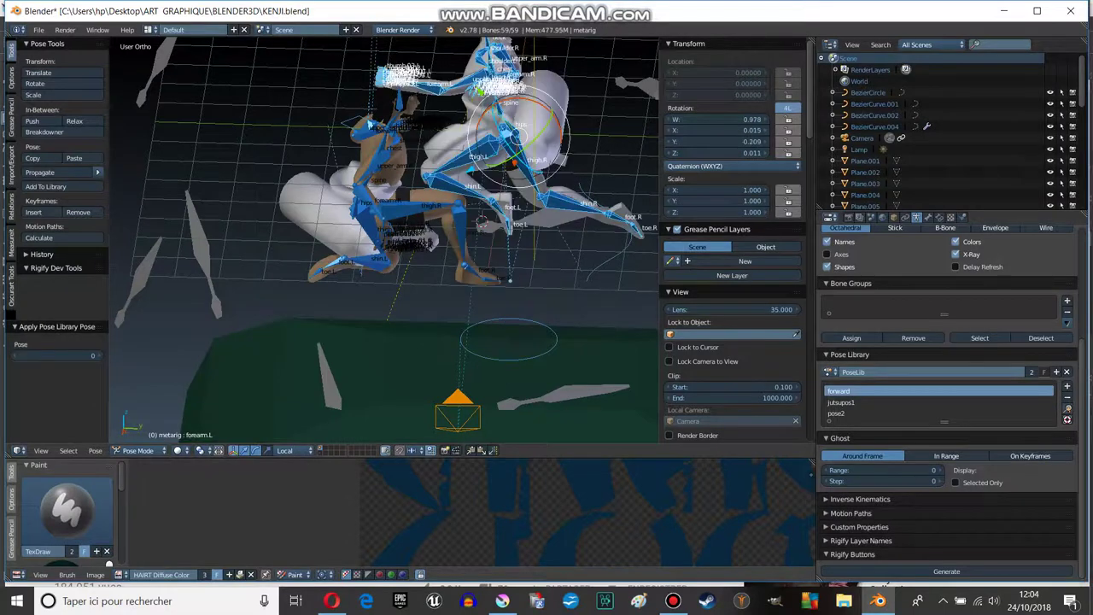
pyautogui.click(841, 402)
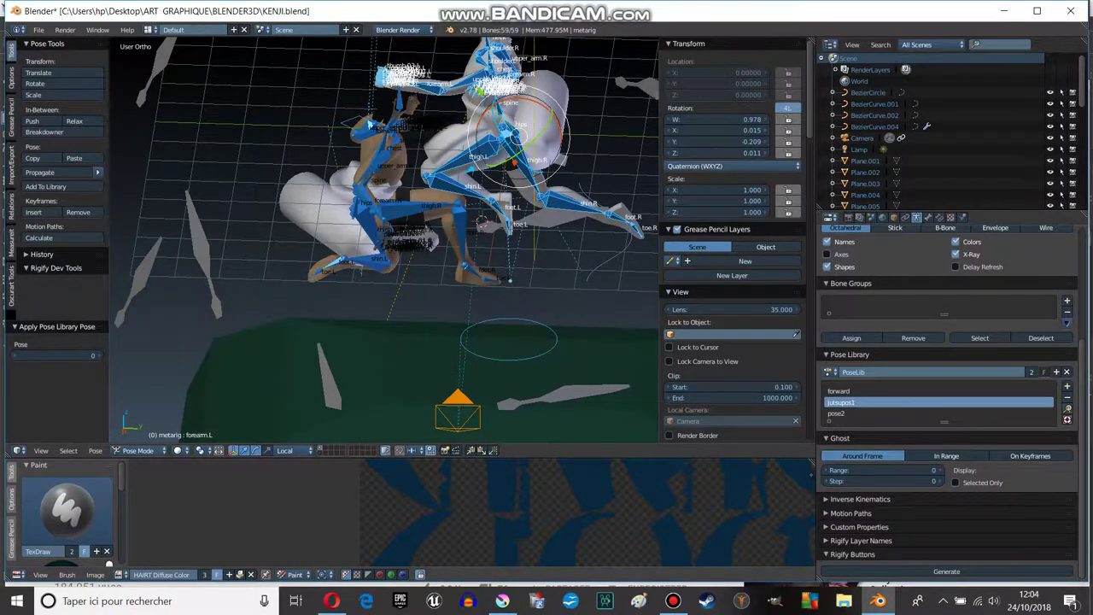
pyautogui.click(1066, 409)
# - From a low side view, select the green ground plane and raise it along Z
pyautogui.moveTo(512, 358); pyautogui.dragTo(466, 324, button='middle')
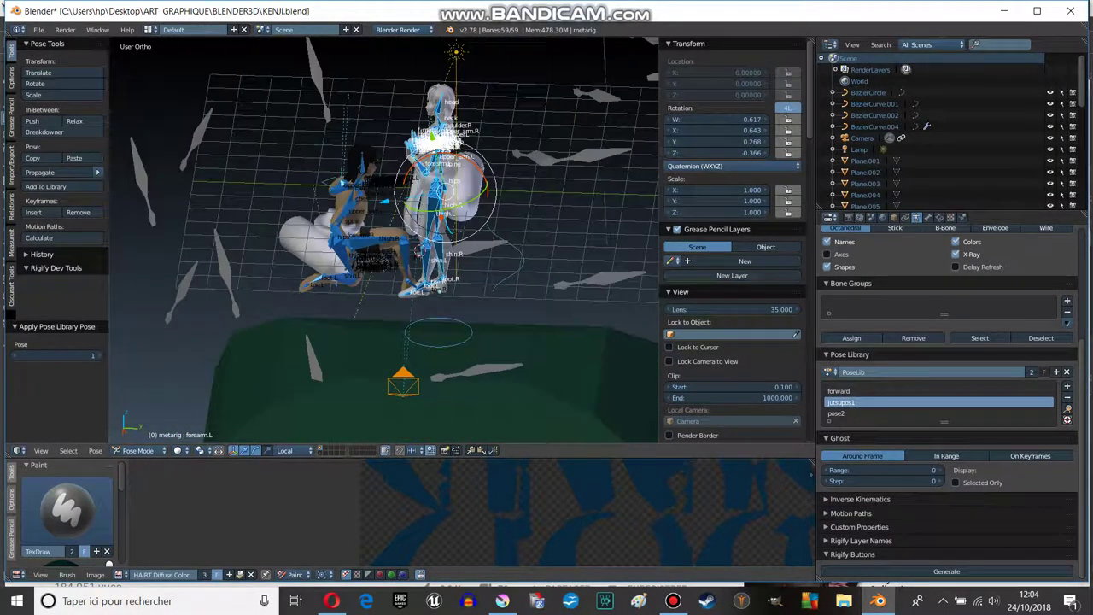
pyautogui.moveTo(466, 324); pyautogui.dragTo(466, 291, button='middle')
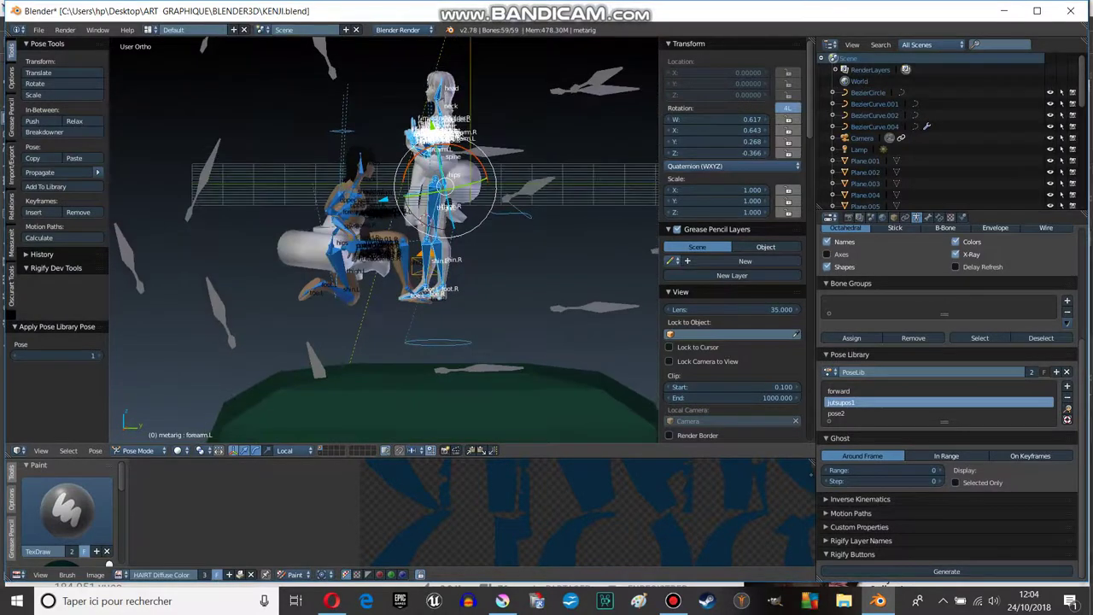
pyautogui.rightClick(478, 401)
pyautogui.moveTo(438, 401); pyautogui.dragTo(438, 333)
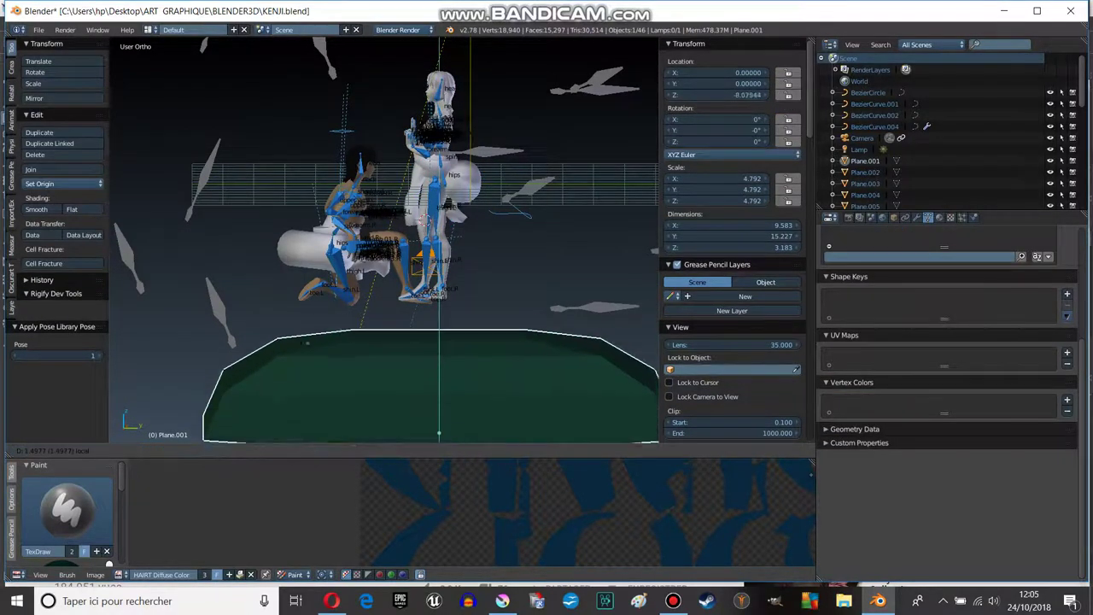
# - Preview the two characters on the hill in Rendered shading, then return to Solid shading
pyautogui.scroll(5, 438, 341)
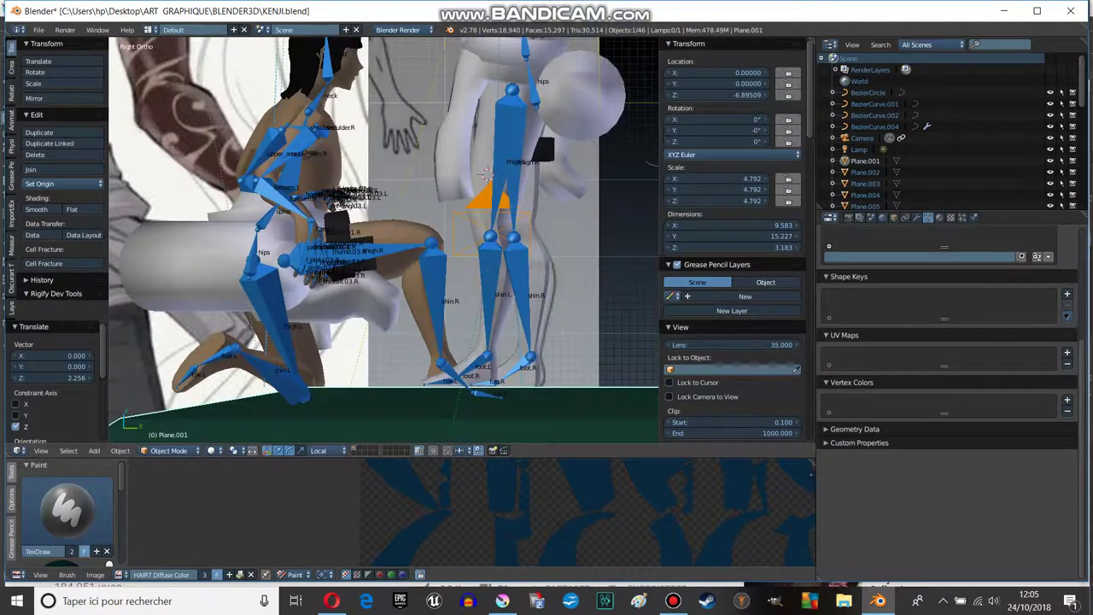
pyautogui.moveTo(438, 341)
pyautogui.mouseDown(button='middle')
pyautogui.moveTo(460, 294)
pyautogui.moveTo(524, 261)
pyautogui.moveTo(461, 252)
pyautogui.mouseUp(button='middle')
pyautogui.click(211, 450)
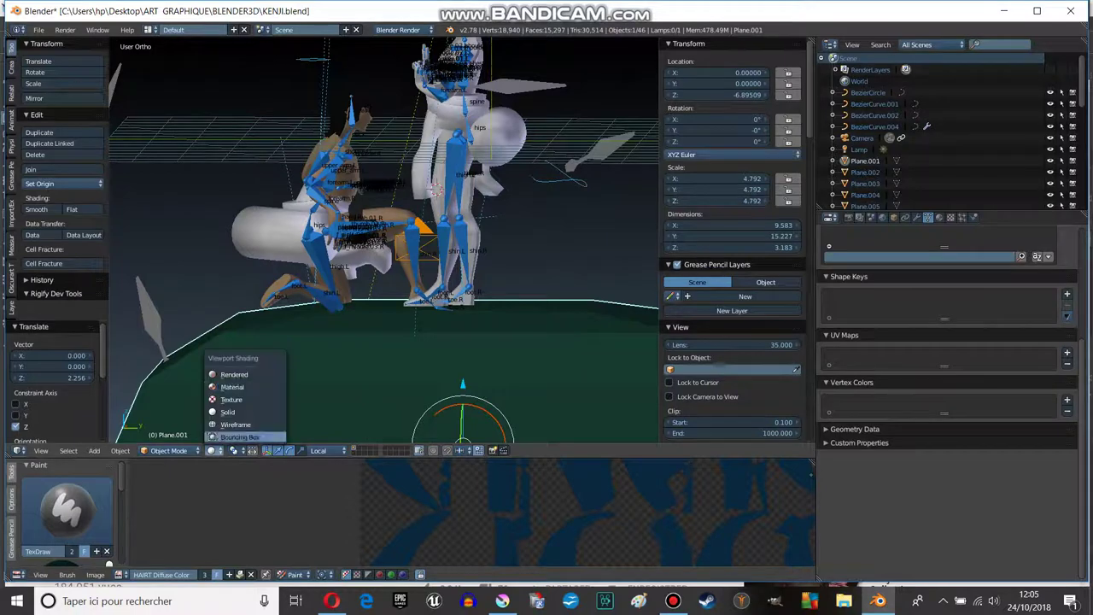
pyautogui.click(235, 376)
pyautogui.moveTo(461, 252)
pyautogui.mouseDown(button='middle')
pyautogui.moveTo(384, 188)
pyautogui.moveTo(386, 170)
pyautogui.mouseUp(button='middle')
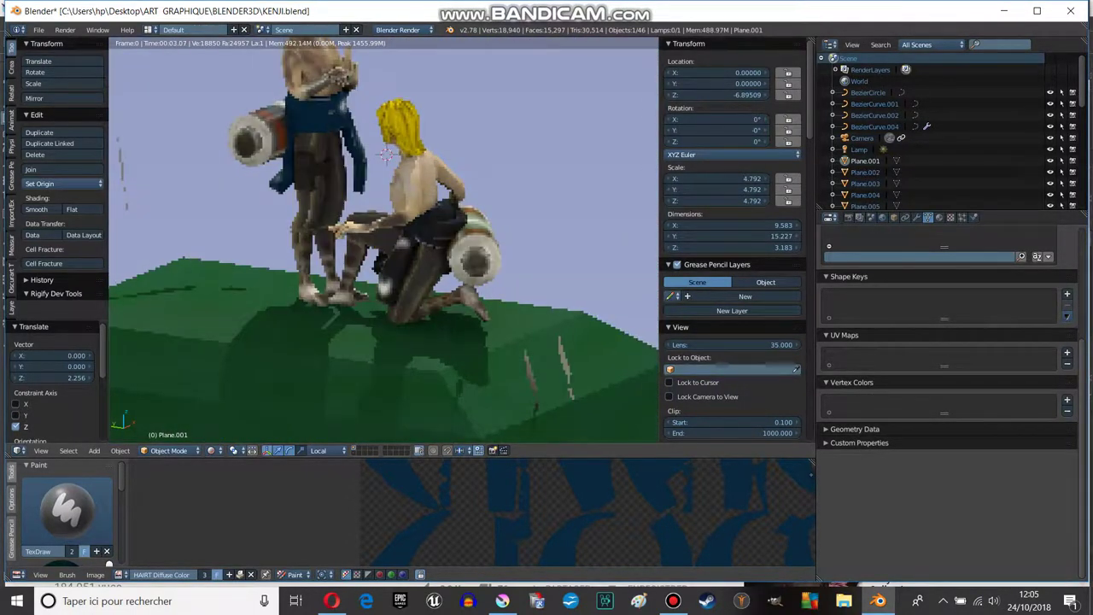
pyautogui.click(210, 450)
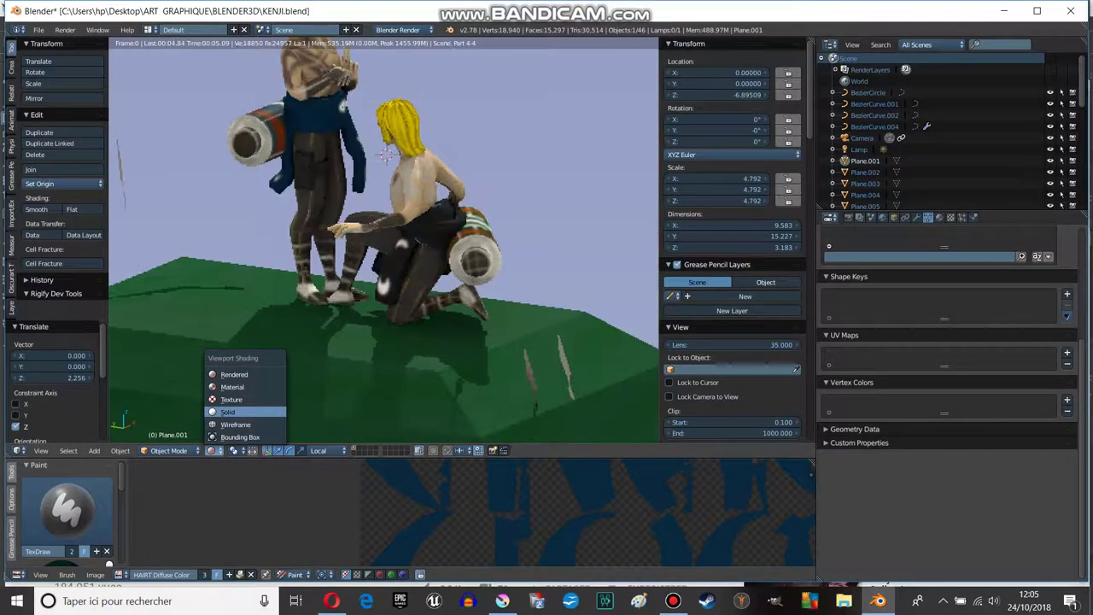
pyautogui.click(235, 413)
# - Zoom in on one character's upper body and select its head bone in Pose Mode
pyautogui.moveTo(384, 239); pyautogui.dragTo(358, 222, button='middle')
pyautogui.scroll(3, 358, 222)
pyautogui.scroll(2, 359, 222)
pyautogui.hotkey('ctrl', 'Tab')
pyautogui.rightClick(369, 213)
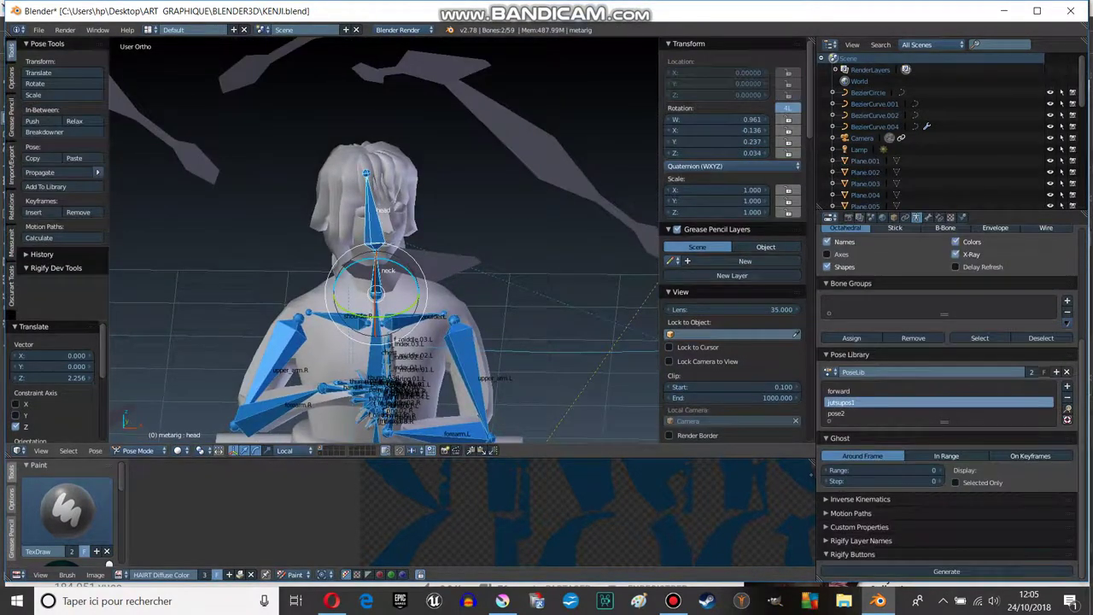
# - Clear the standing character's head rotation and tilt it about 3.5° on X
pyautogui.hotkey('alt', 'r')
pyautogui.moveTo(376, 256); pyautogui.dragTo(461, 256, button='middle')
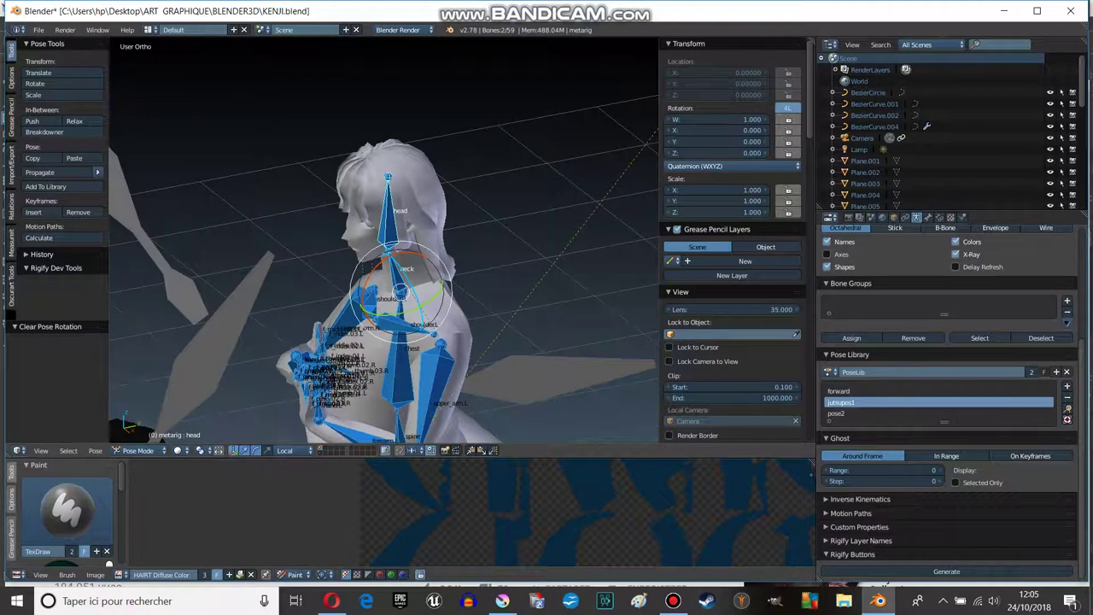
pyautogui.rightClick(384, 200)
pyautogui.moveTo(414, 260); pyautogui.dragTo(401, 295)
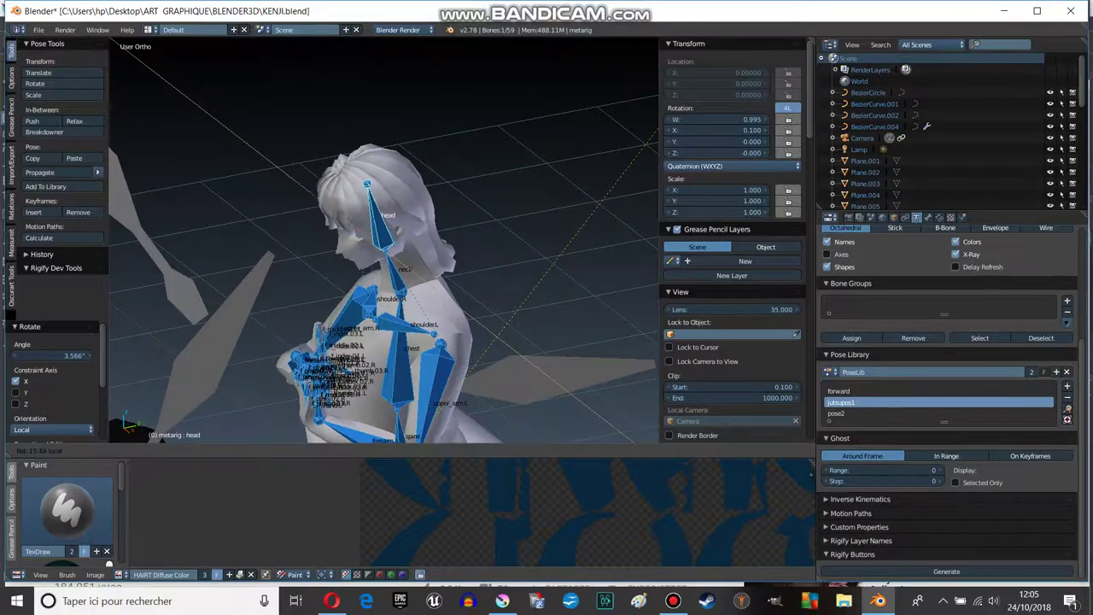
pyautogui.click(401, 295)
# - Tilt the kneeling character's head bone −14.564° about its local X axis
pyautogui.moveTo(384, 256); pyautogui.dragTo(478, 256, button='middle')
pyautogui.rightClick(263, 205)
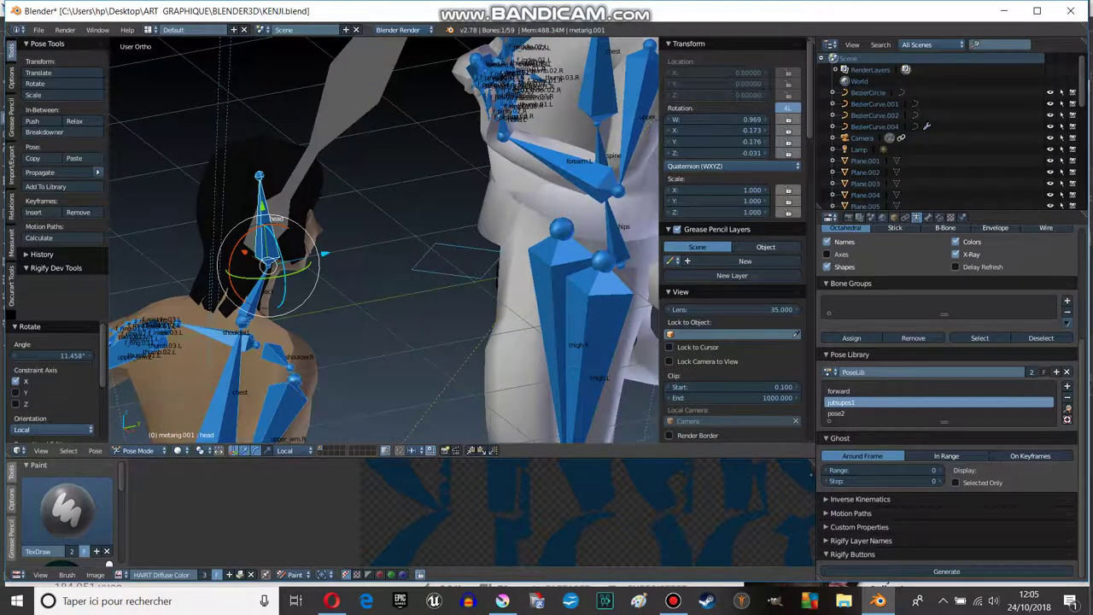
pyautogui.moveTo(243, 252); pyautogui.dragTo(231, 242)
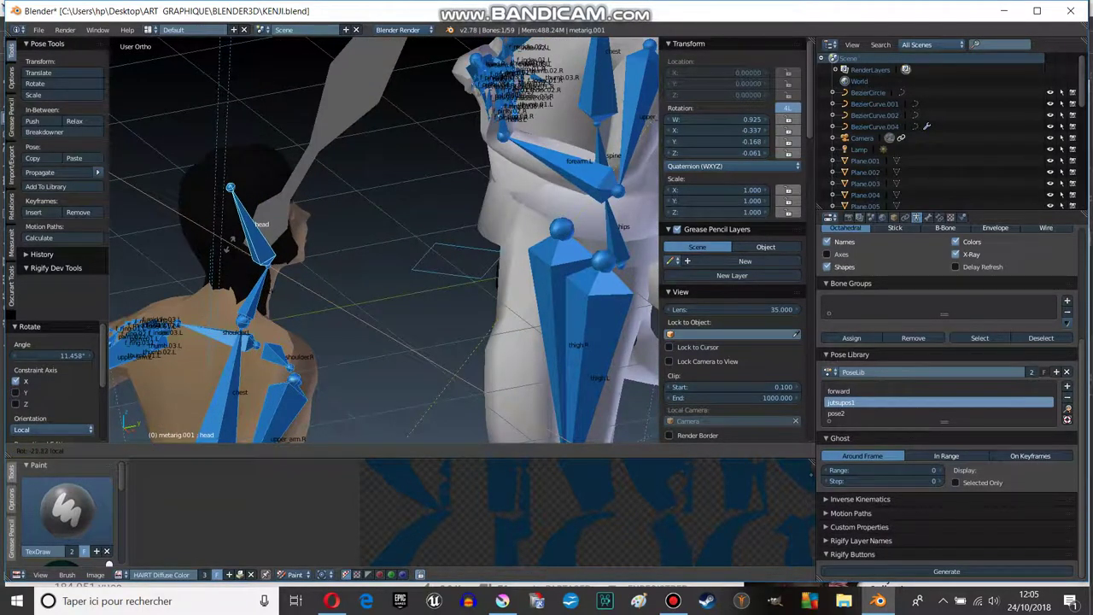
pyautogui.moveTo(227, 248); pyautogui.dragTo(243, 256)
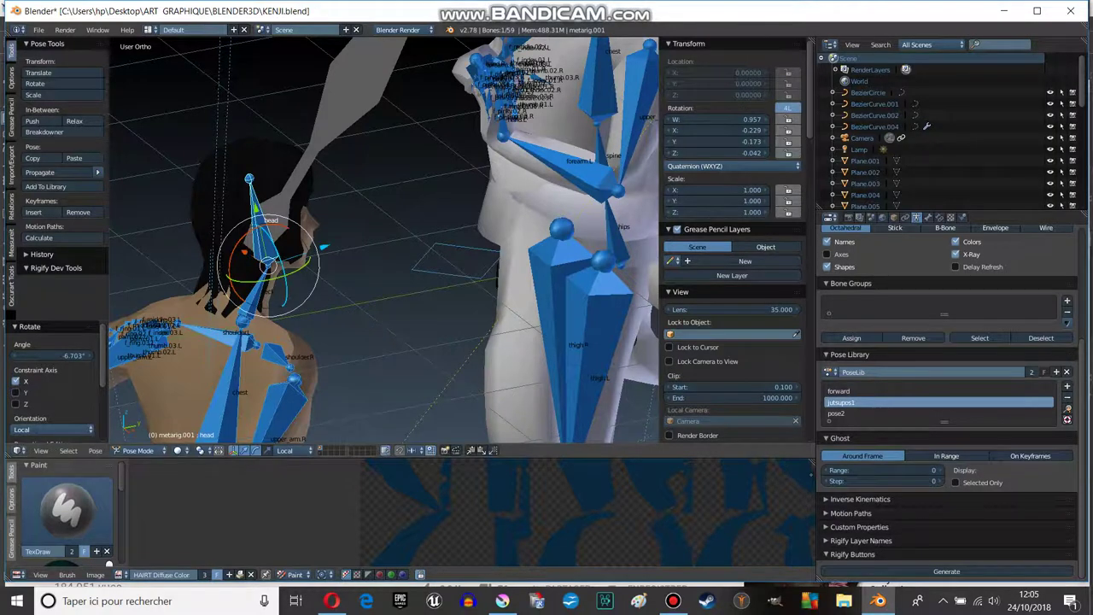
pyautogui.hotkey('alt', 'r')
pyautogui.rightClick(260, 290)
pyautogui.rightClick(264, 221)
pyautogui.moveTo(244, 249)
pyautogui.mouseDown()
pyautogui.moveTo(323, 249)
pyautogui.moveTo(232, 236)
pyautogui.mouseUp()
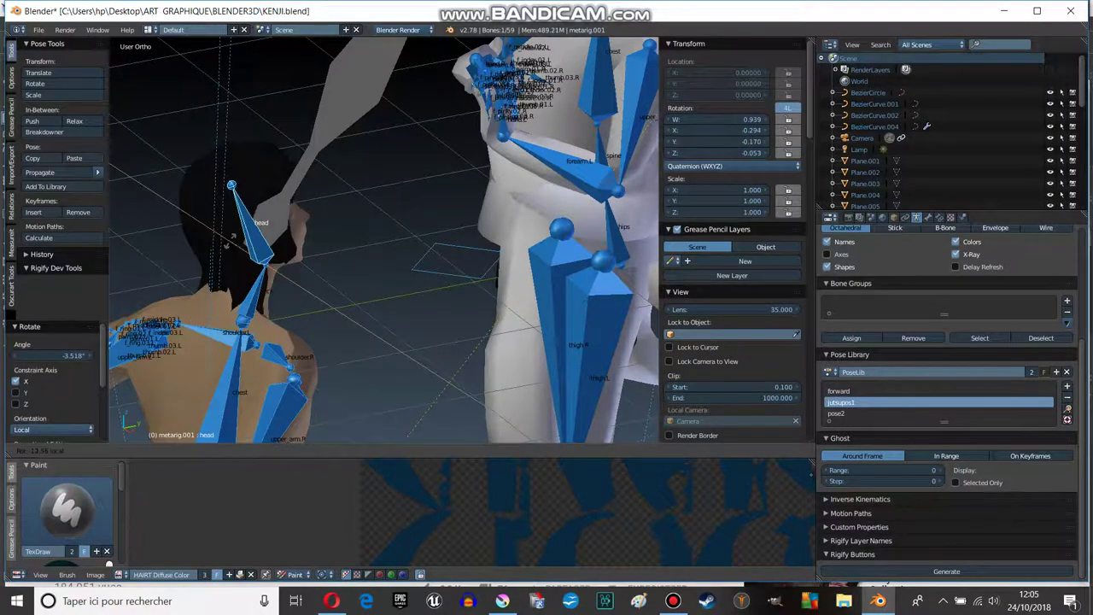
pyautogui.click(232, 237)
# - Check both posed characters on the hill in Rendered shading, then return to Solid shading
pyautogui.moveTo(232, 237); pyautogui.dragTo(564, 142, button='middle')
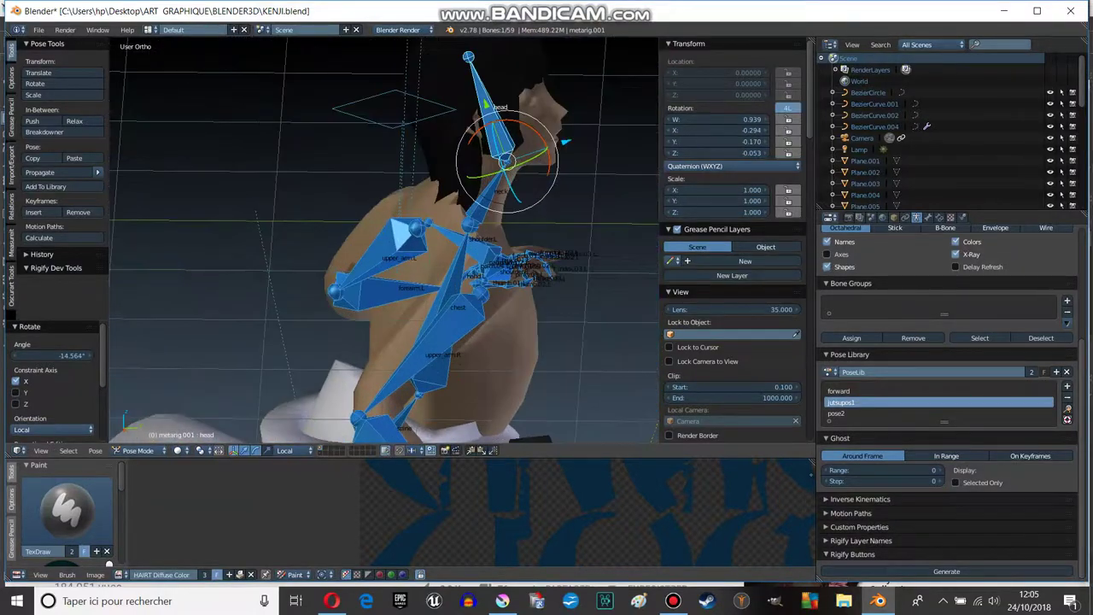
pyautogui.click(177, 450)
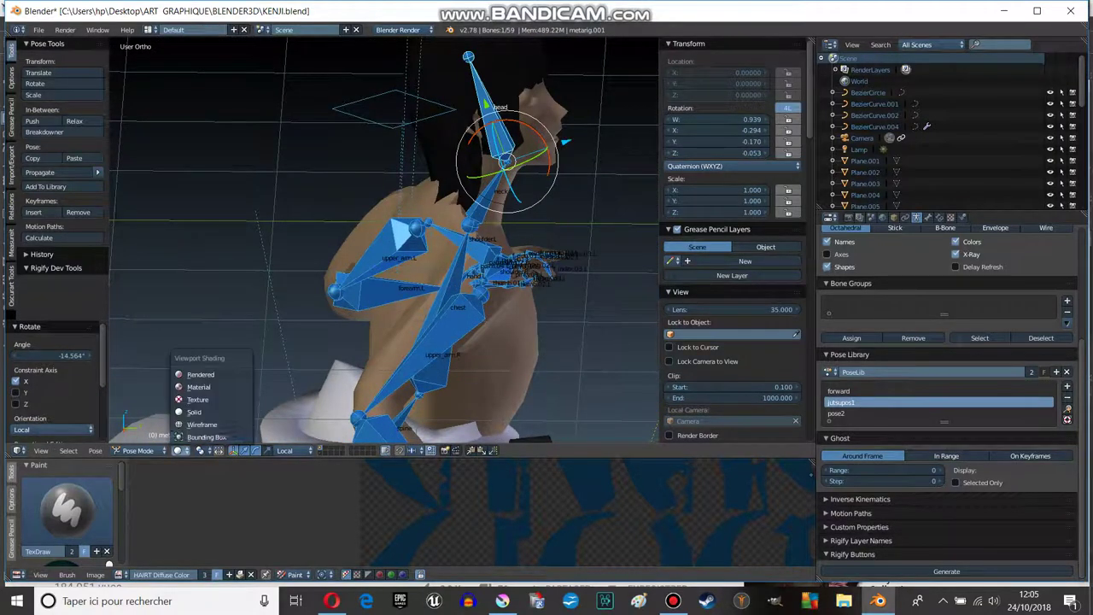
pyautogui.click(205, 374)
pyautogui.scroll(-5, 384, 239)
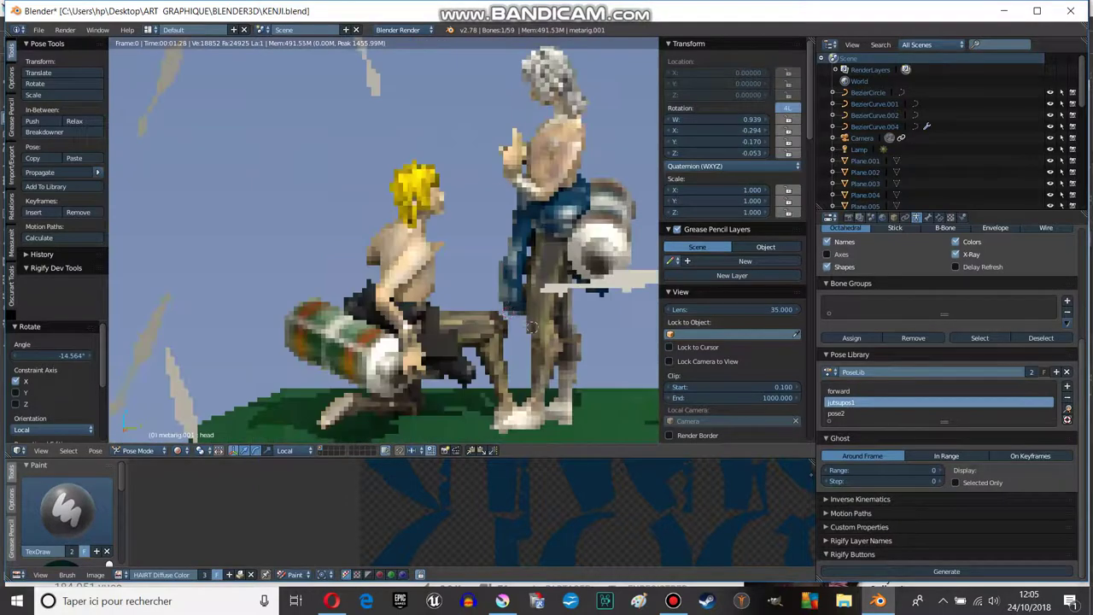
pyautogui.moveTo(384, 240); pyautogui.dragTo(478, 256, button='middle')
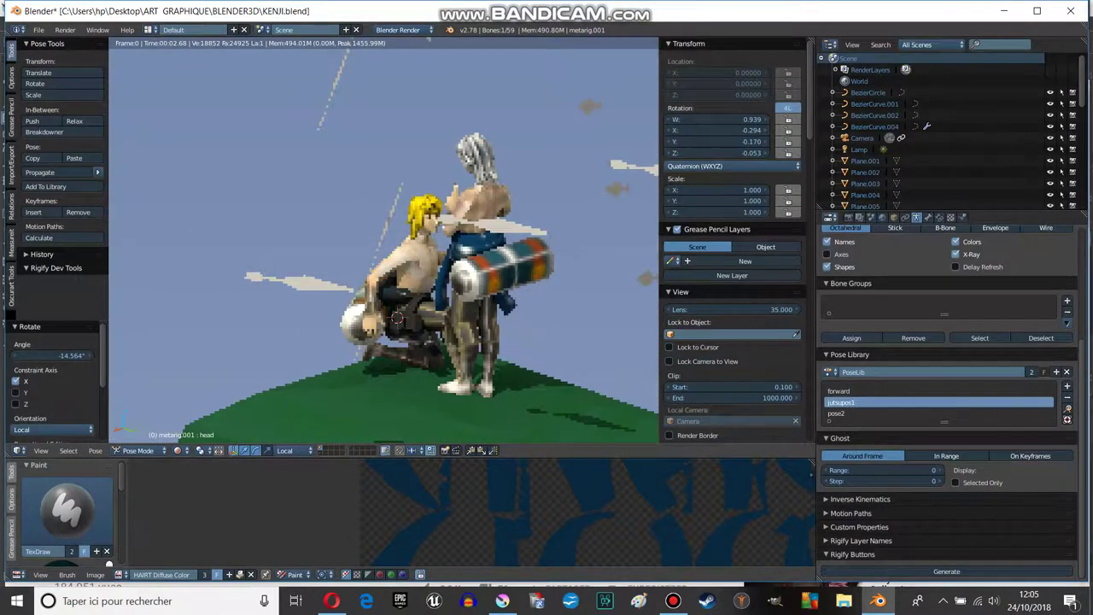
pyautogui.scroll(2, 384, 239)
pyautogui.scroll(3, 384, 239)
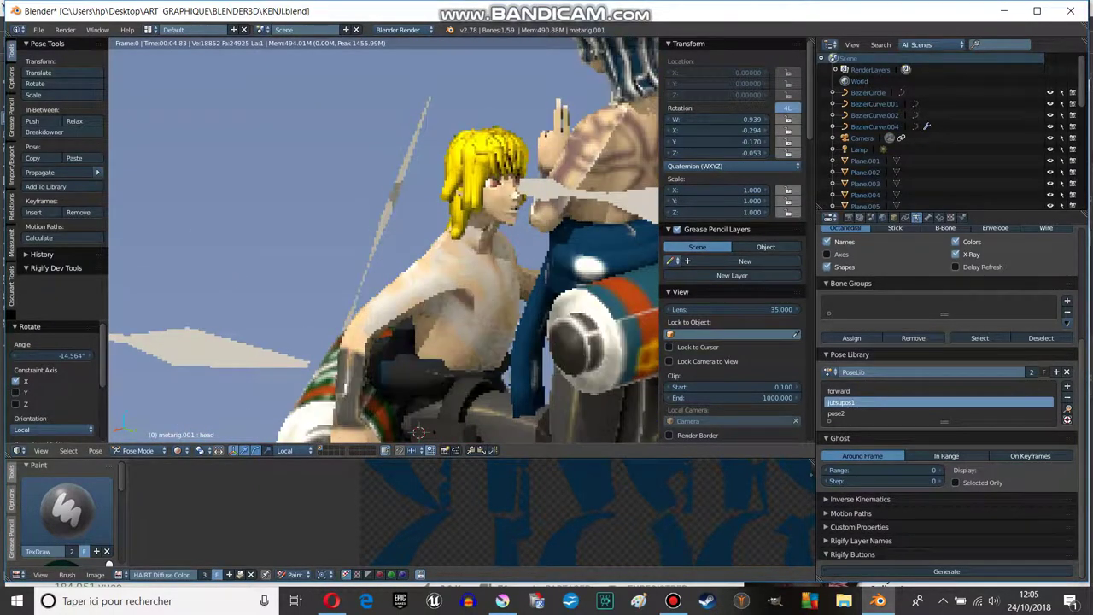
pyautogui.scroll(-3, 385, 239)
pyautogui.moveTo(384, 239); pyautogui.dragTo(444, 248, button='middle')
pyautogui.scroll(-2, 523, 286)
pyautogui.moveTo(523, 286); pyautogui.dragTo(505, 278, button='middle')
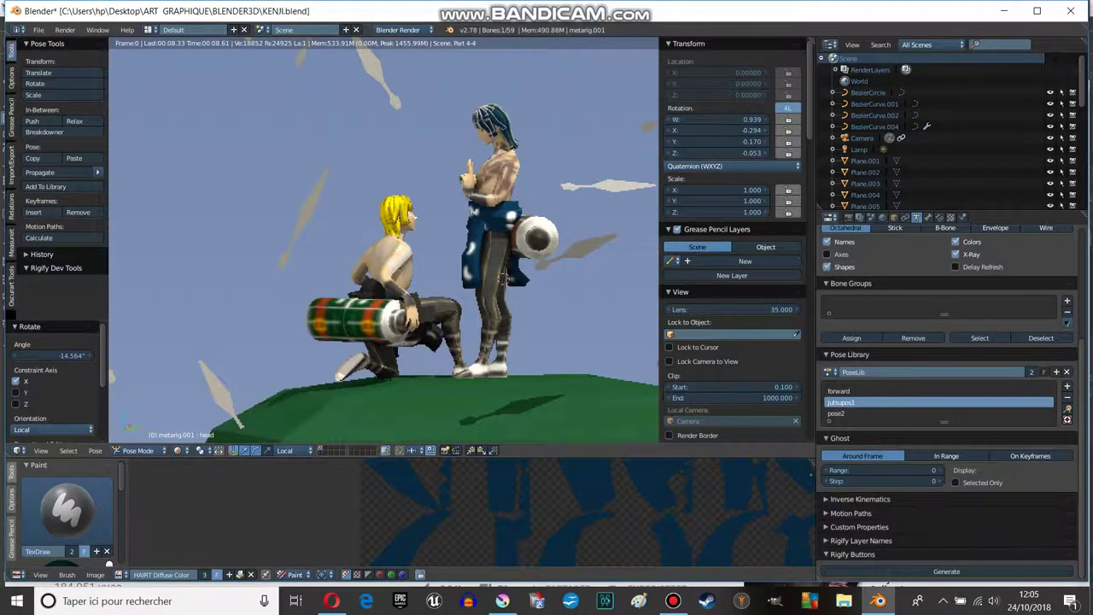
pyautogui.click(177, 450)
pyautogui.click(205, 412)
# - Select the standing rig's left thigh bone and switch back to Object Mode
pyautogui.press('KP_5')
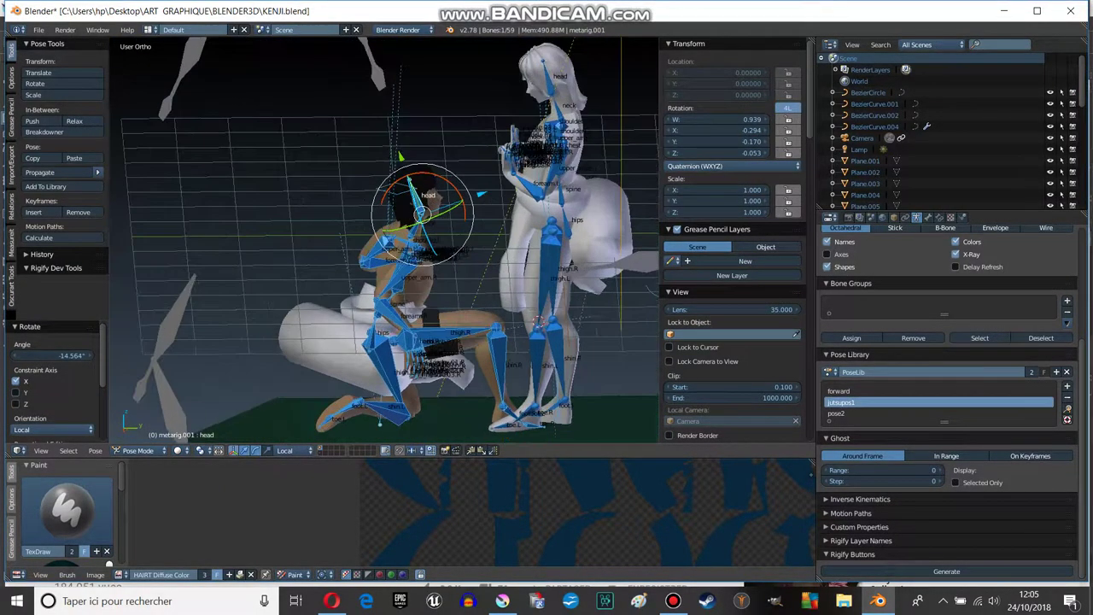
pyautogui.rightClick(548, 281)
pyautogui.hotkey('ctrl', 'Tab')
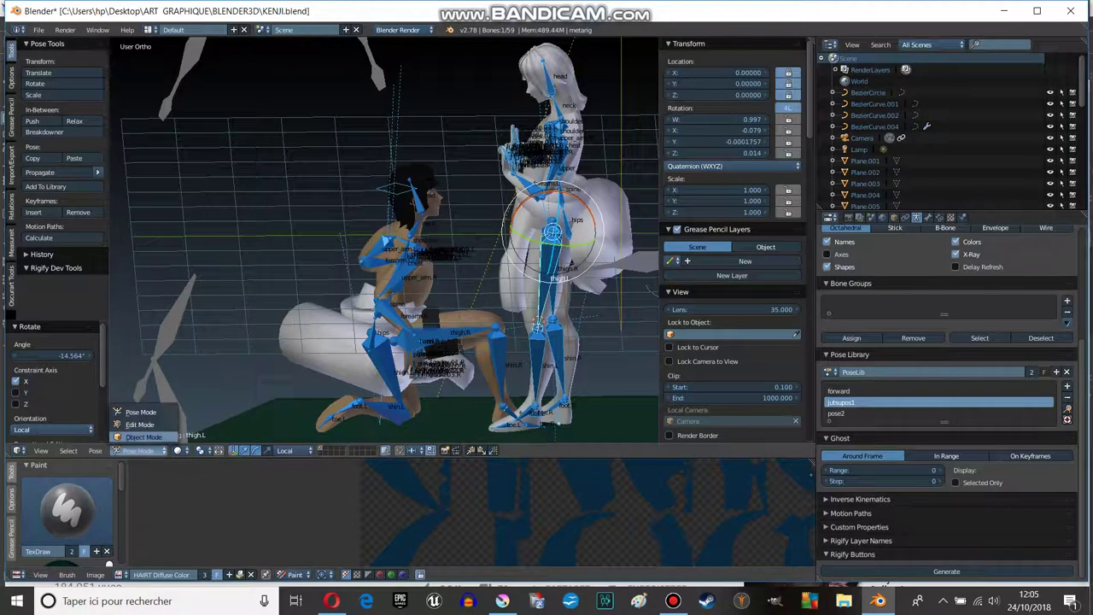
# - Move the standing rig along Y to 2.098 and preview it rendered through the camera
pyautogui.moveTo(527, 376); pyautogui.dragTo(620, 375)
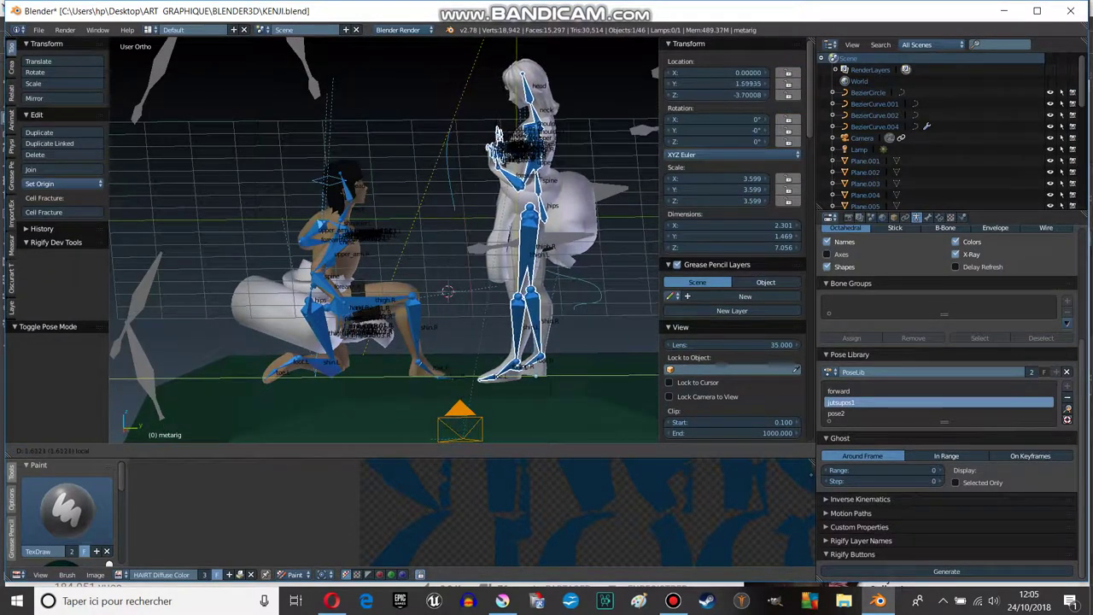
pyautogui.click(211, 450)
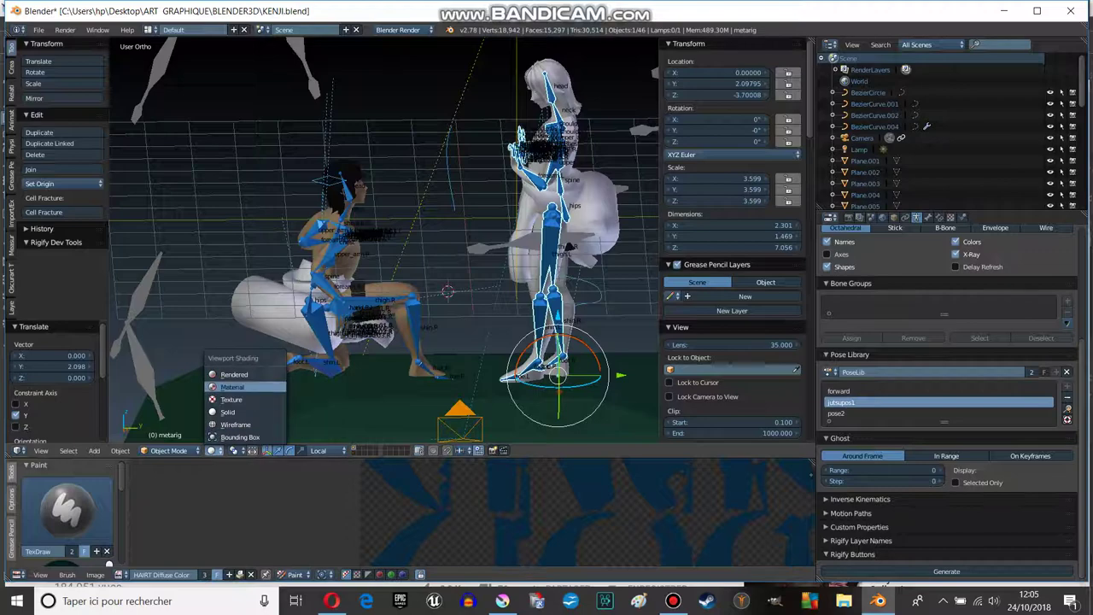
pyautogui.click(239, 358)
pyautogui.scroll(-3, 384, 239)
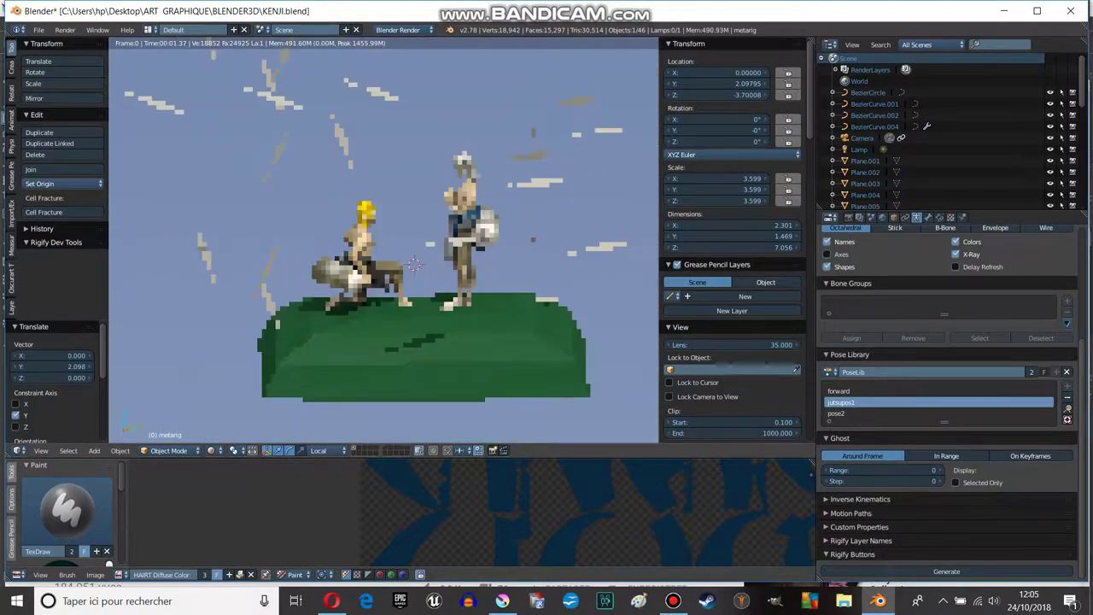
pyautogui.moveTo(384, 239); pyautogui.dragTo(461, 256, button='middle')
pyautogui.scroll(3, 461, 256)
pyautogui.press('KP_0')
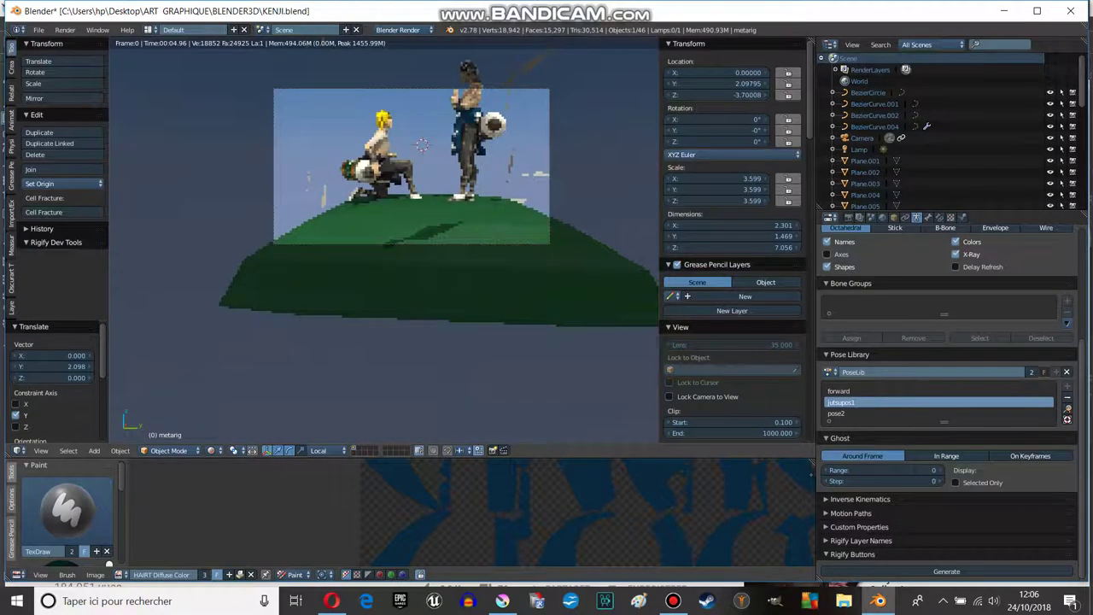
# - Return to Solid shading and select the camera object
pyautogui.click(211, 450)
pyautogui.click(227, 411)
pyautogui.moveTo(384, 239); pyautogui.dragTo(444, 256, button='middle')
pyautogui.scroll(3, 444, 256)
pyautogui.click(861, 138)
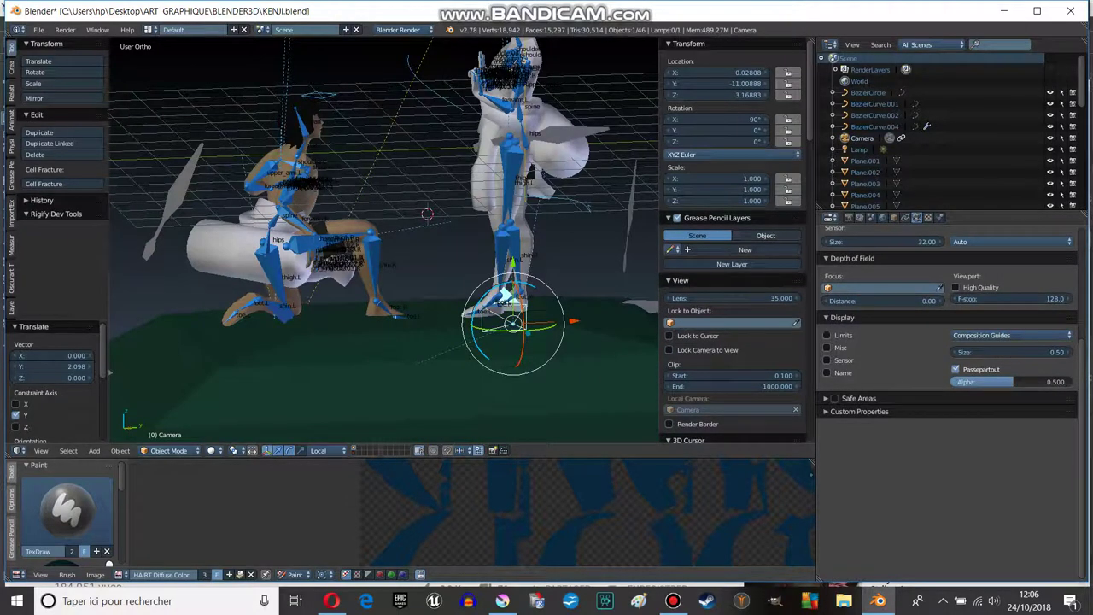
# - Disable one of the camera's object constraints
pyautogui.scroll(4, 947, 342)
pyautogui.click(905, 217)
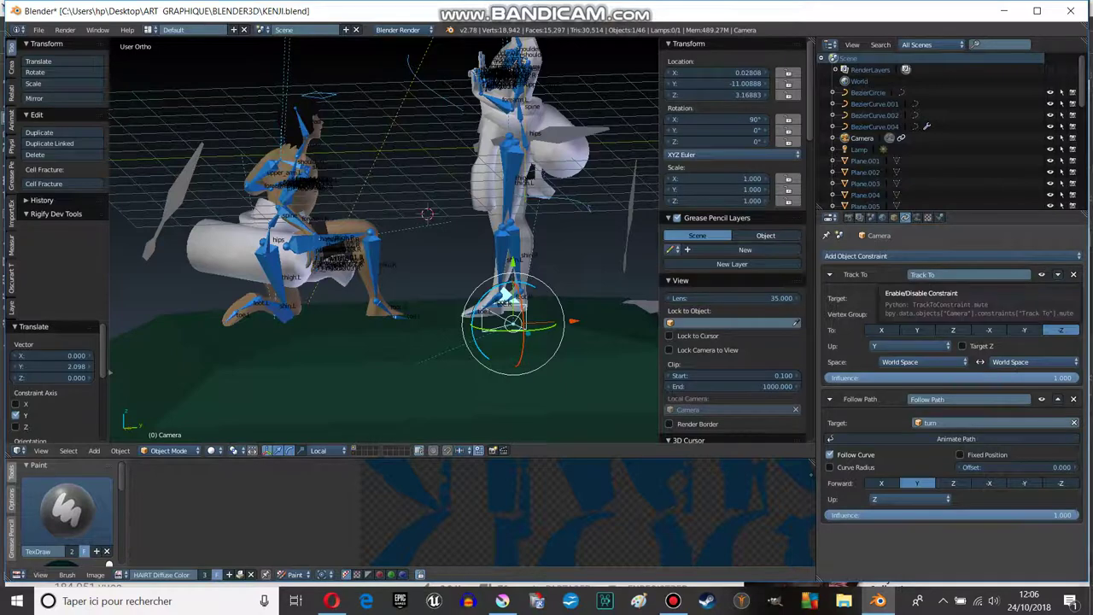
pyautogui.click(1041, 399)
pyautogui.scroll(-3, 384, 239)
# - Align the camera to the current view, nudge it, and render with F12
pyautogui.press('ctrl+alt+KP_0')
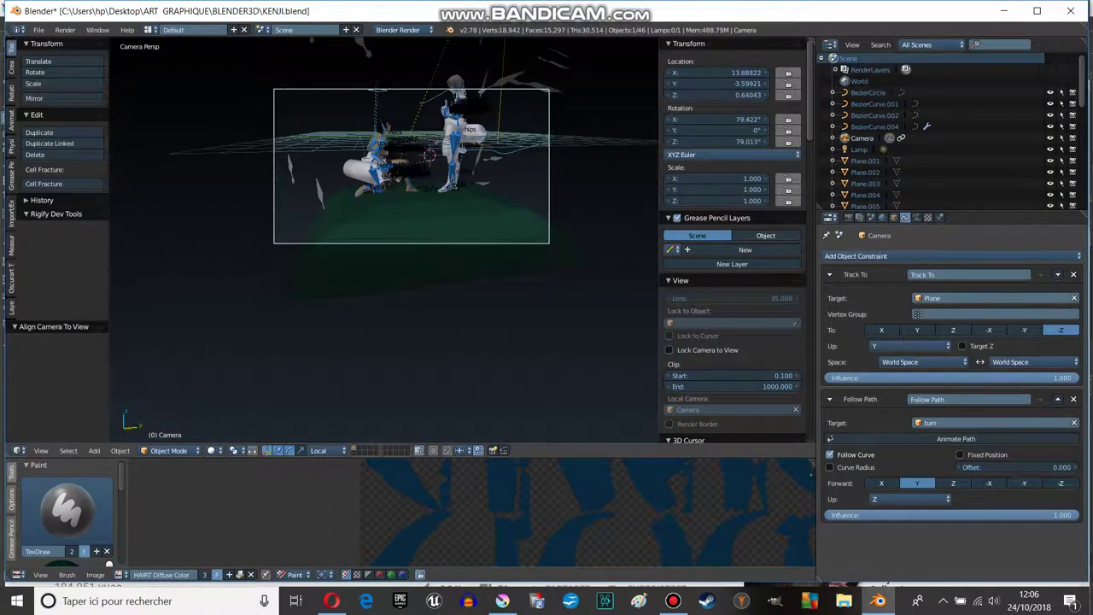
pyautogui.press('g')
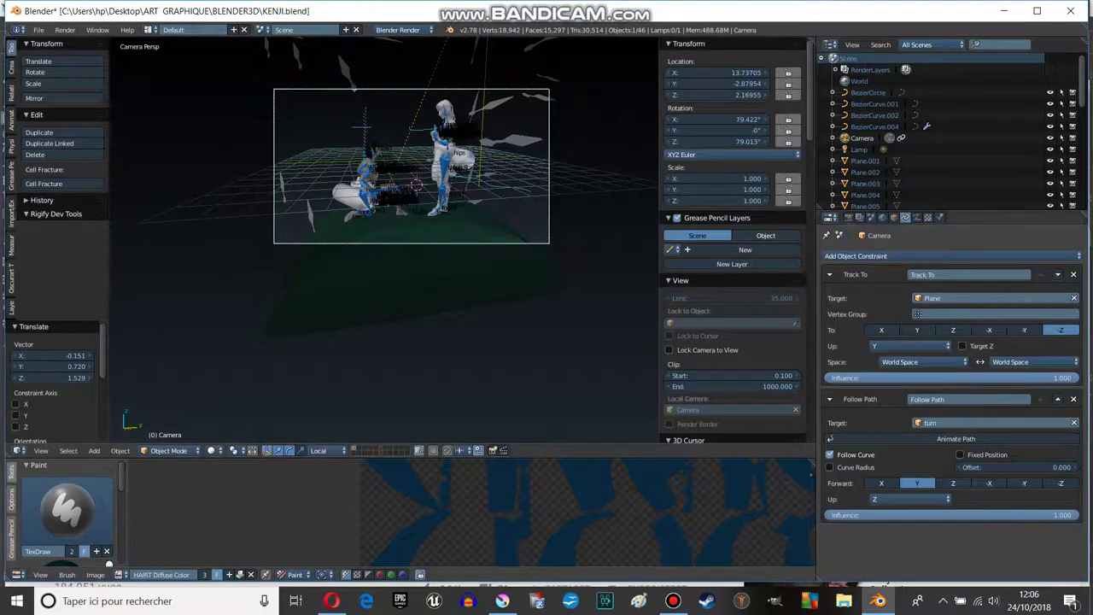
pyautogui.click(839, 217)
pyautogui.press('F12')
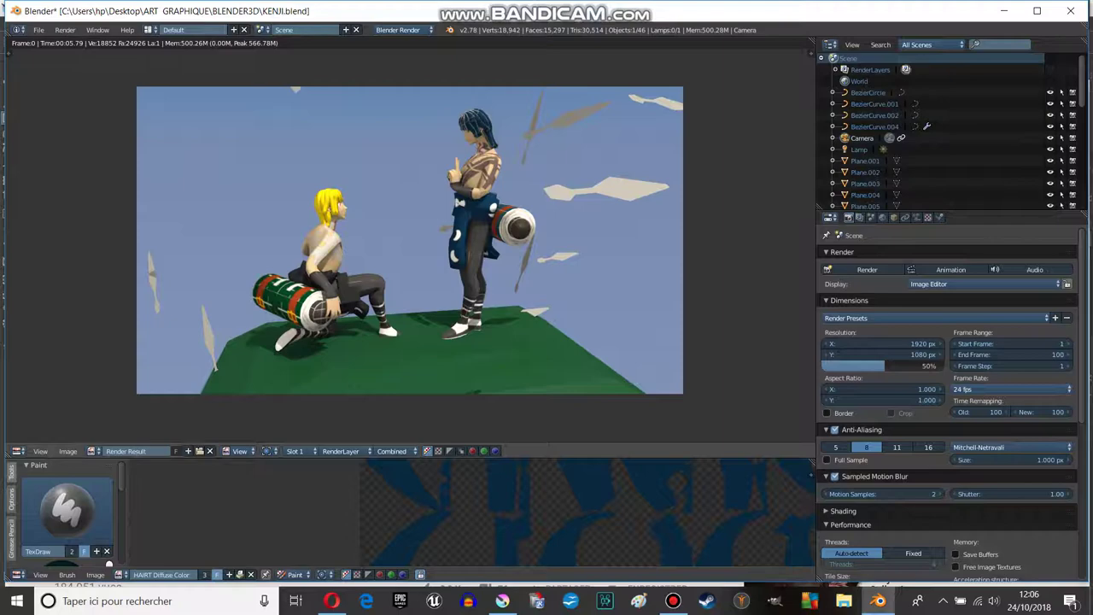
# - Switch the render panel back to a 3D View and select the green hill Plane.001
pyautogui.click(17, 450)
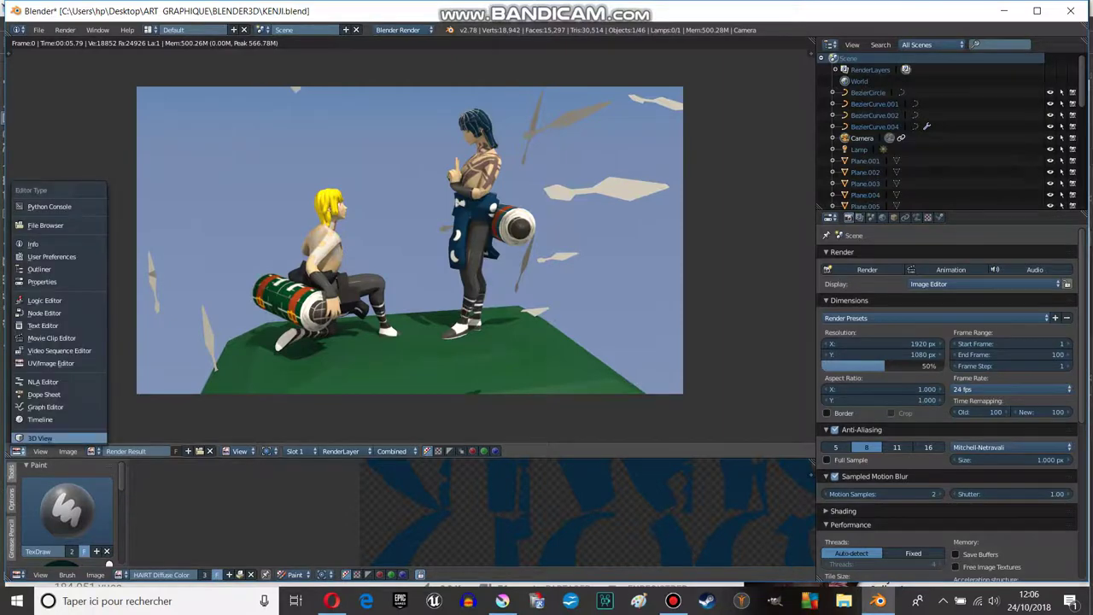
pyautogui.click(52, 440)
pyautogui.scroll(5, 384, 239)
pyautogui.scroll(3, 444, 222)
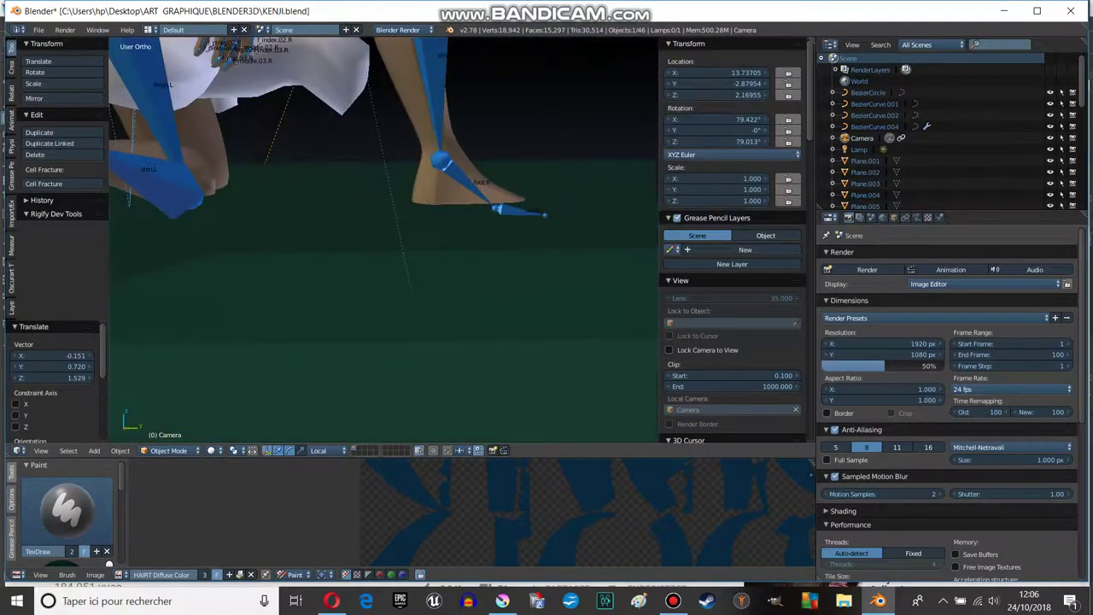
pyautogui.rightClick(444, 256)
pyautogui.scroll(-4, 444, 256)
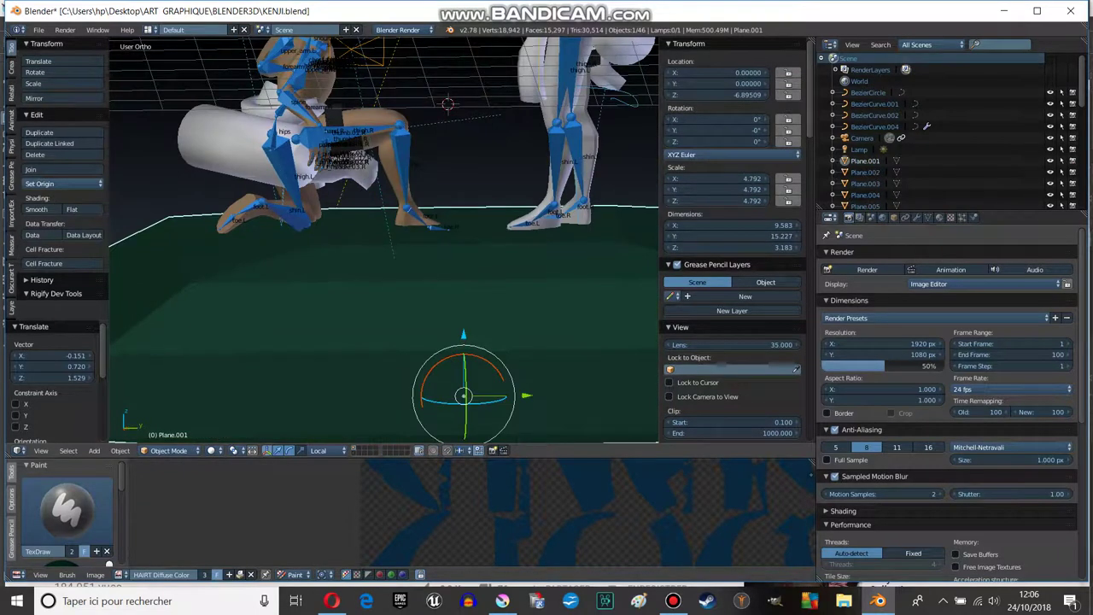
pyautogui.moveTo(444, 256); pyautogui.dragTo(431, 248, button='middle')
# - Rotate the kneeling character's thigh.R bone slightly
pyautogui.rightClick(367, 129)
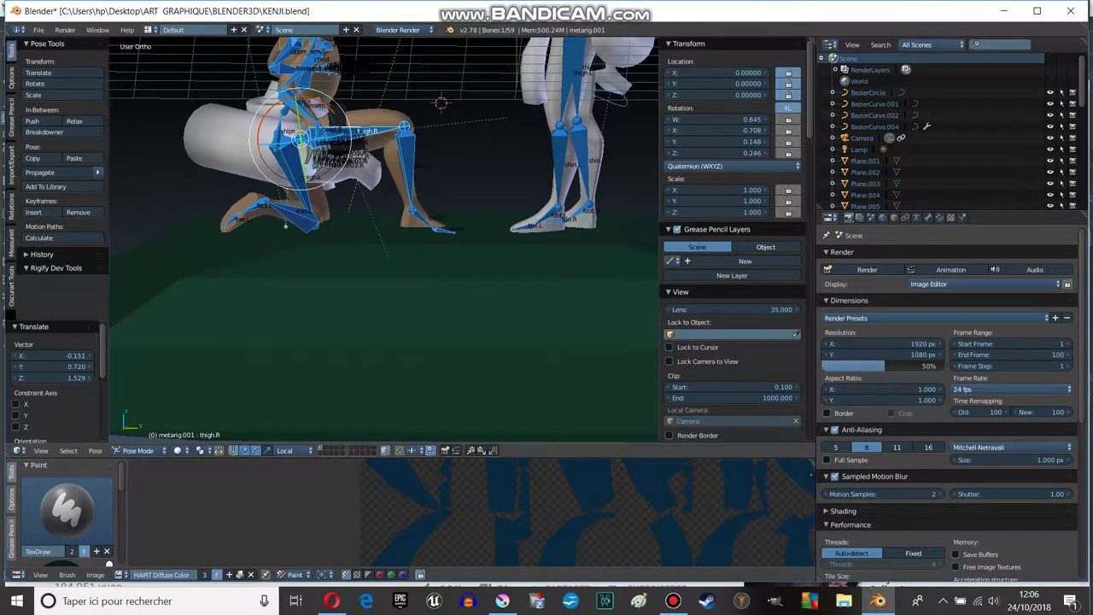
pyautogui.press('r')
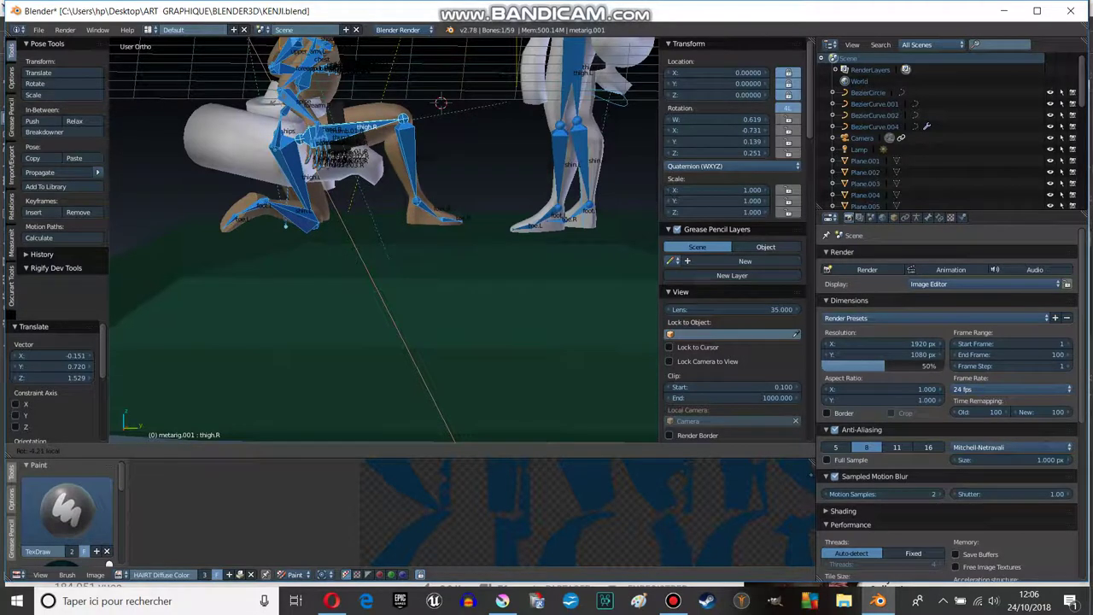
pyautogui.press('Return')
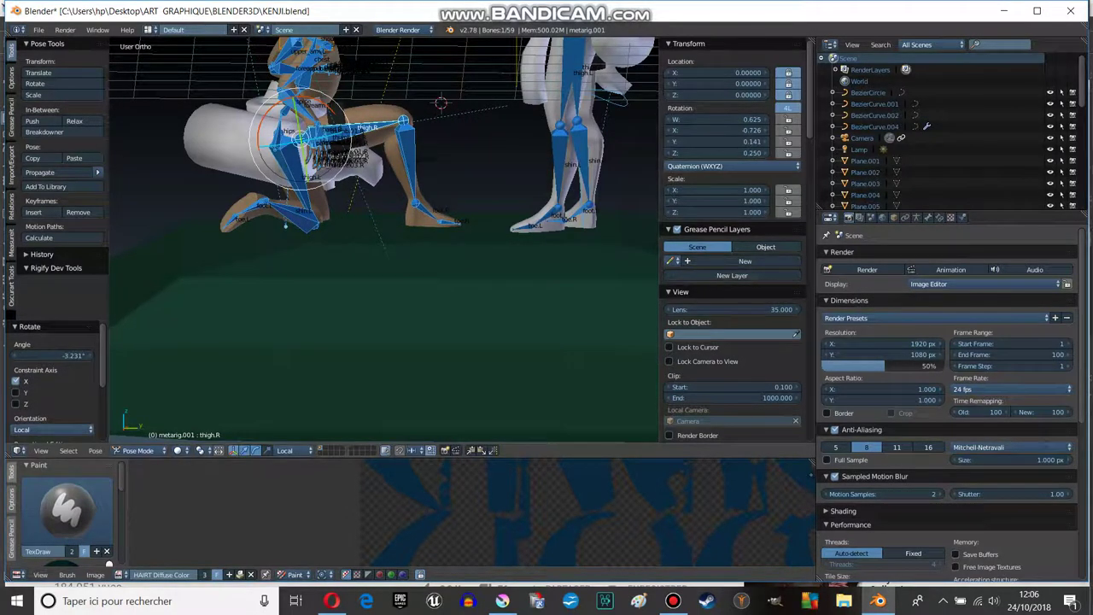
# - Preview the camera view in Rendered shading and render the scene again
pyautogui.click(180, 450)
pyautogui.click(205, 375)
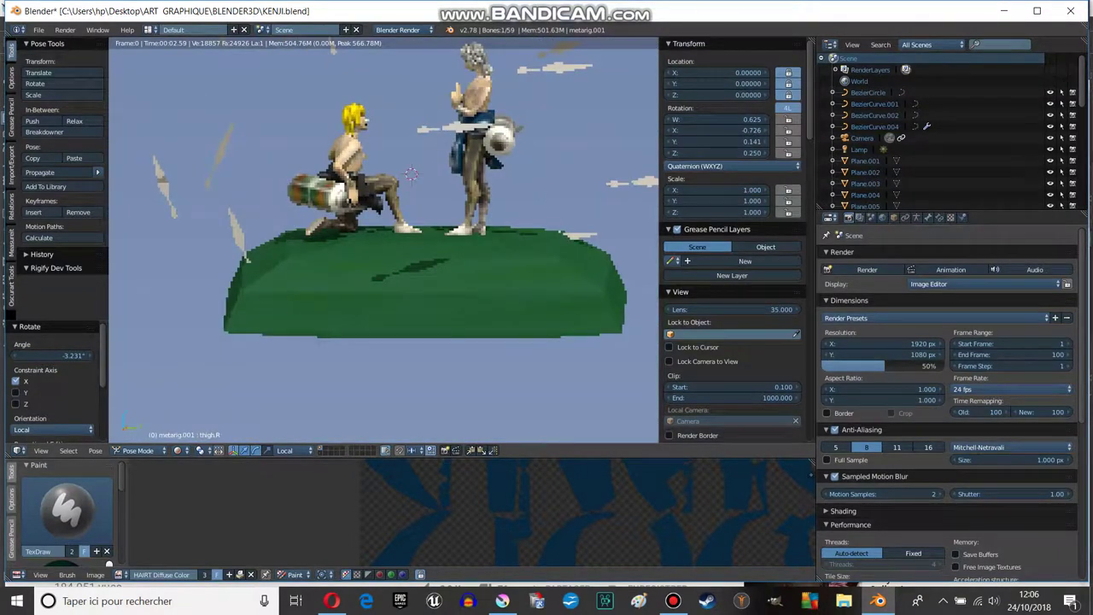
pyautogui.press('KP_0')
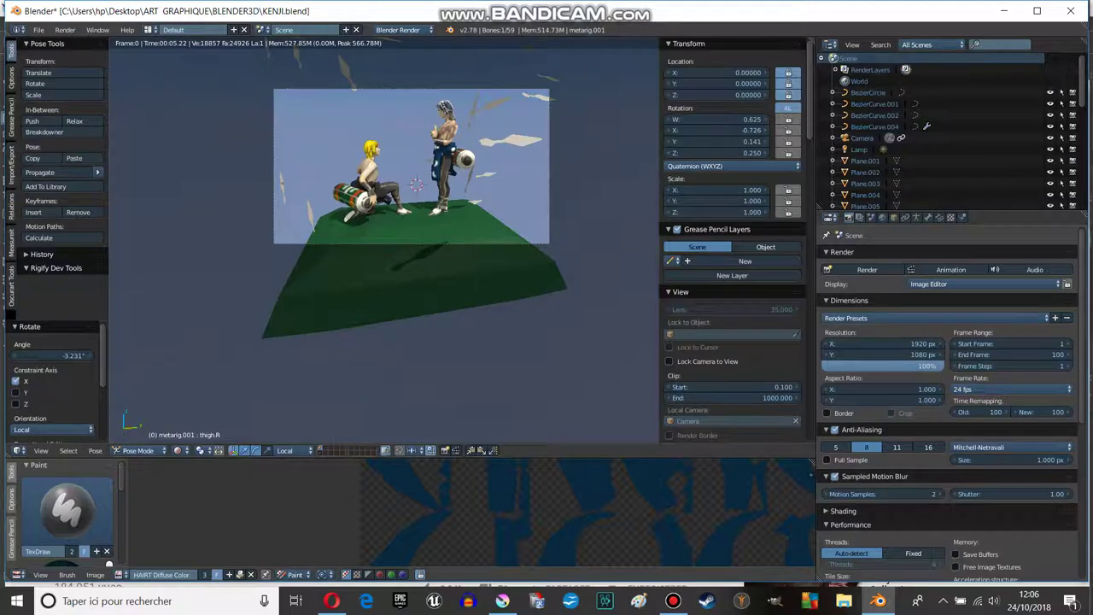
pyautogui.click(866, 269)
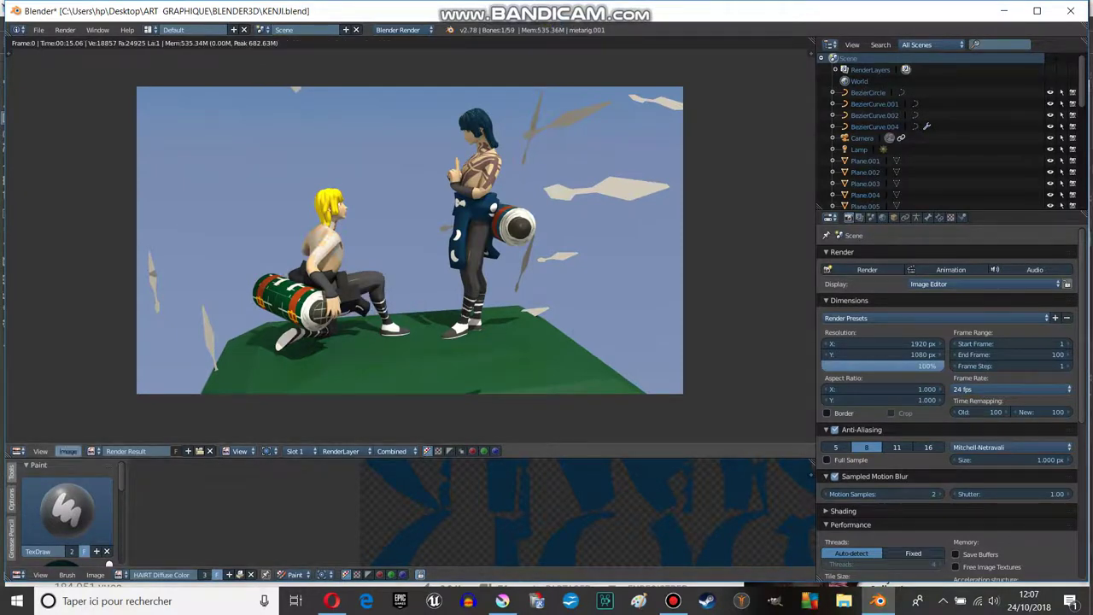
# - Send the next render to Slot 2 and switch the editor back to 3D View
pyautogui.click(294, 450)
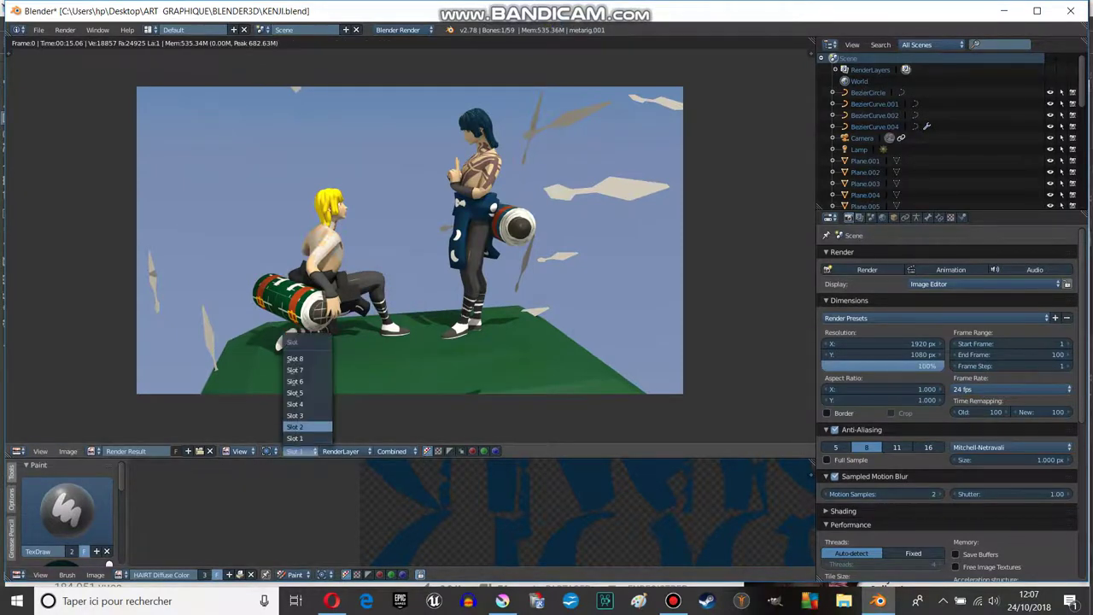
pyautogui.click(298, 416)
pyautogui.click(17, 451)
pyautogui.click(43, 438)
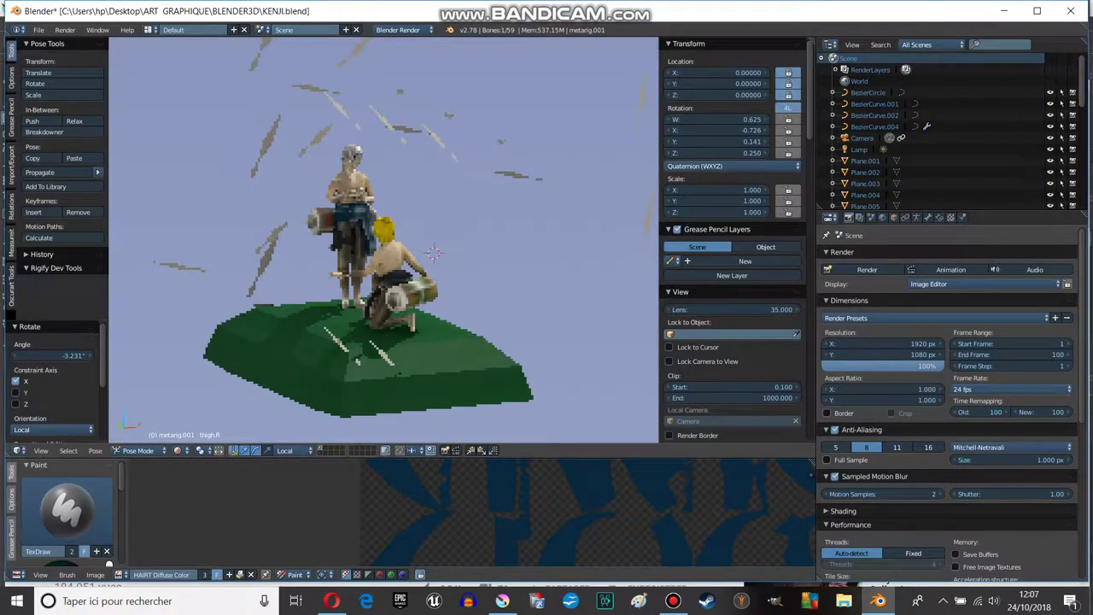
# - Align the camera to a lower, closer view of the characters and render it
pyautogui.press('ctrl+alt+KP_0')
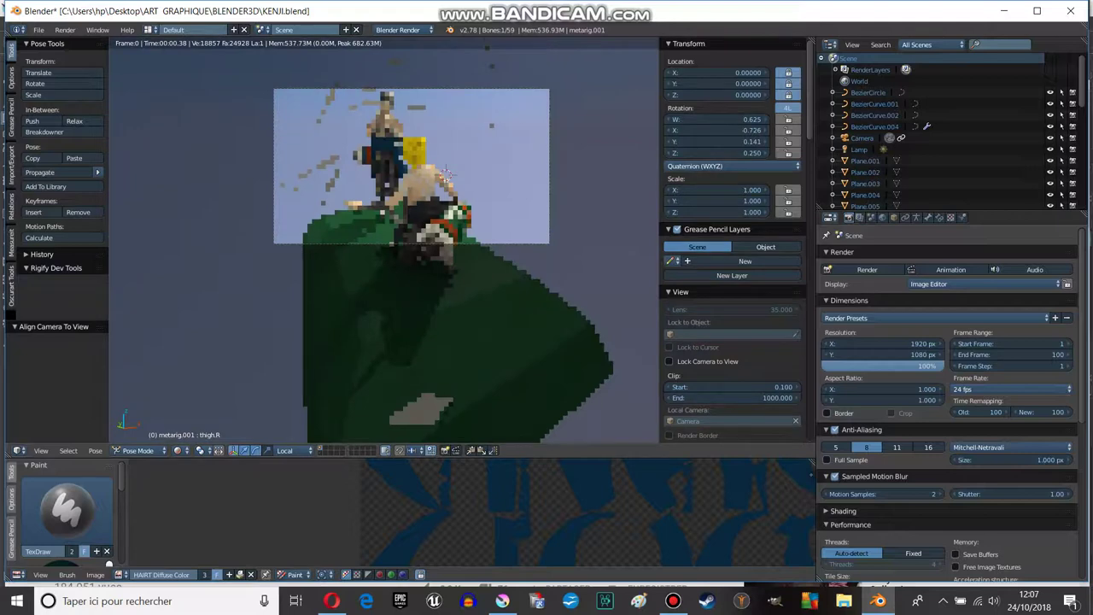
pyautogui.hotkey('alt', 'a')
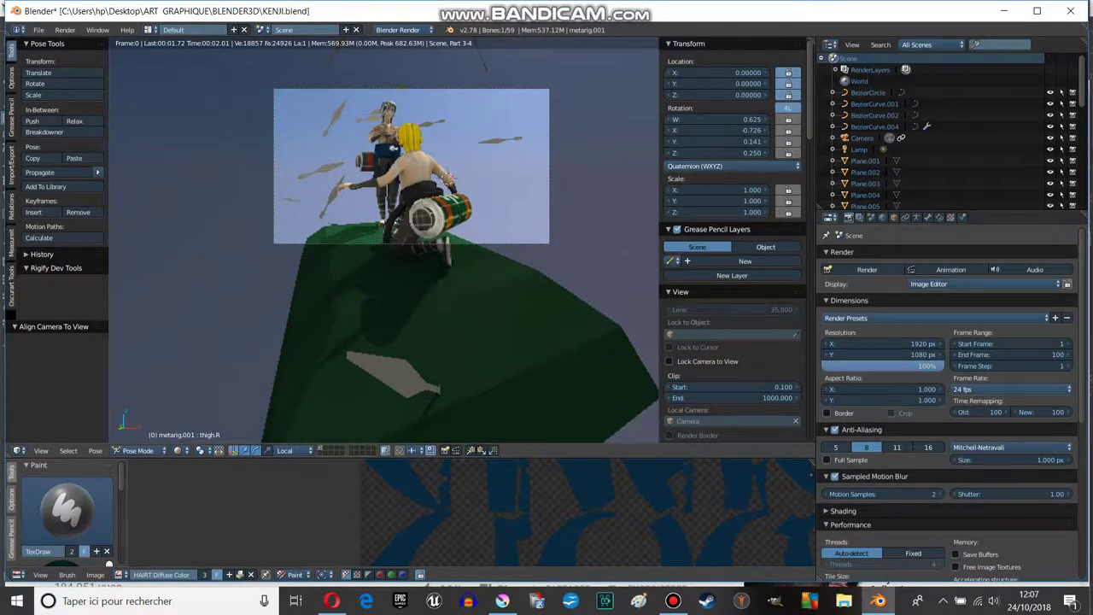
pyautogui.press('KP_0')
pyautogui.press('KP_0')
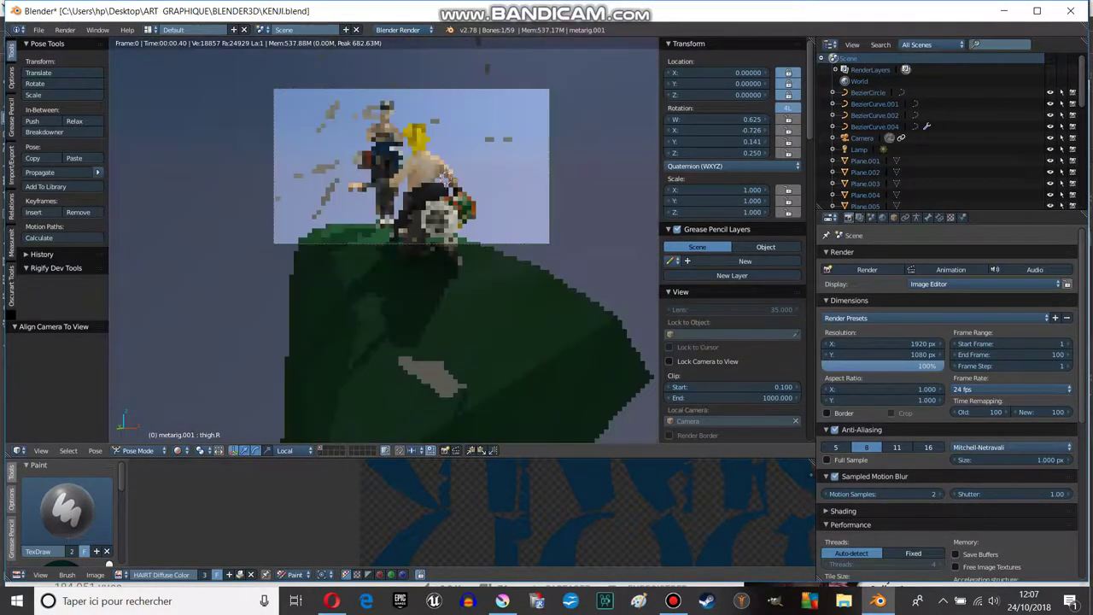
pyautogui.press('KP_0')
pyautogui.press('KP_0')
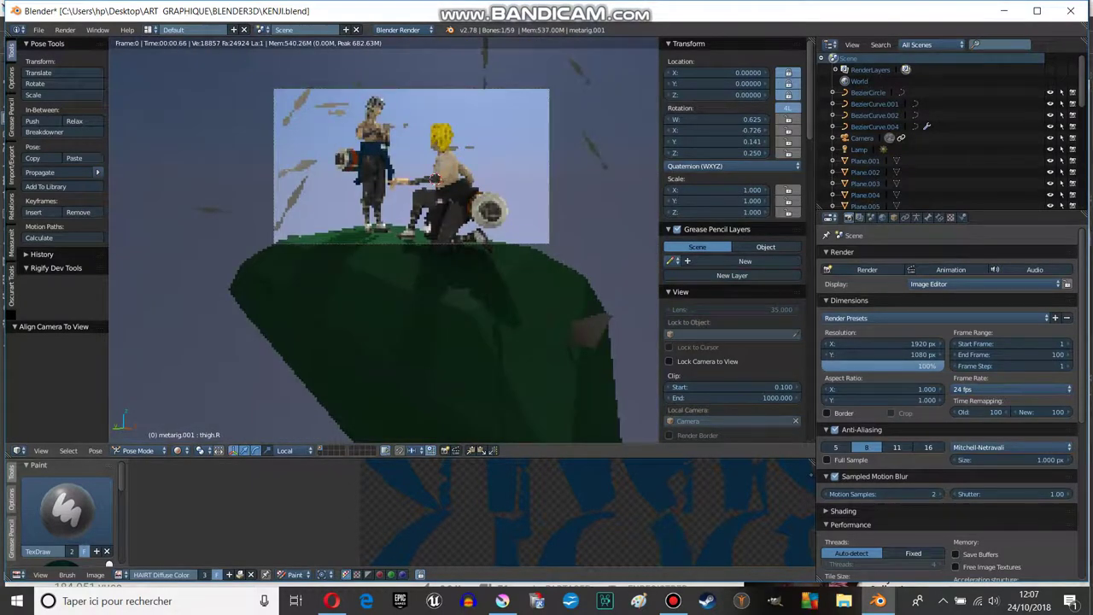
pyautogui.moveTo(384, 256); pyautogui.dragTo(384, 213, button='middle')
pyautogui.press('ctrl+alt+KP_0')
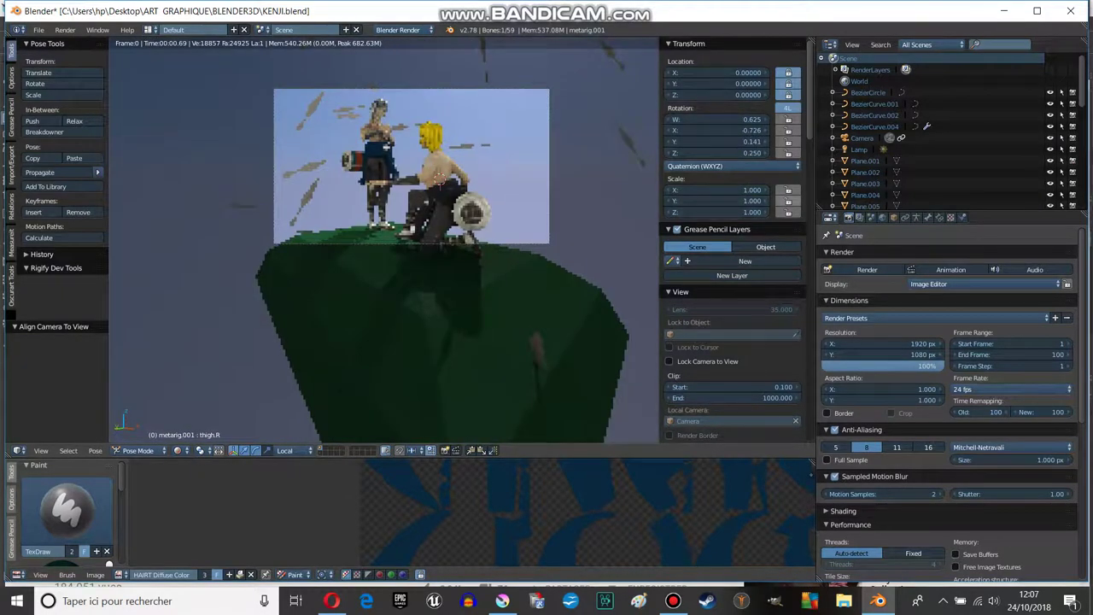
pyautogui.click(867, 269)
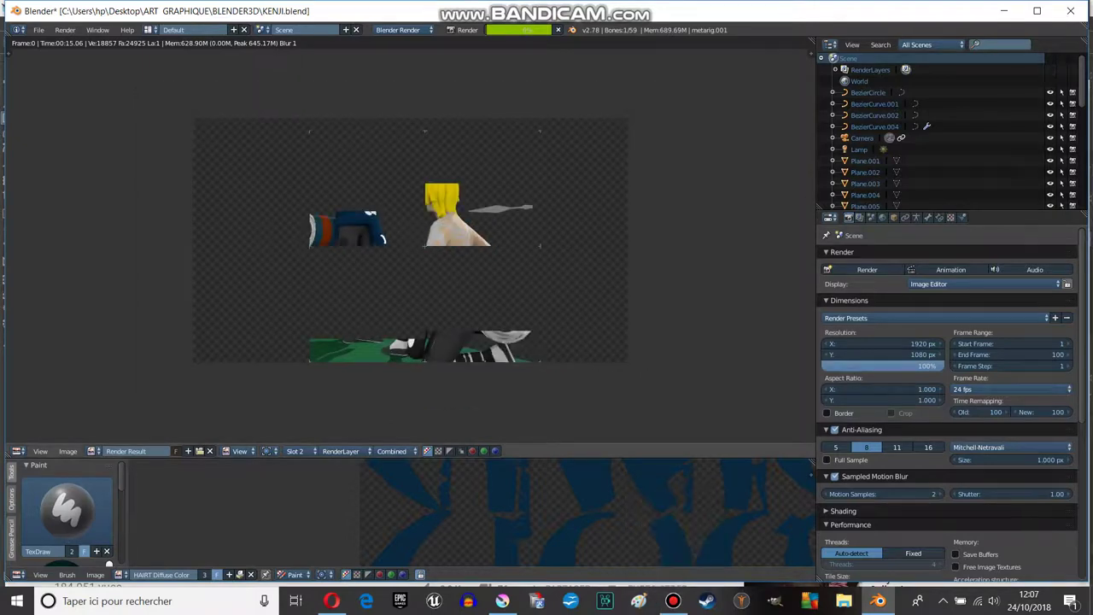
# - Let the Slot 2 render finish, then open Save As Image and cancel it
pyautogui.scroll(1, 410, 241)
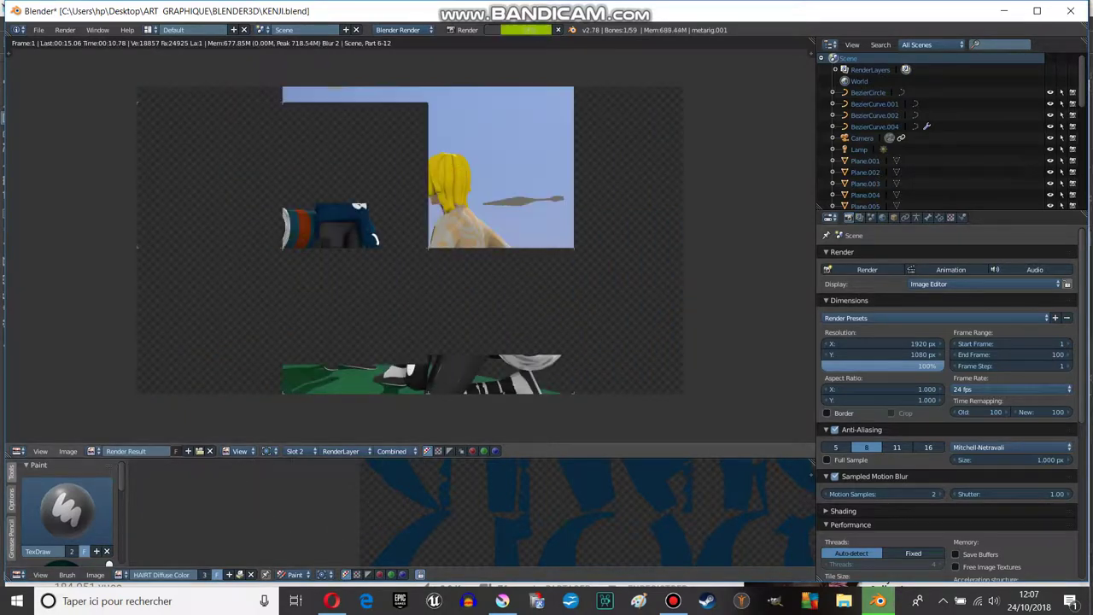
pyautogui.scroll(-2, 948, 401)
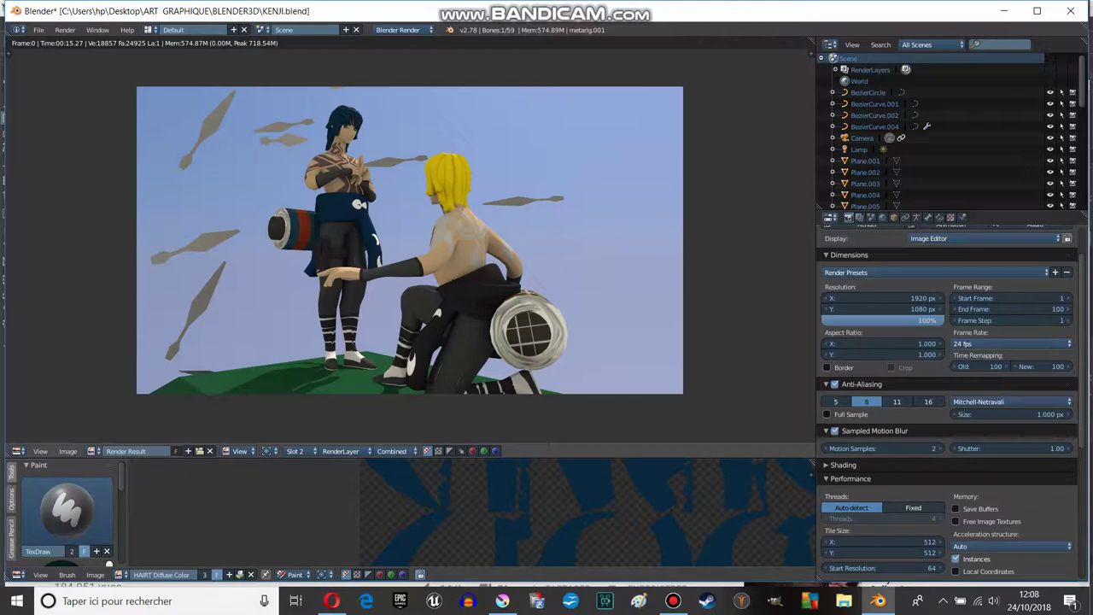
pyautogui.click(67, 450)
pyautogui.click(85, 381)
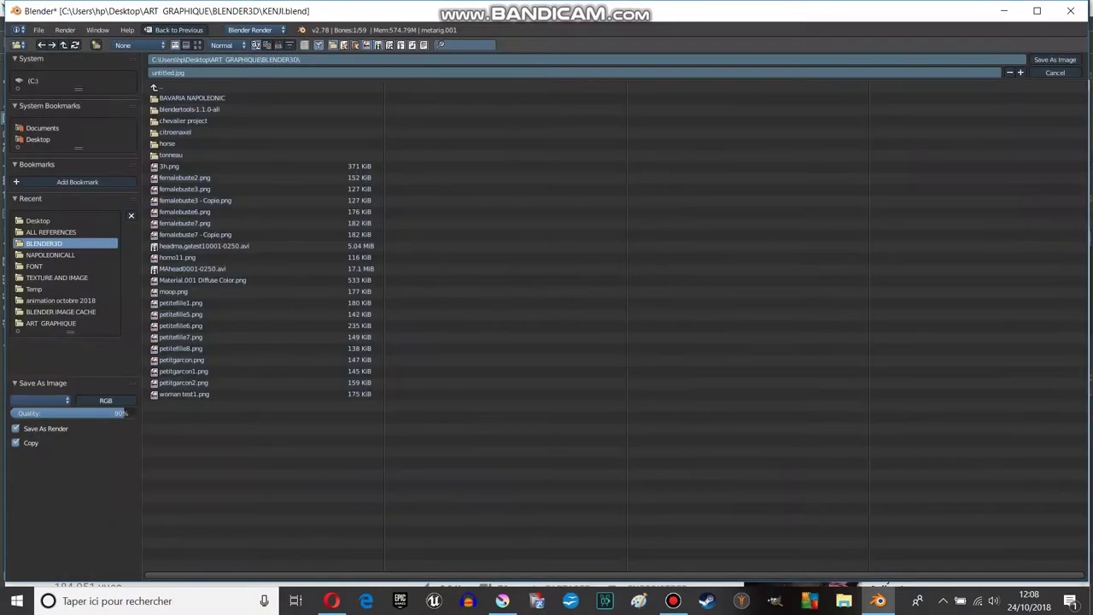
pyautogui.click(1055, 72)
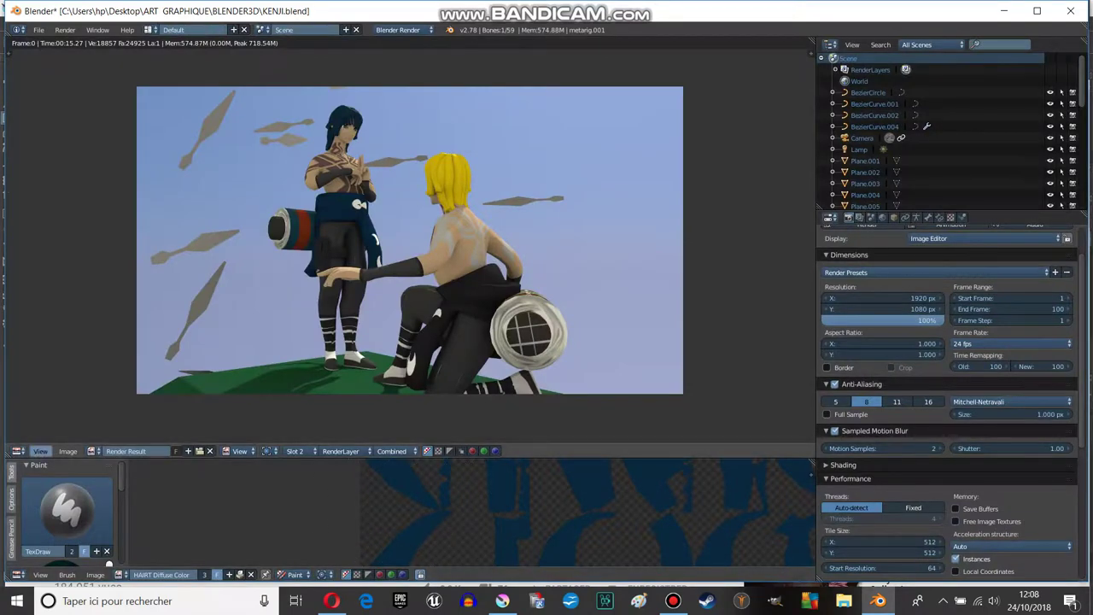
# - Show the characters in a 3D View with Material shading, orbiting around to the side
pyautogui.click(17, 451)
pyautogui.click(40, 437)
pyautogui.click(180, 450)
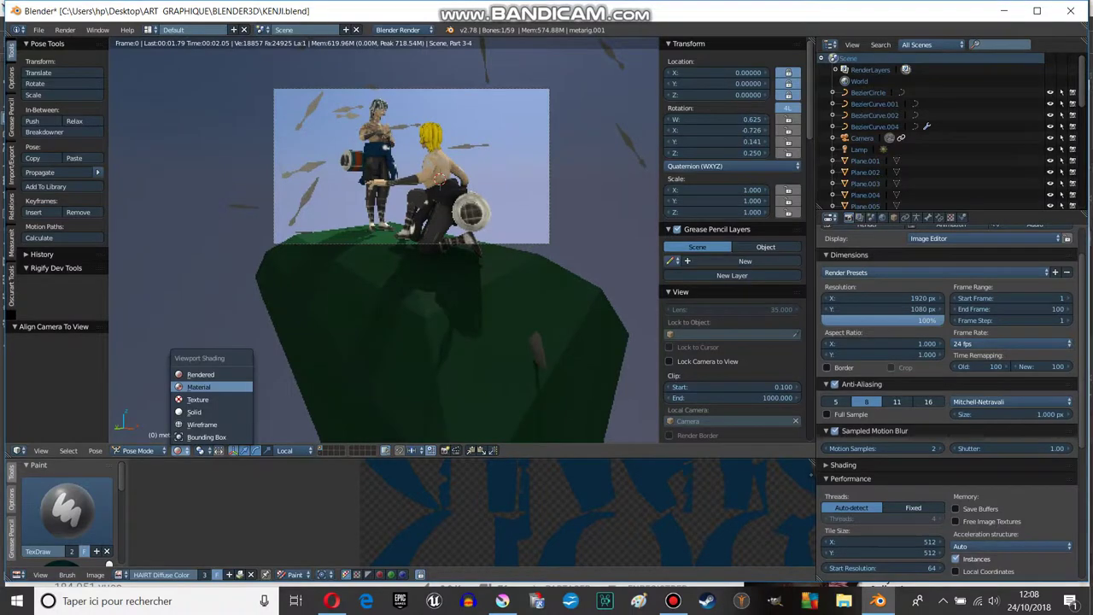
pyautogui.click(201, 386)
pyautogui.moveTo(384, 256)
pyautogui.mouseDown(button='middle')
pyautogui.moveTo(273, 239)
pyautogui.moveTo(244, 252)
pyautogui.moveTo(111, 256)
pyautogui.mouseUp(button='middle')
pyautogui.moveTo(407, 282); pyautogui.dragTo(116, 282, button='middle')
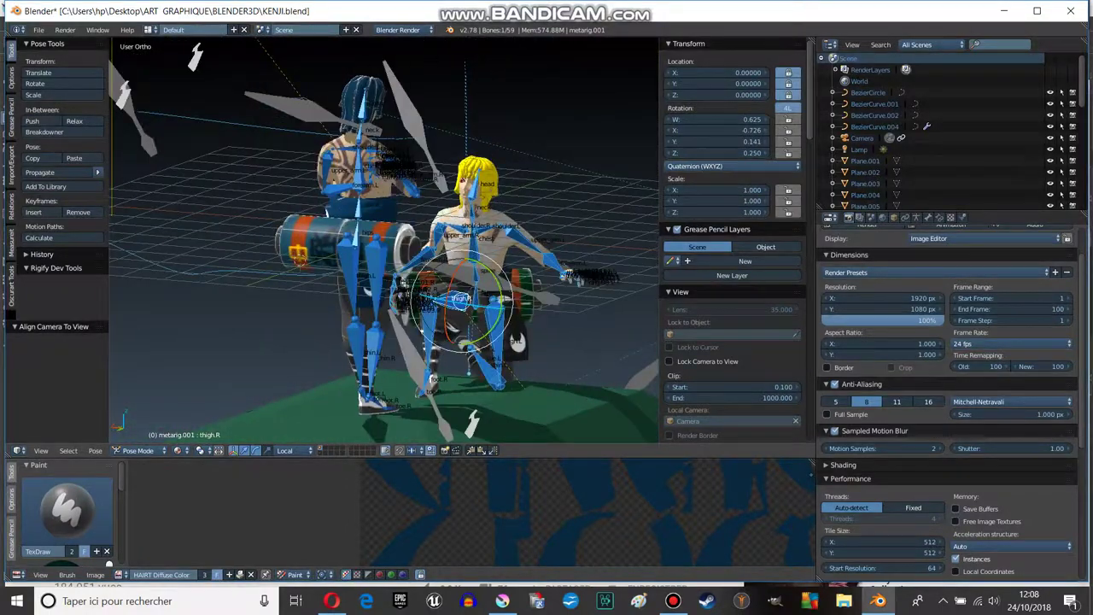
# - Save KENJI.blend and save all modified images
pyautogui.click(39, 30)
pyautogui.click(52, 128)
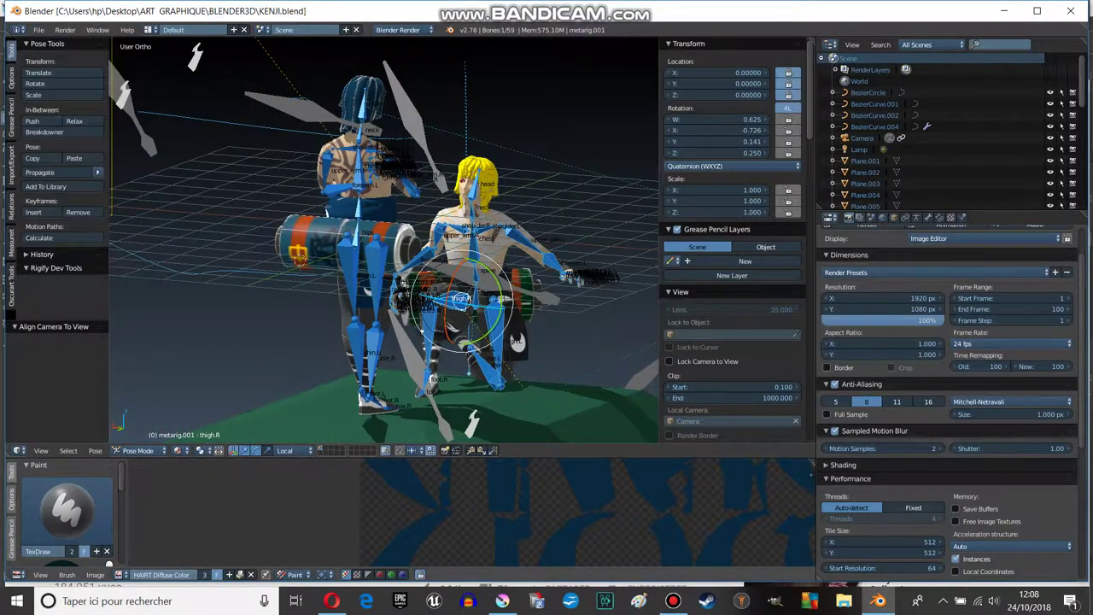
pyautogui.click(95, 574)
pyautogui.click(111, 538)
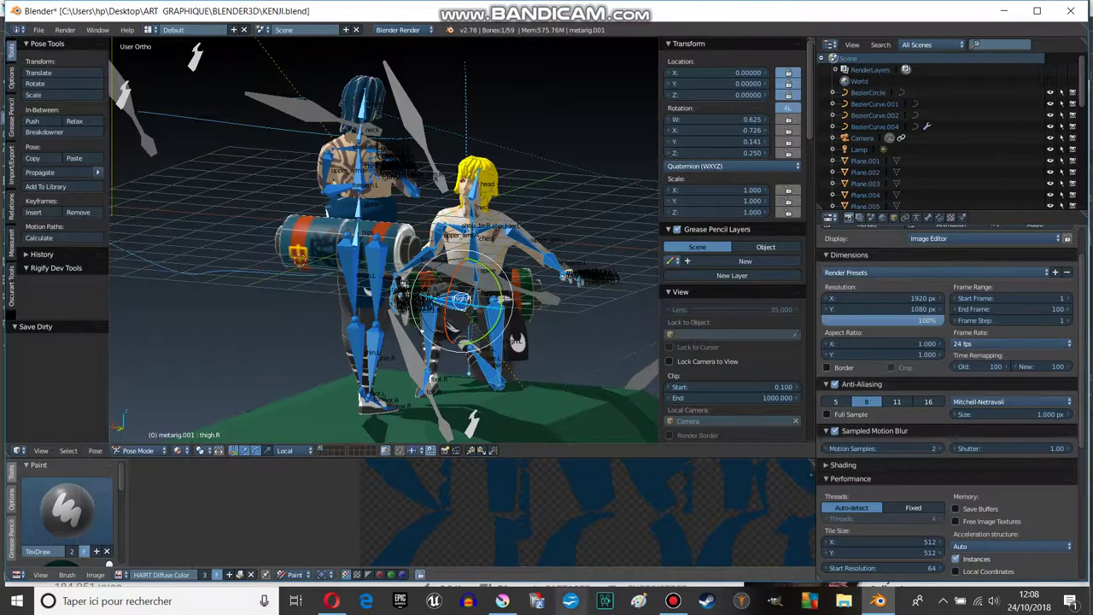